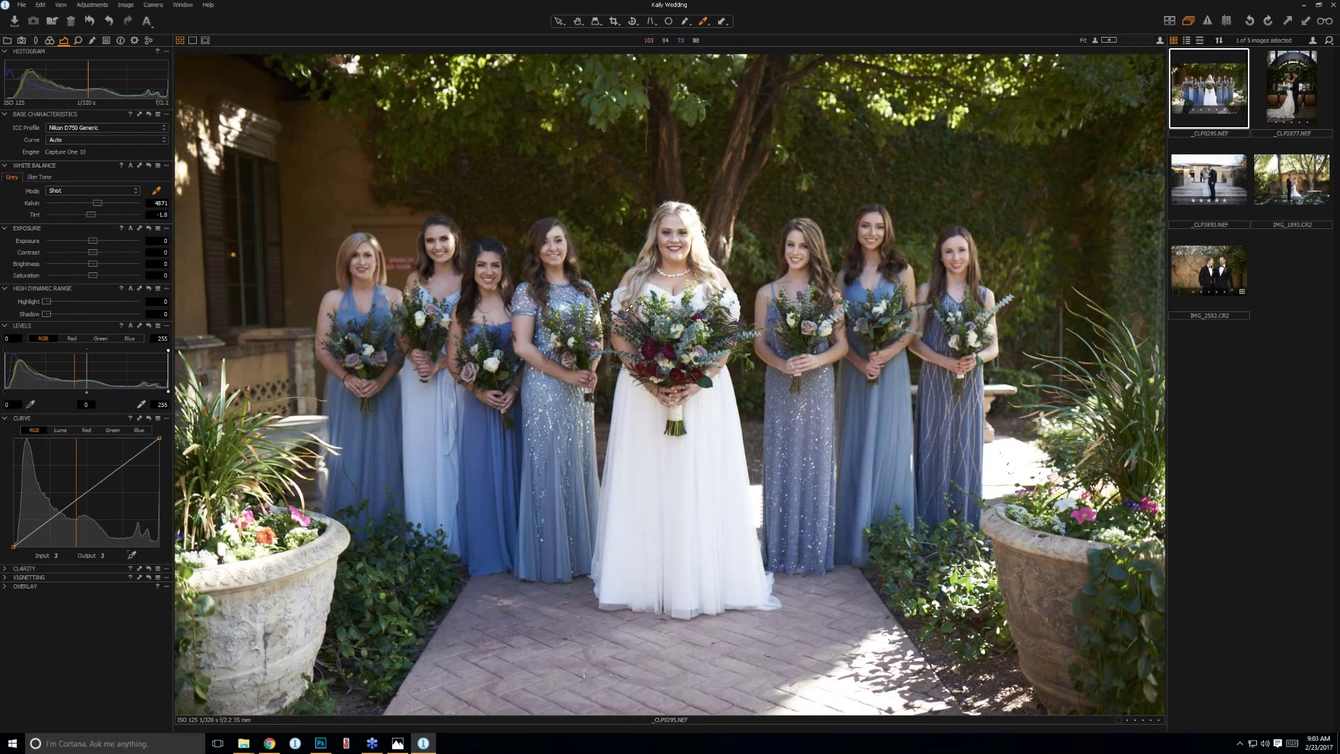
Clear the image selection and display the session library with its folders and filters.
left_click(1274, 356)
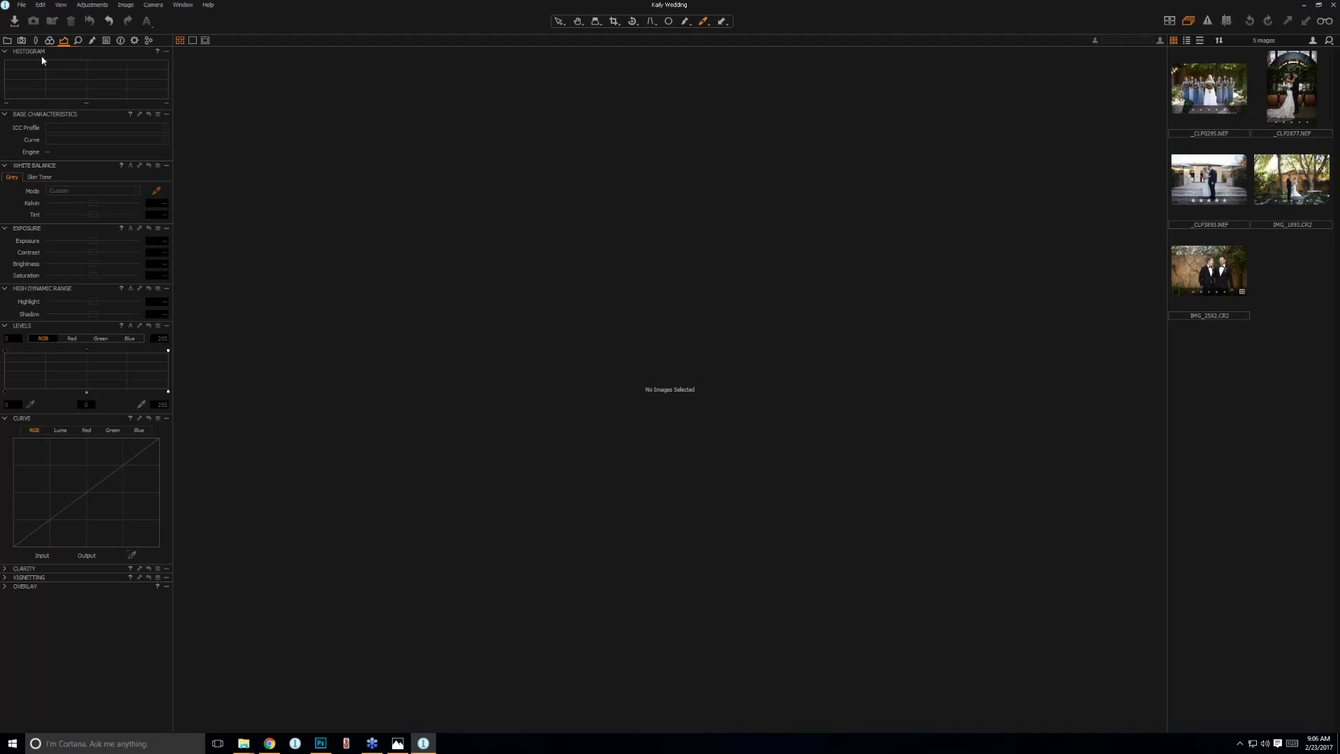
left_click(8, 41)
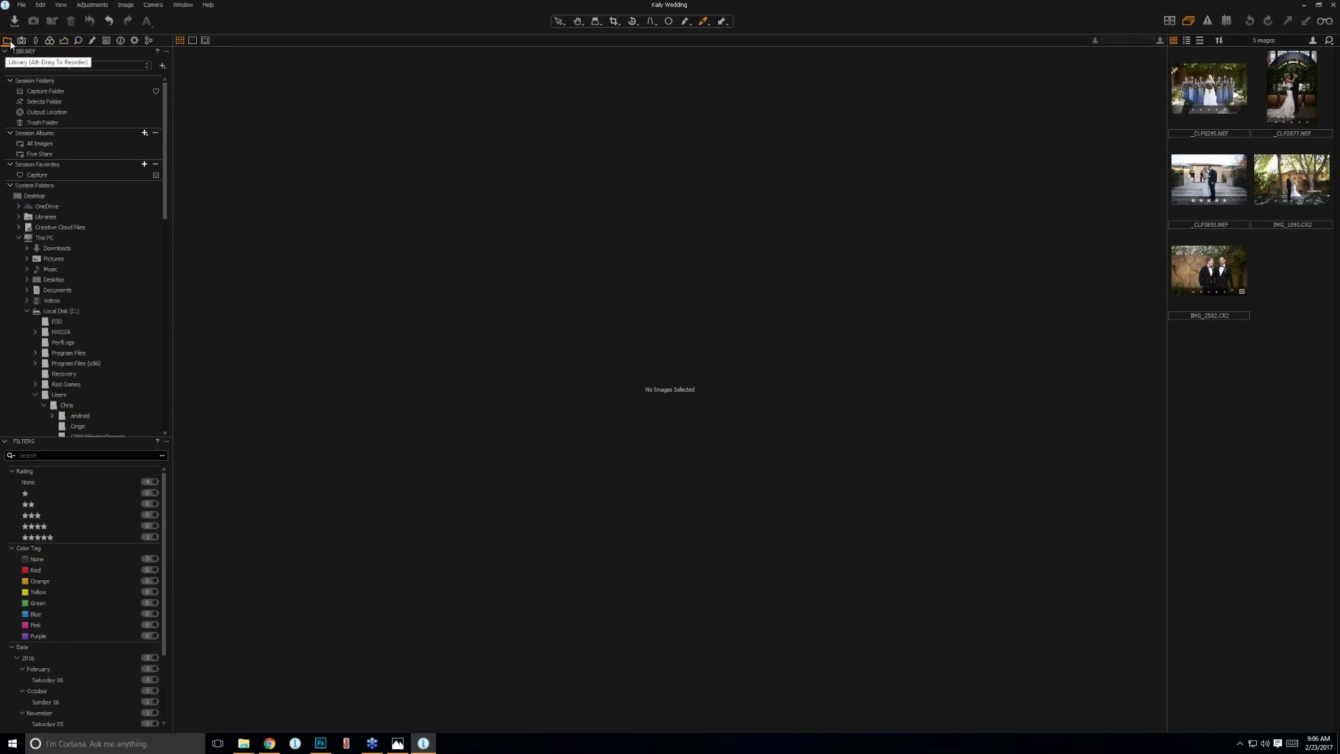
left_click(103, 65)
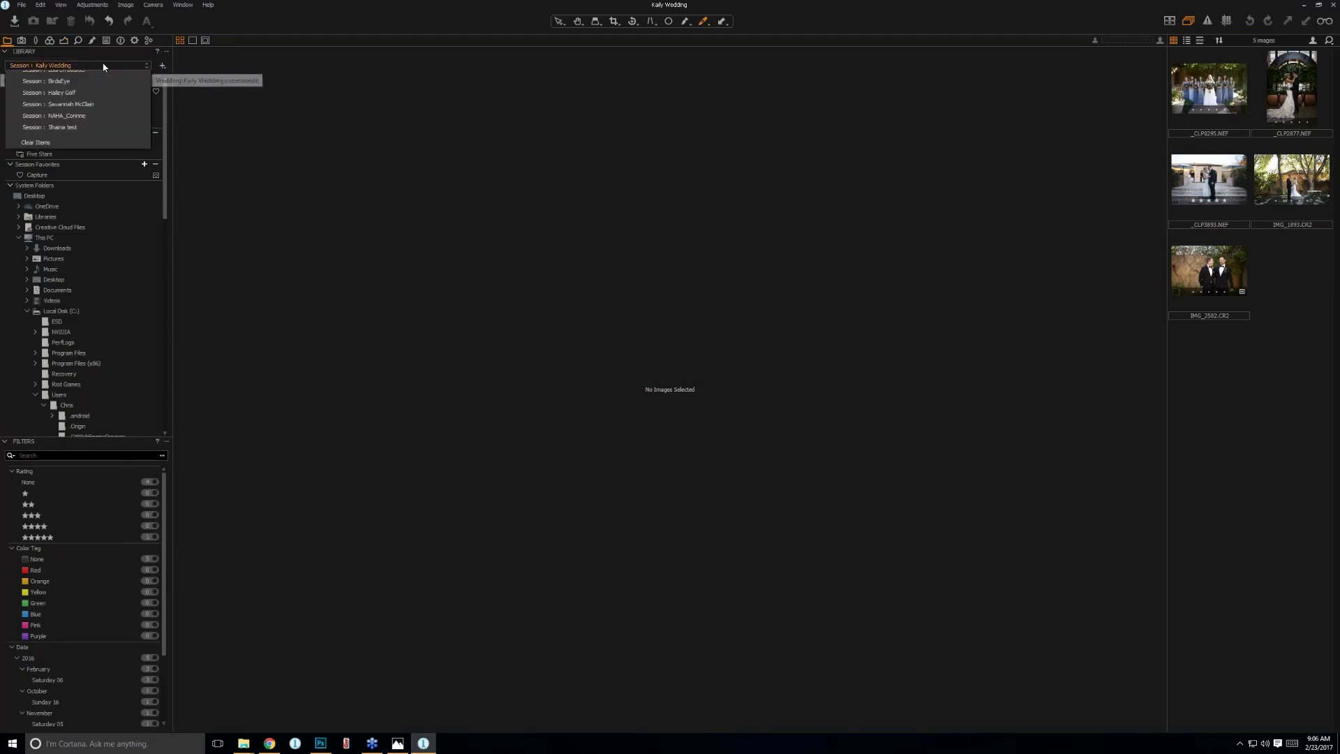
left_click(78, 106)
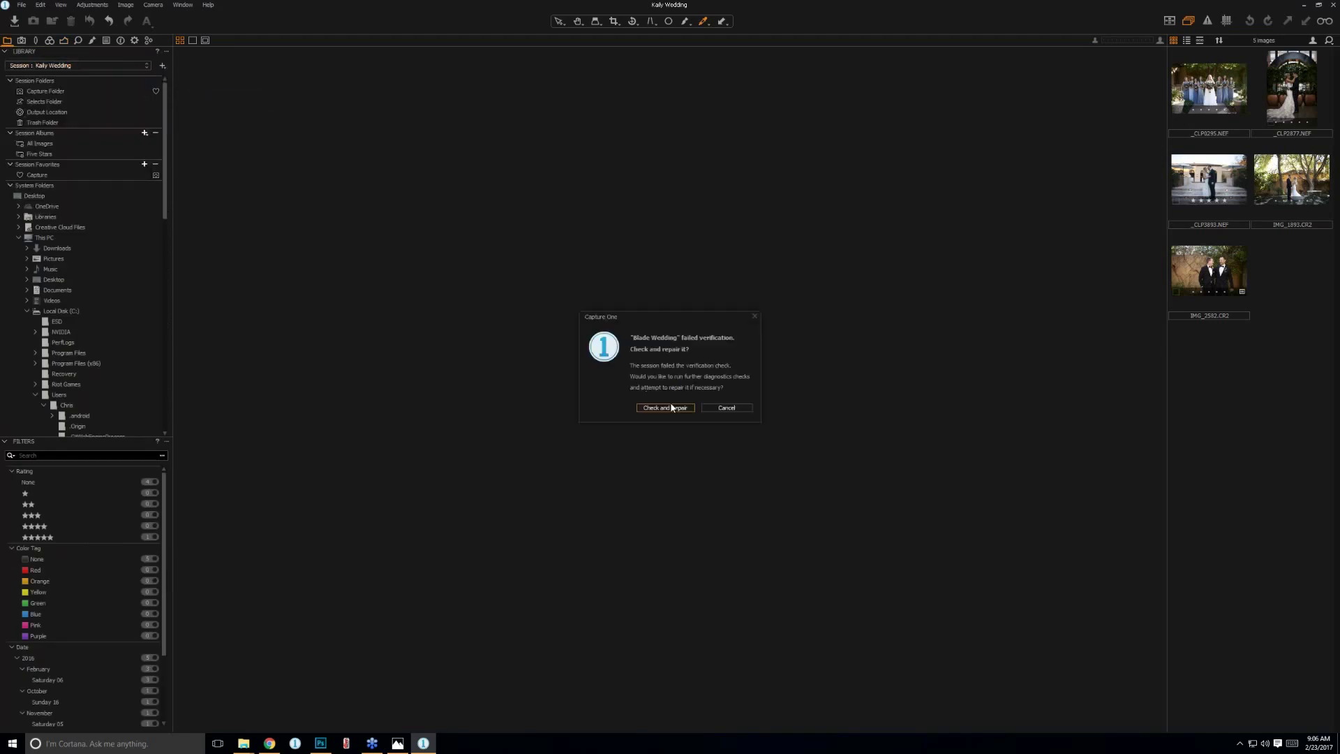
left_click(726, 409)
Switch to the Troth Wedding session.
left_click(26, 65)
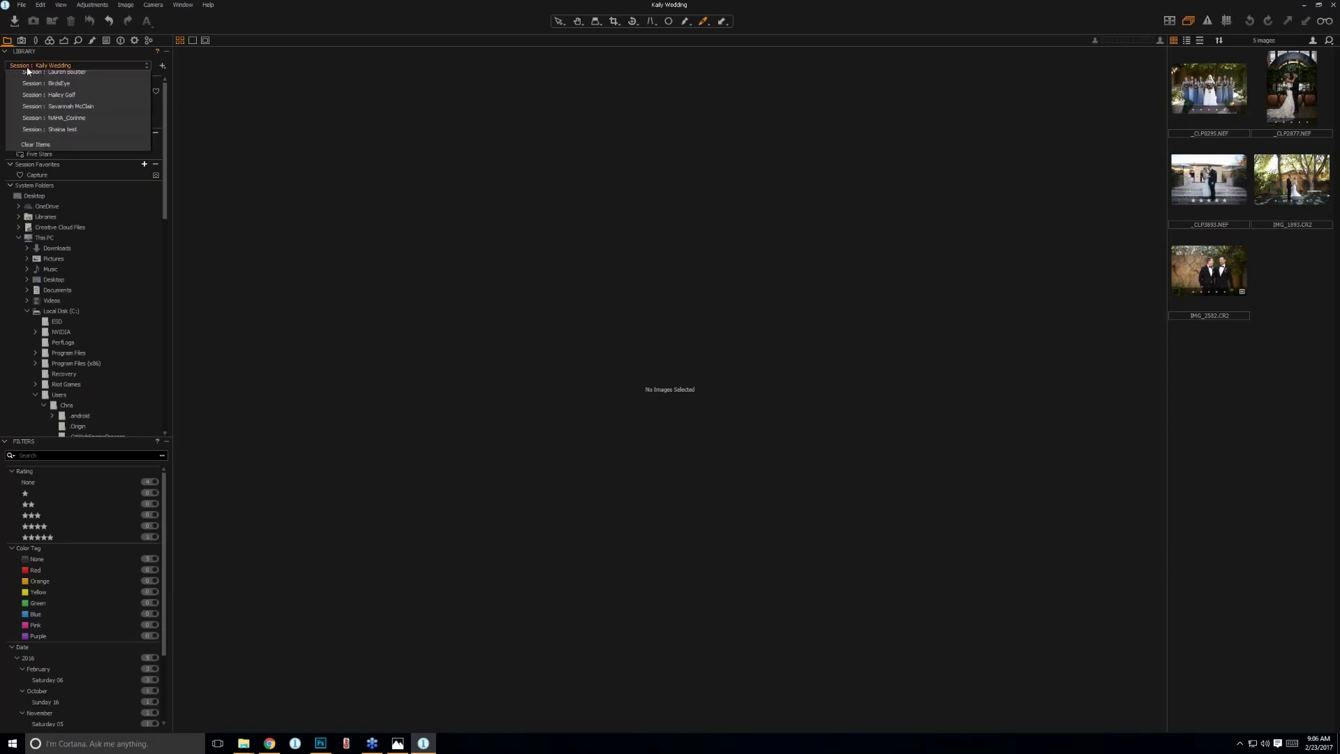
left_click(78, 91)
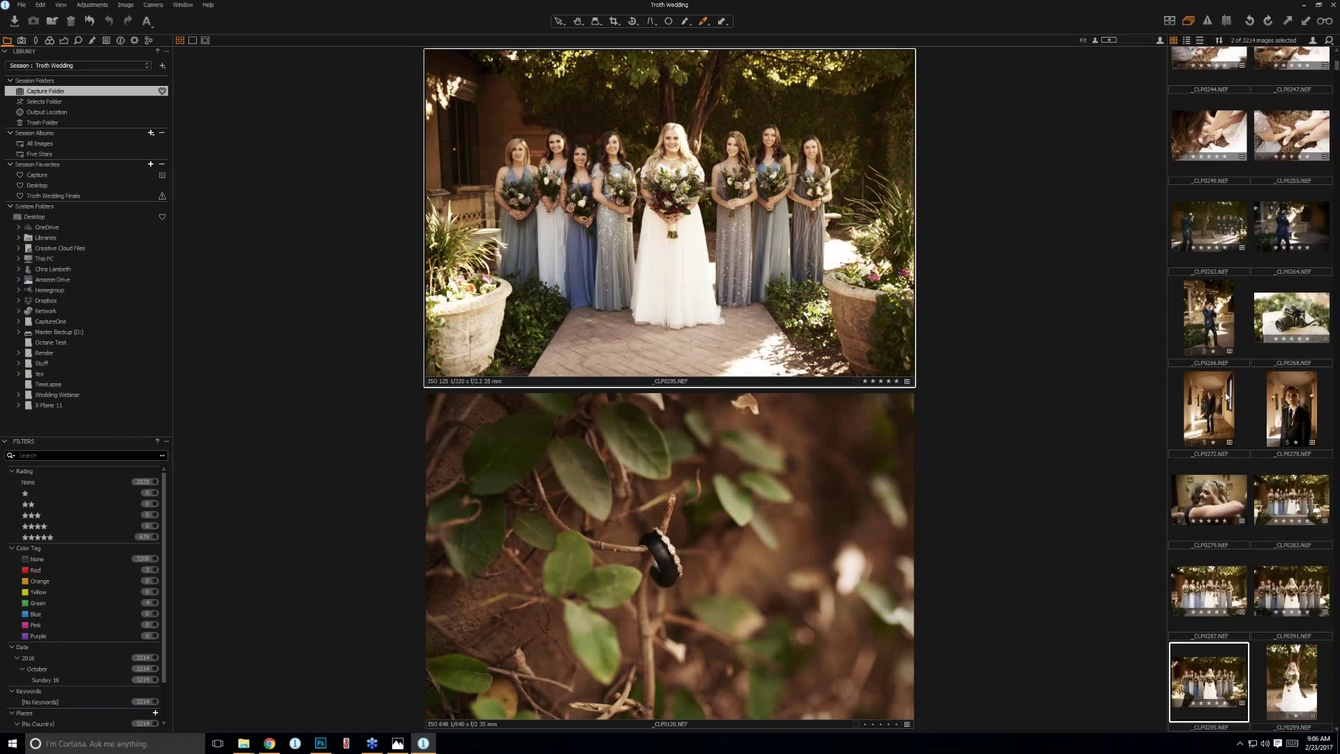
Browse the capture thumbnails, viewing the cake-cutting photo _CLP1621.NEF and the ring photo _CLP0122.NEF at the start of the list.
scroll(1227, 396, "up", 4)
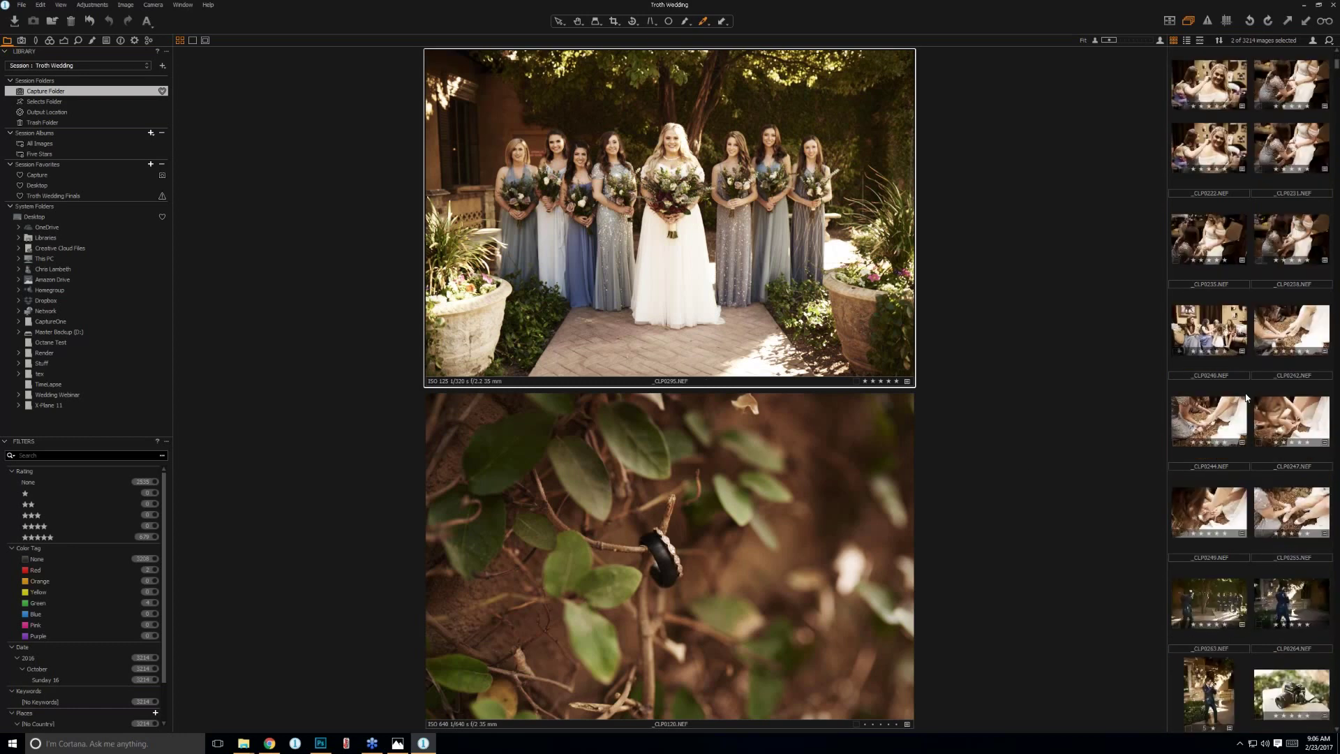
scroll(1249, 363, "up", 5)
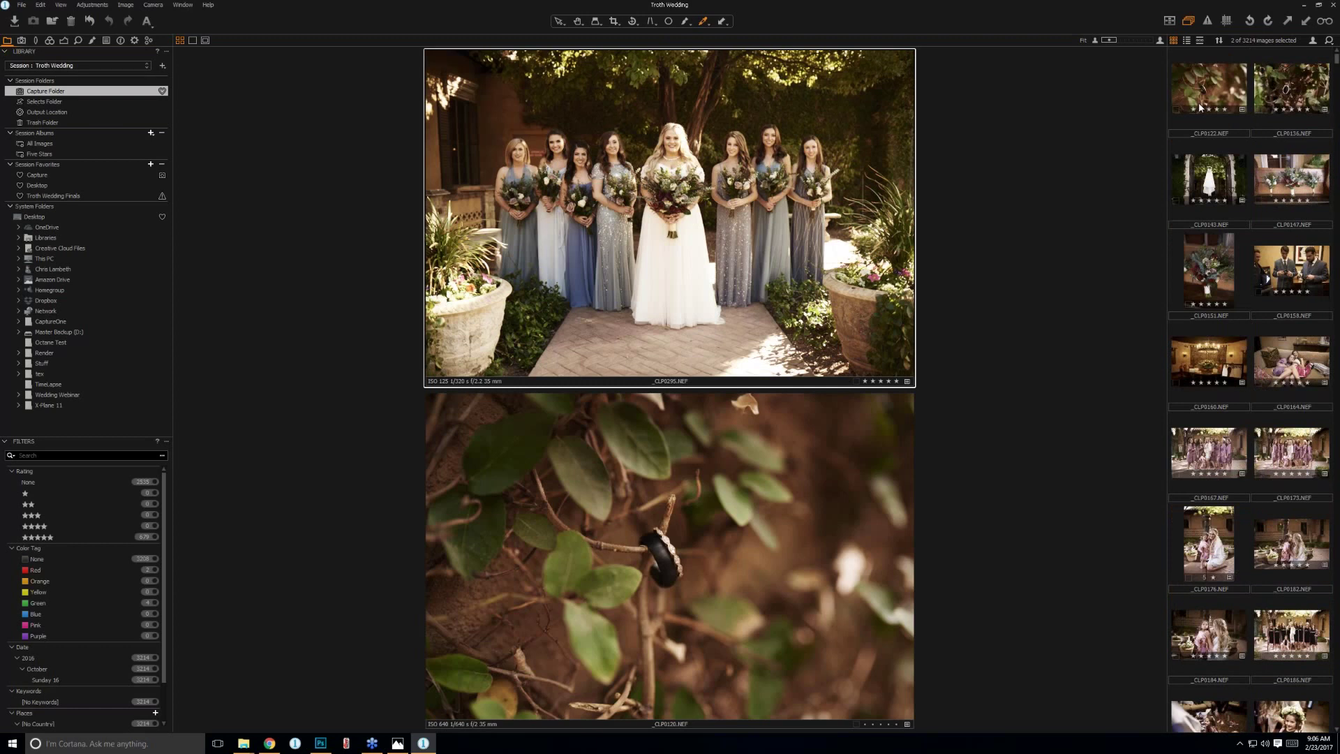
scroll(1198, 102, "down", 2)
scroll(1195, 96, "down", 20)
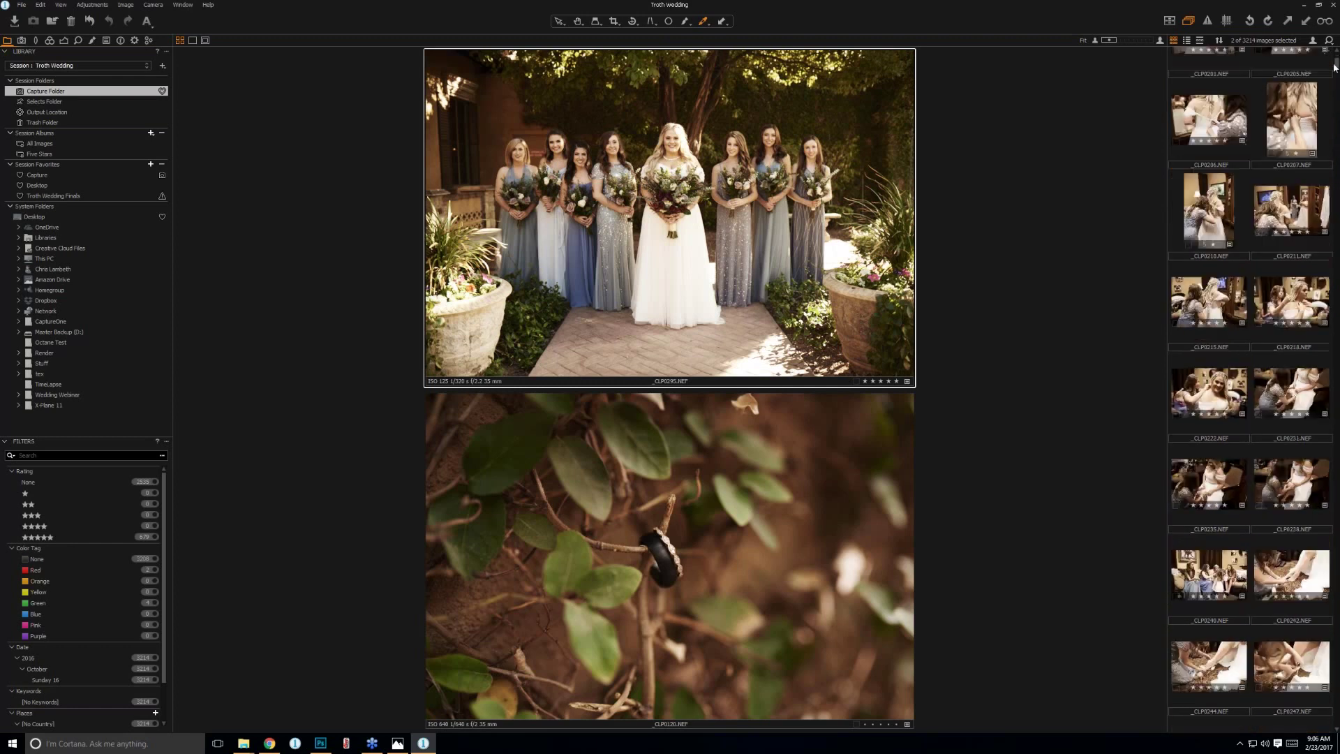
left_click(1217, 257)
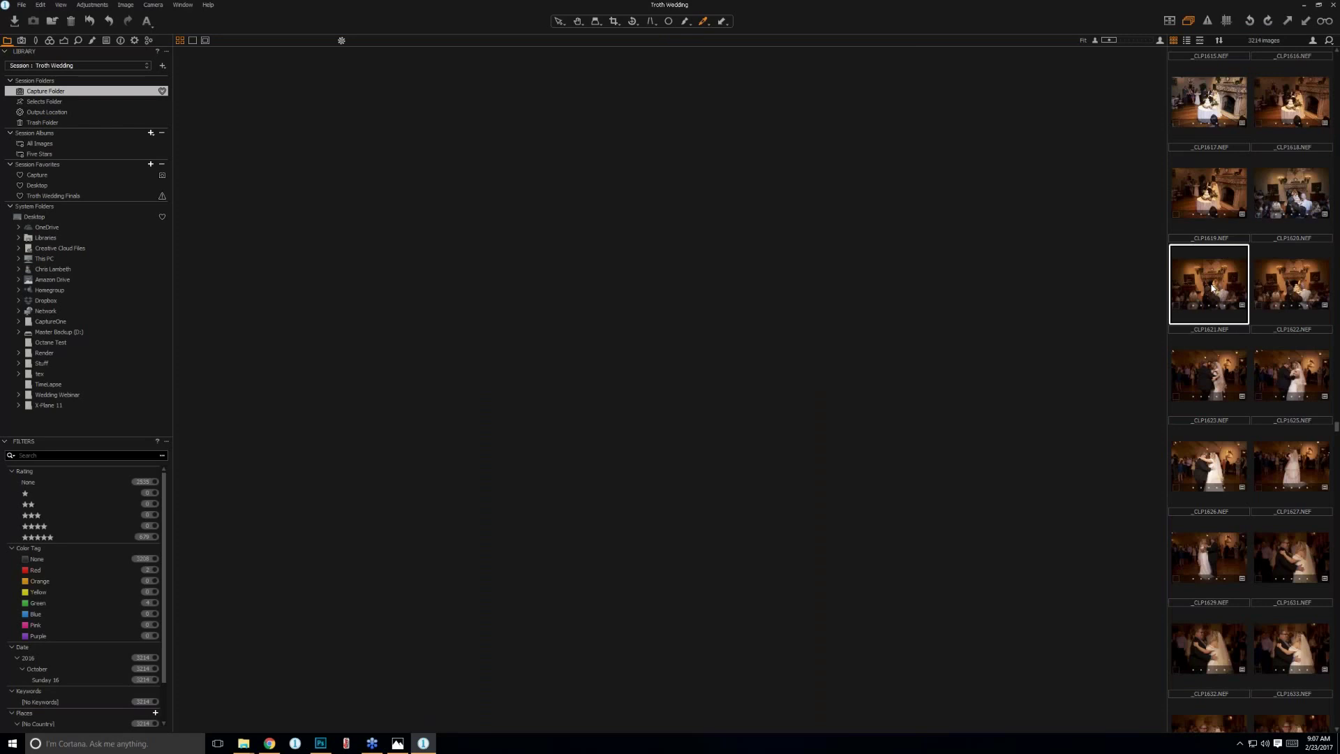
left_click(1211, 286)
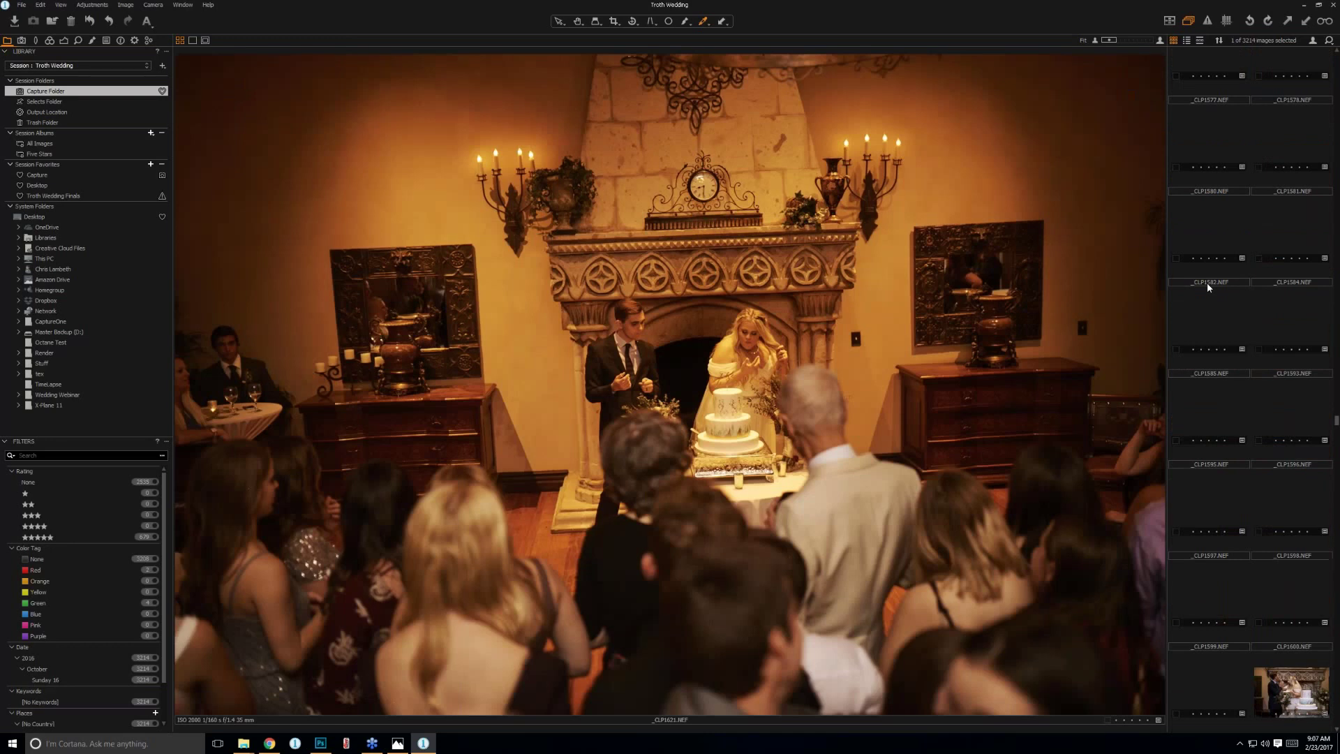
scroll(1207, 210, "up", 20)
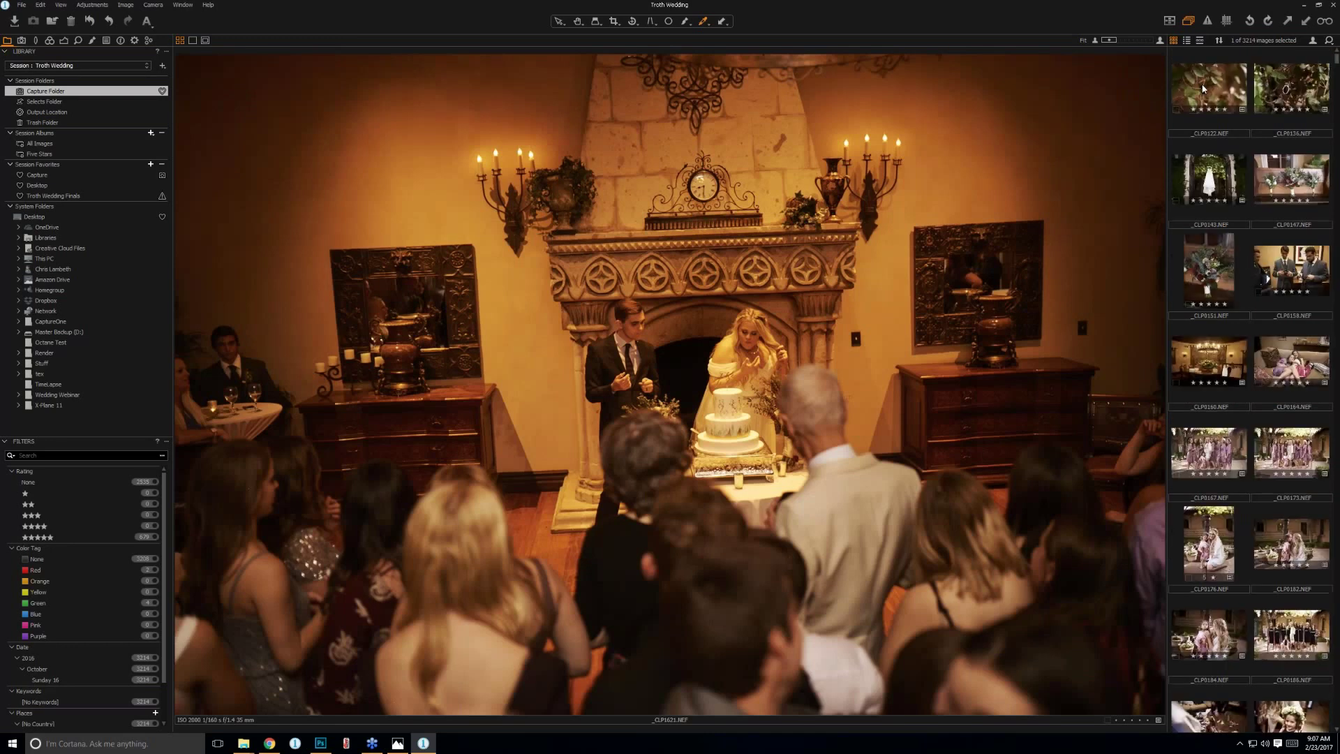
left_click(1203, 89)
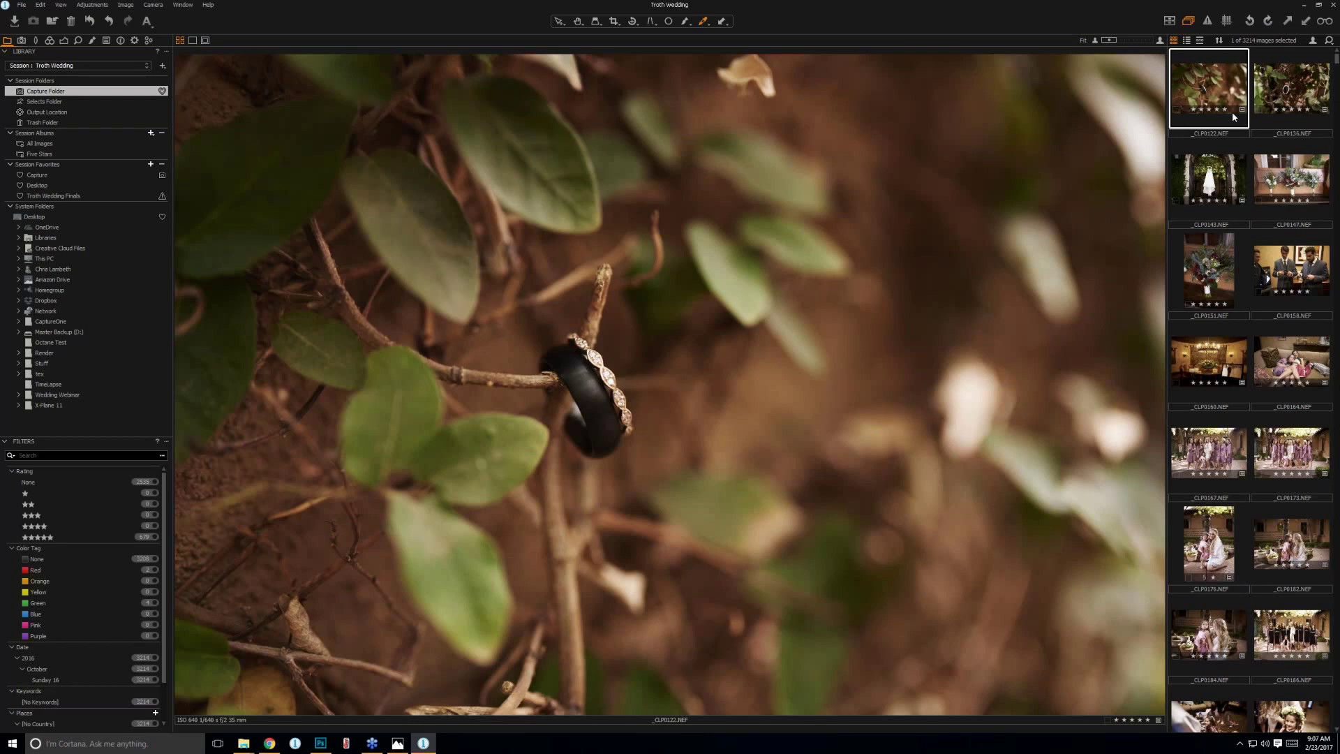
Look through the thumbnails as far as the ceremony, viewing the couple's portrait-format photo _CLP0644.NEF and the one below it.
scroll(1232, 112, "down", 1)
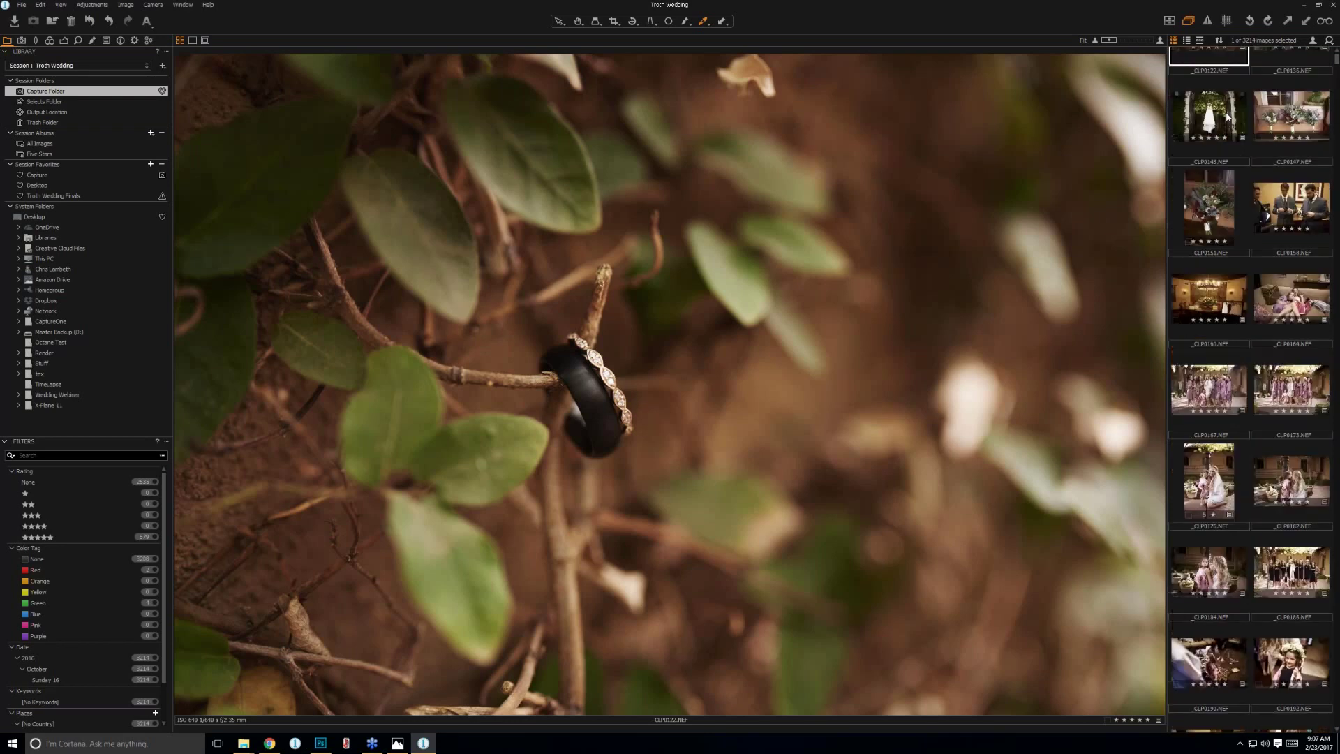
scroll(1225, 117, "down", 5)
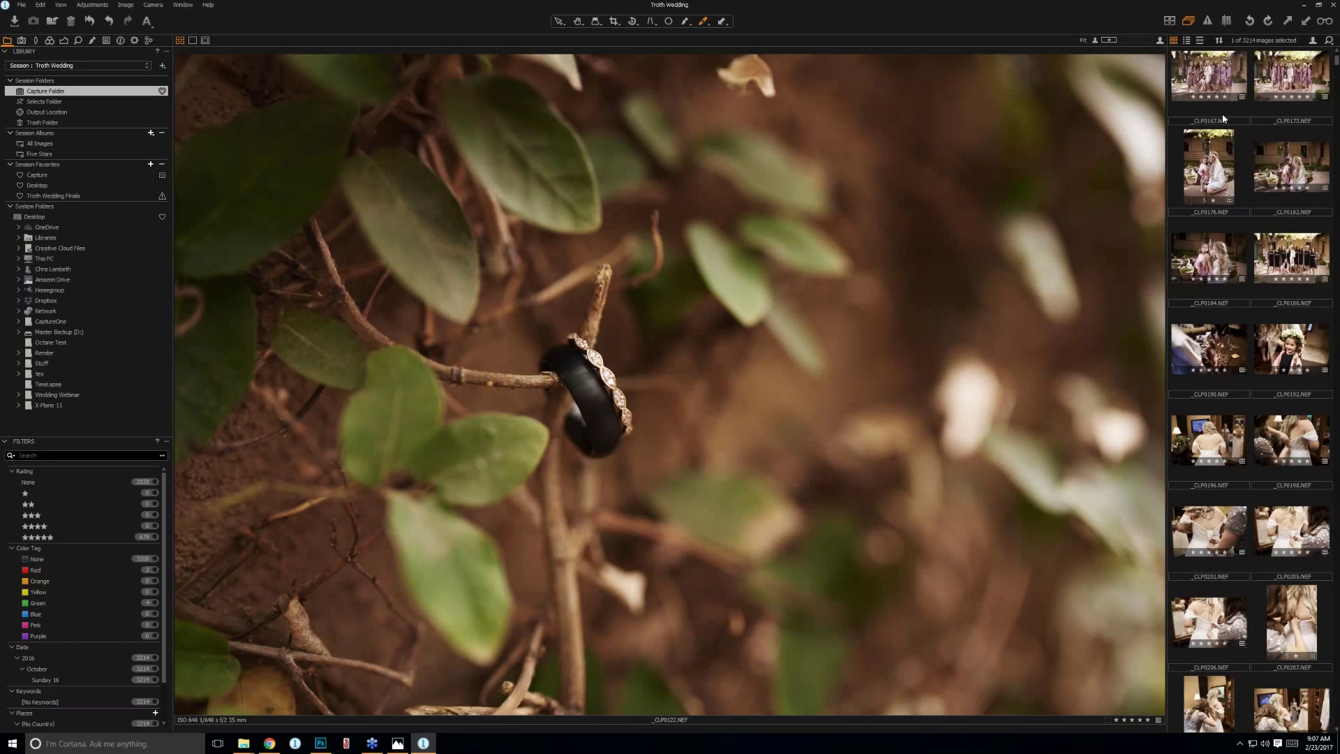
scroll(1221, 115, "down", 6)
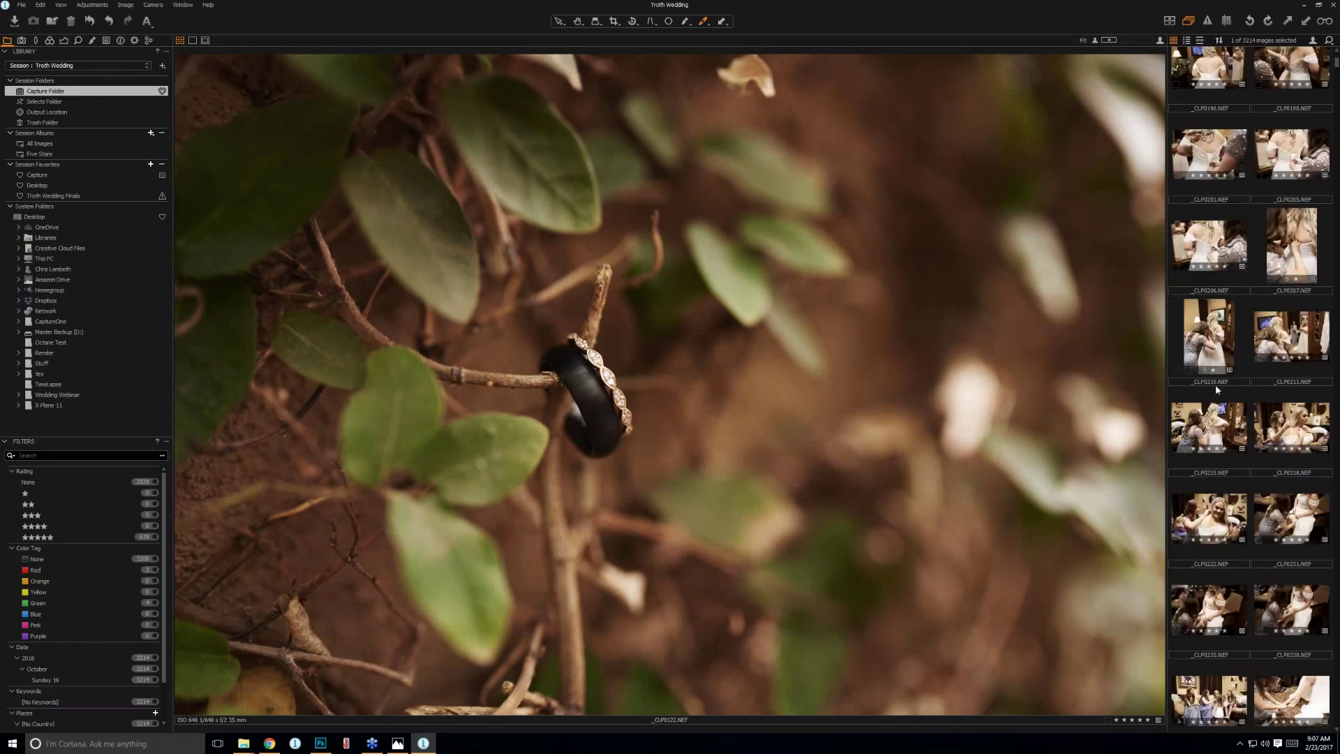
scroll(1215, 389, "down", 1)
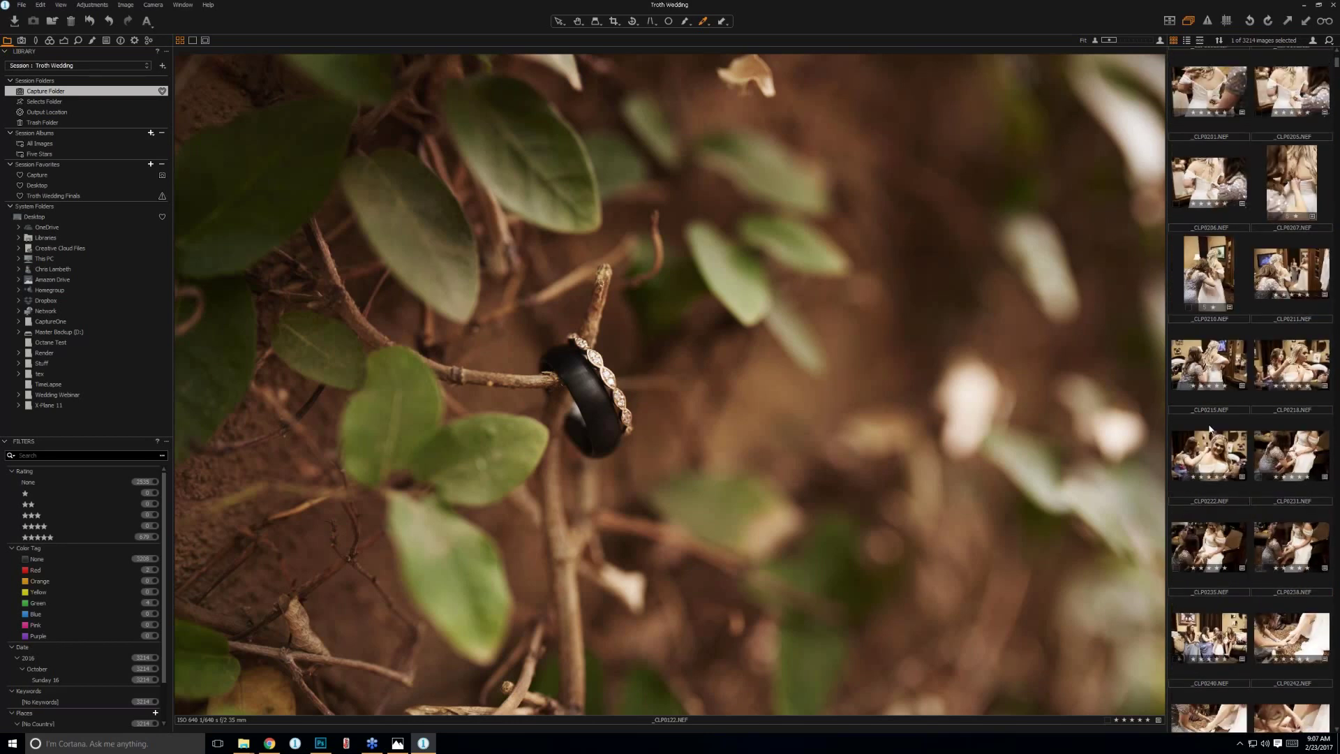
scroll(1209, 430, "down", 1)
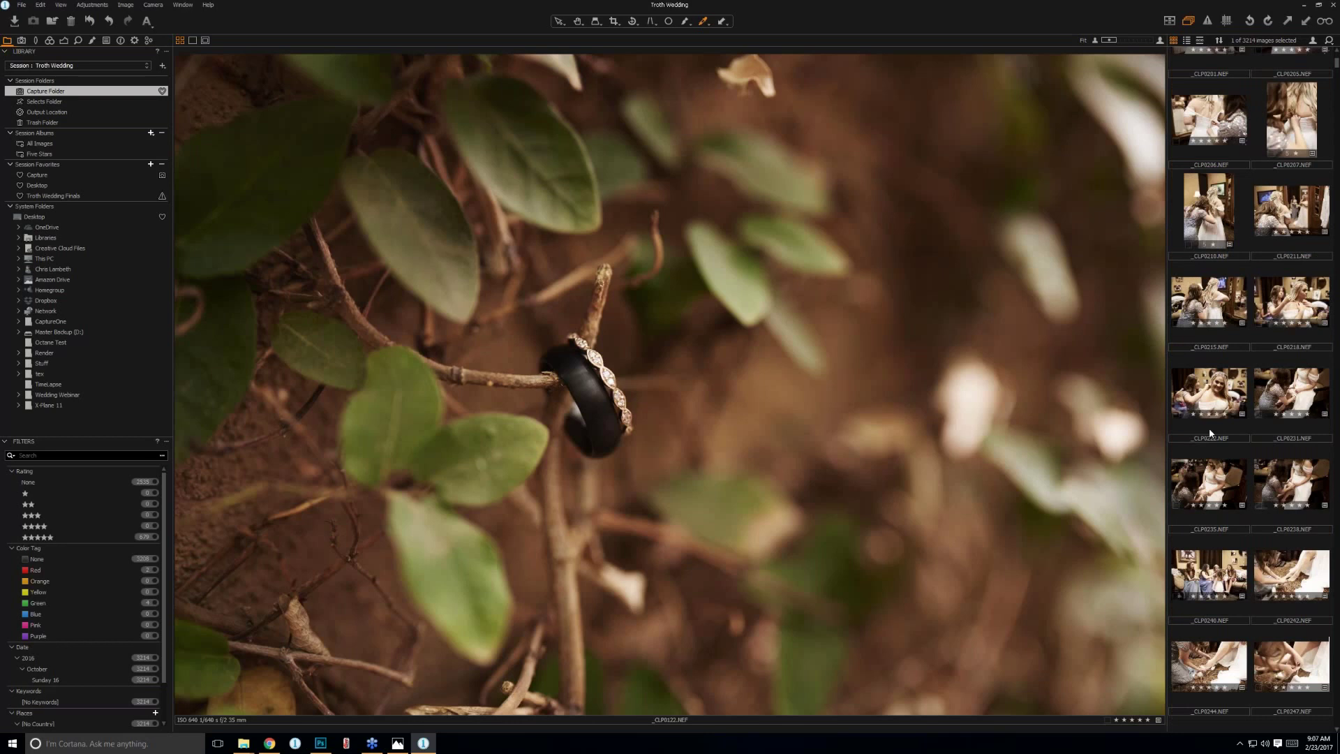
scroll(1208, 428, "down", 4)
scroll(1209, 457, "down", 2)
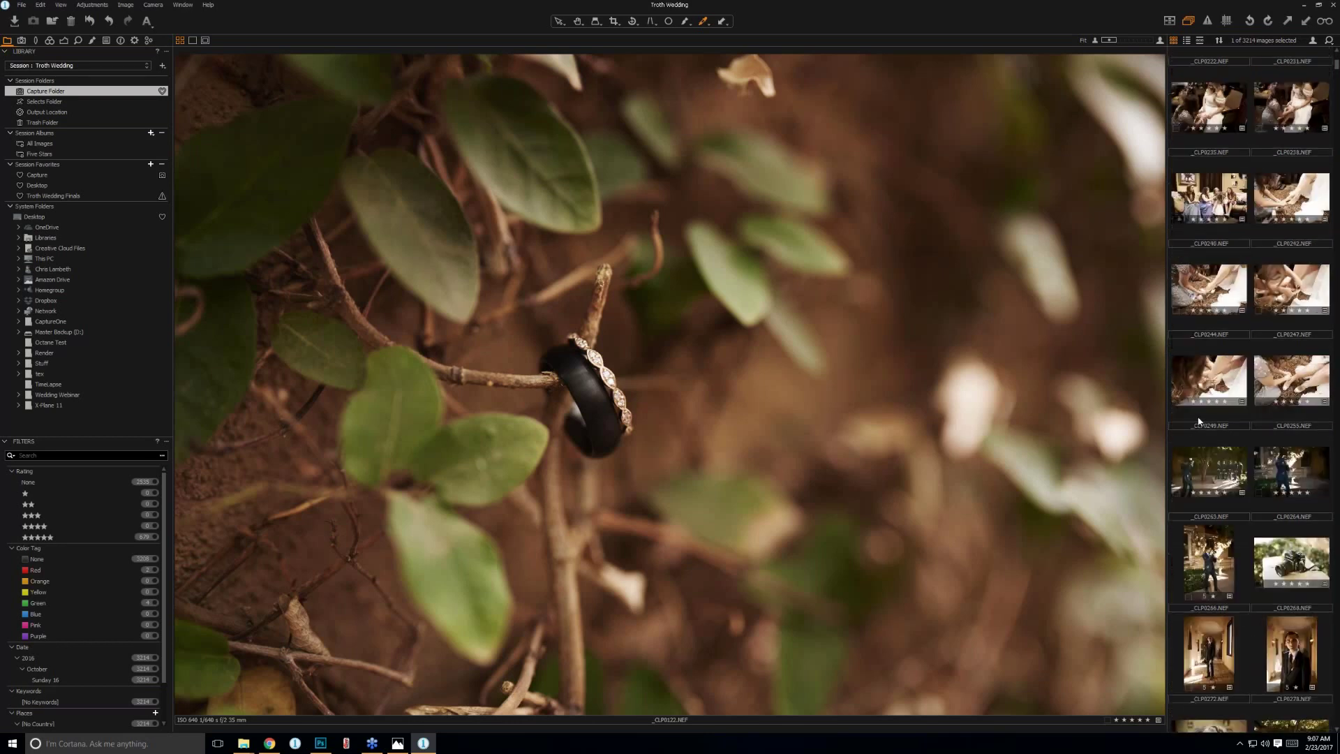
scroll(1192, 431, "down", 3)
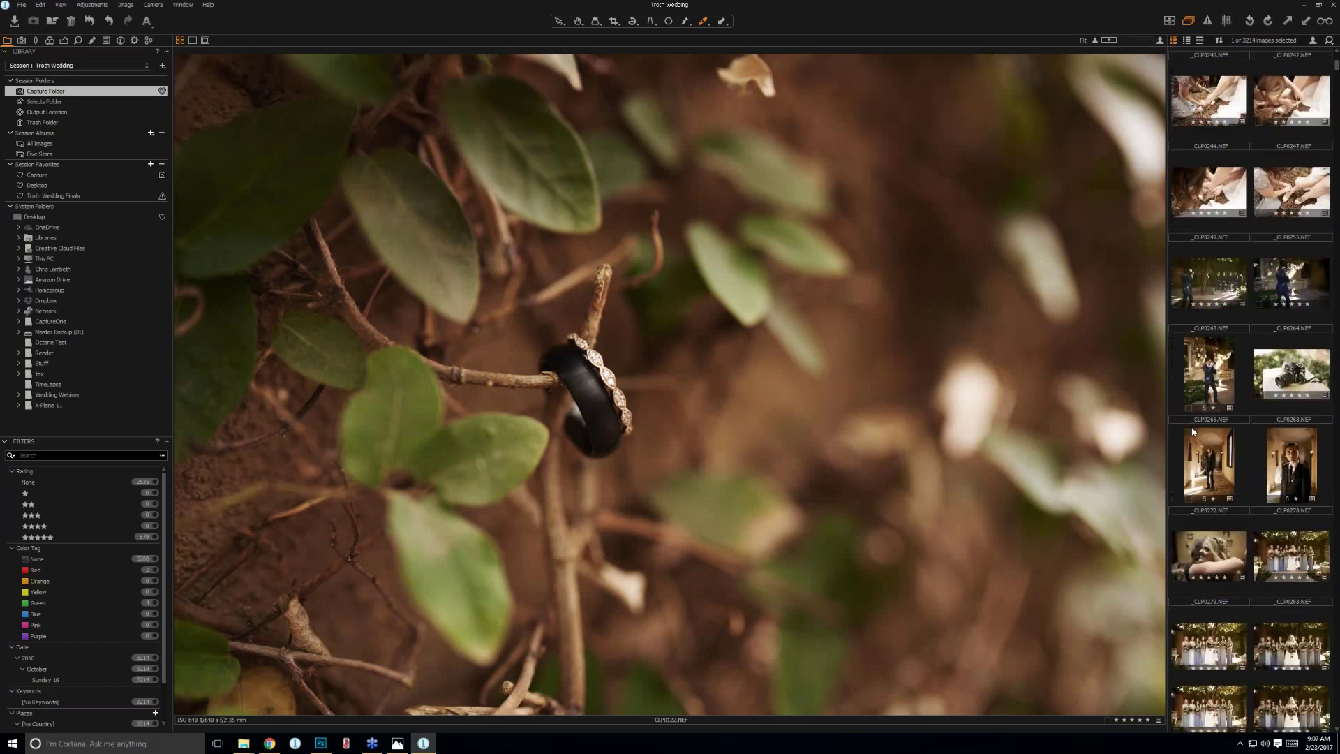
scroll(1192, 431, "down", 5)
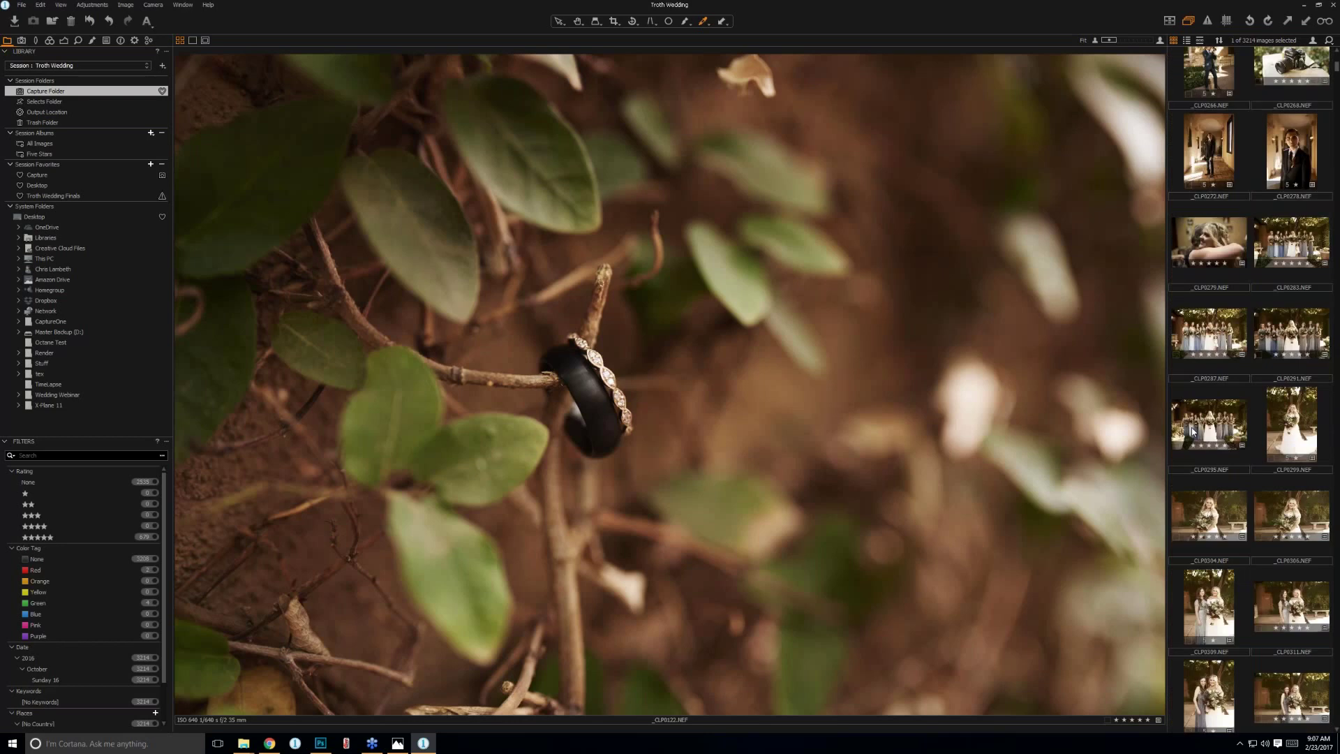
scroll(1193, 431, "down", 10)
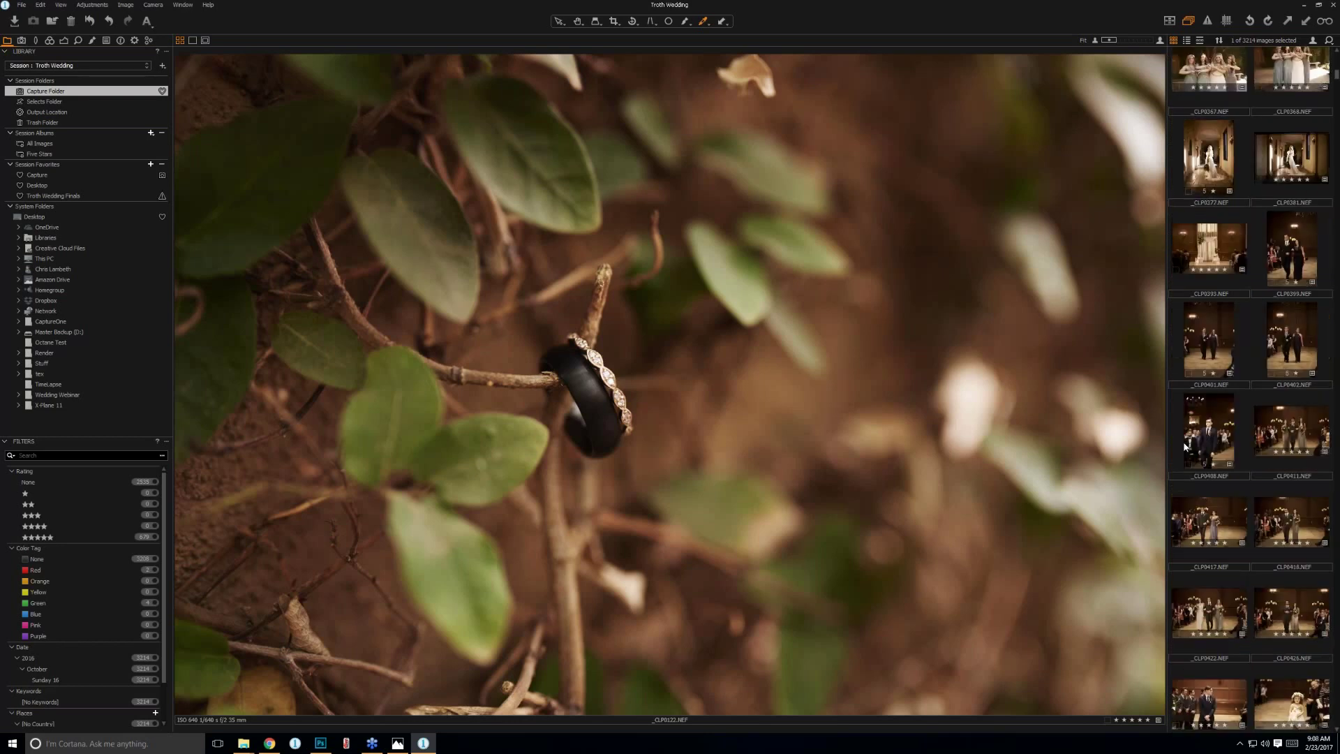
scroll(1185, 446, "down", 10)
scroll(1220, 449, "down", 10)
left_click(1219, 380)
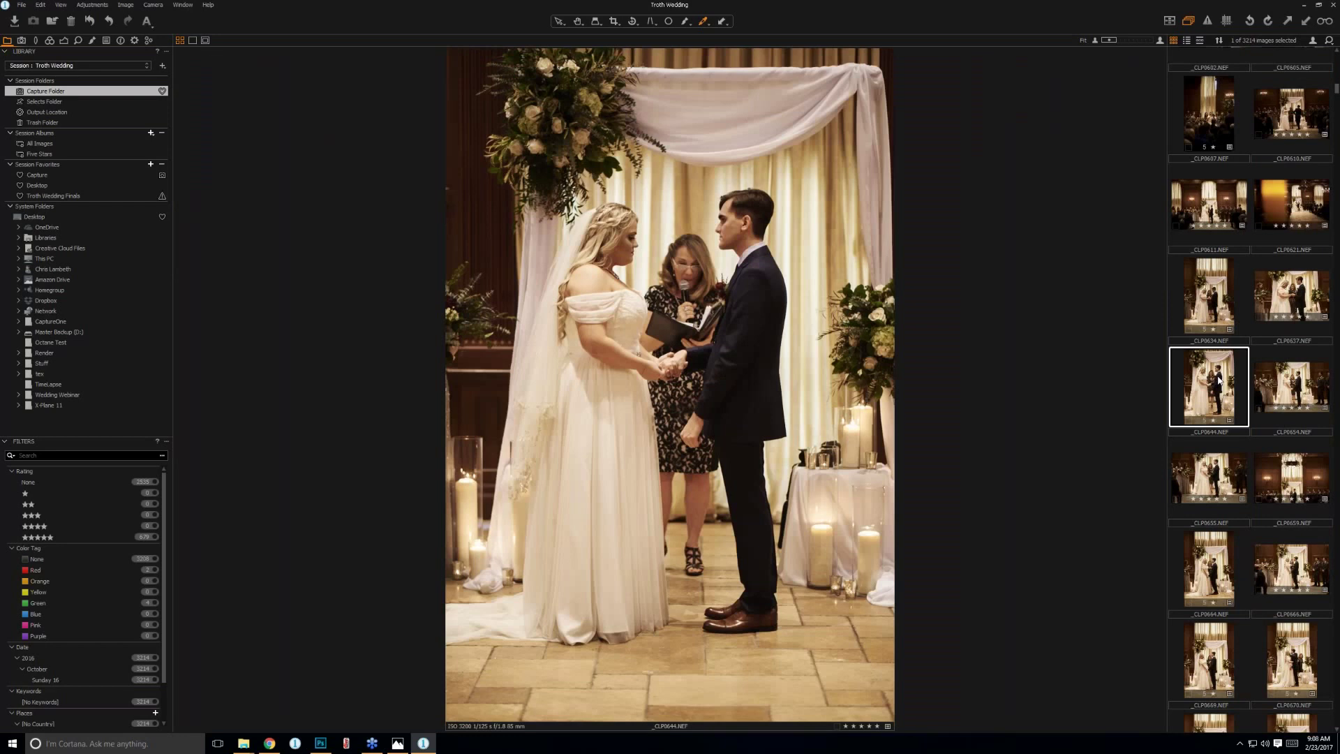
key("Down")
Sort the thumbnails by Color Tag and browse the reordered list.
left_click(1218, 40)
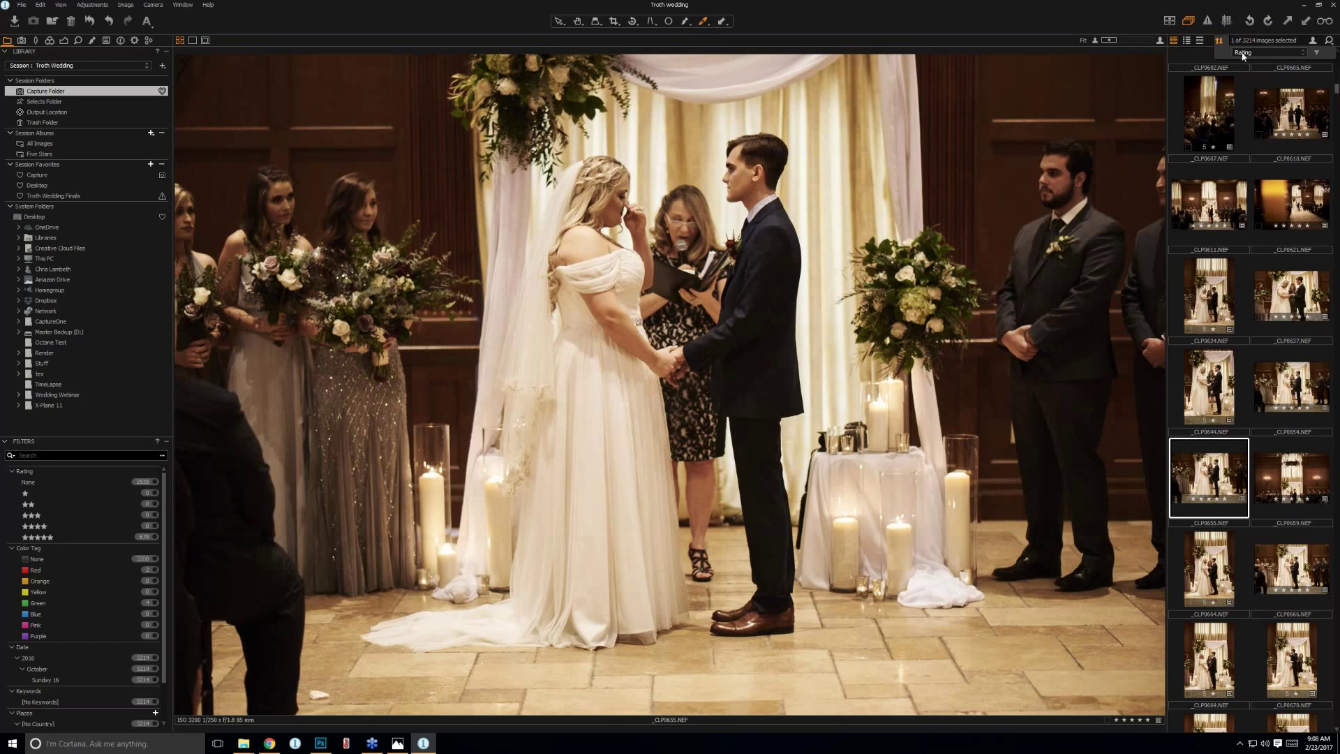
scroll(1240, 76, "up", 10)
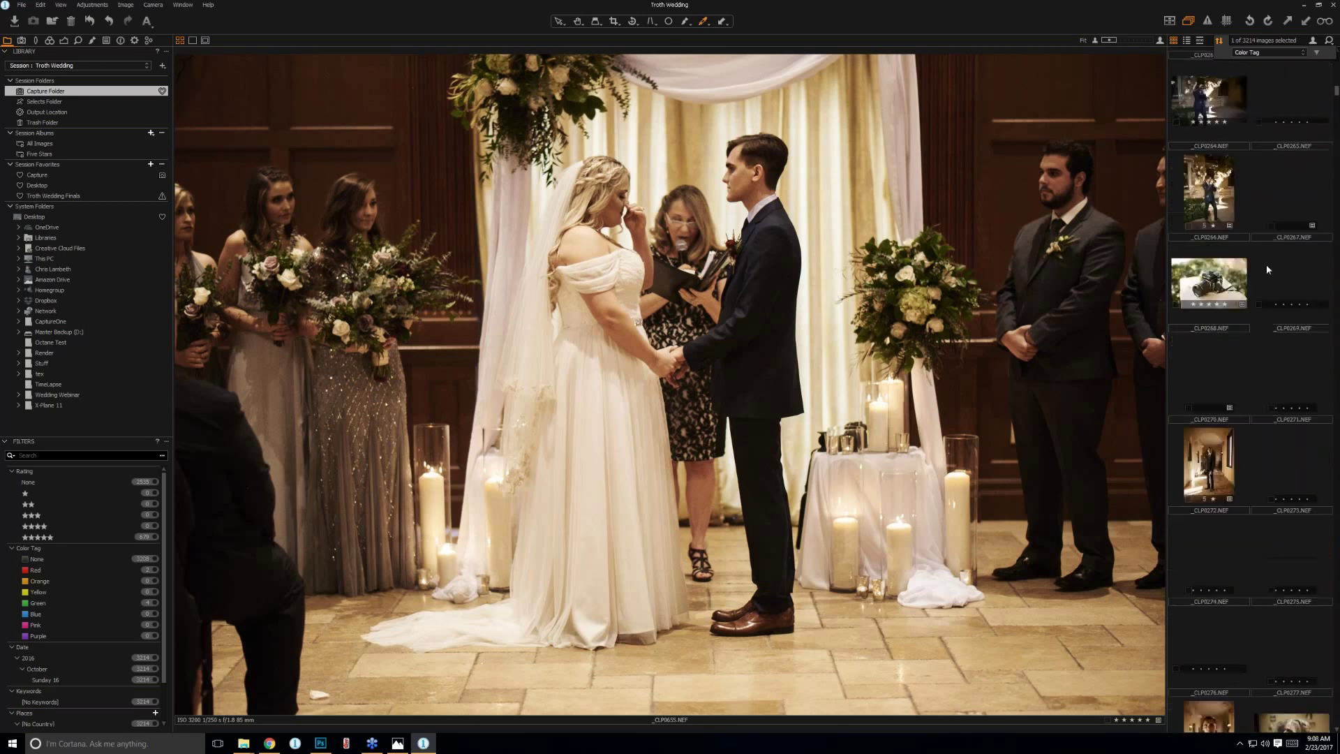
scroll(1265, 263, "down", 5)
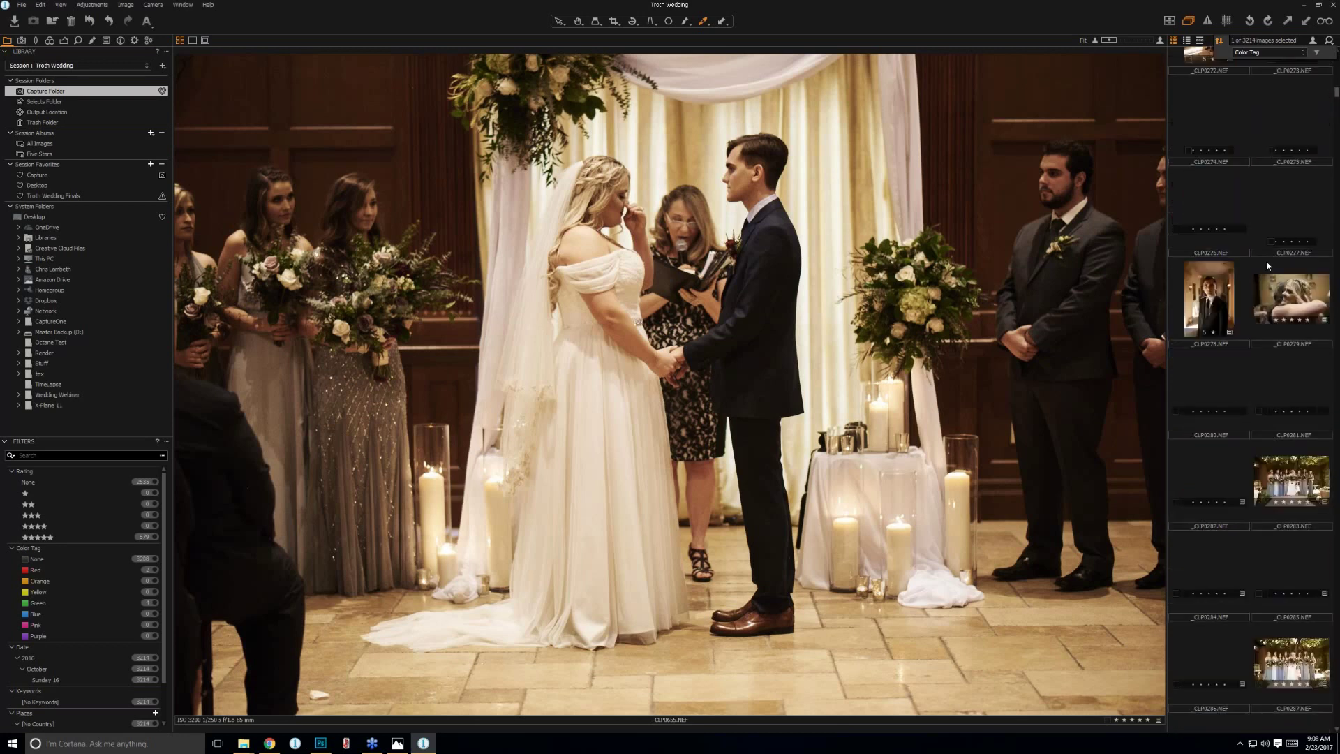
scroll(1266, 261, "down", 4)
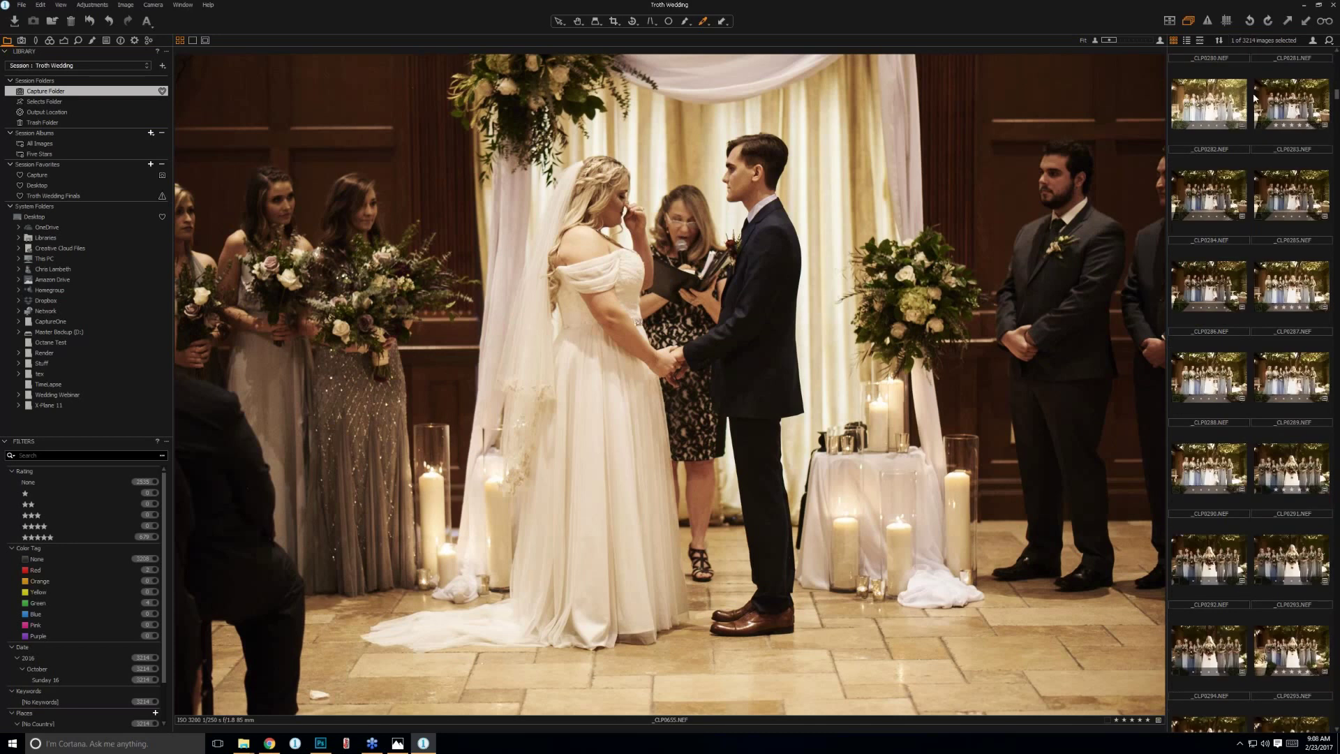
Sort the thumbnails by Rating.
scroll(1254, 98, "down", 10)
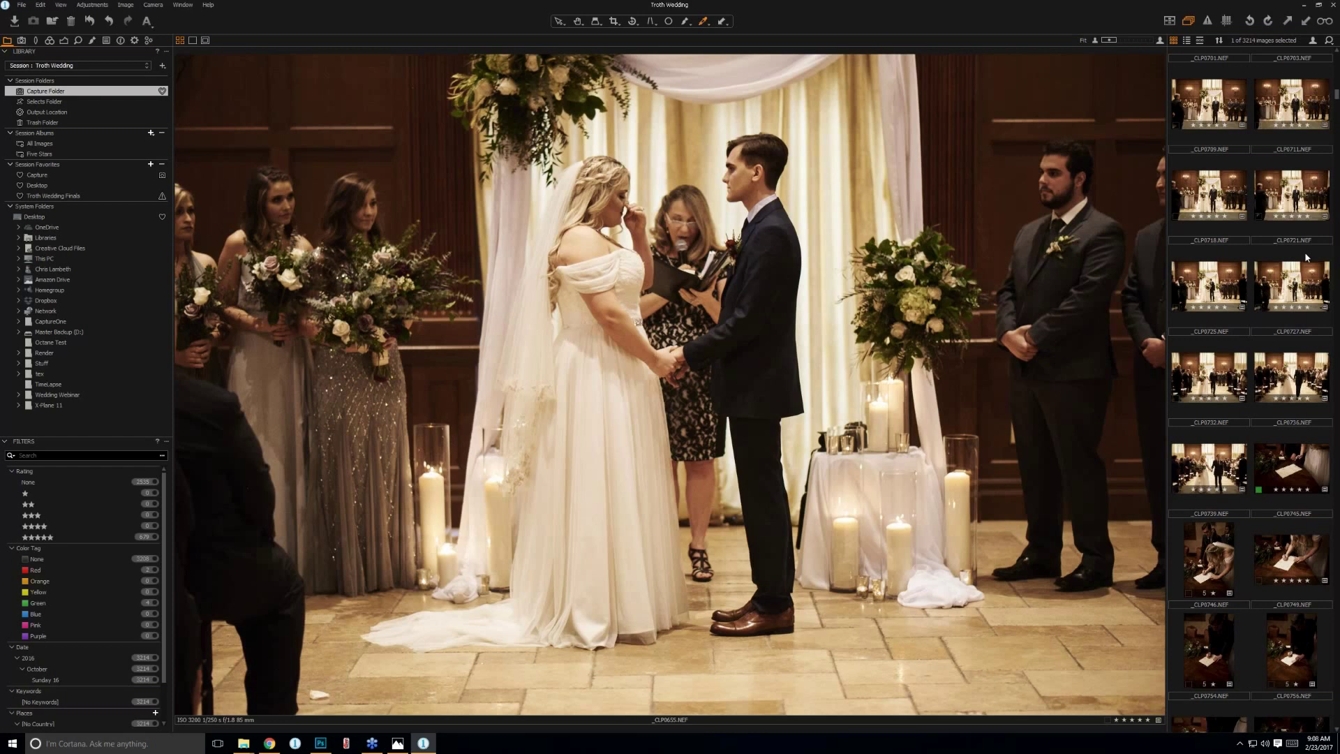
scroll(1306, 257, "down", 1)
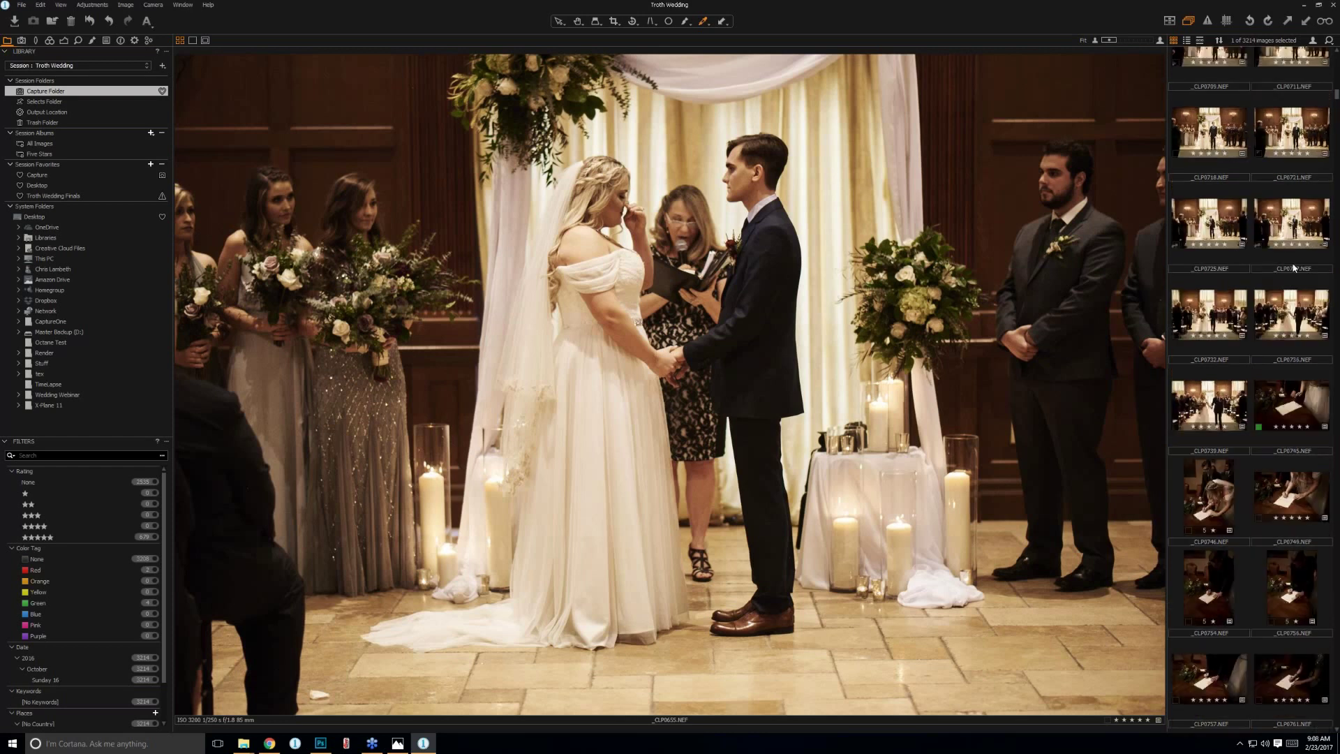
scroll(1293, 267, "down", 10)
scroll(1296, 224, "down", 10)
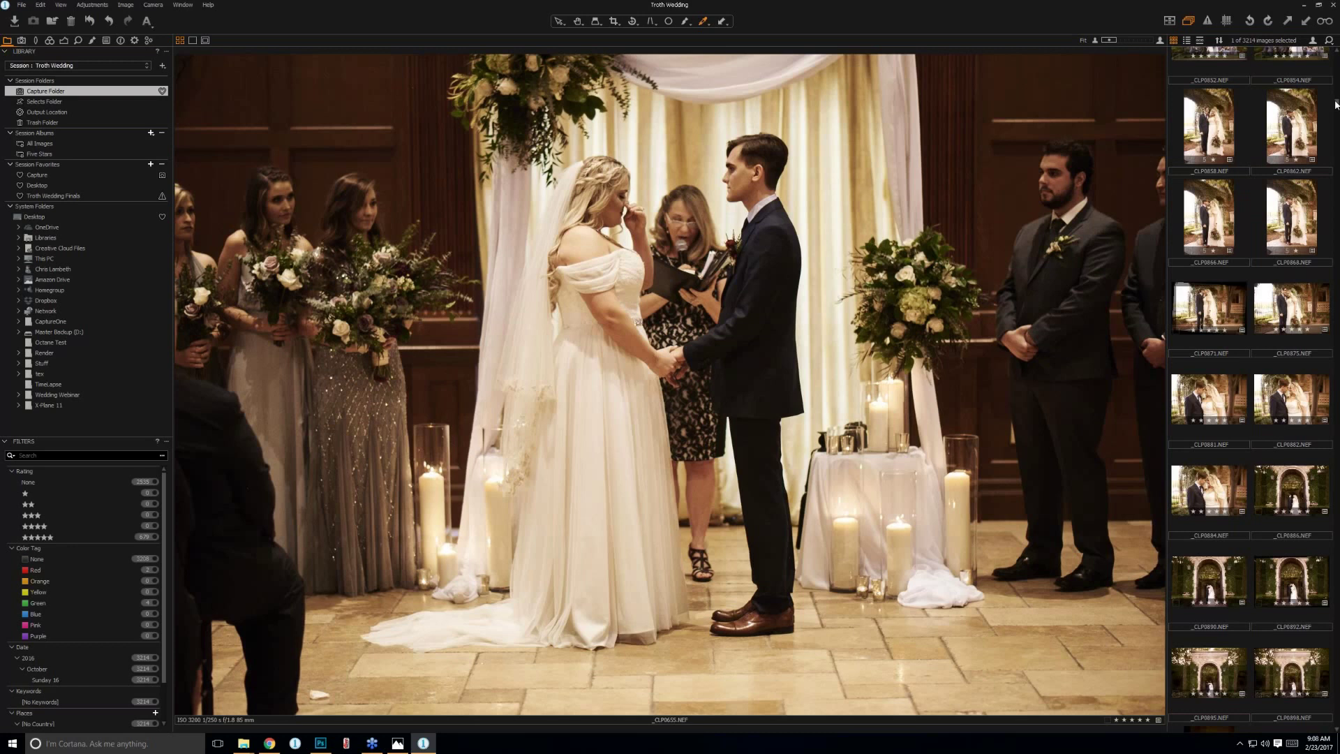
left_click(1219, 42)
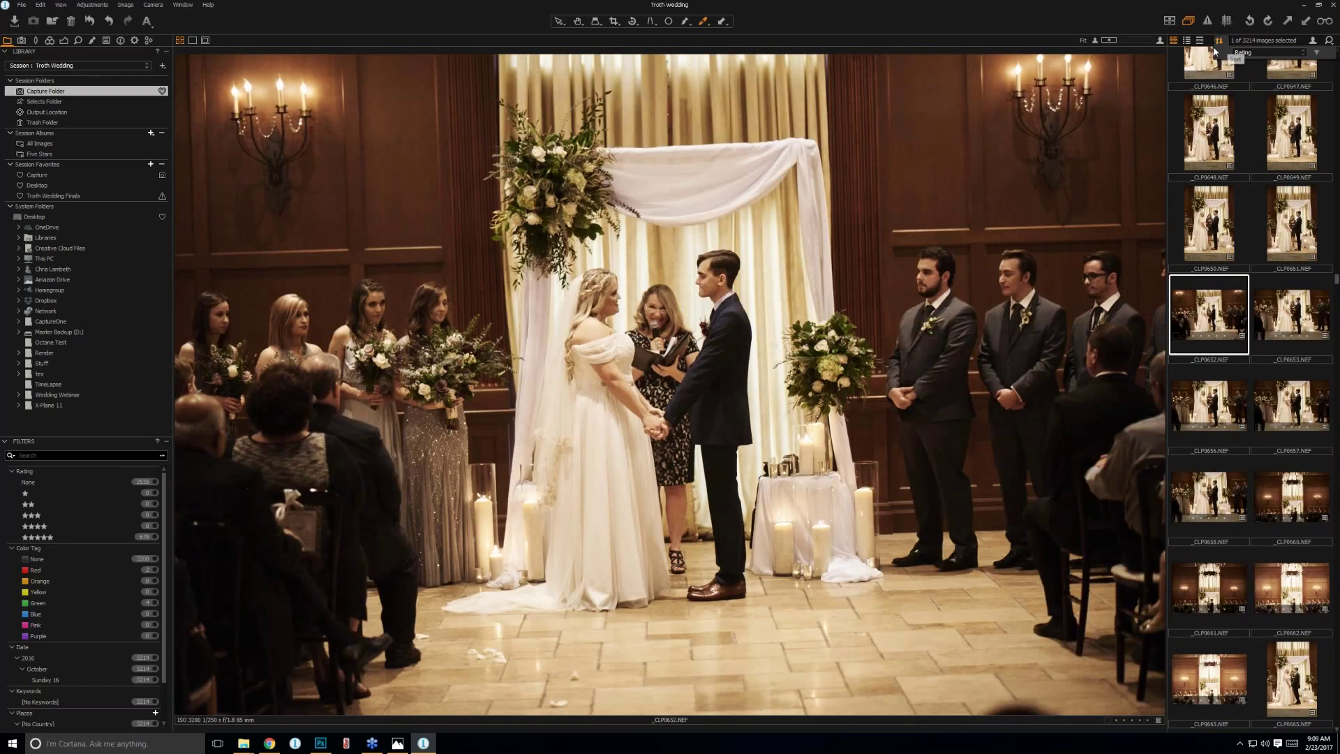
left_click(1253, 55)
scroll(1251, 128, "down", 3)
left_click(1251, 129)
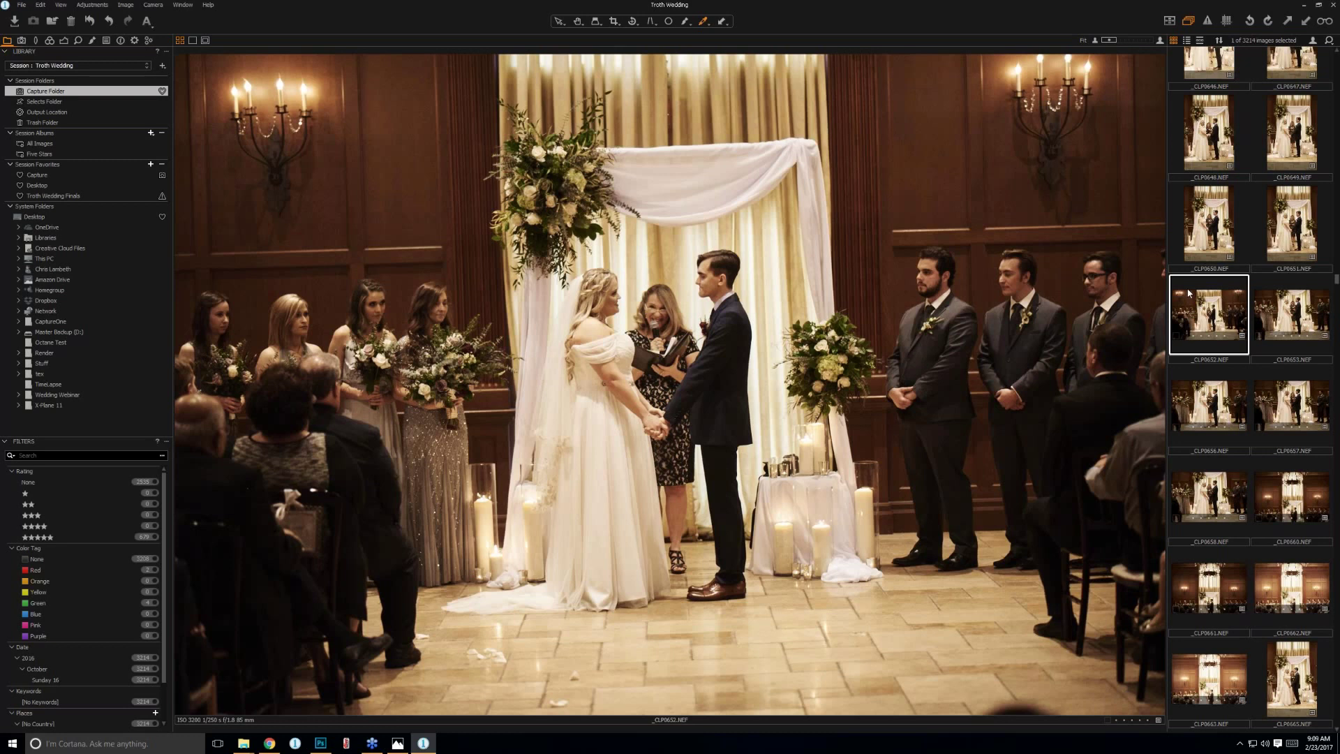
Step through the unrated ceremony photos from _CLP0652.NEF to the wide chandelier shot _CLP0660.NEF.
key("Right")
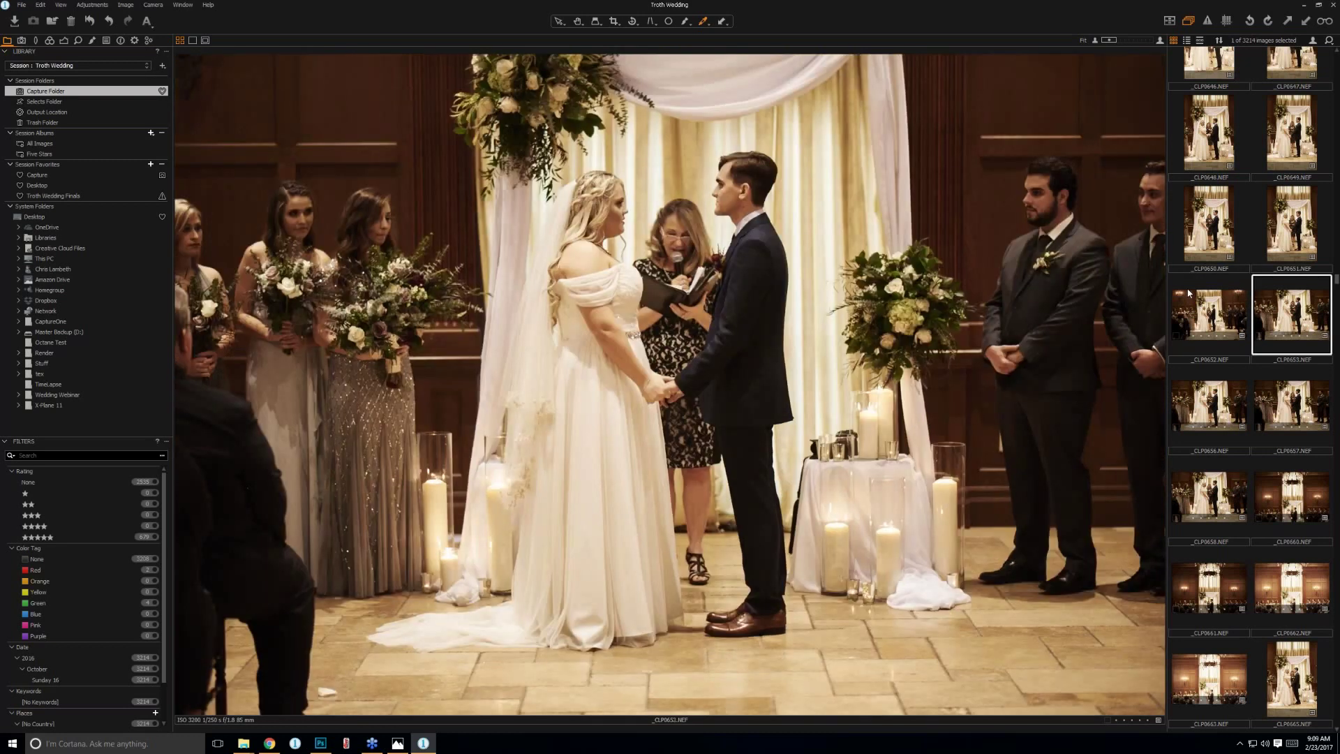
key("Right")
key("Right")
key("Right")
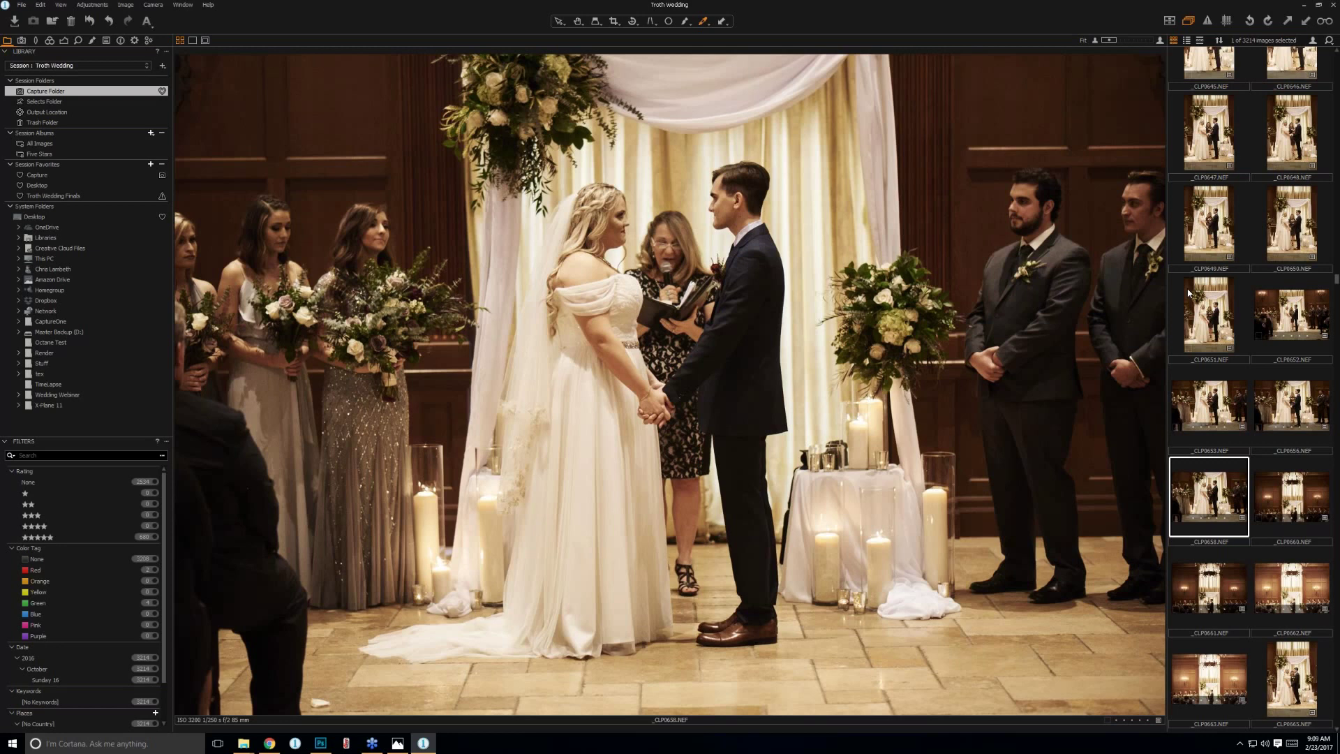
key("Right")
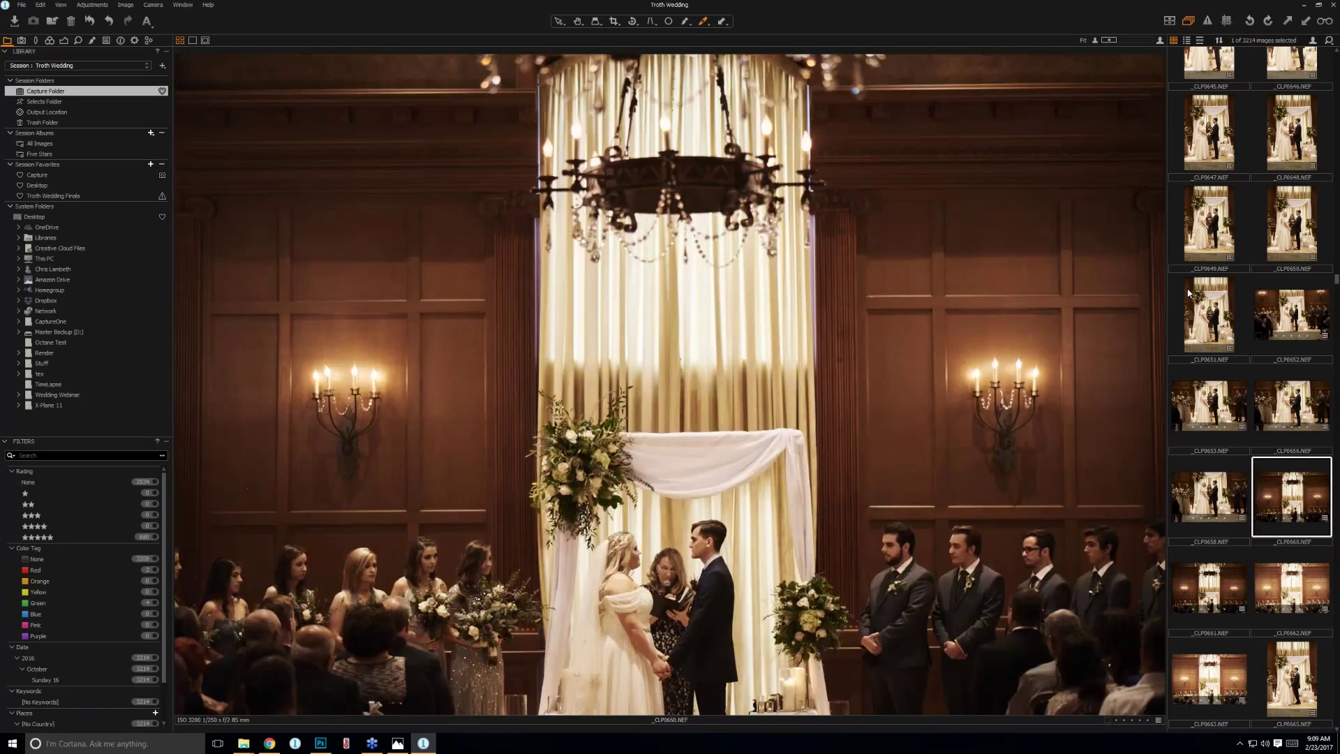
Step through the unrated ceremony photos from the wide chandelier shot to the couple's kiss, _CLP0671.NEF.
key("Right")
key("Right")
key("Right")
key("Right")
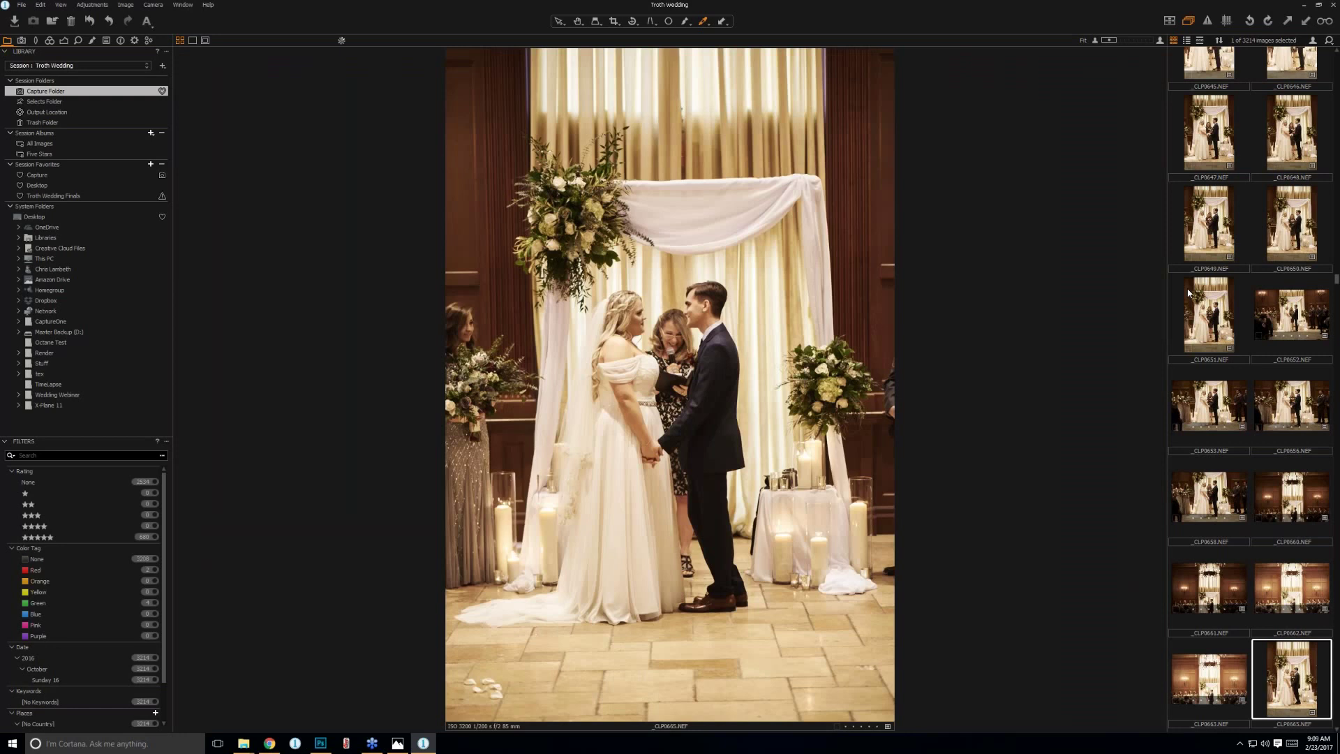
key("Right")
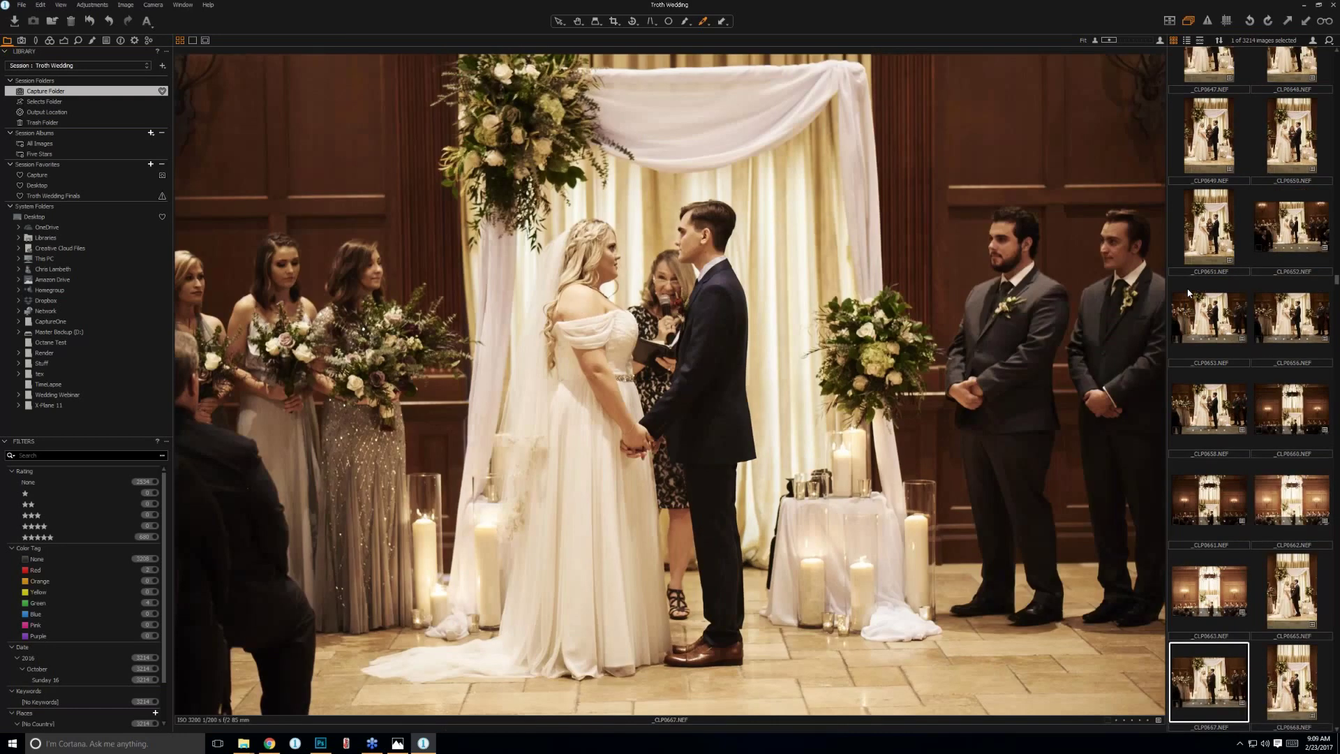
key("Right")
key("Right")
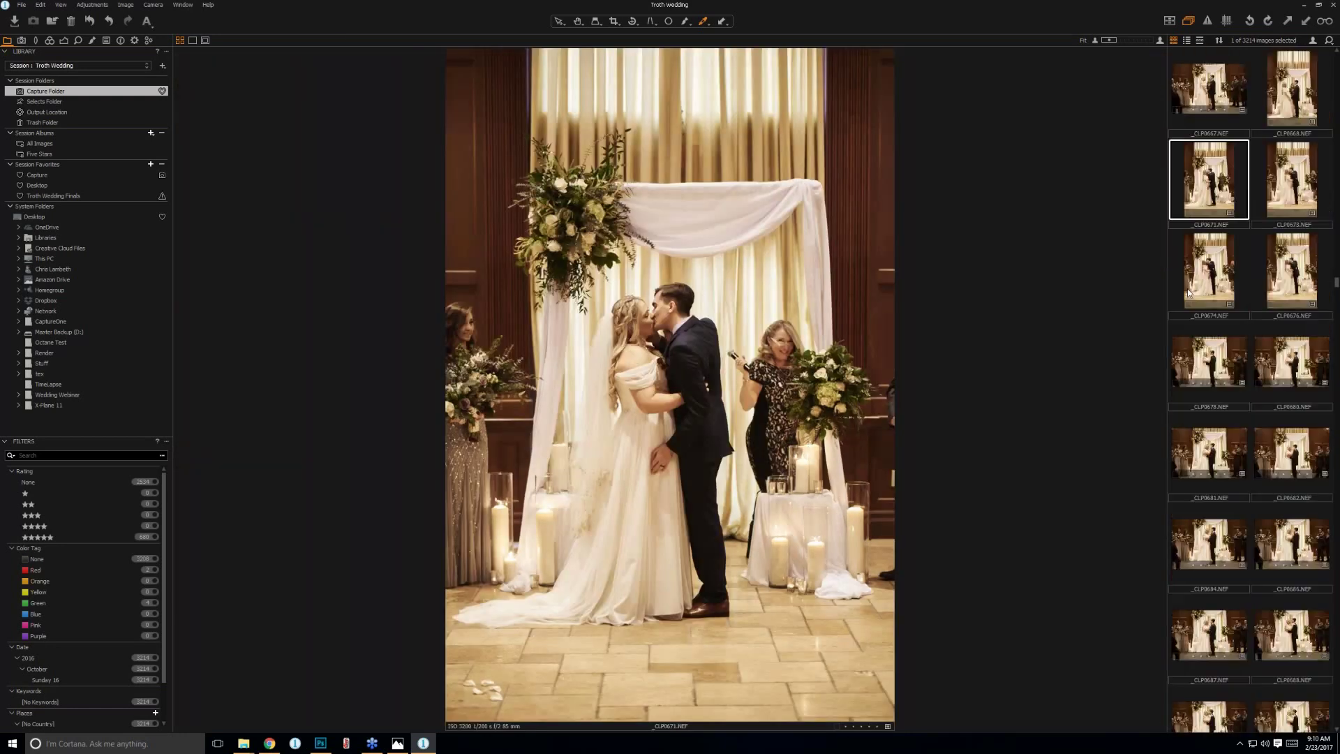
Look over the thumbnails of the unrated ceremony shots that follow the kiss photo.
scroll(1188, 293, "down", 3)
scroll(1188, 293, "down", 3)
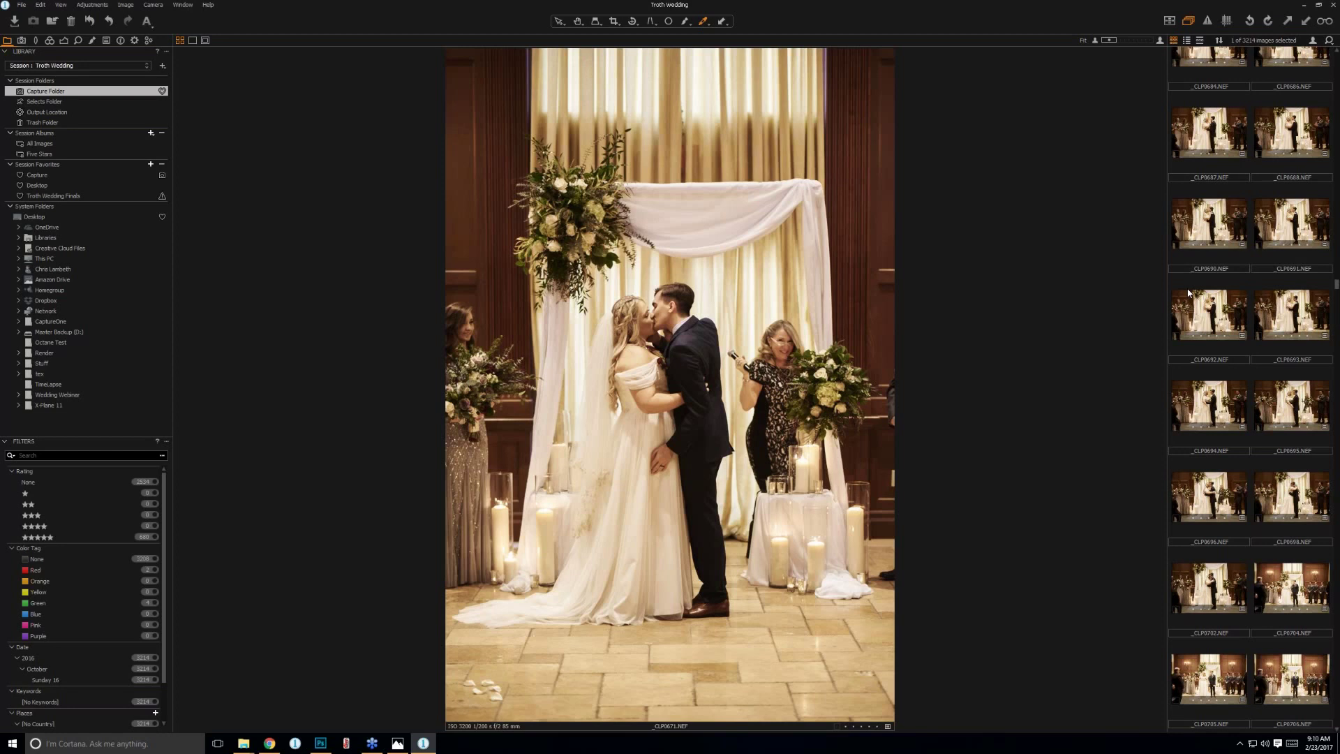
scroll(1188, 293, "up", 3)
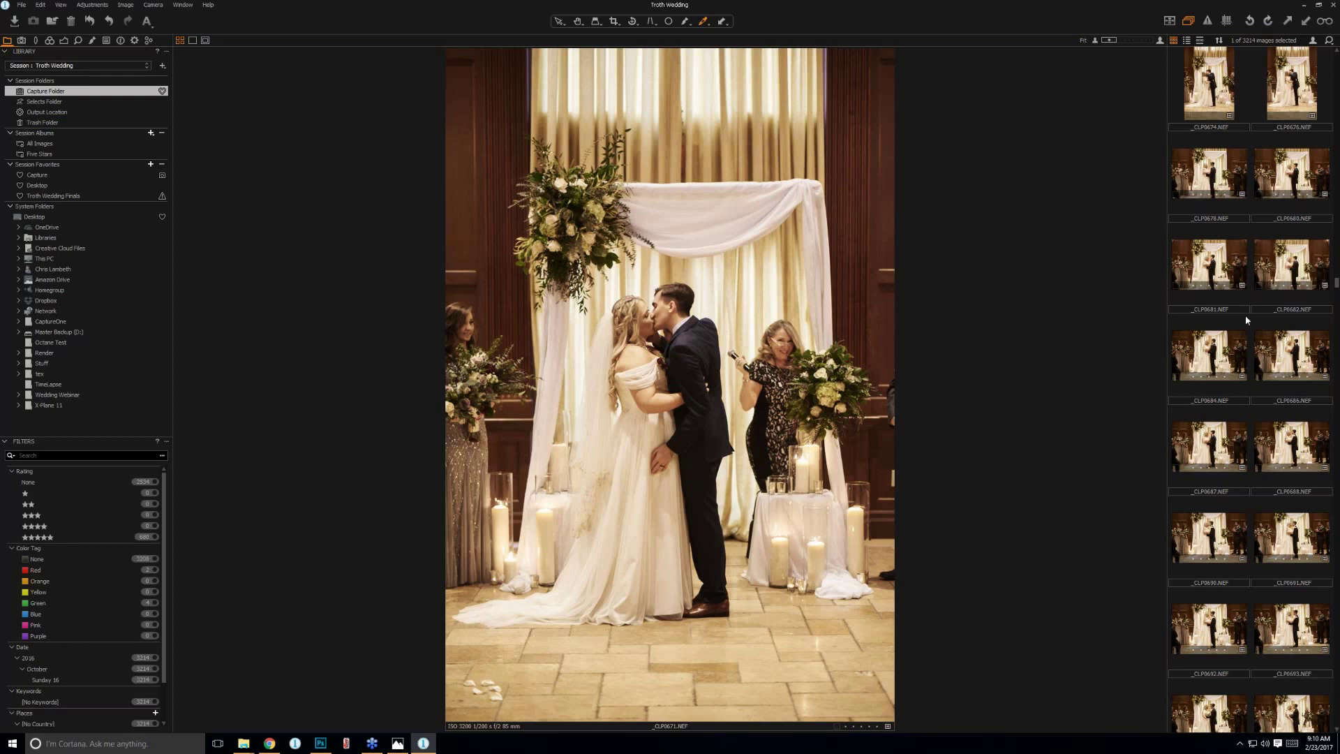
scroll(1244, 316, "down", 2)
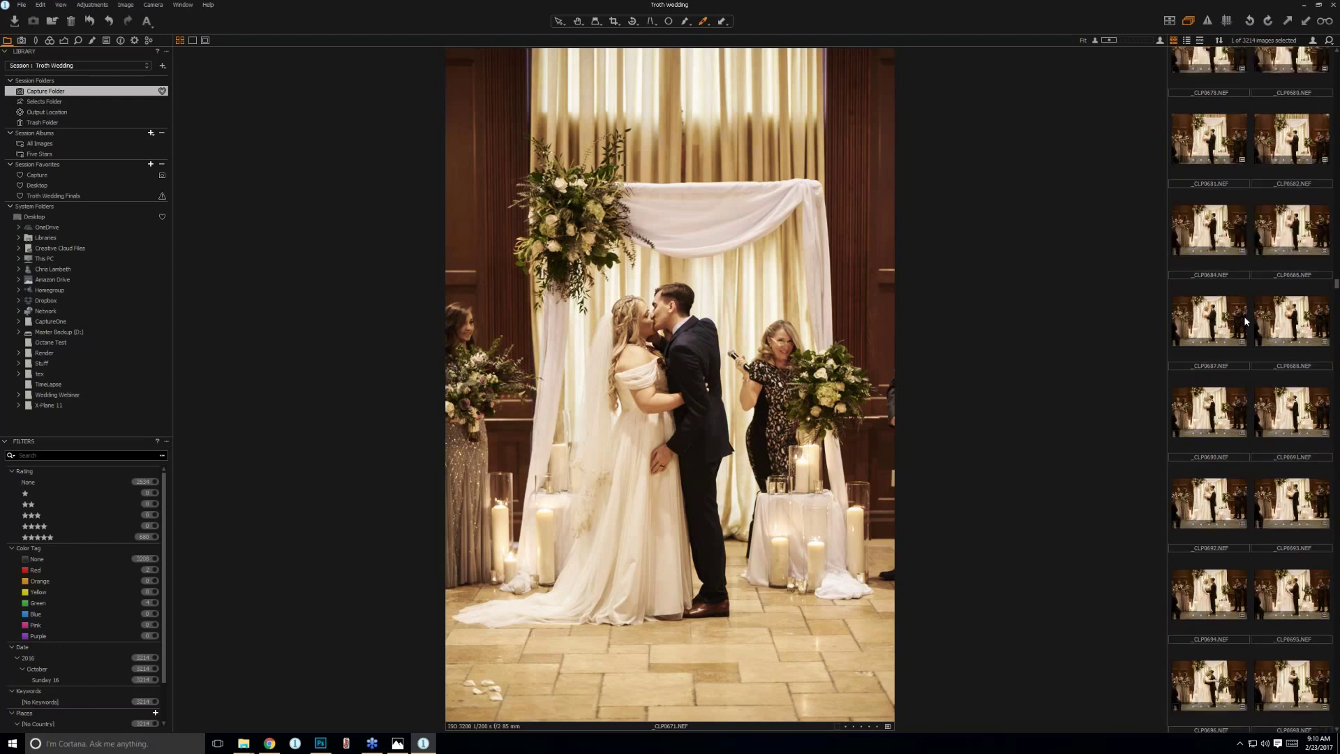
scroll(1244, 319, "down", 10)
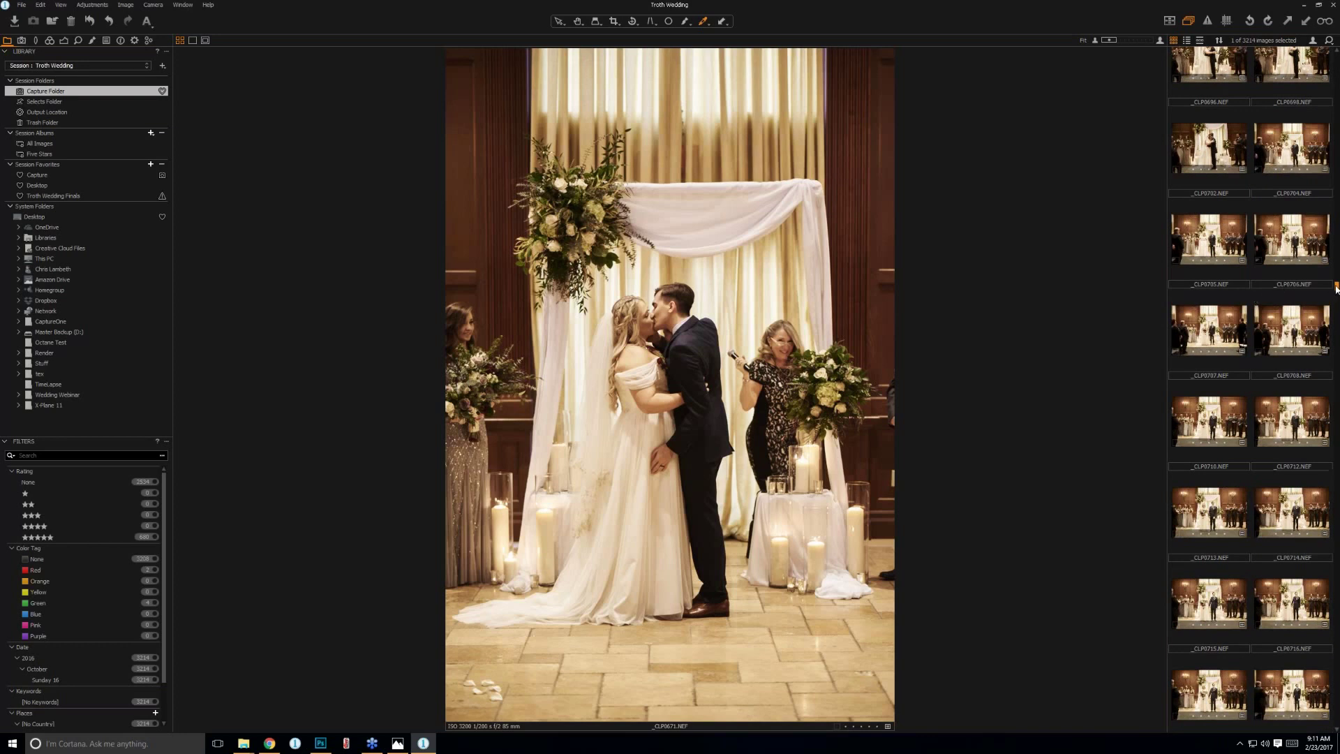
Return to the beginning of the rating-sorted photos and view the five-star images from the ring close-up to the bridesmaids in purple robes.
left_click_drag(1336, 288, 1242, 96)
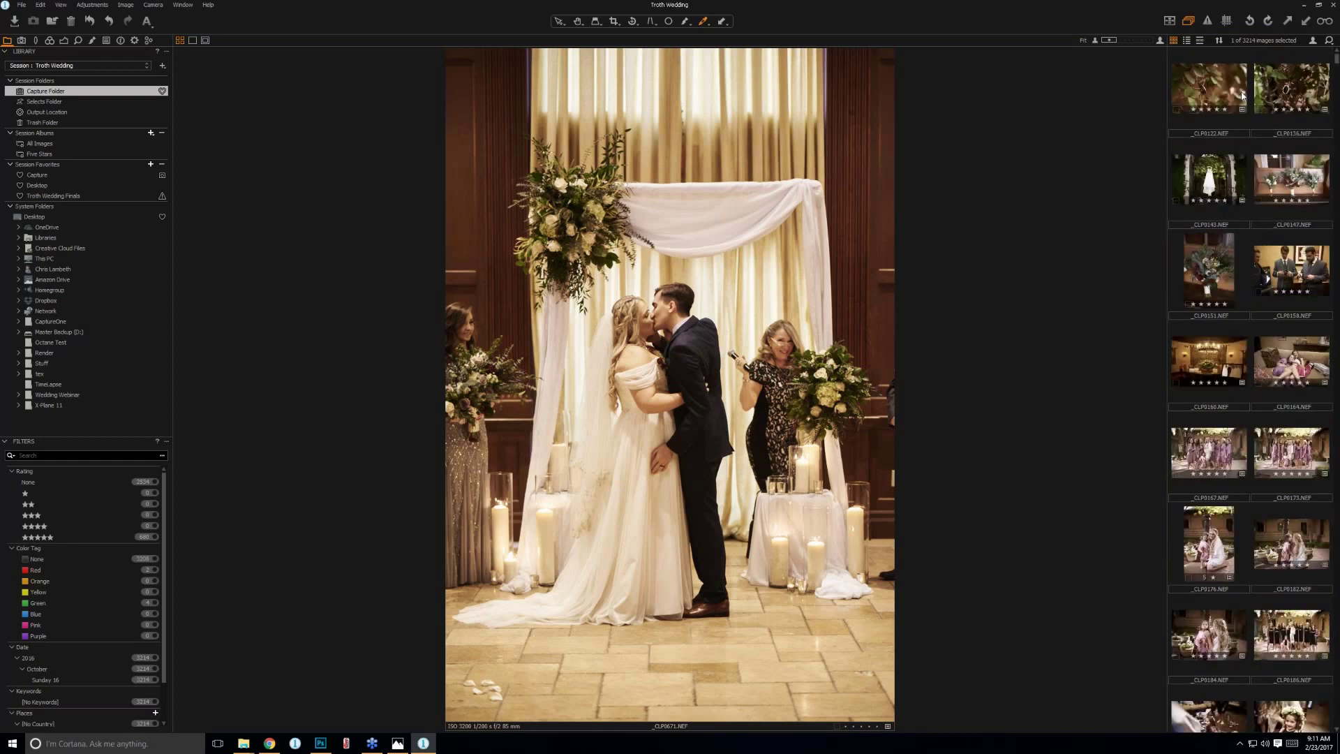
left_click(1219, 106)
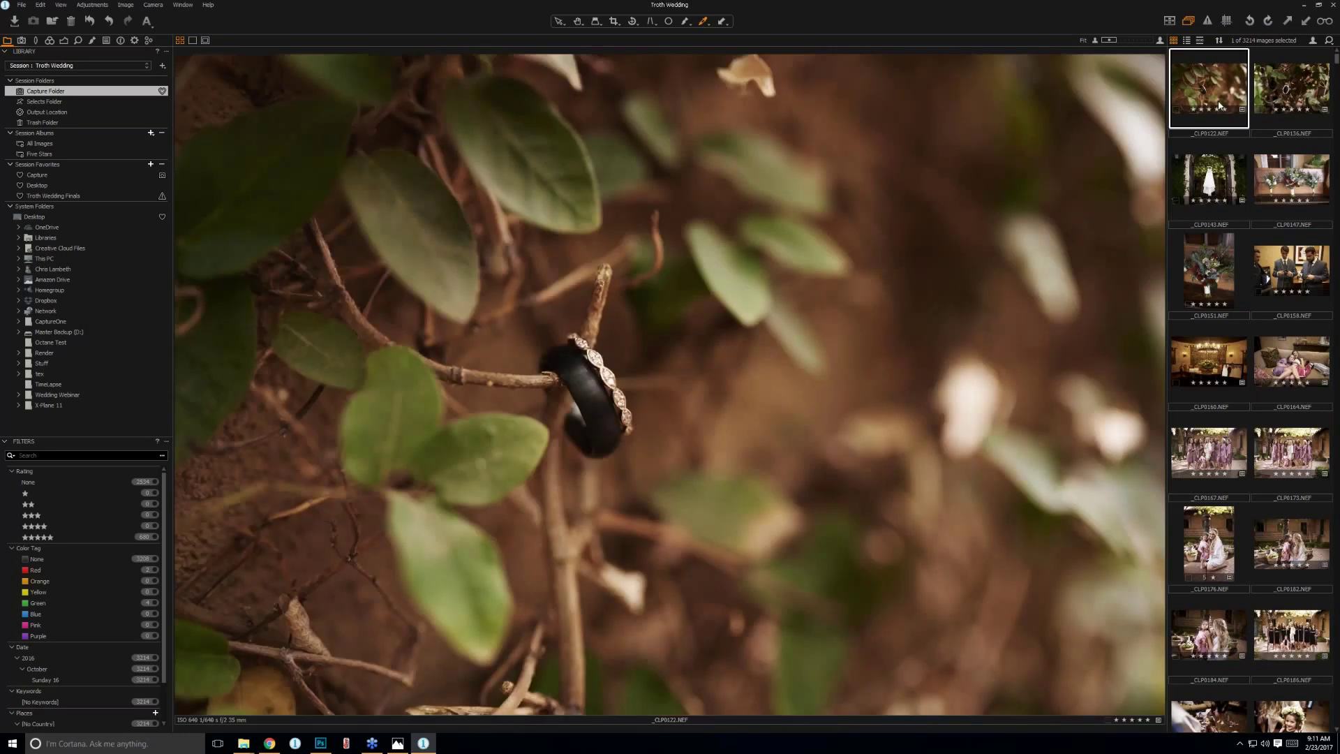
key("Right")
key("Right")
key("Right")
key("Right")
key("Right")
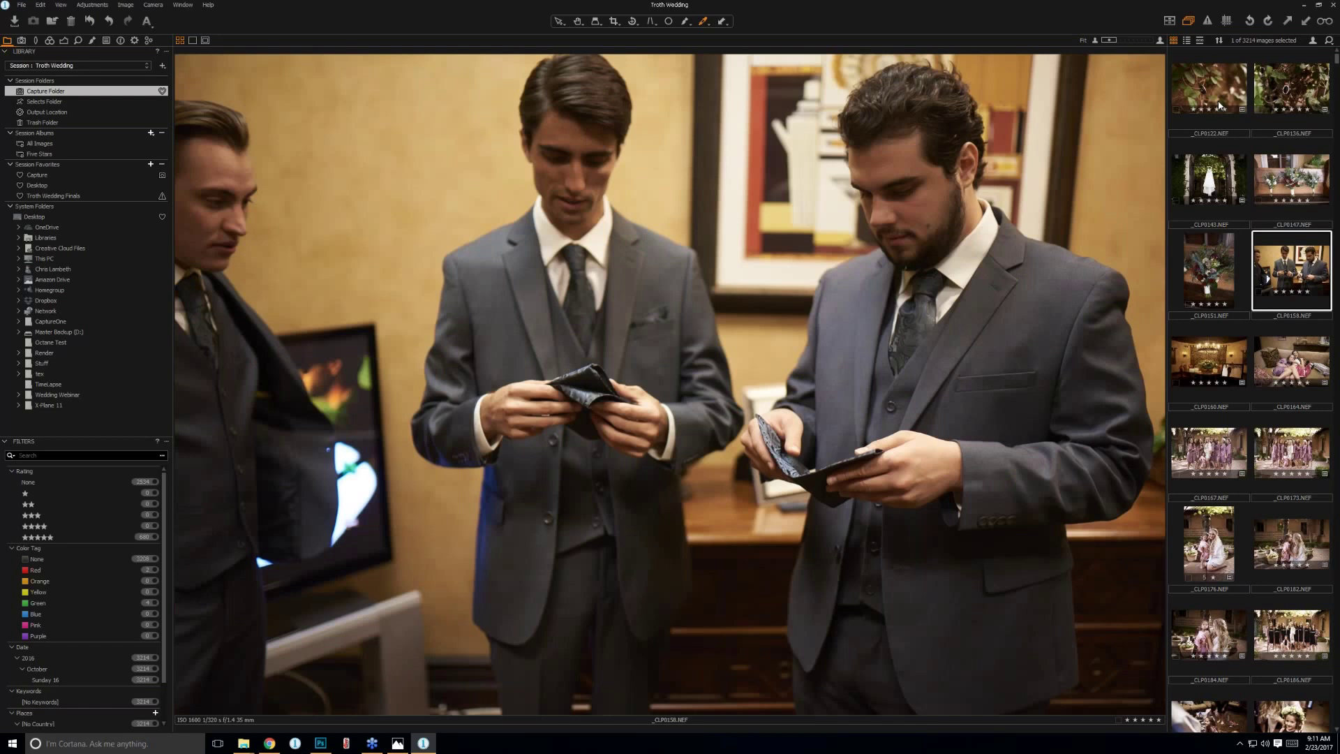
key("Right")
key("Right")
key("Right")
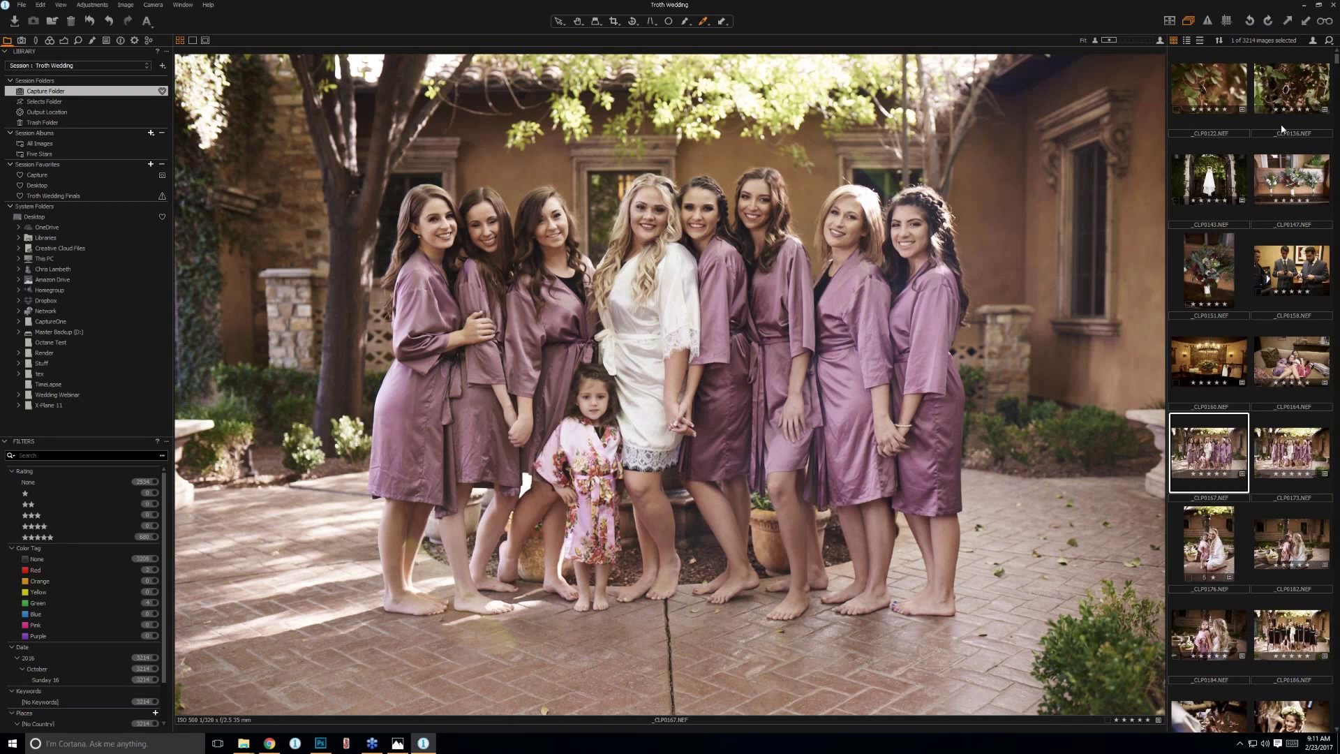
Check the Color Tag choices for the groomsmen photo, then return to the bridesmaids in robes.
left_click(1280, 268)
right_click(1280, 267)
mouse_move(1264, 541)
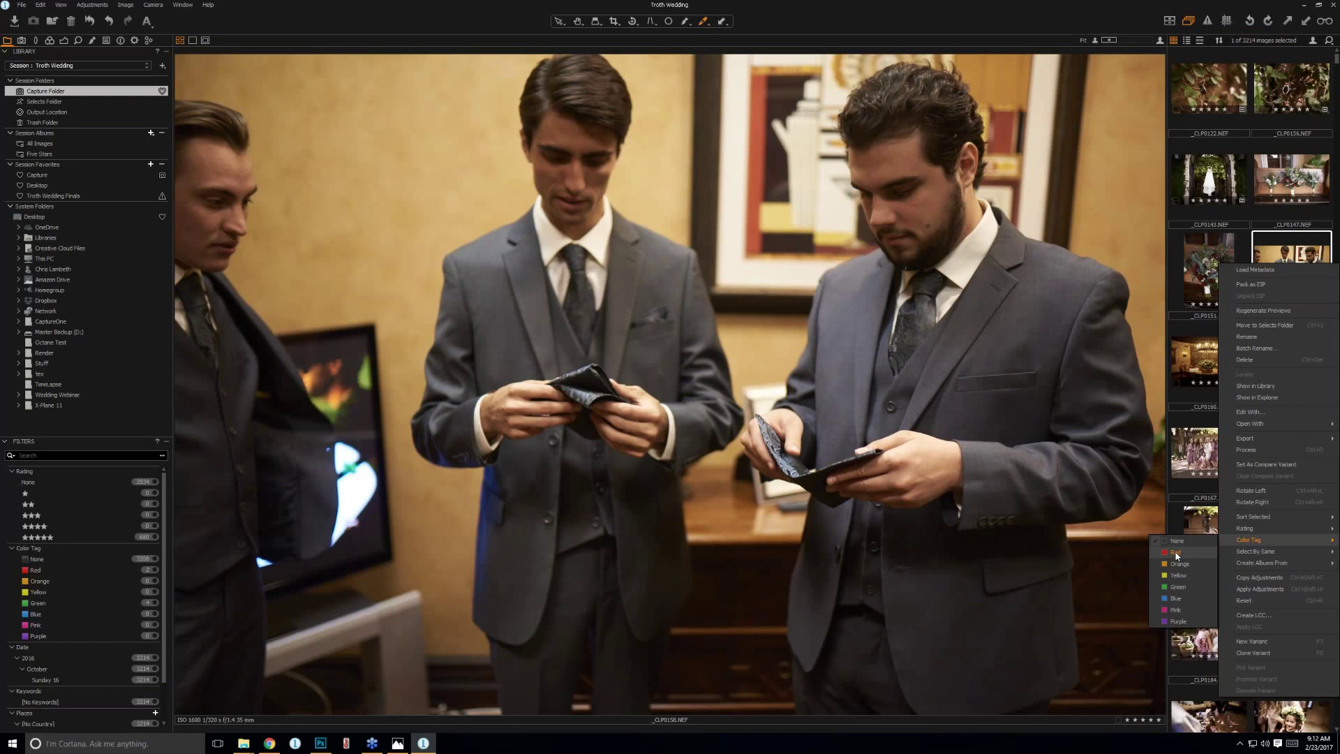
left_click(1206, 454)
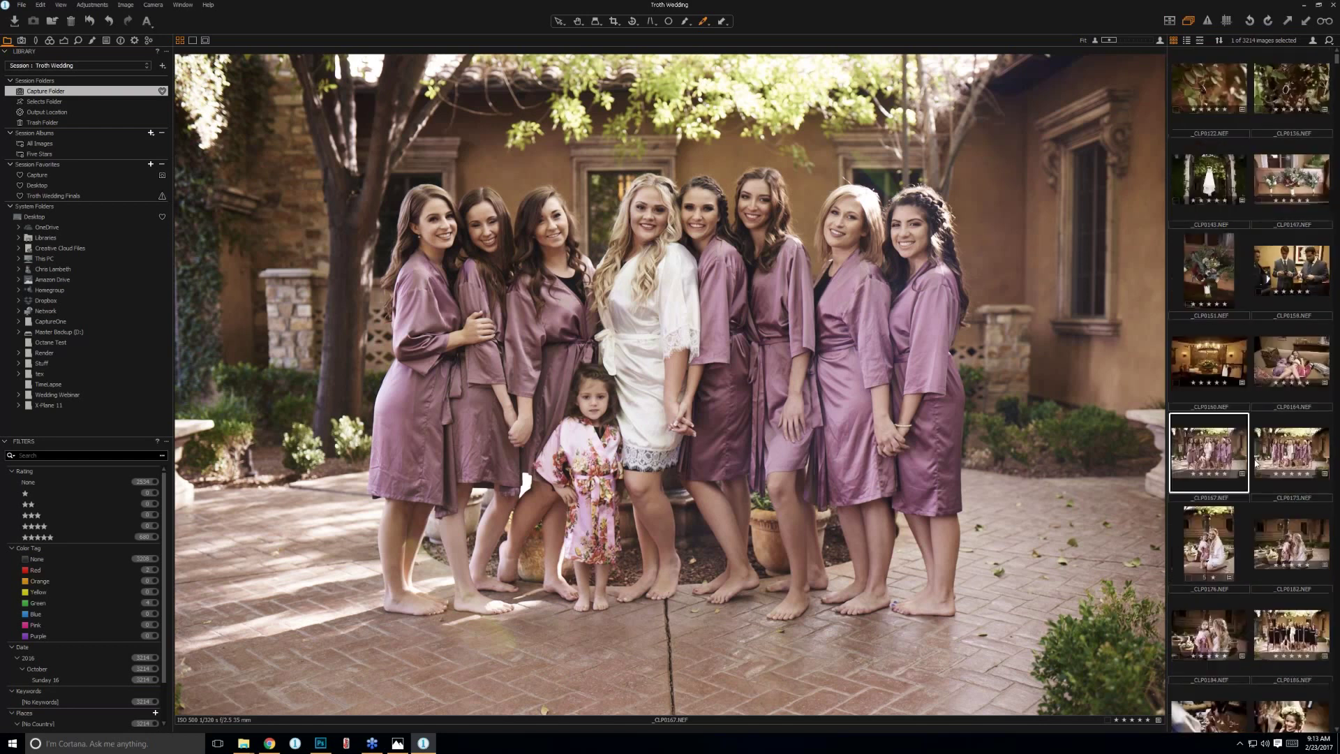
Browse the five-star getting-ready photos, viewing the bride's dress being fastened and then the garter shot.
scroll(1236, 460, "down", 1)
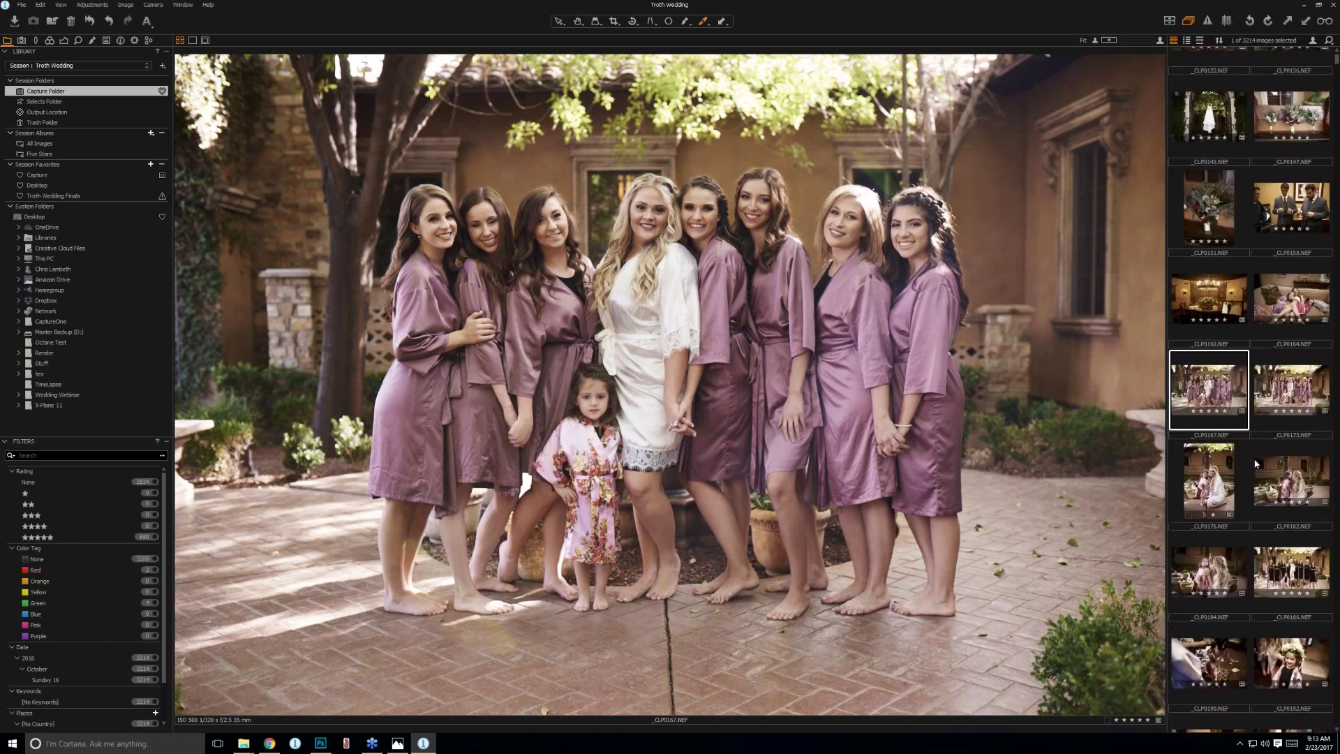
scroll(1255, 463, "down", 3)
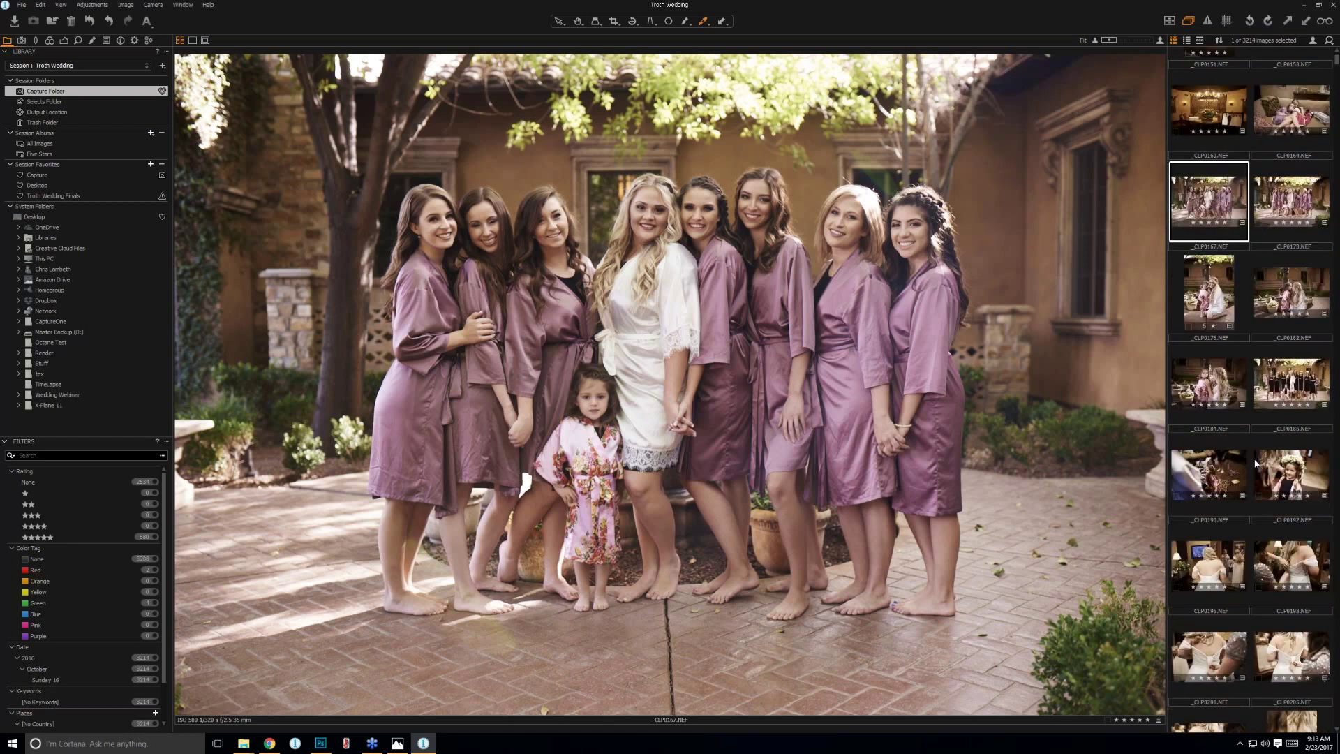
scroll(1255, 463, "down", 6)
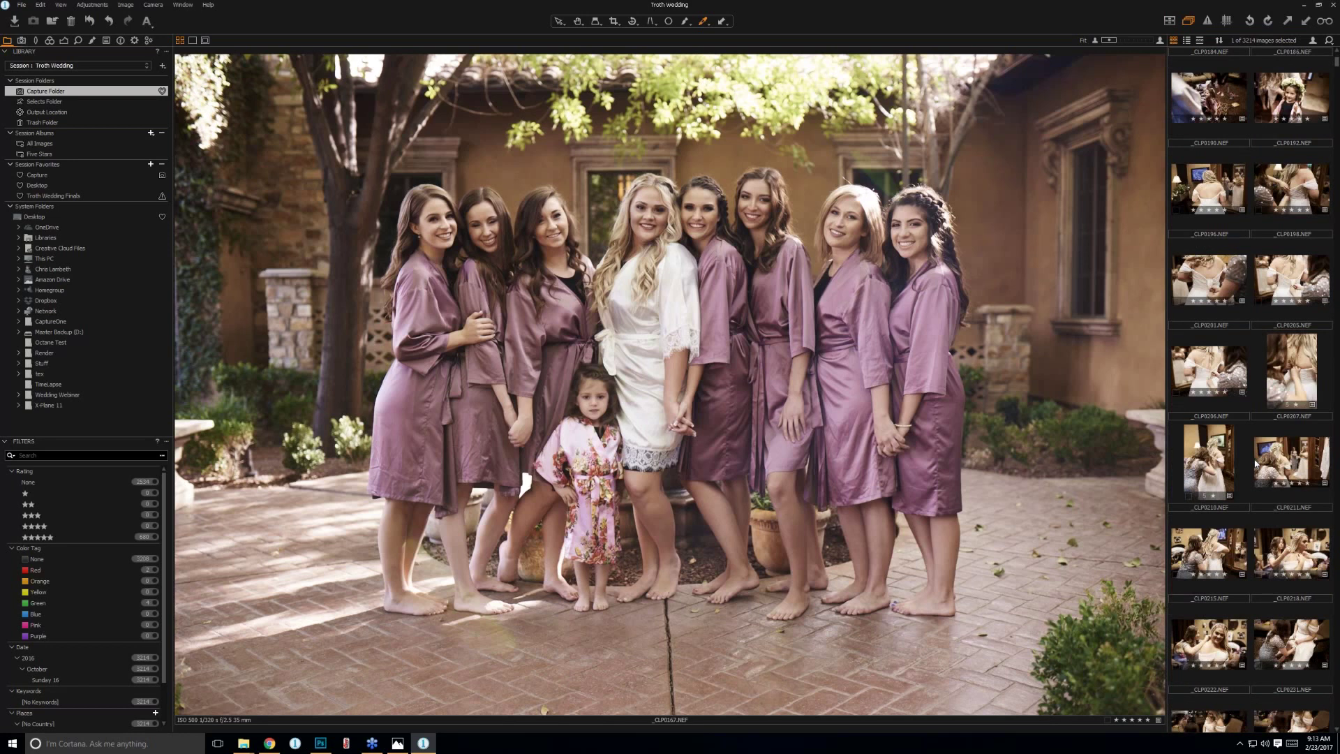
scroll(1256, 463, "down", 1)
left_click(1216, 403)
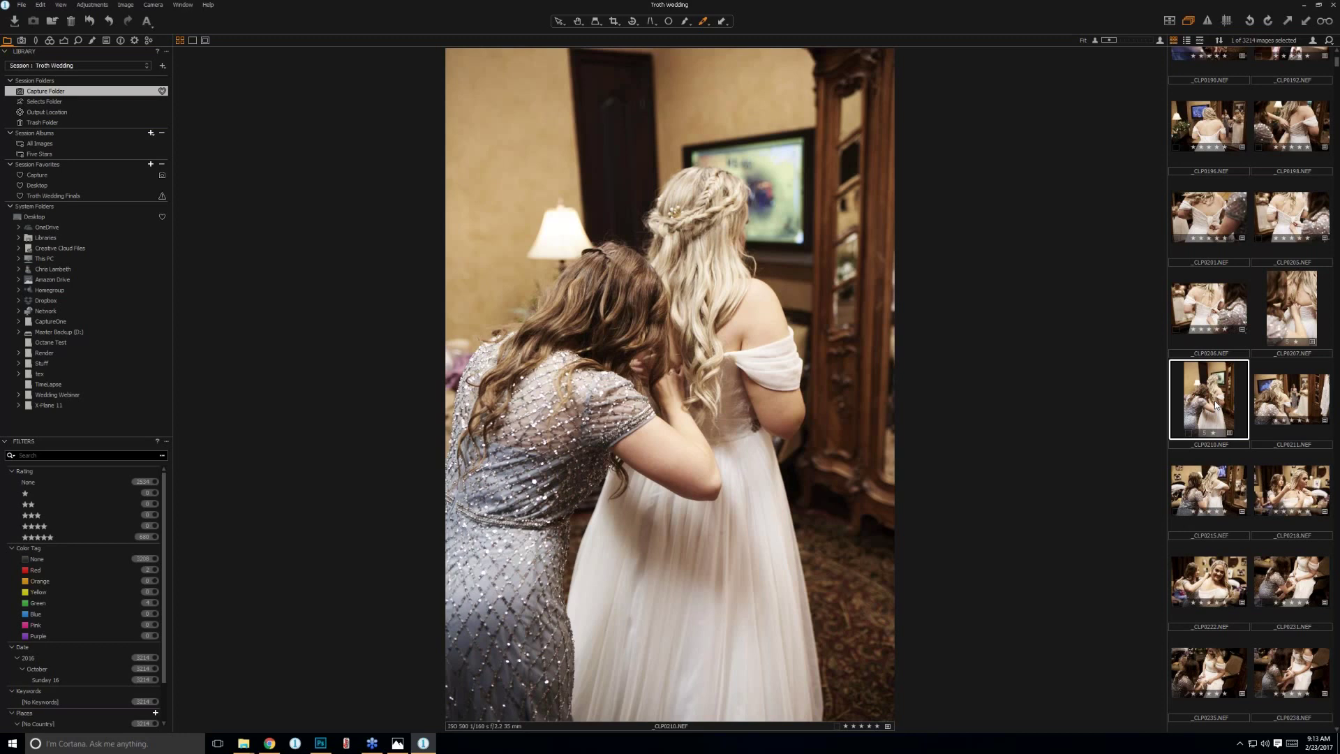
key("Right")
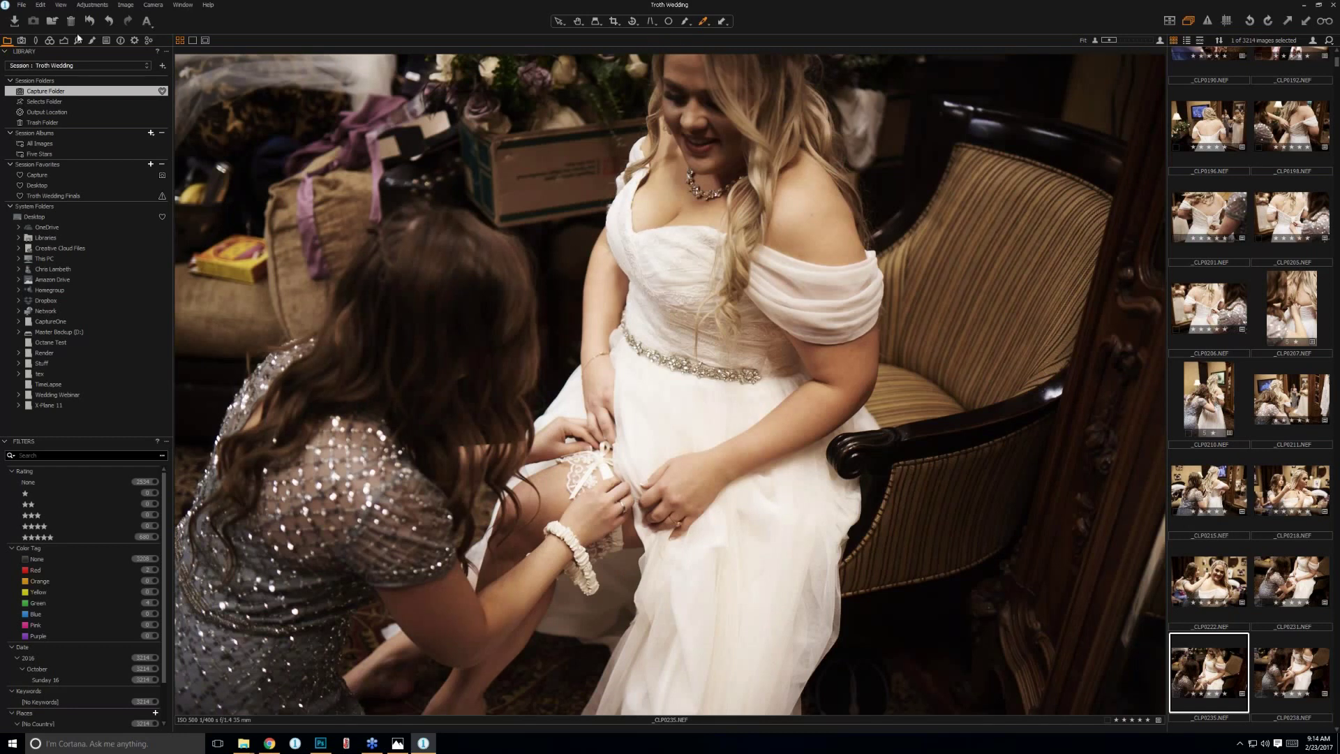
Examine the preview image size options in the Image preferences, pick 2560 px and close the preferences.
left_click(21, 4)
left_click(21, 5)
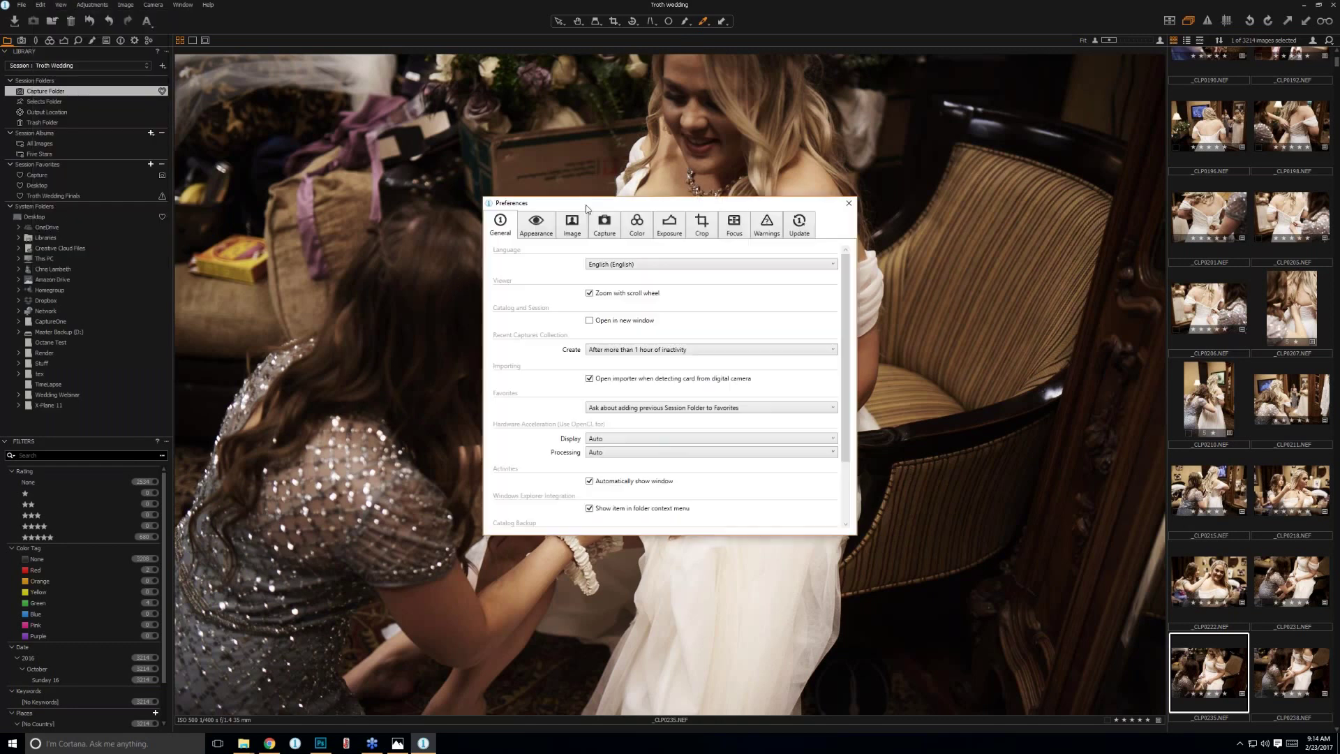
left_click(572, 223)
left_click(652, 264)
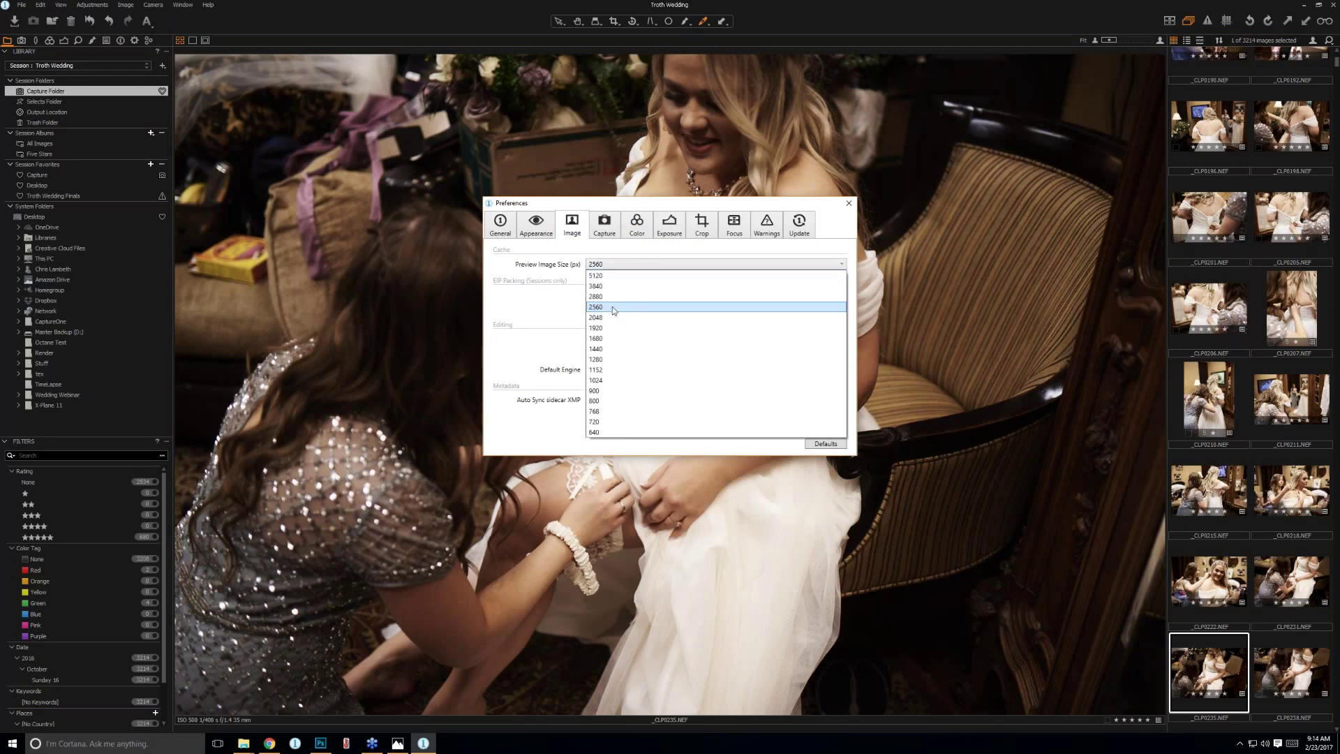
left_click(613, 308)
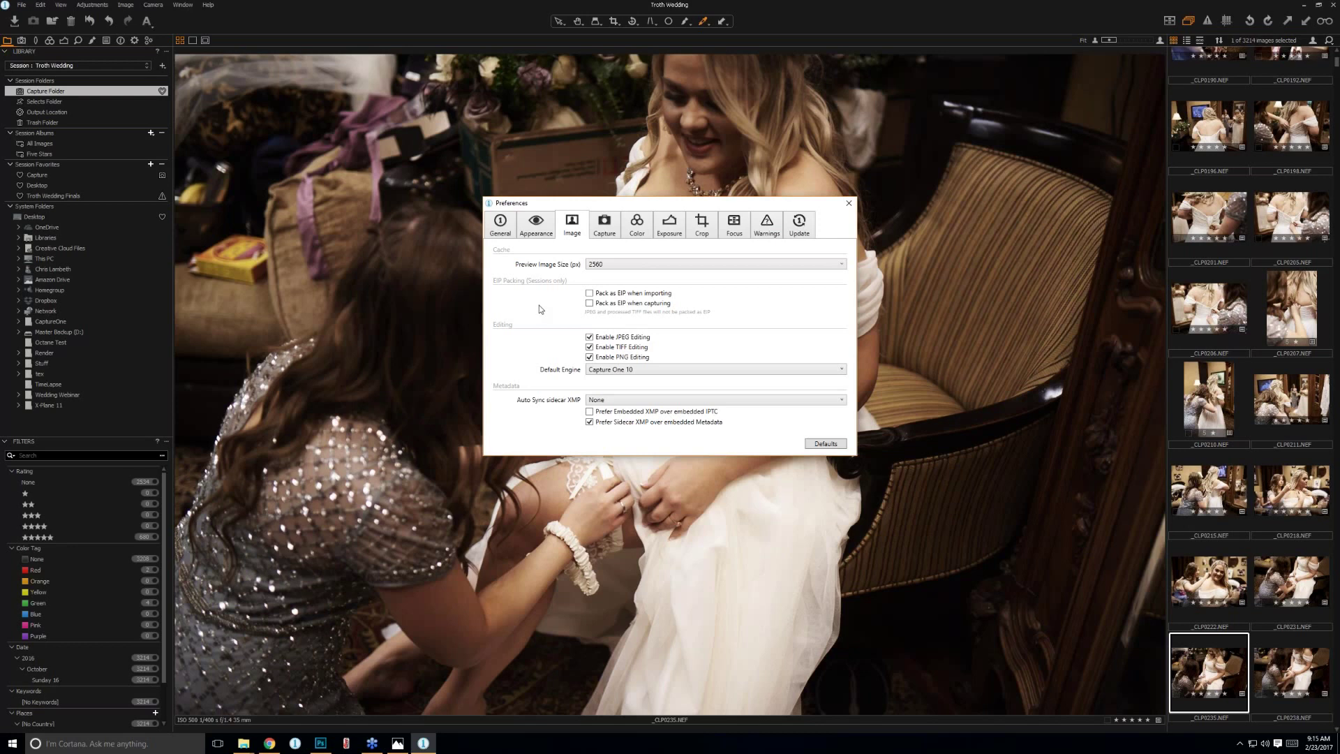
left_click(592, 265)
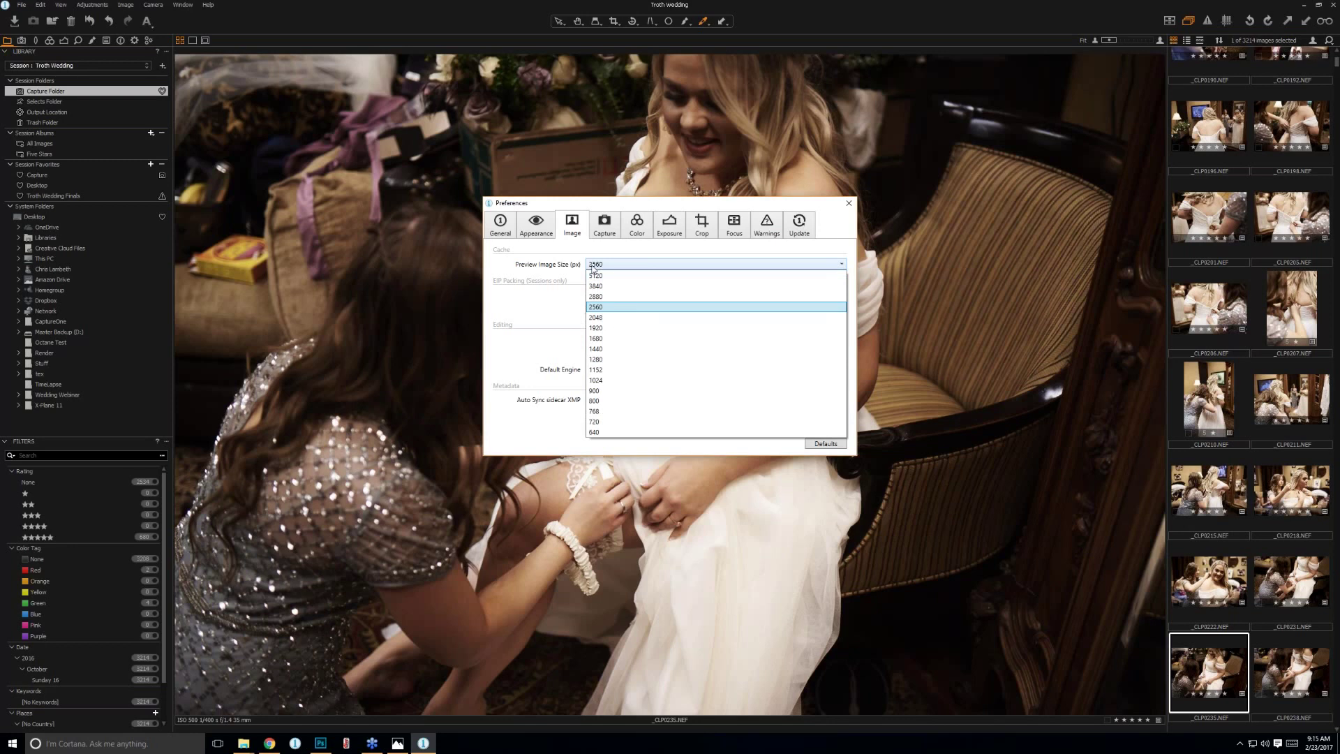
left_click(593, 268)
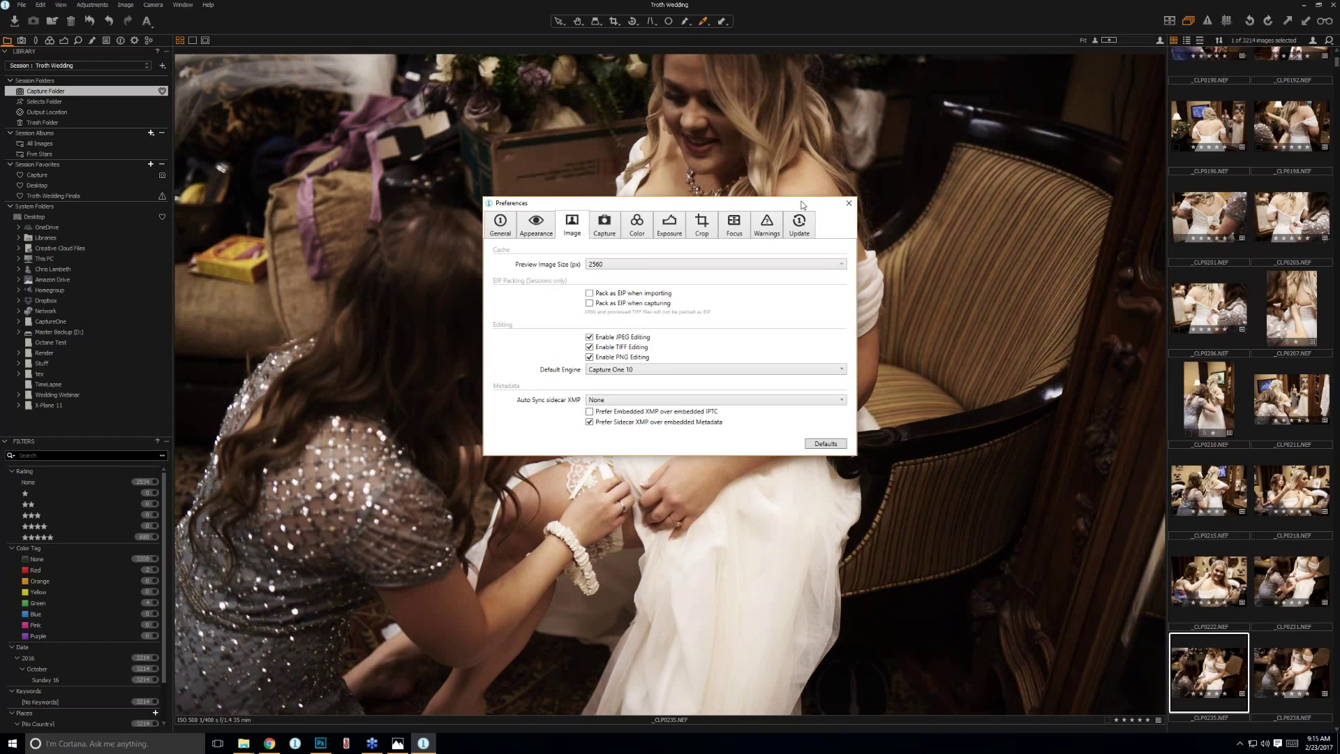
left_click(849, 203)
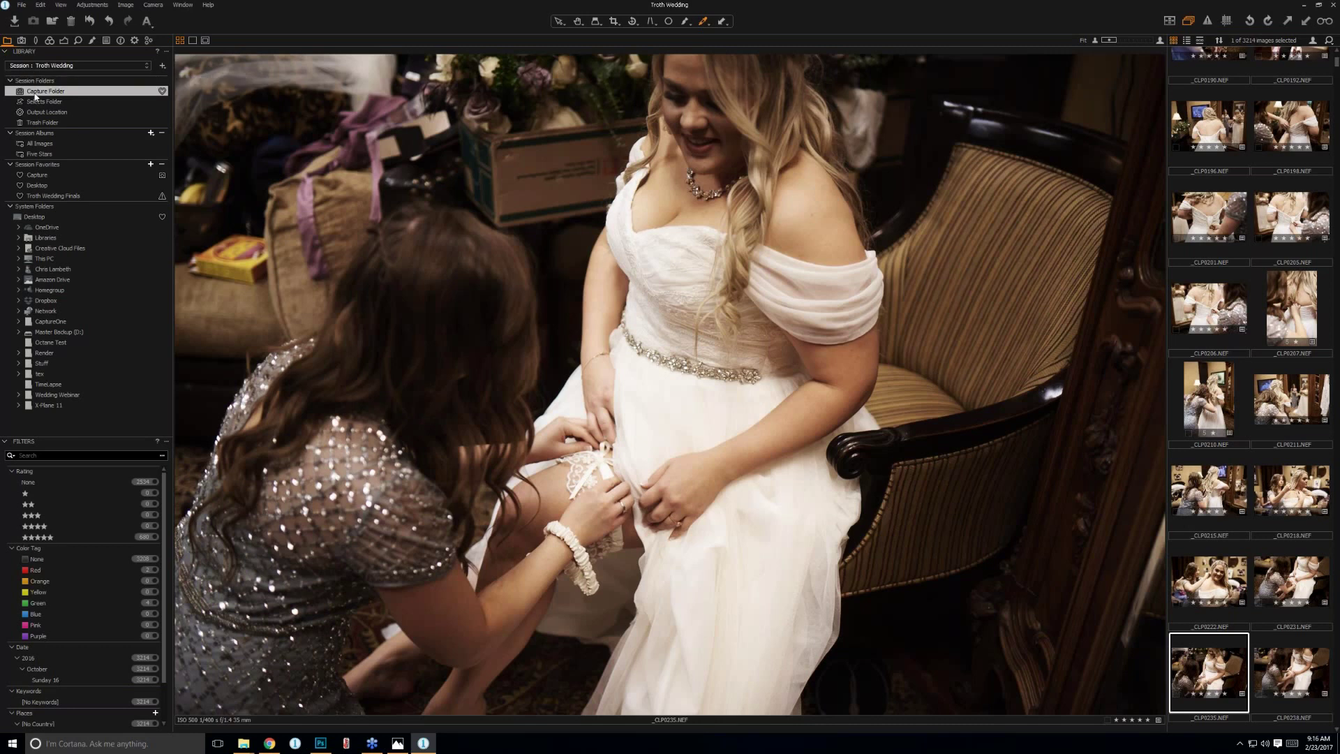
Open the Wedding Webinar folder on the desktop and view the photo of the bride with her bridesmaids.
left_click(19, 259)
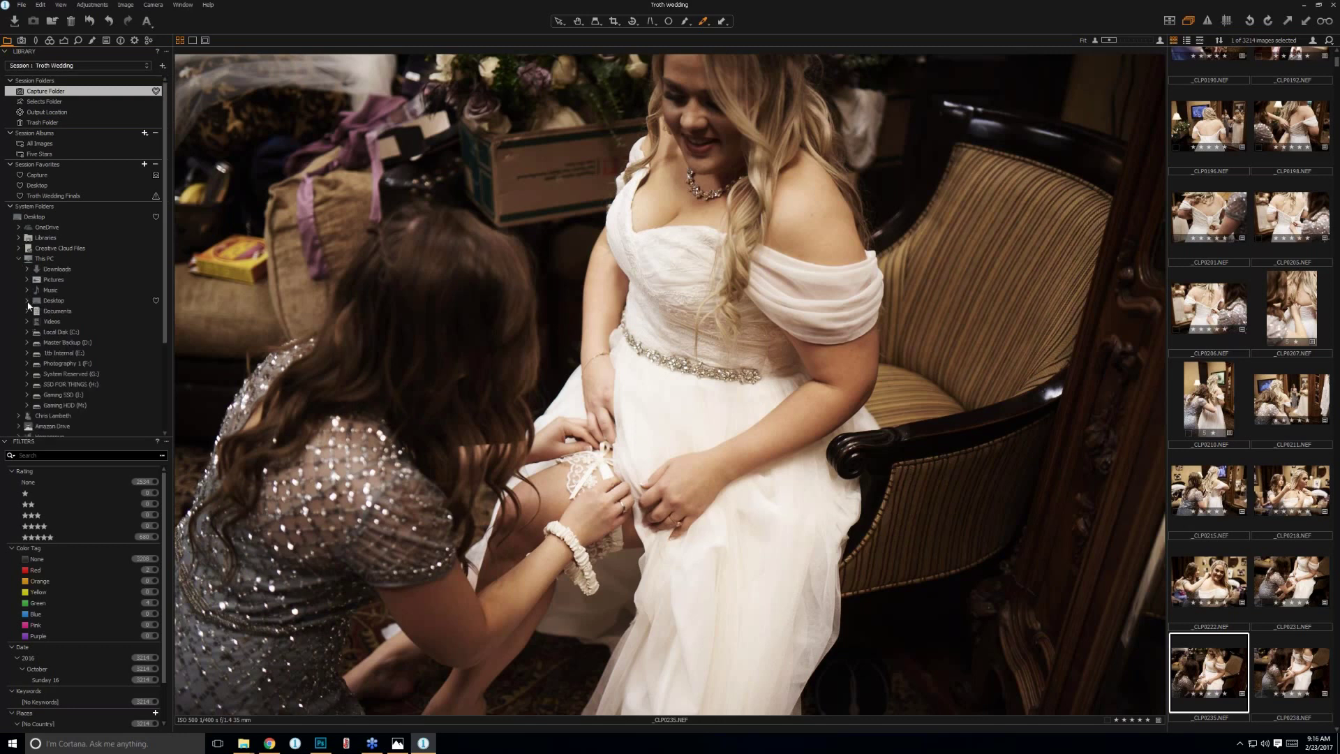
left_click(28, 301)
left_click(60, 375)
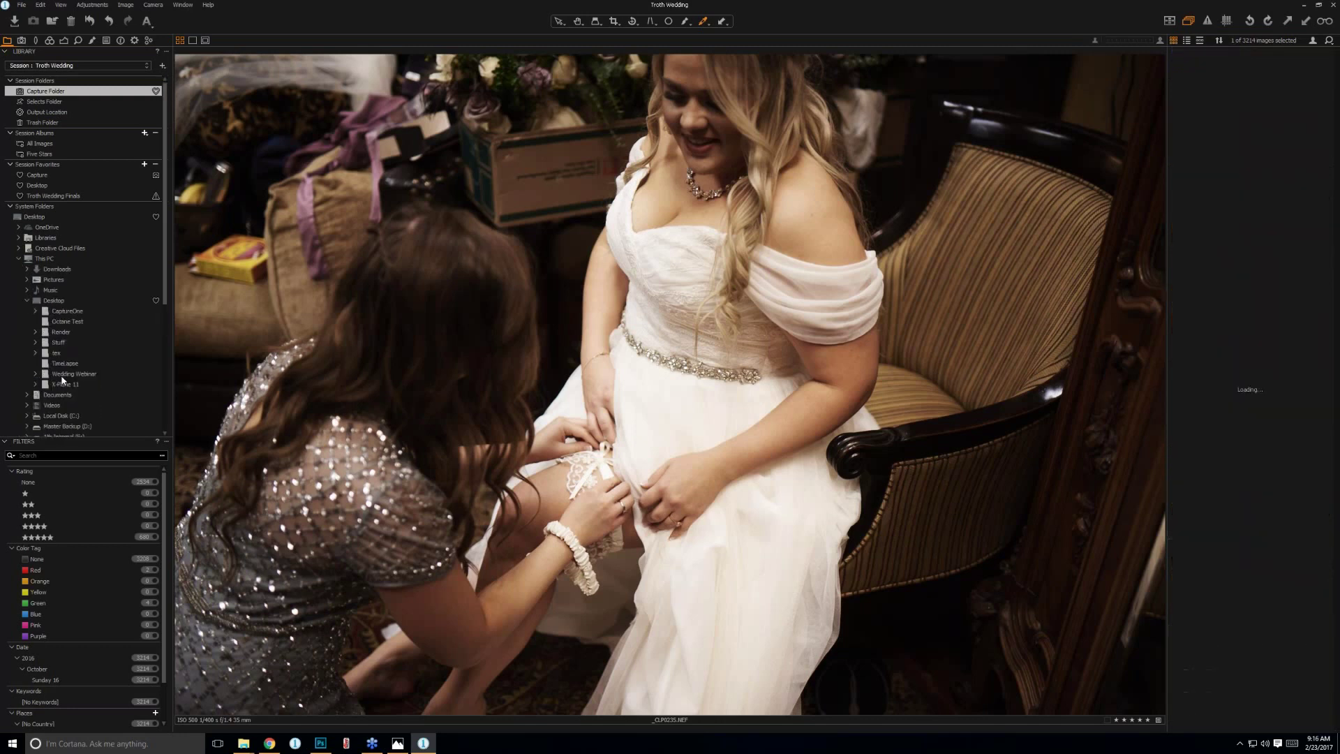
left_click(1208, 87)
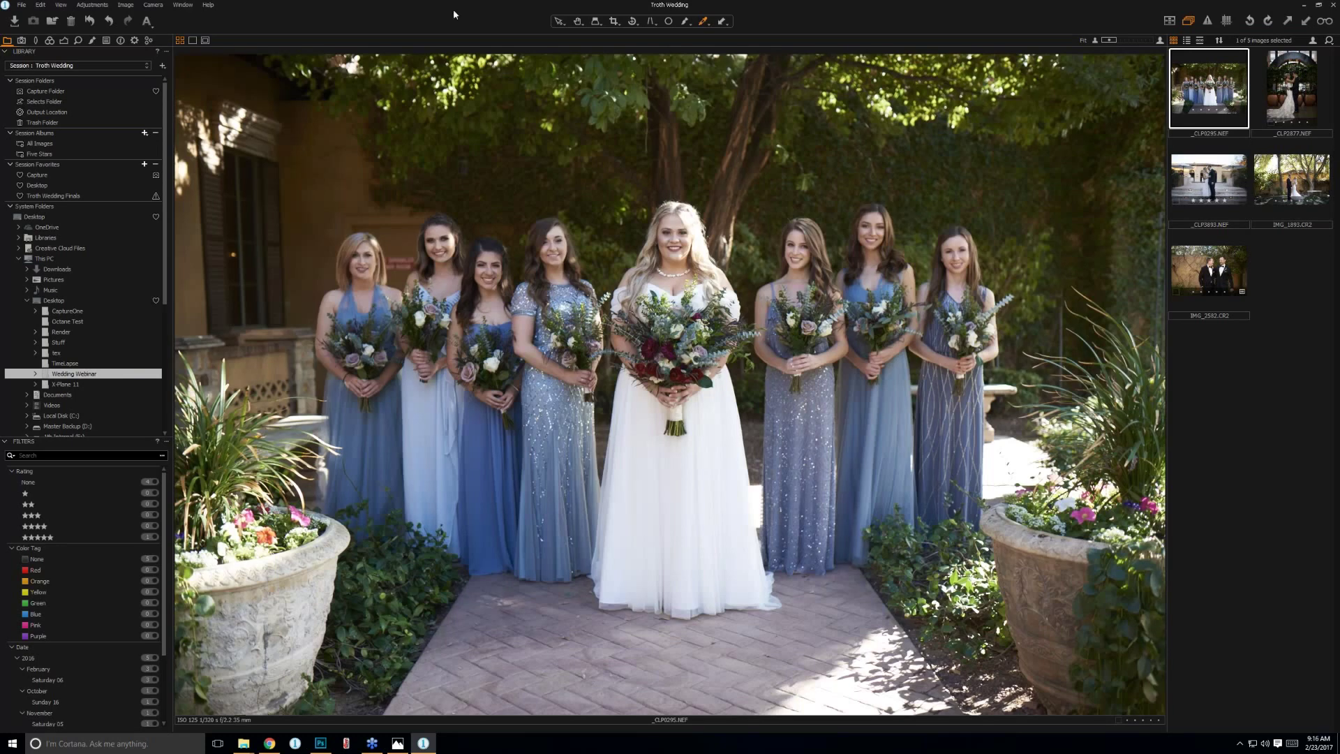
Set the Exposure of the couple's portrait under the metal arch to 1.03, comparing it with the bridesmaids photo.
left_click(63, 41)
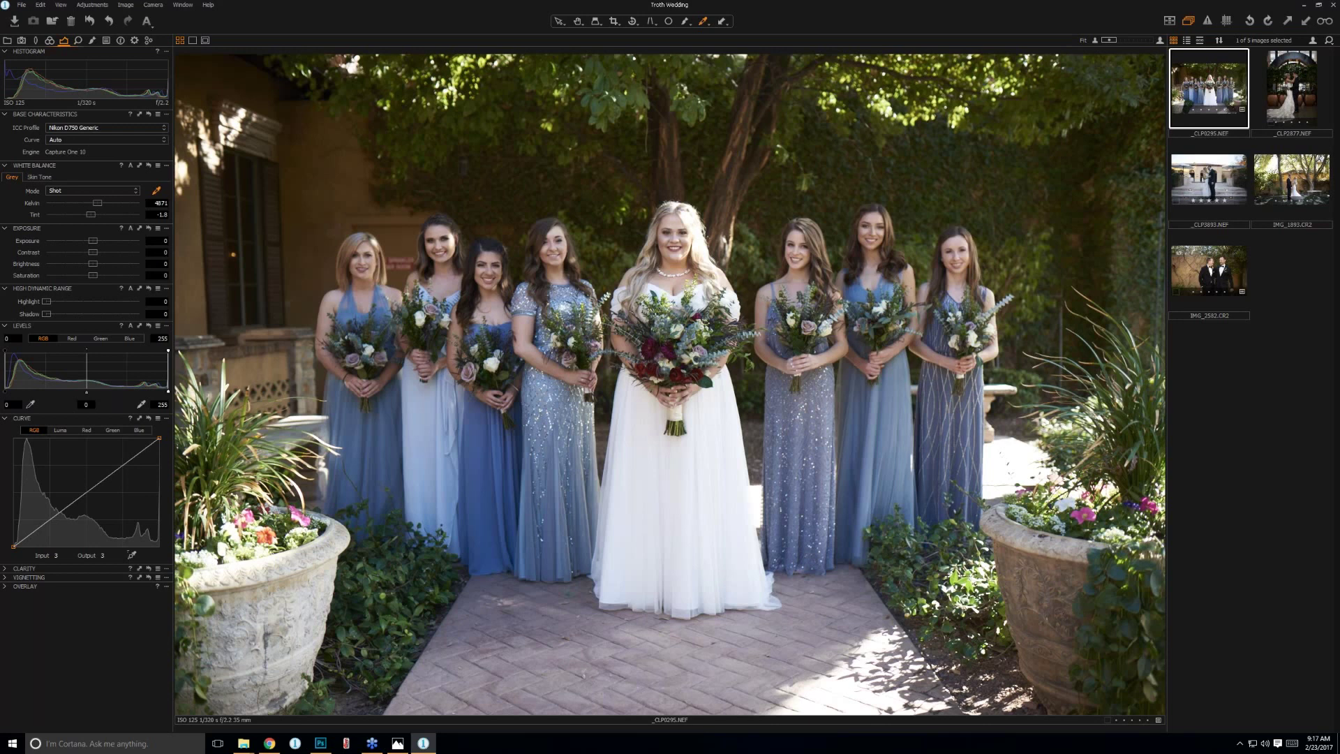
key("Right")
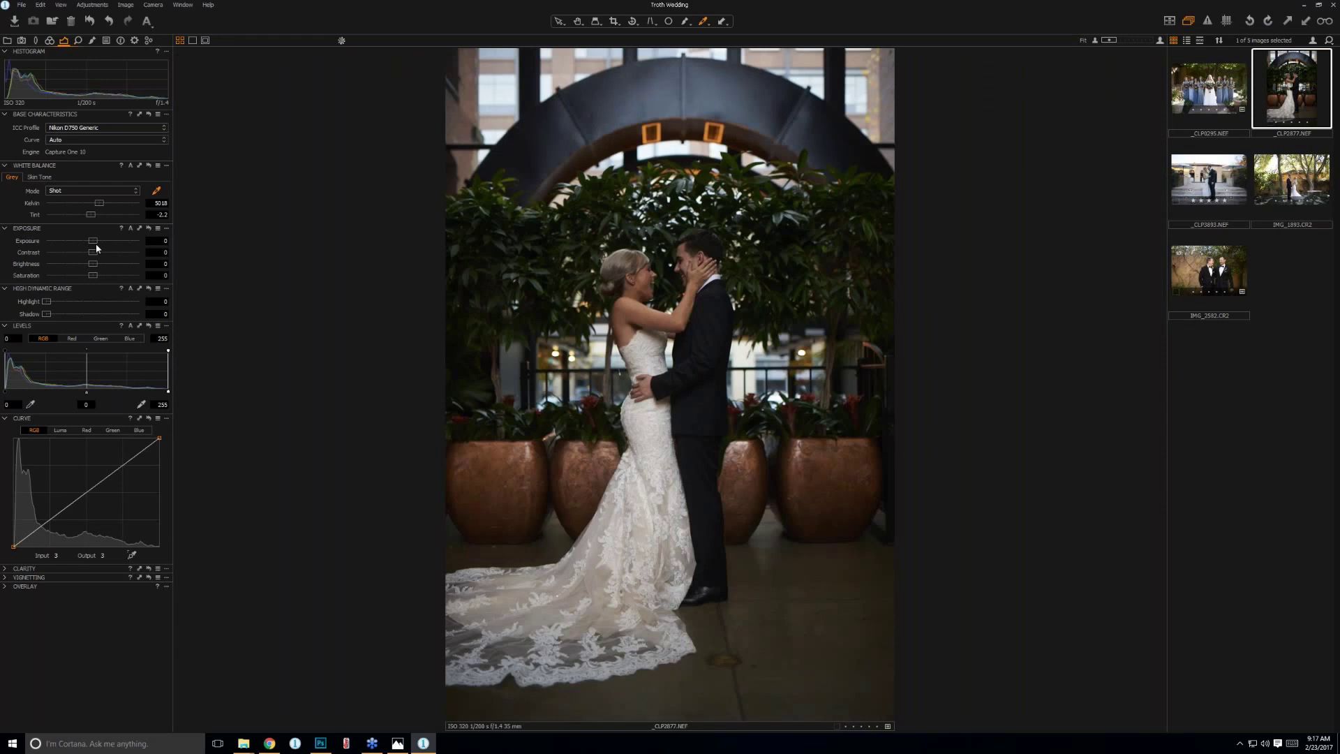
left_click_drag(96, 246, 110, 251)
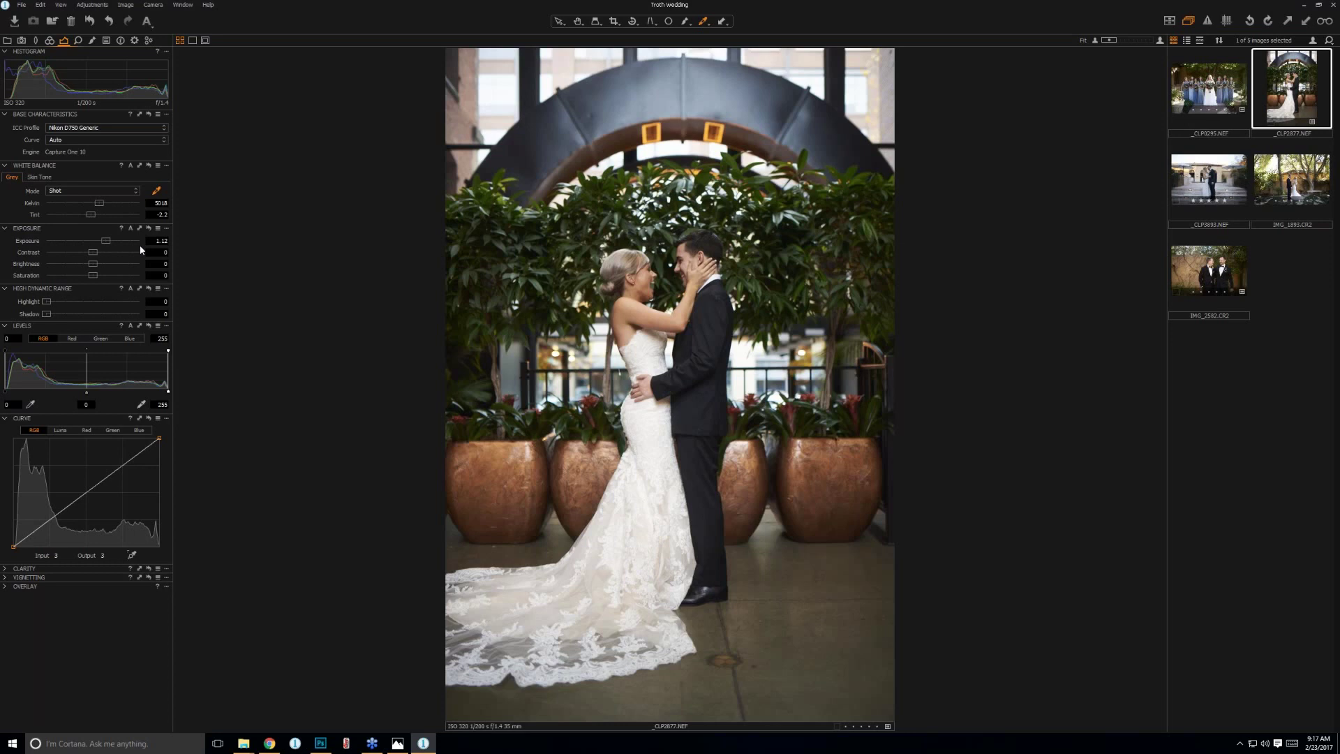
left_click(1208, 82)
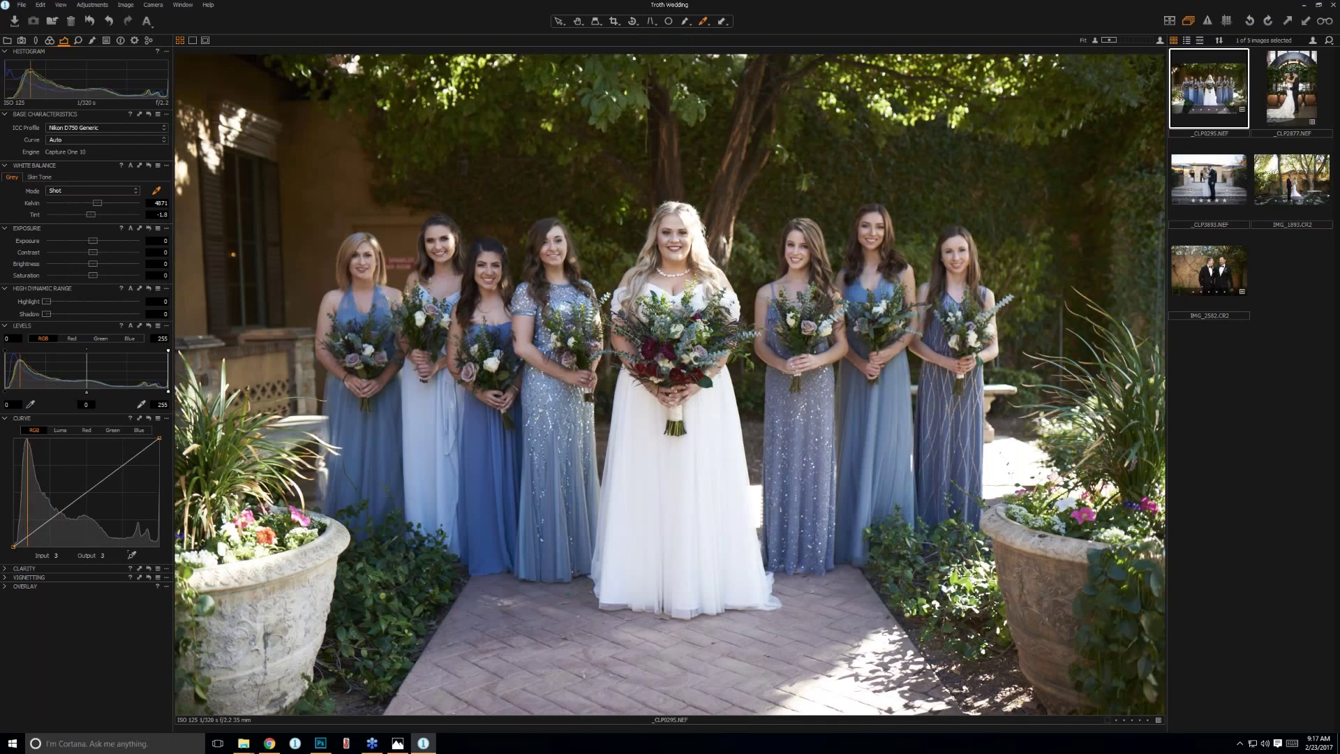
key("Right")
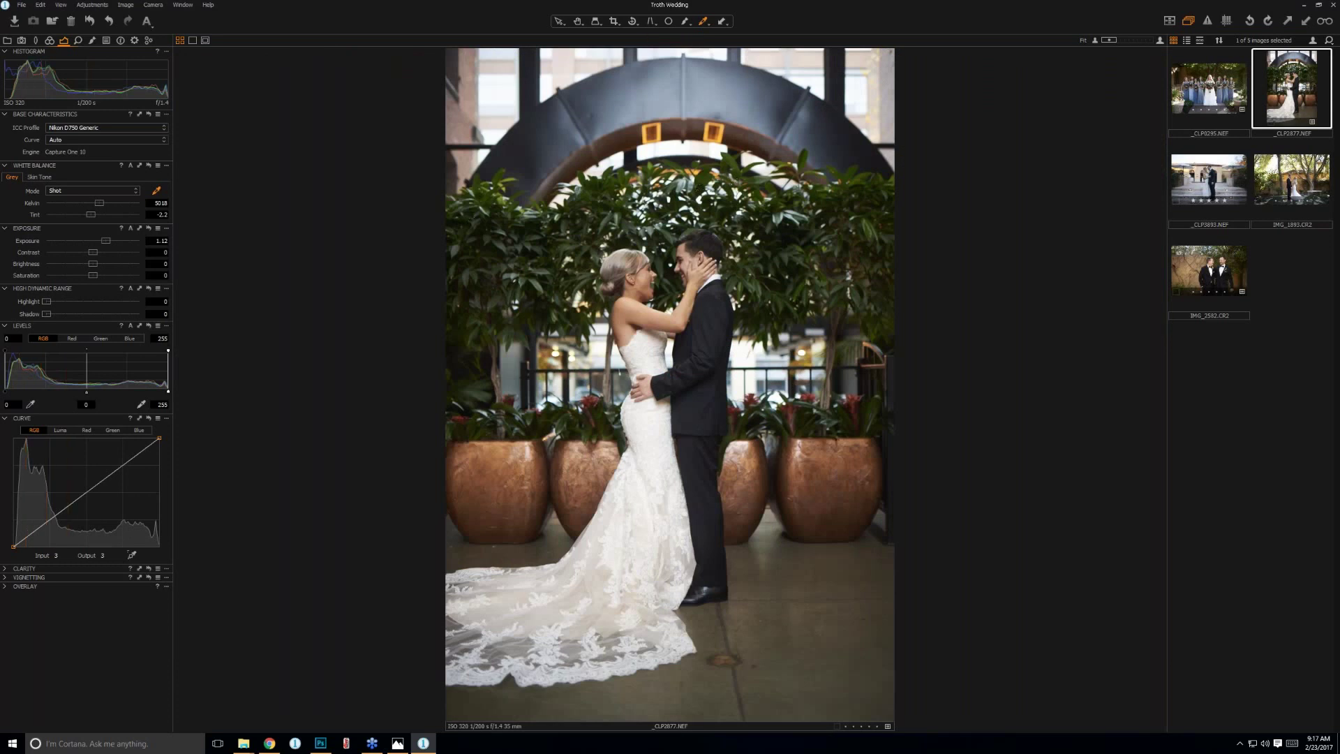
left_click(103, 241)
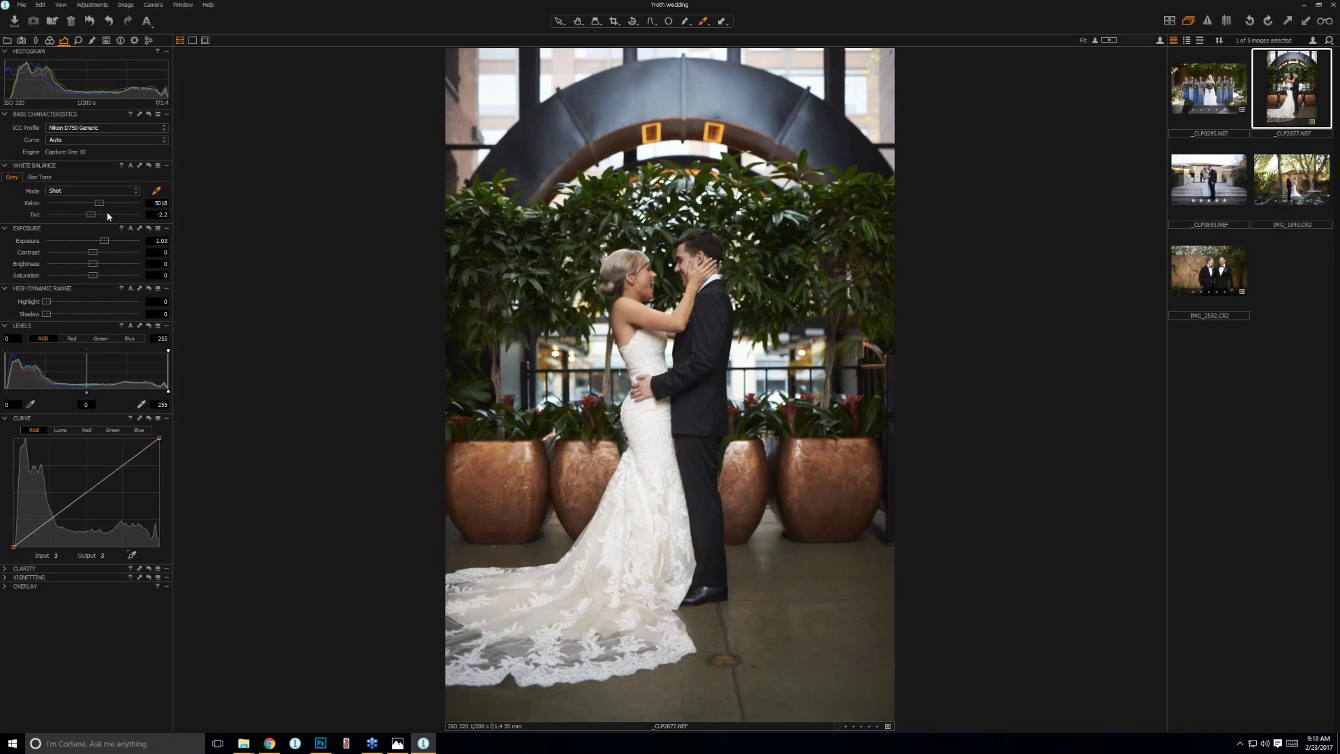
Warm the white balance of the bridesmaids photo to 6231 Kelvin.
left_click(1209, 90)
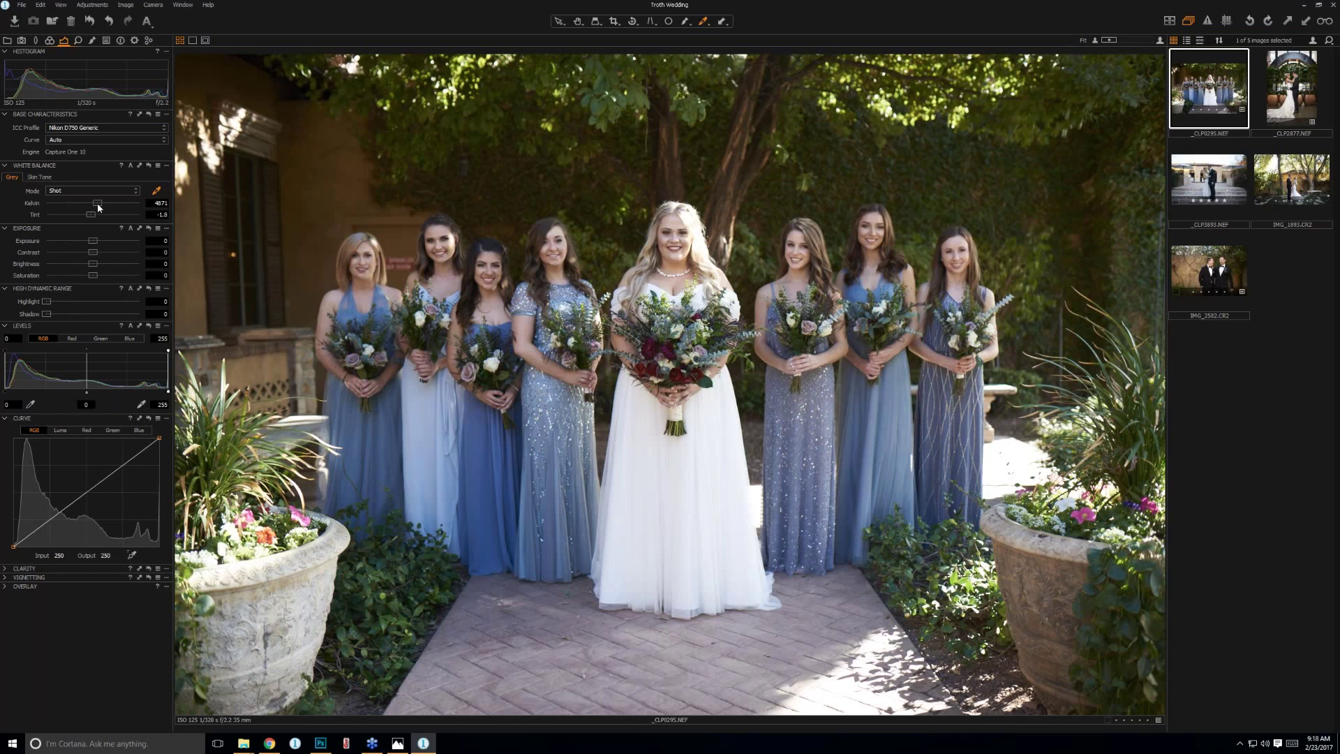
left_click_drag(99, 206, 101, 208)
left_click_drag(102, 210, 103, 210)
left_click_drag(102, 210, 113, 210)
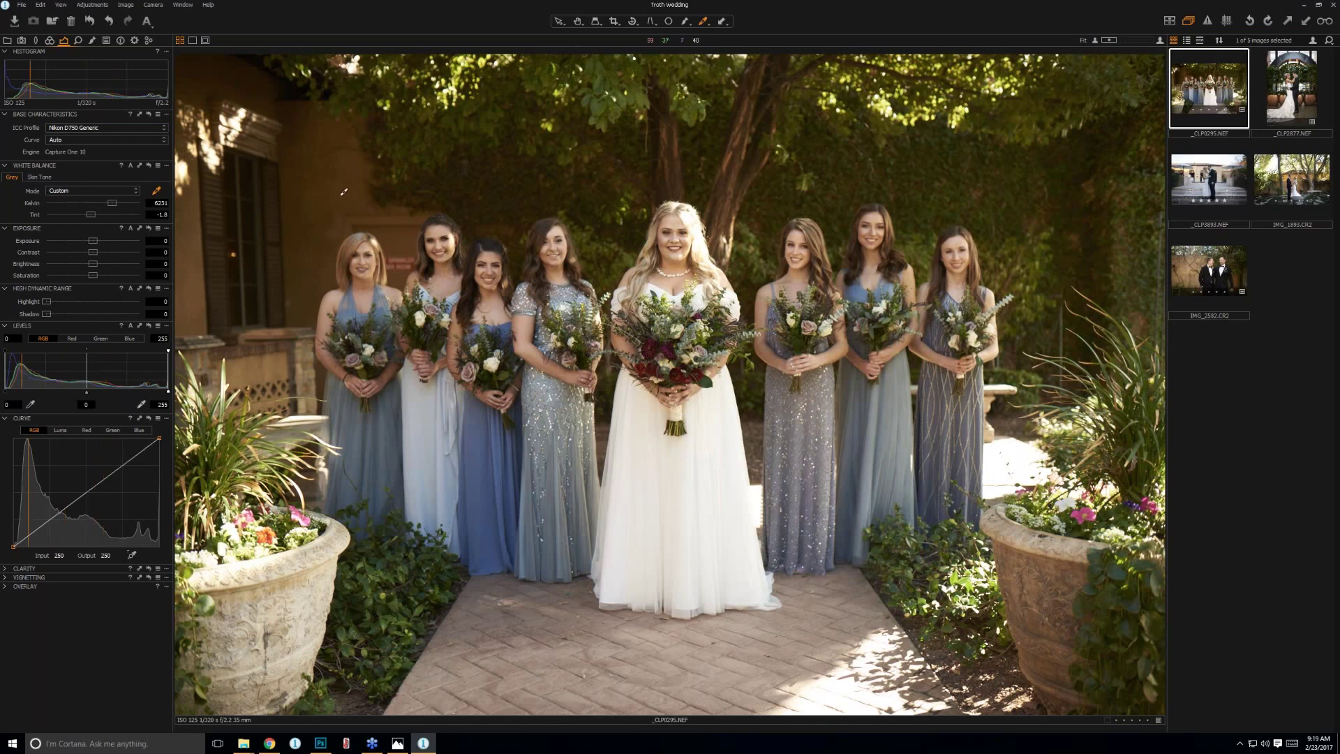
Copy the bridesmaids photo's adjustments, apply them to all five wedding photos, and clear the selection.
right_click(1218, 78)
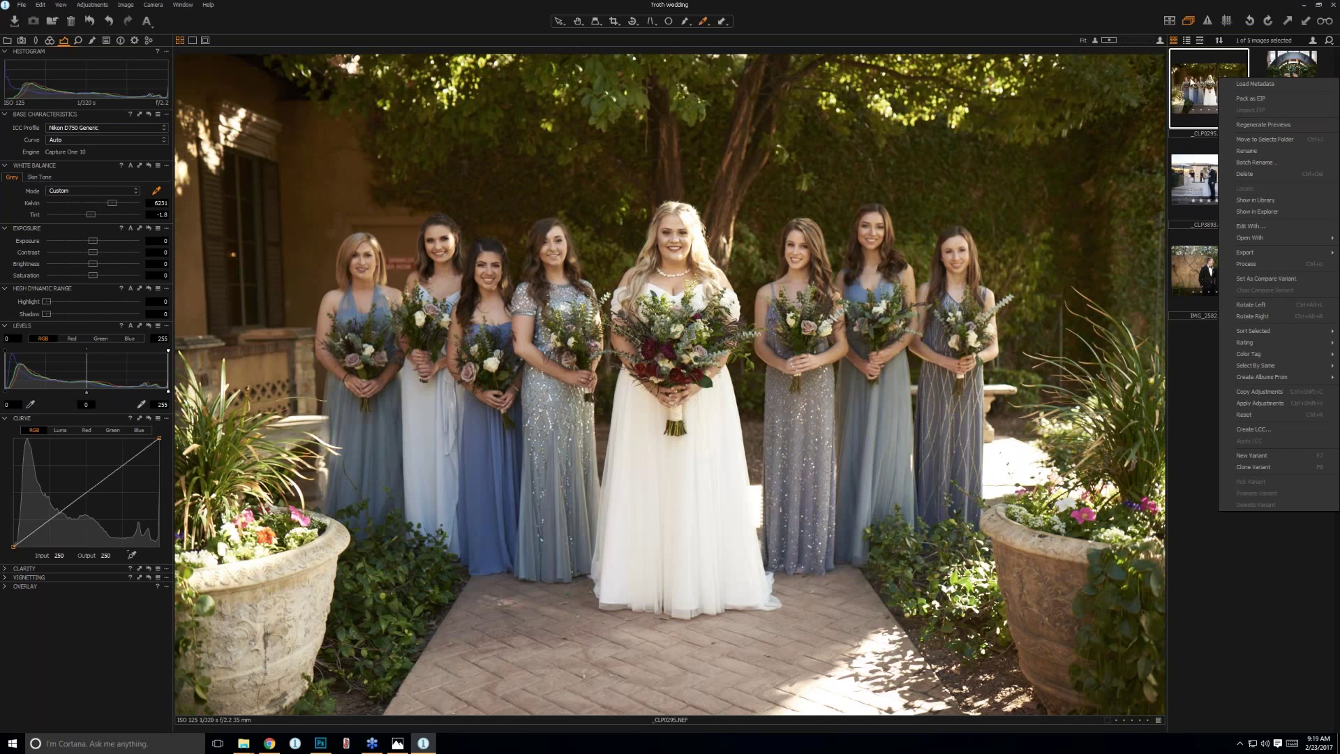
left_click(1240, 393)
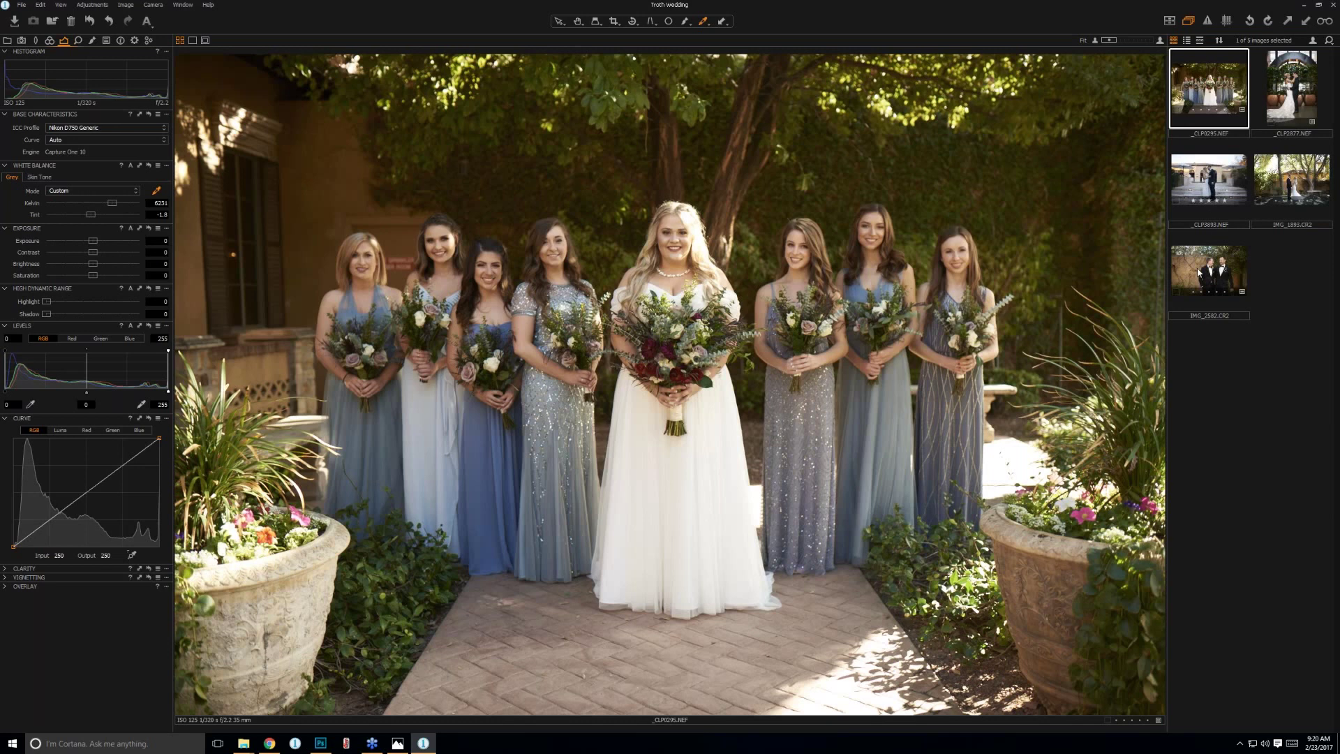
key("ctrl+a")
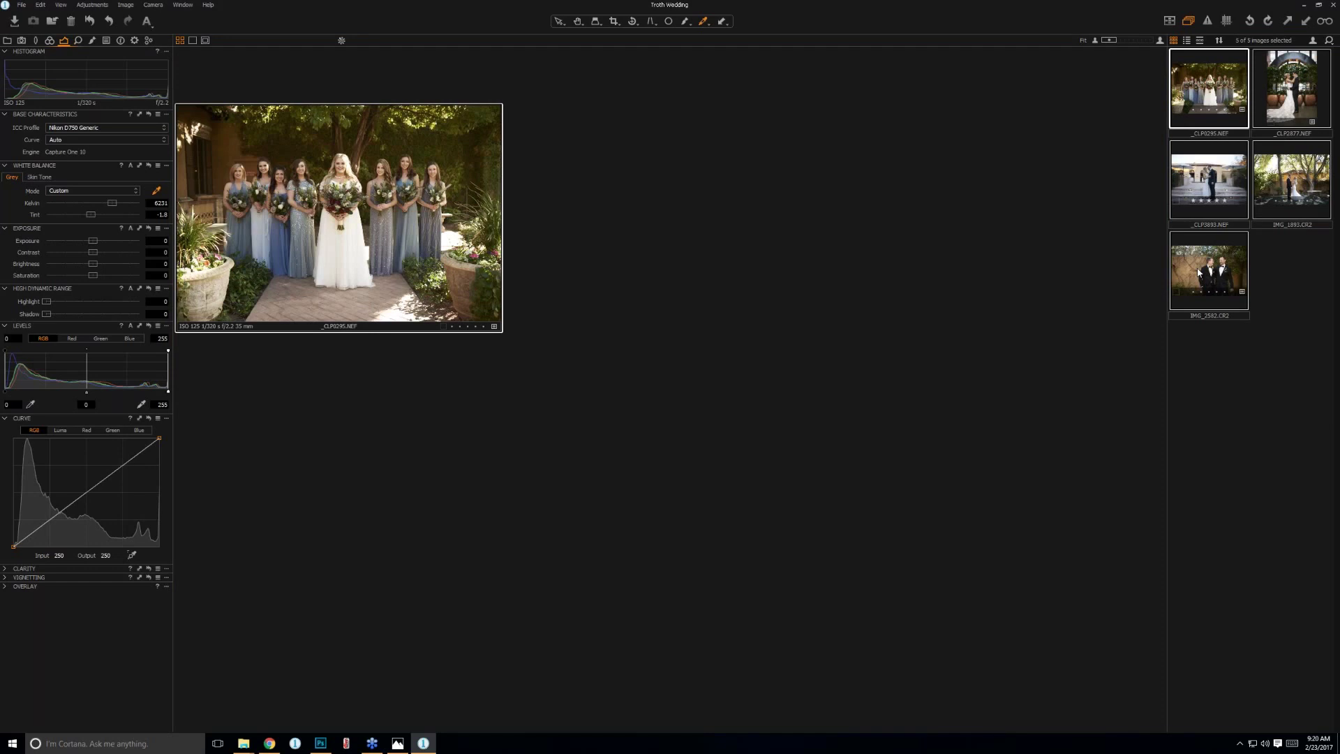
right_click(1222, 258)
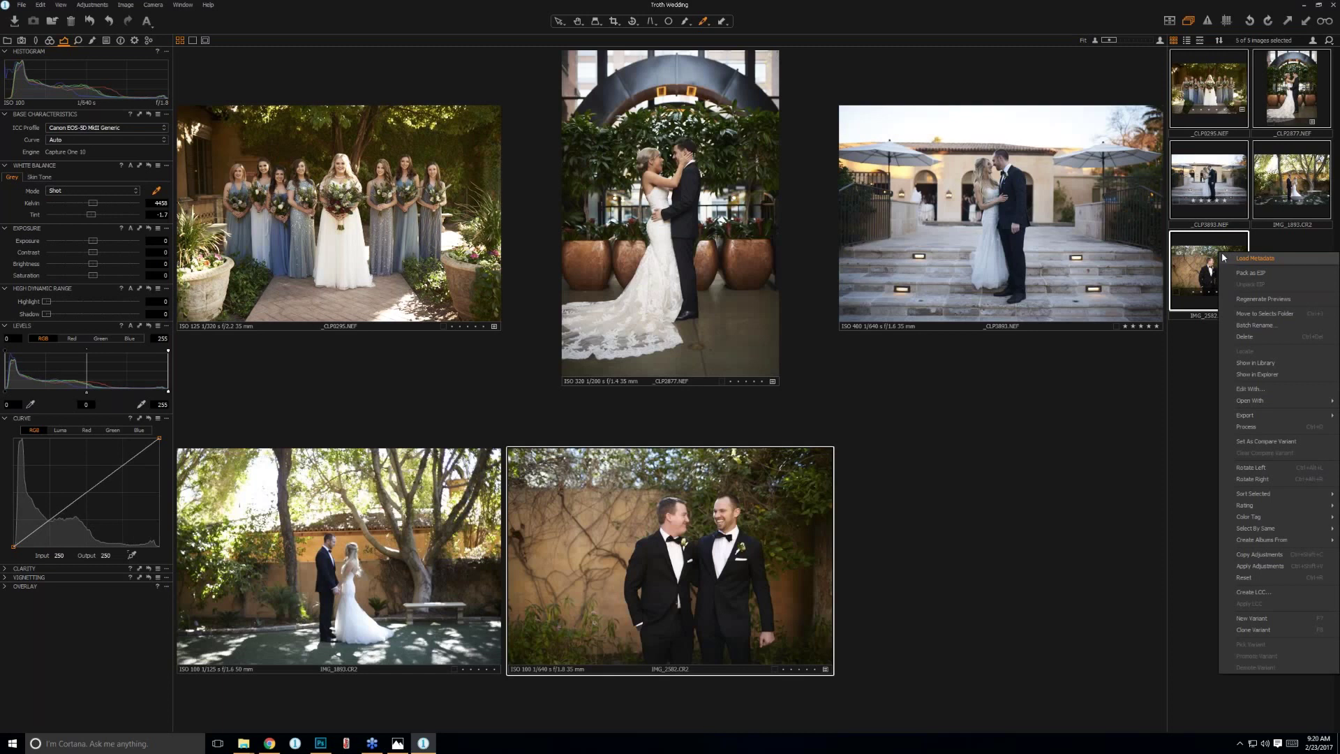
left_click(679, 520)
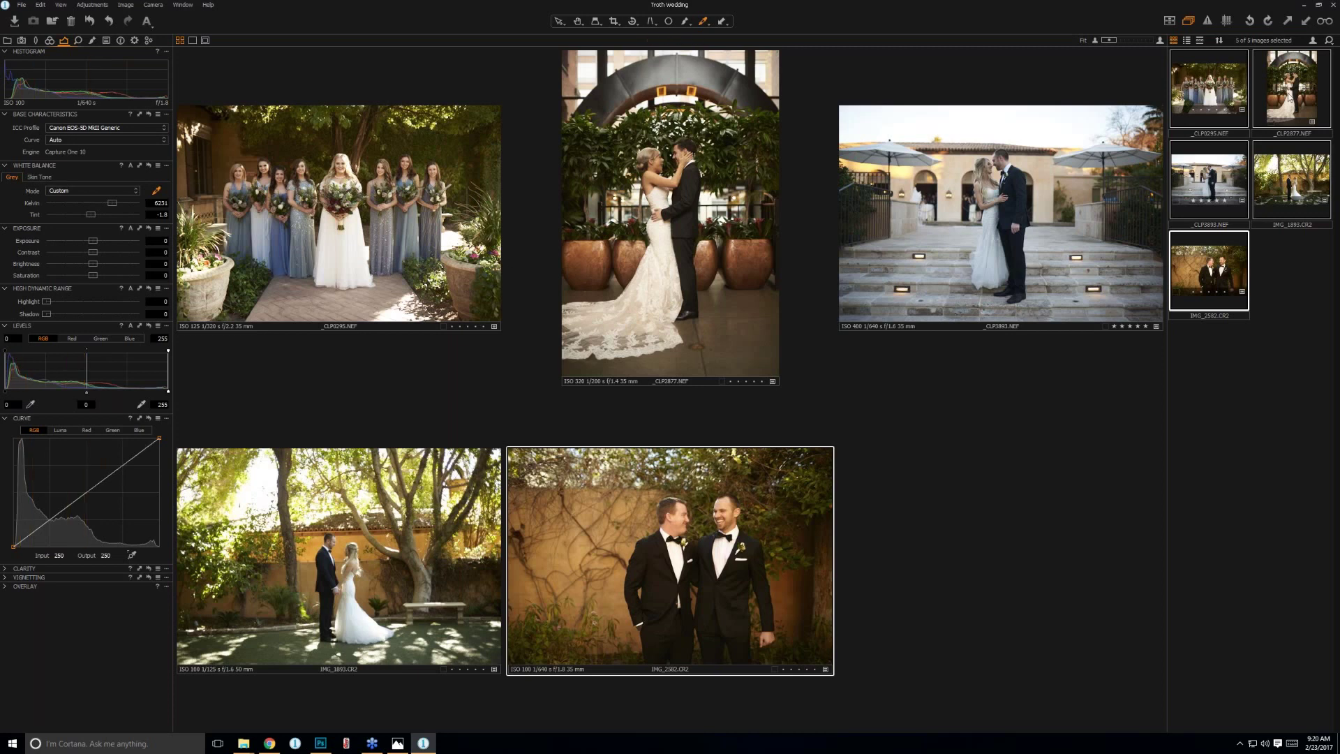
left_click(669, 209)
key("ctrl+d")
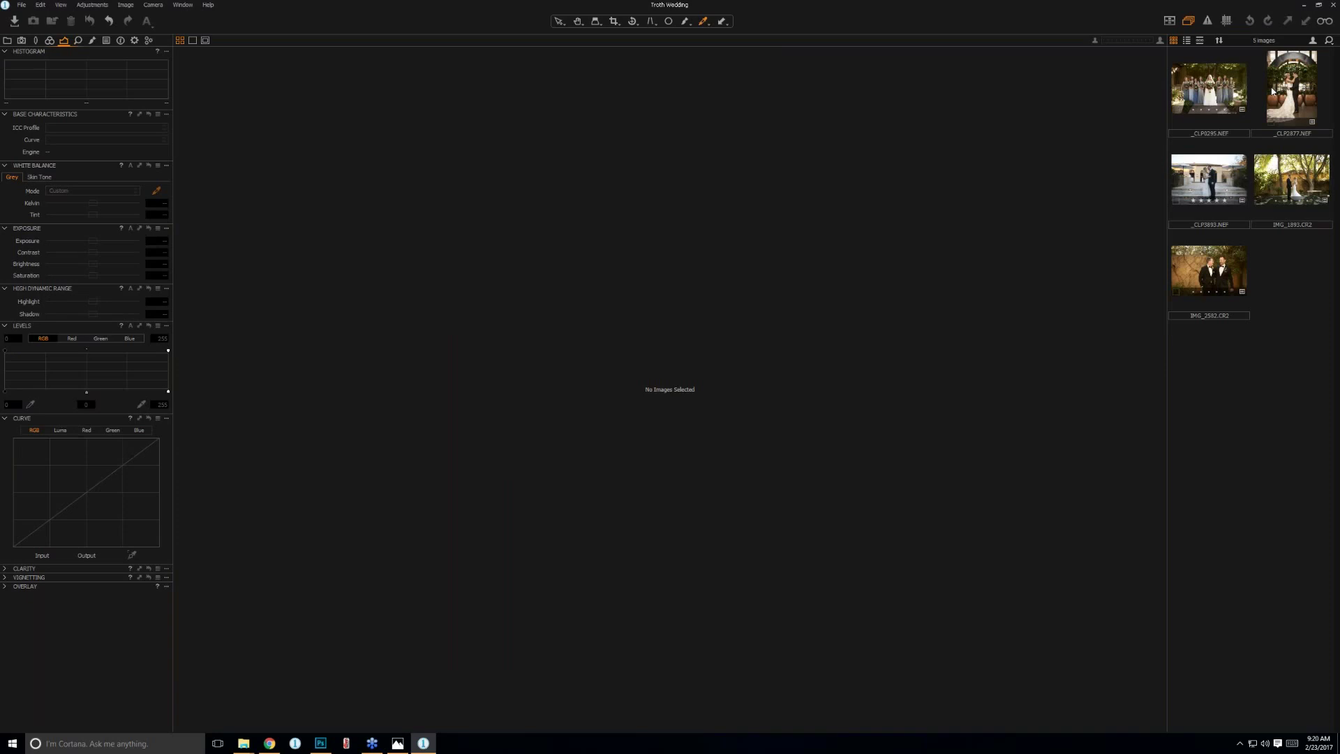
Undo the last exposure change on the couple's portrait under the metal arch and raise its Exposure to 1.44.
left_click(1272, 91)
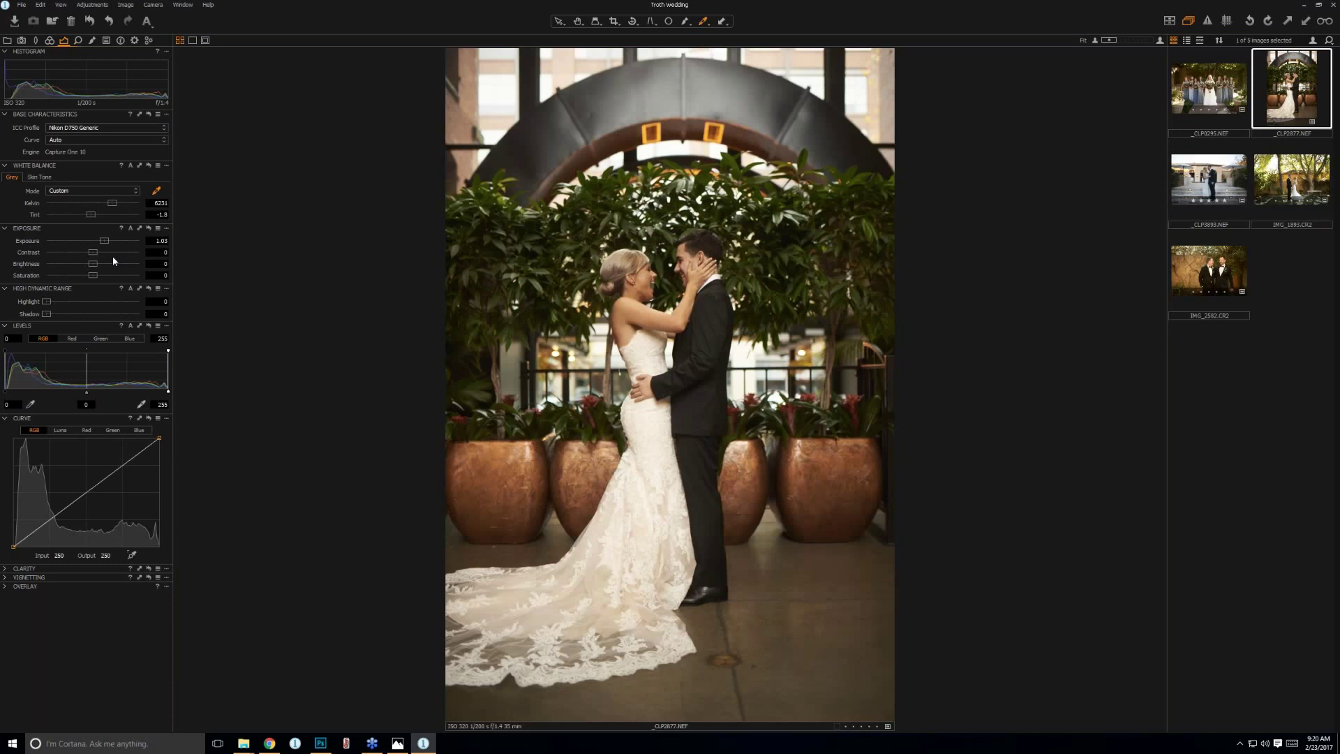
key("ctrl+z")
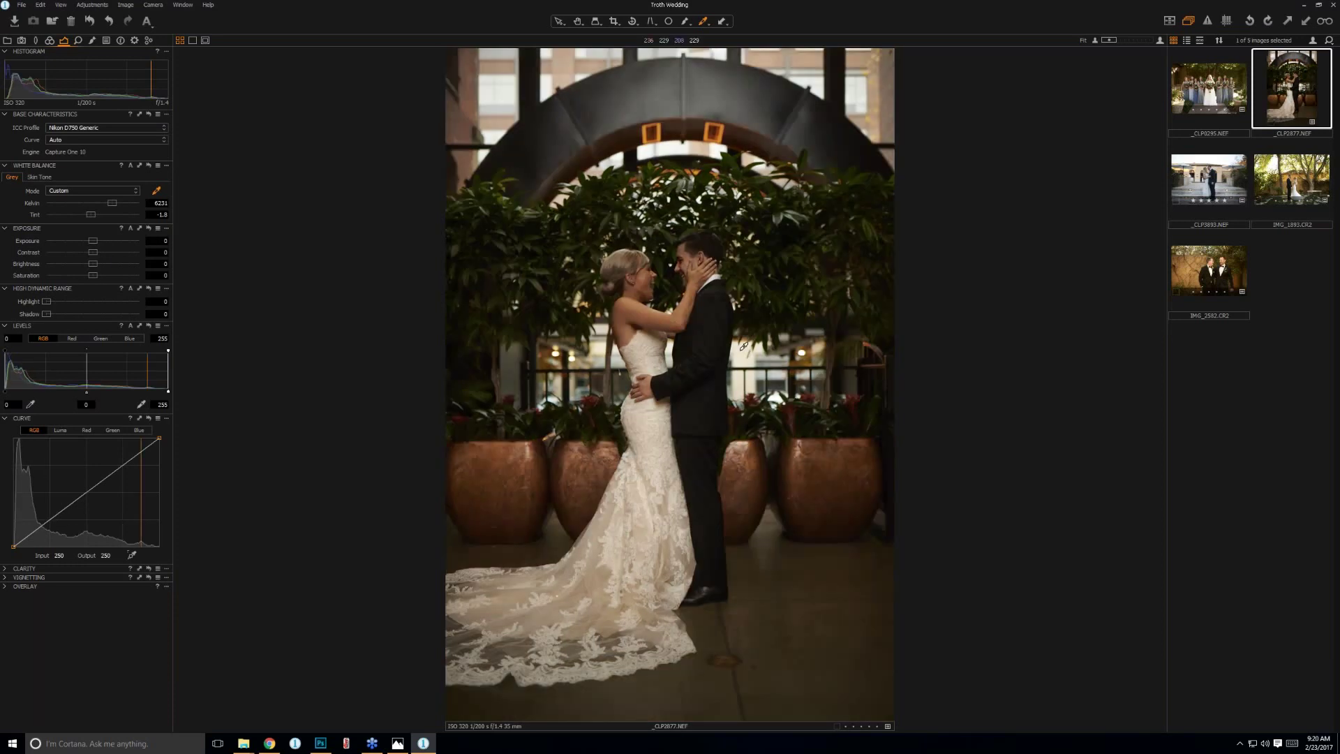
key("plus")
key("alt")
key("alt")
left_click(99, 243)
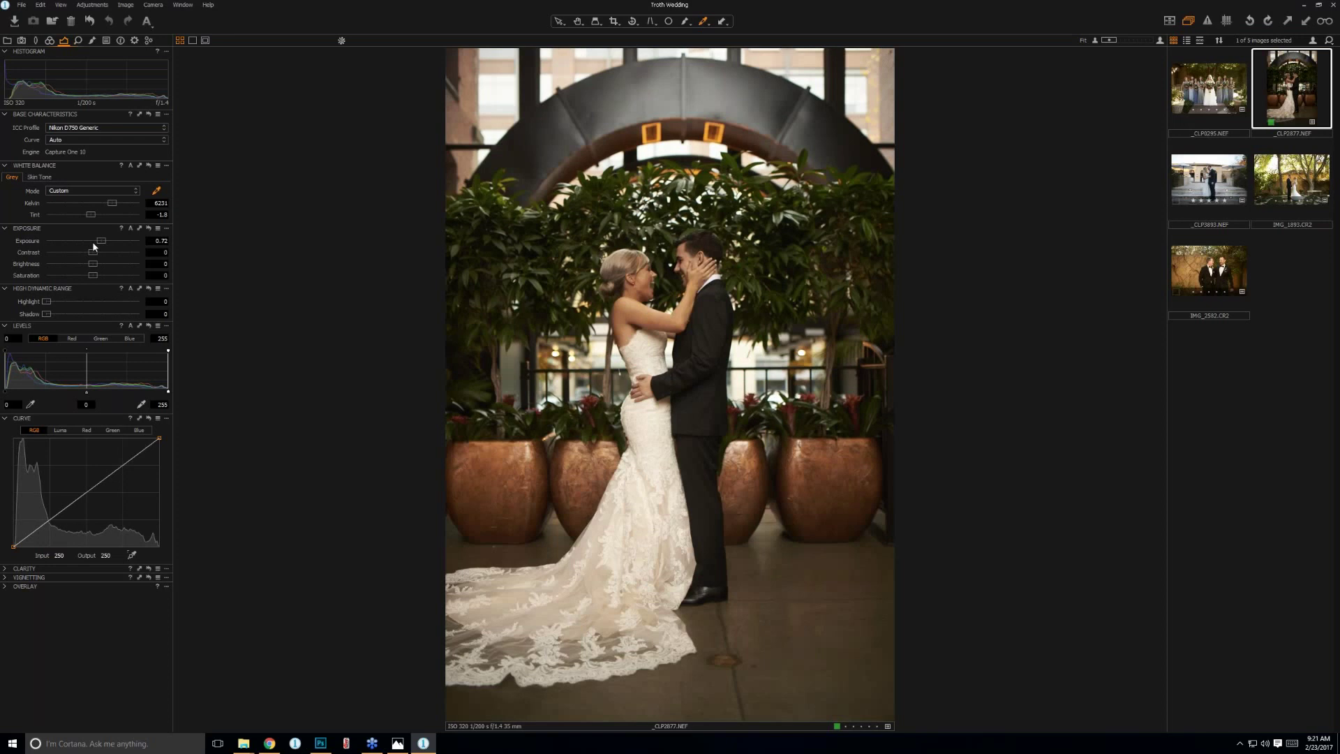
left_click_drag(101, 241, 109, 241)
Remove the green color tag from the couple's portrait under the metal arch.
right_click(1291, 123)
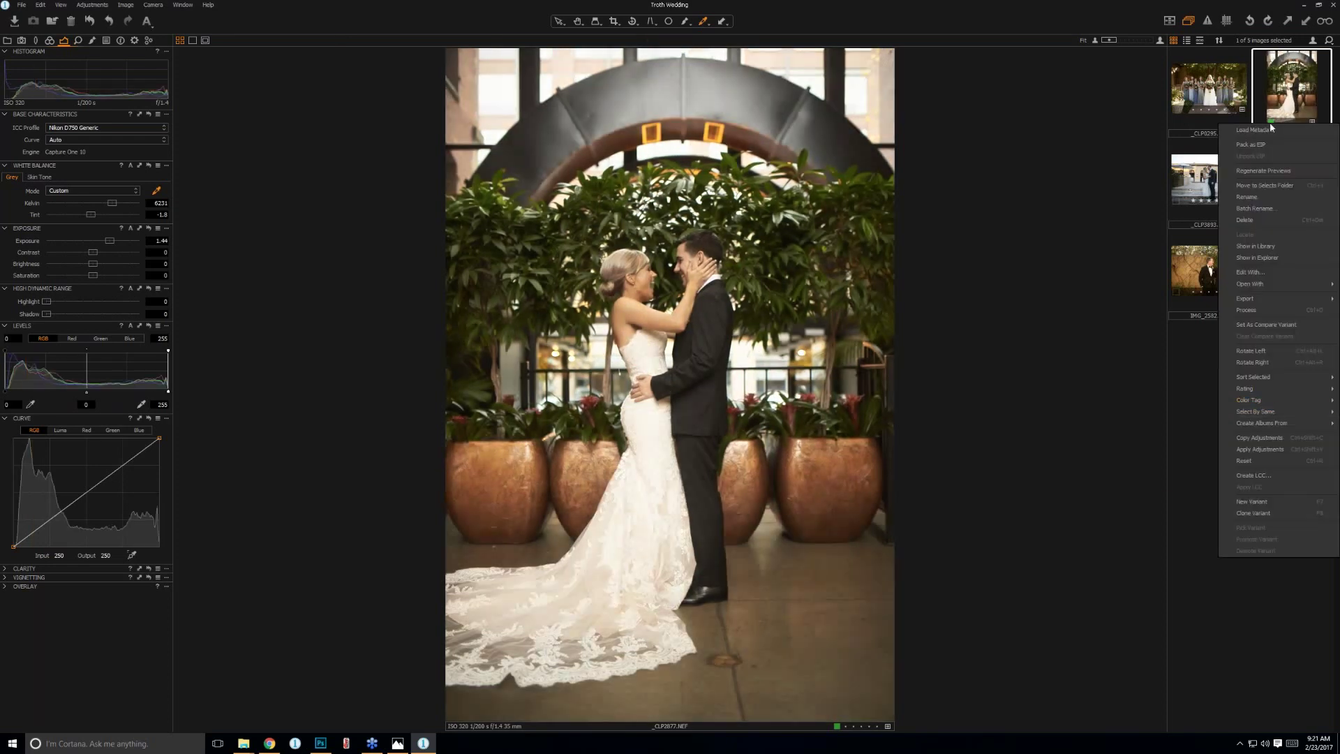
mouse_move(1249, 399)
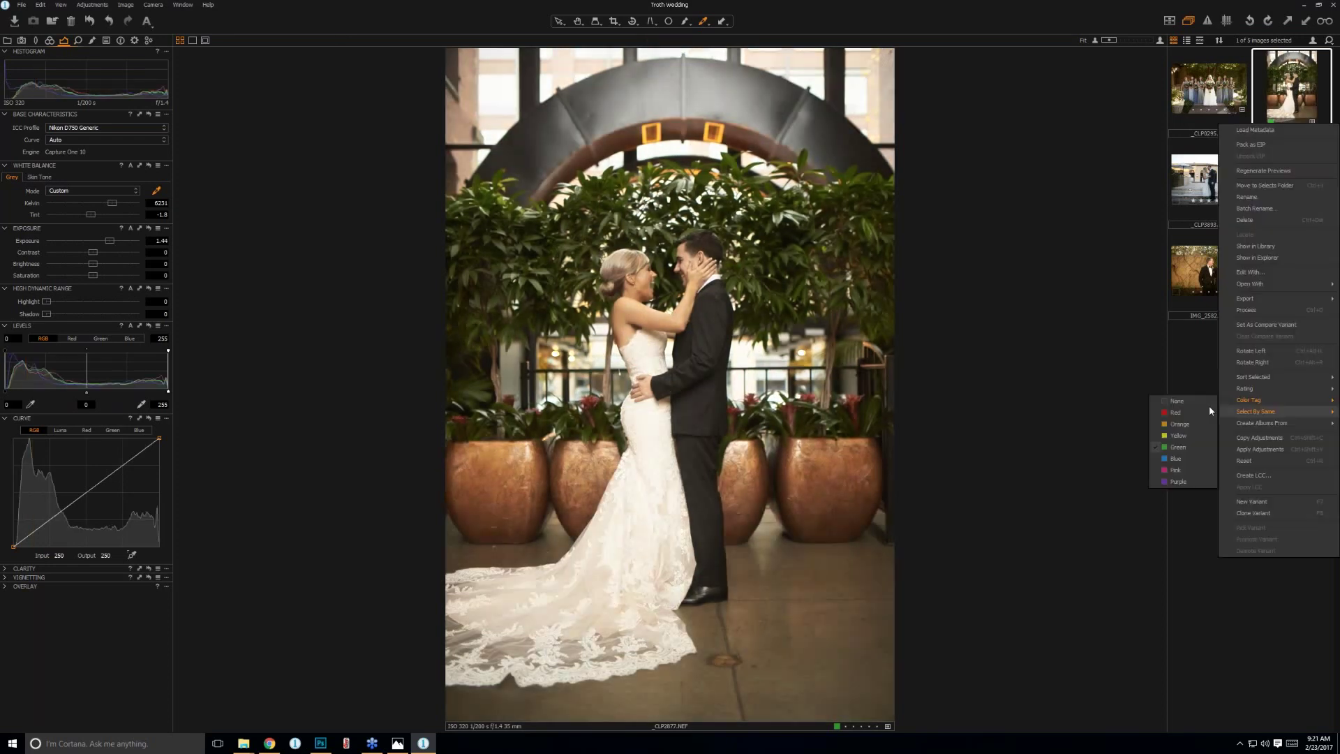
left_click(1163, 403)
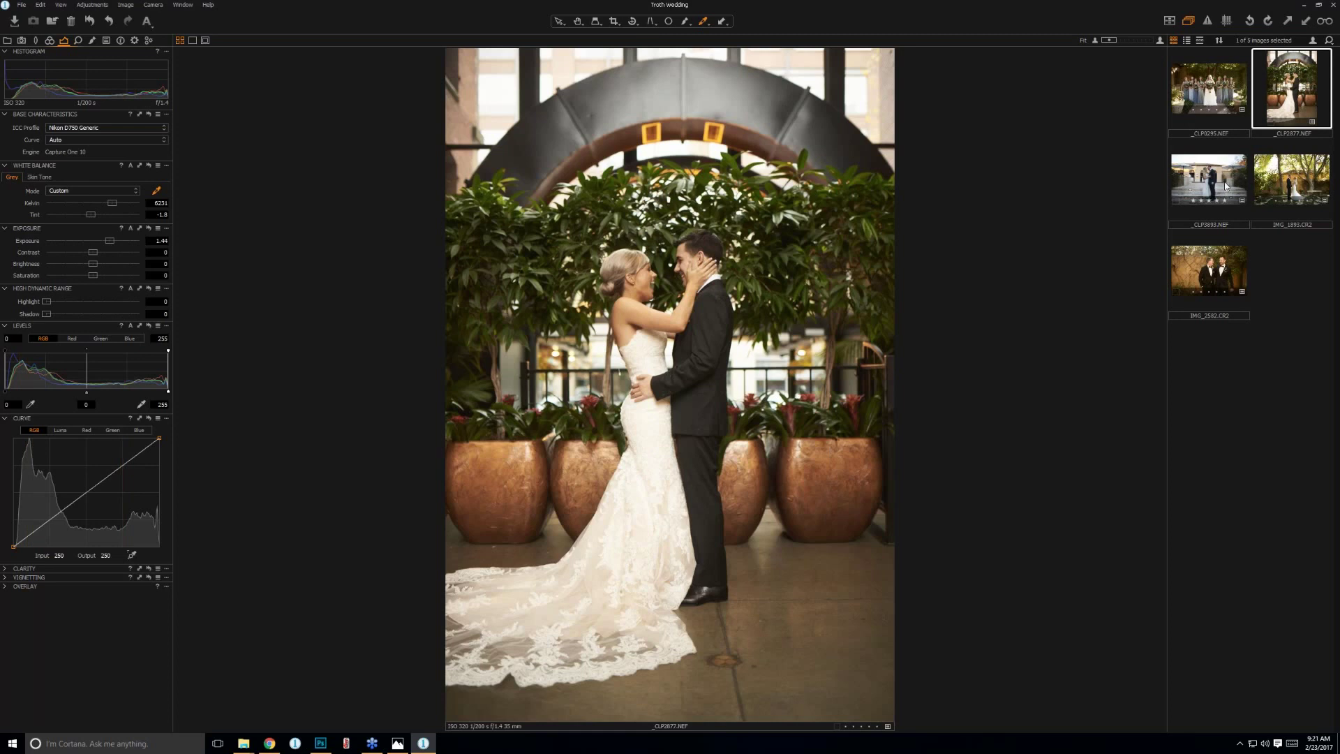
right_click(1271, 98)
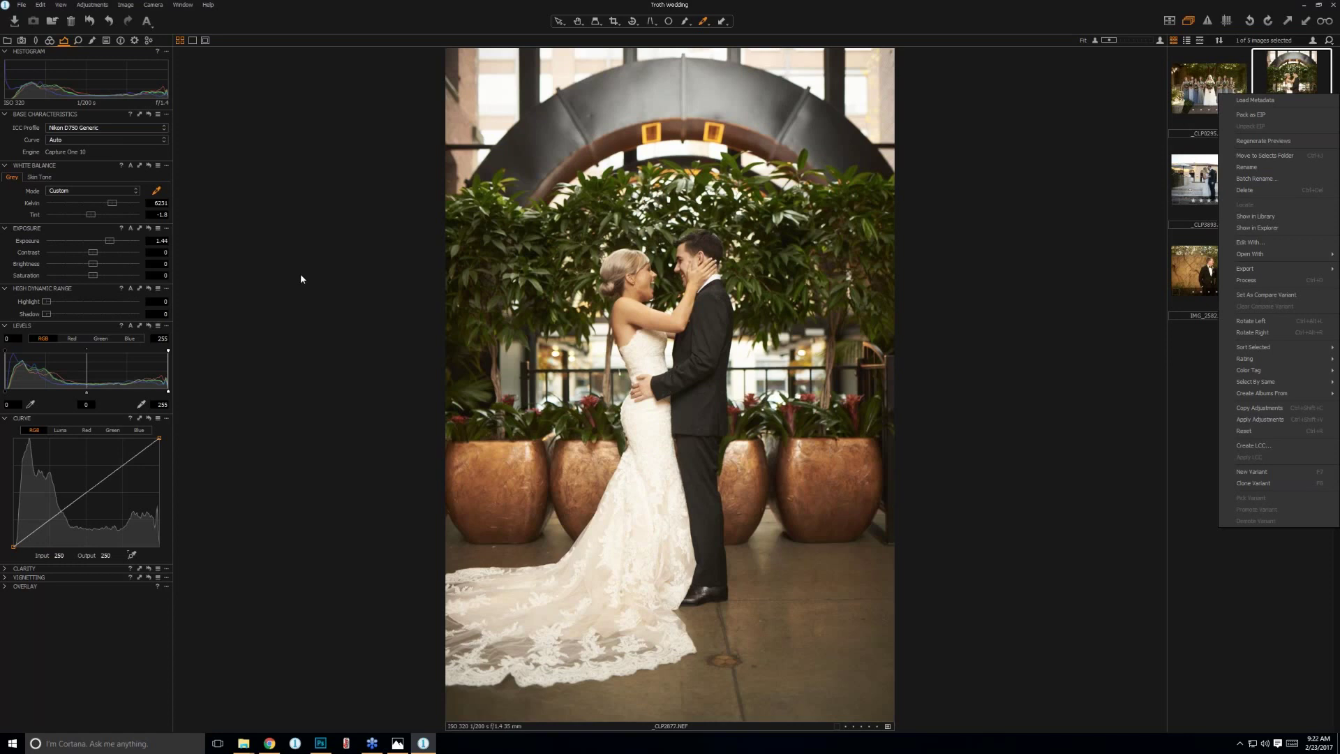
key("Escape")
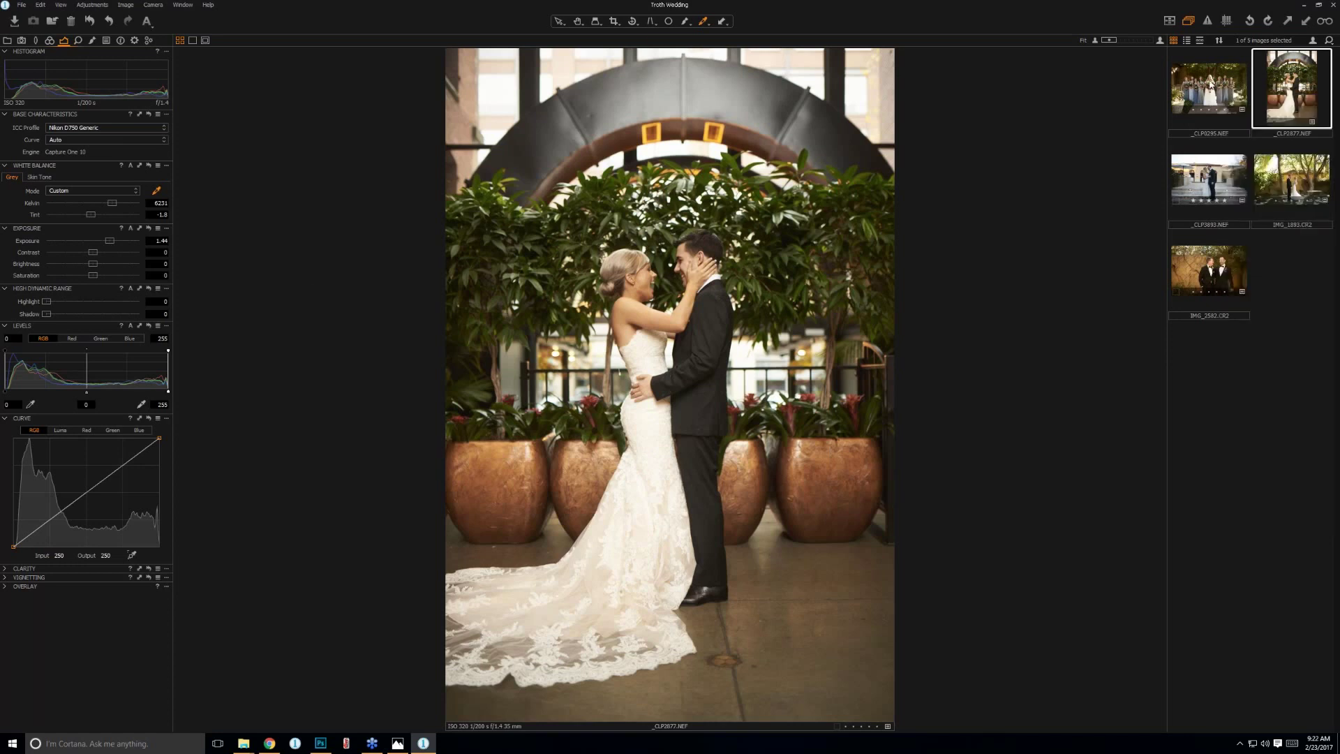
Try darker and brighter Exposure values on the bridesmaids photo, ending at -0.02.
left_click(1211, 83)
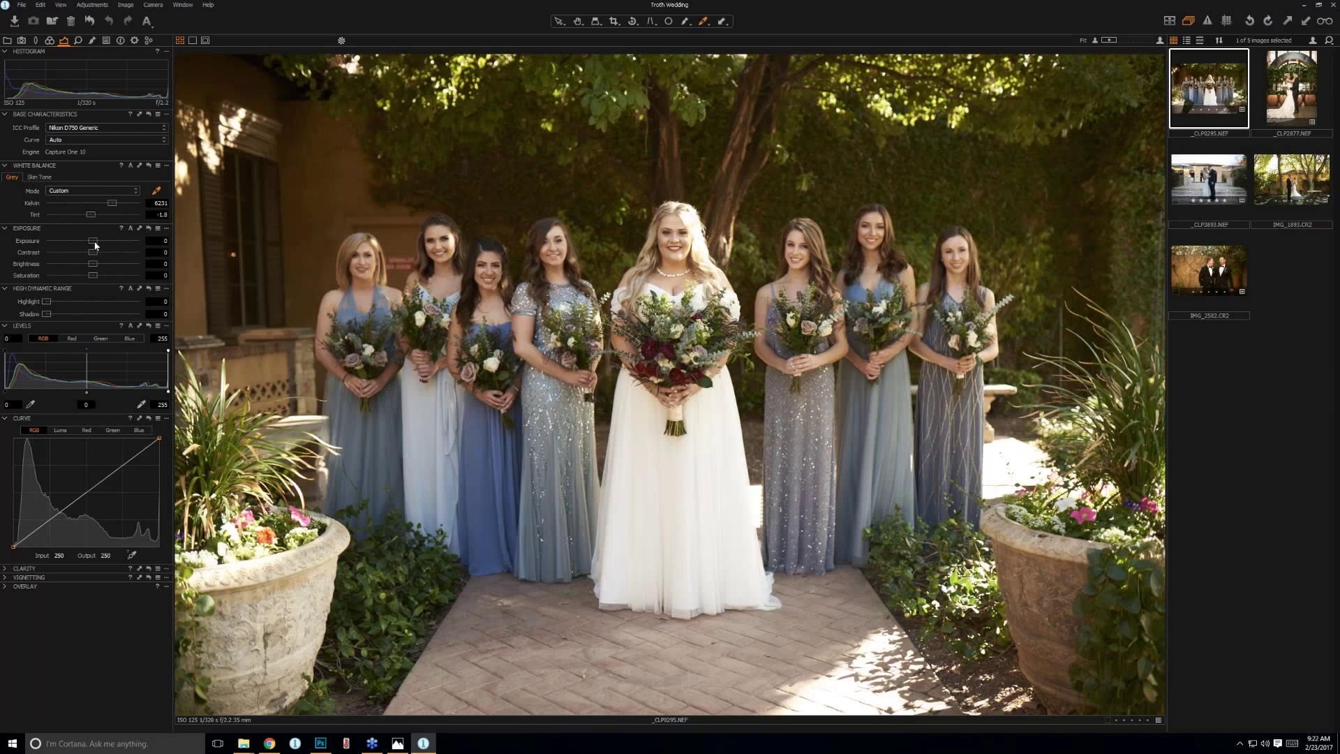
mouse_move(95, 246)
left_mouse_down()
mouse_move(111, 244)
mouse_move(84, 240)
left_mouse_up()
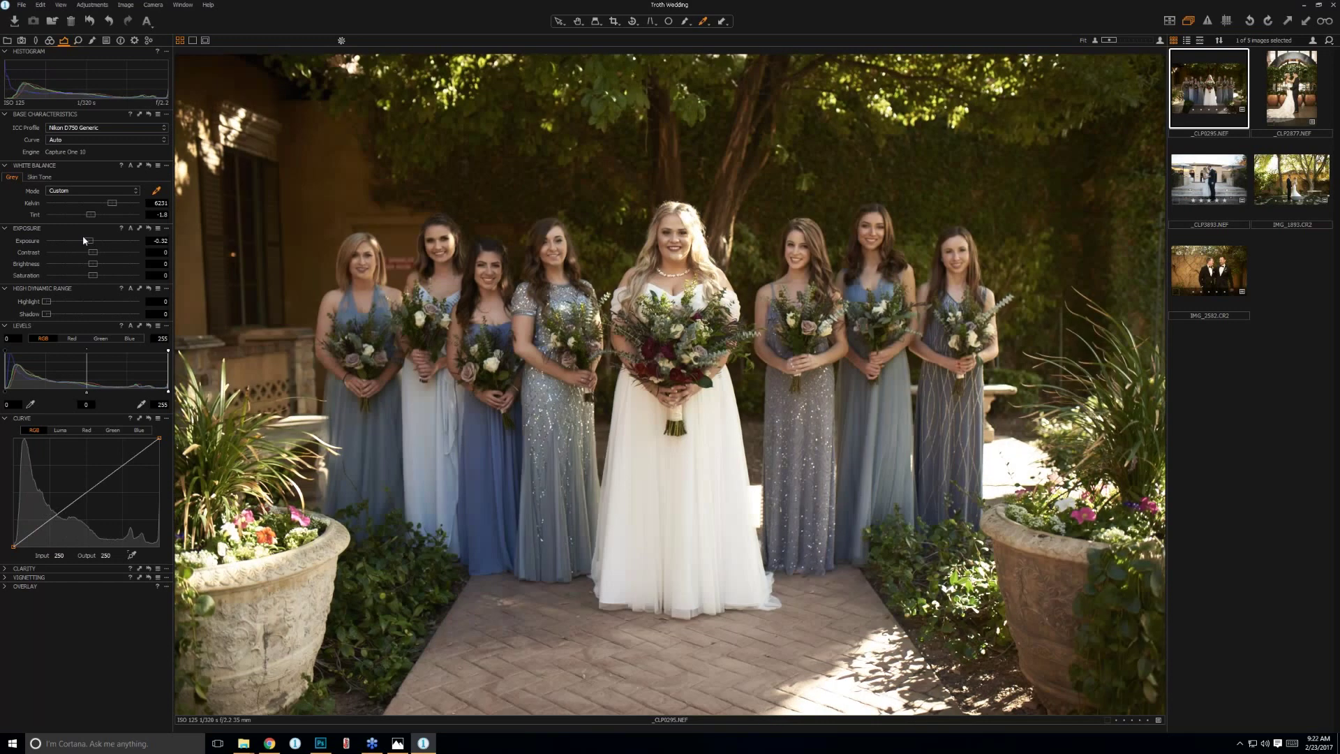
scroll(83, 239, "up", 3)
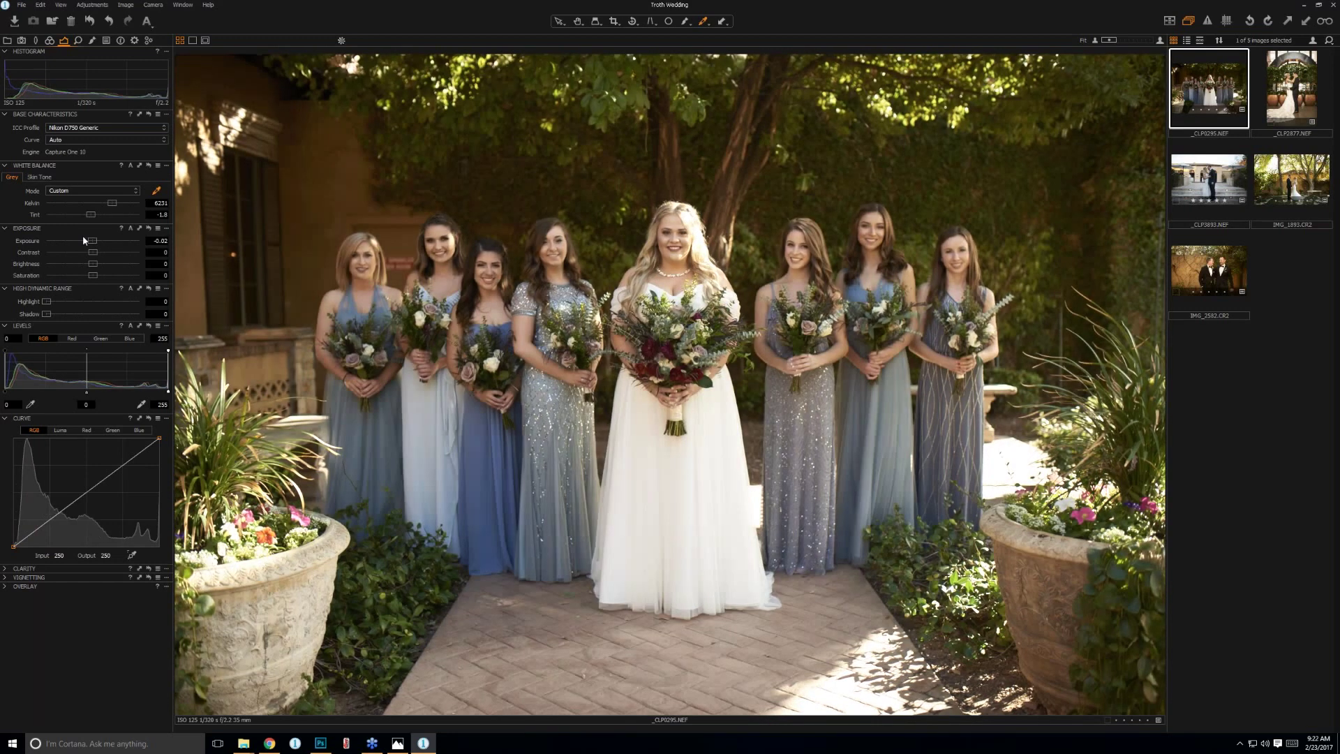
scroll(82, 236, "up", 1)
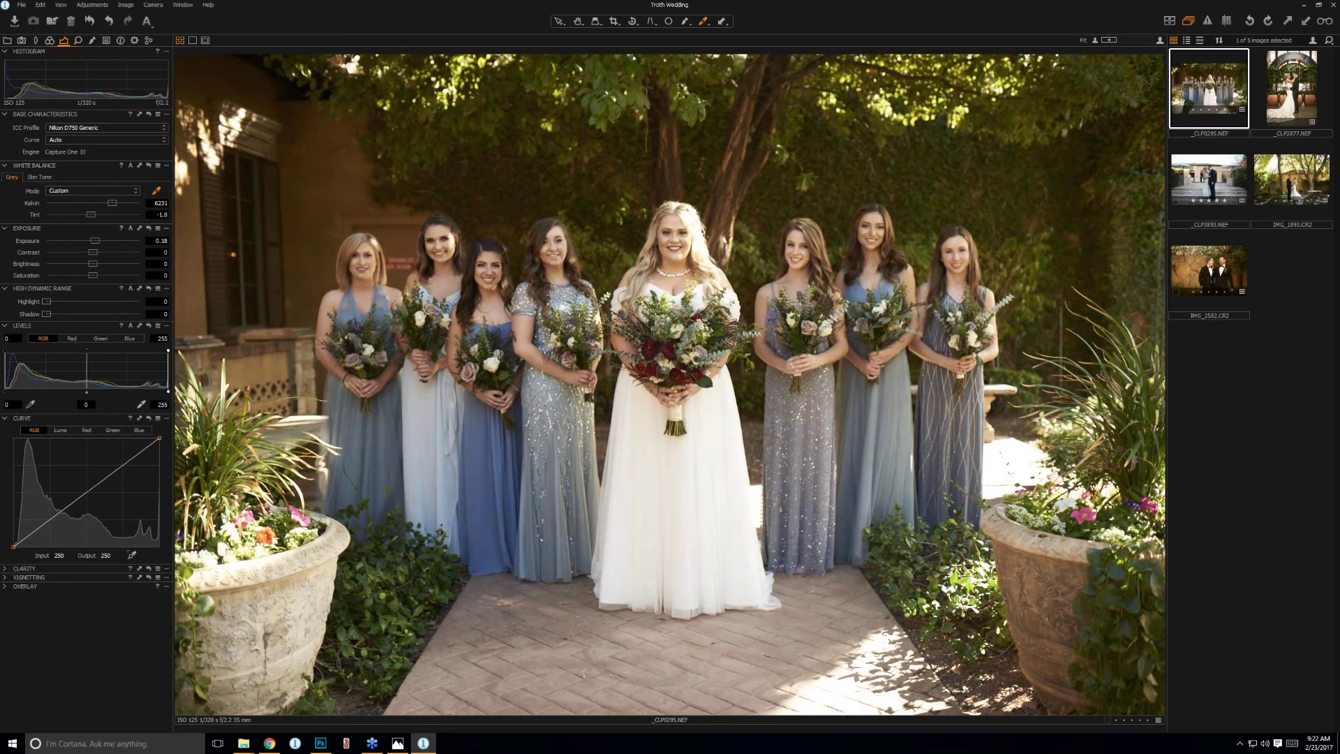
left_click_drag(93, 241, 92, 241)
Lower the Exposure of the couple's portrait under the metal arch to 1.04 and raise it in small increments to 1.14.
key("Right")
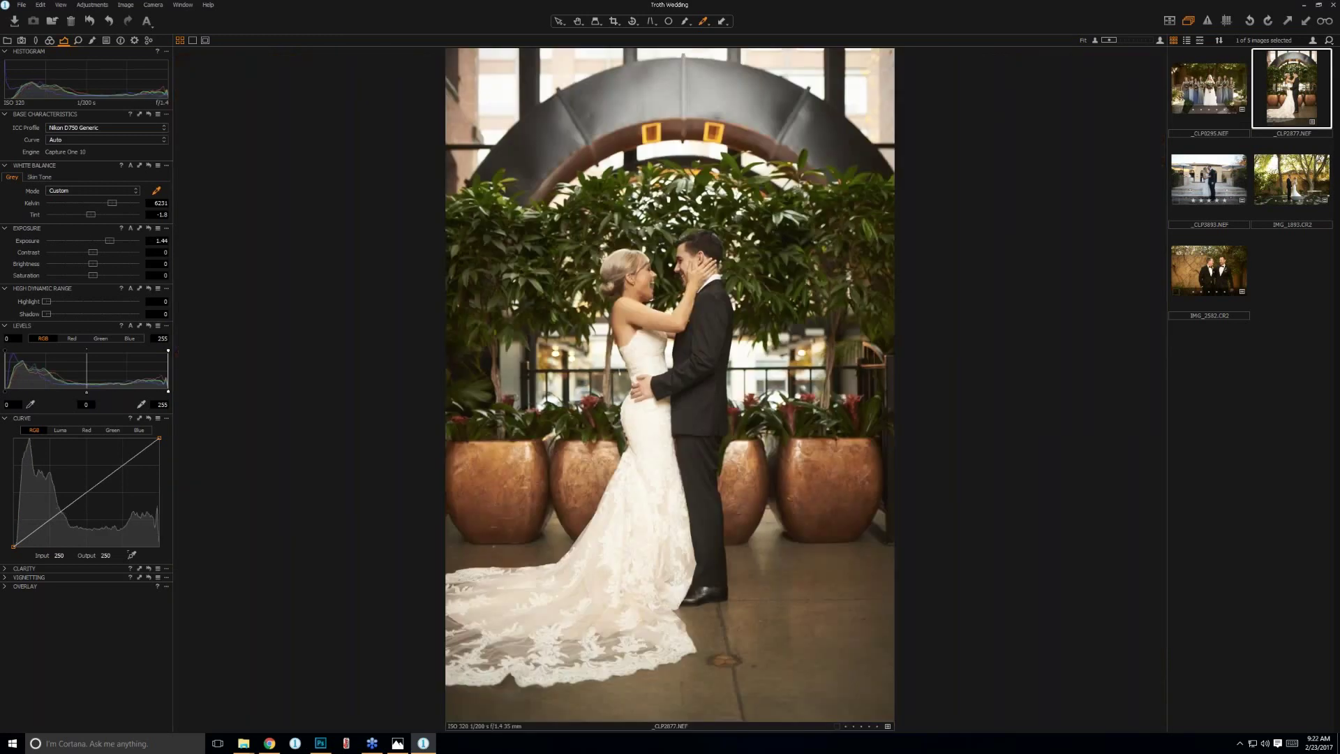
key("shift+Down")
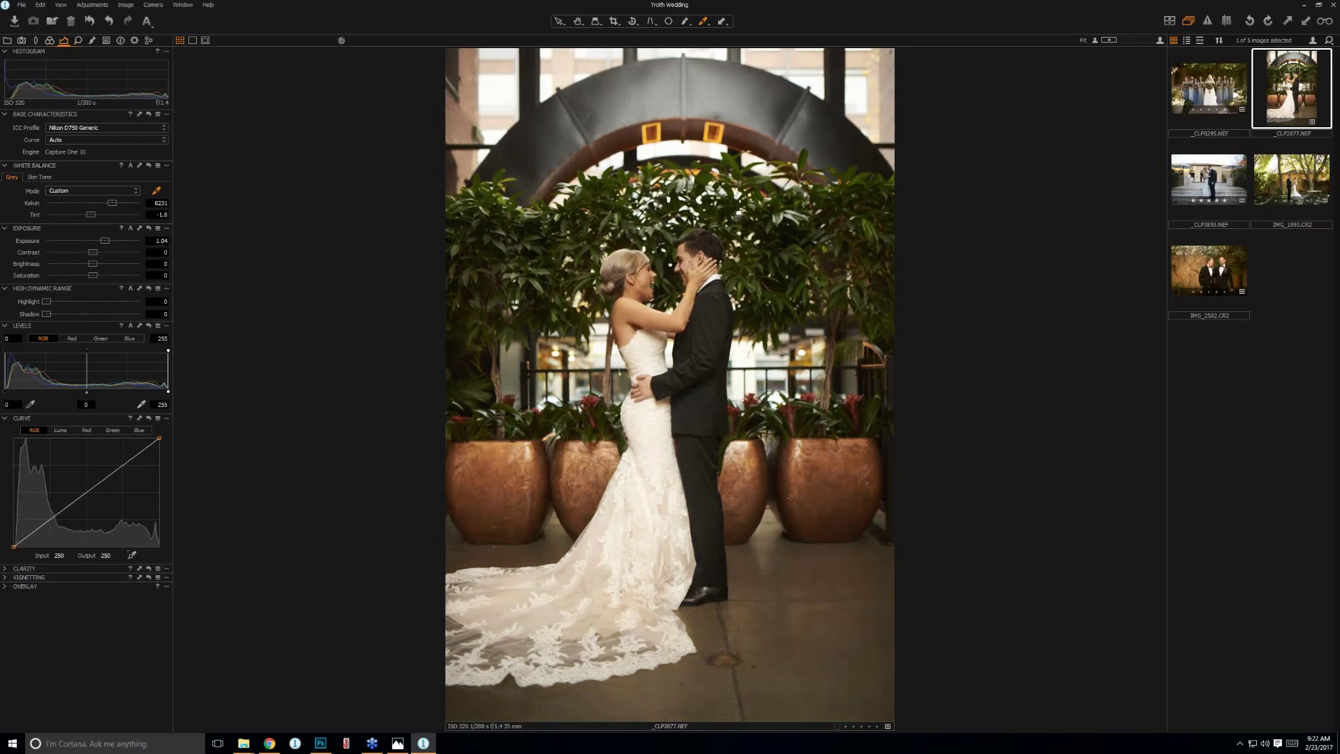
key("Up")
key("Up")
key("Up")
key("Up")
key("Up")
key("Up")
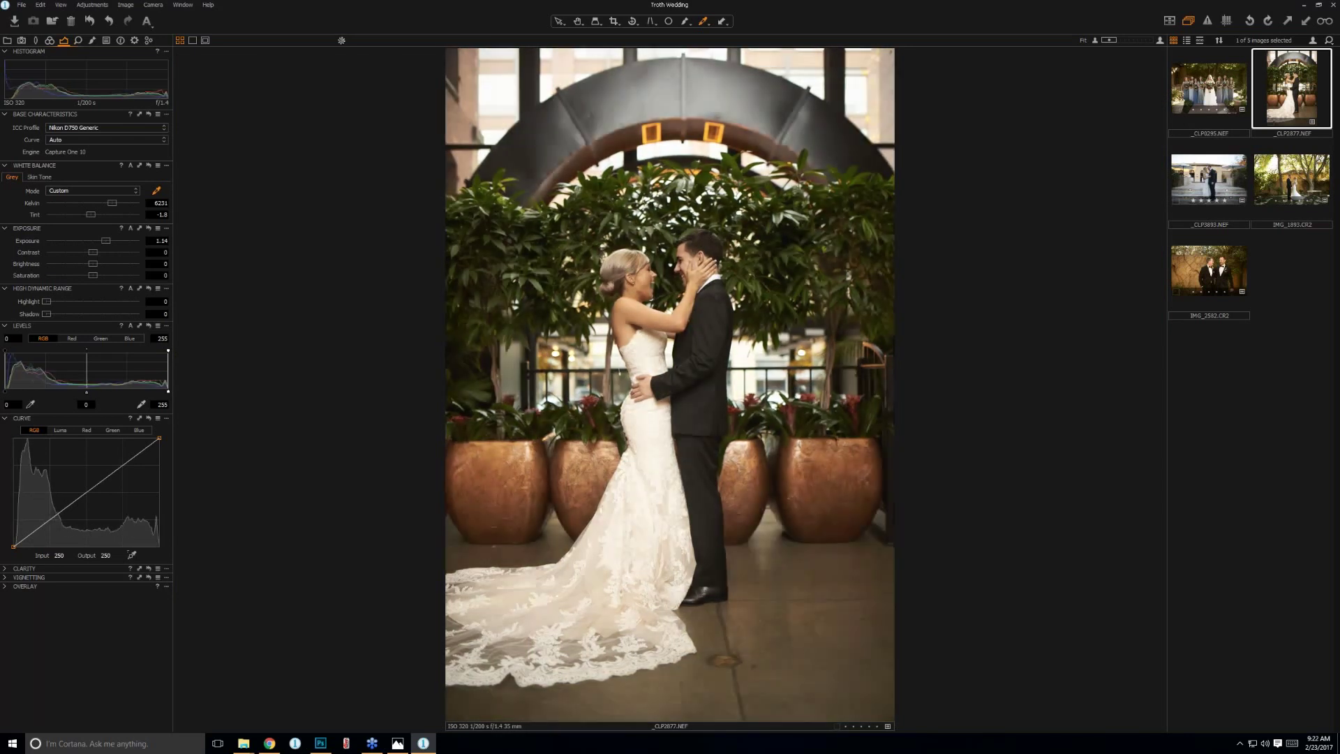
Brighten the remaining photos with Exposure 1 for the couple on the steps, 0.3 for the garden couple and 0.5 for the two men in tuxedos.
left_click(1208, 179)
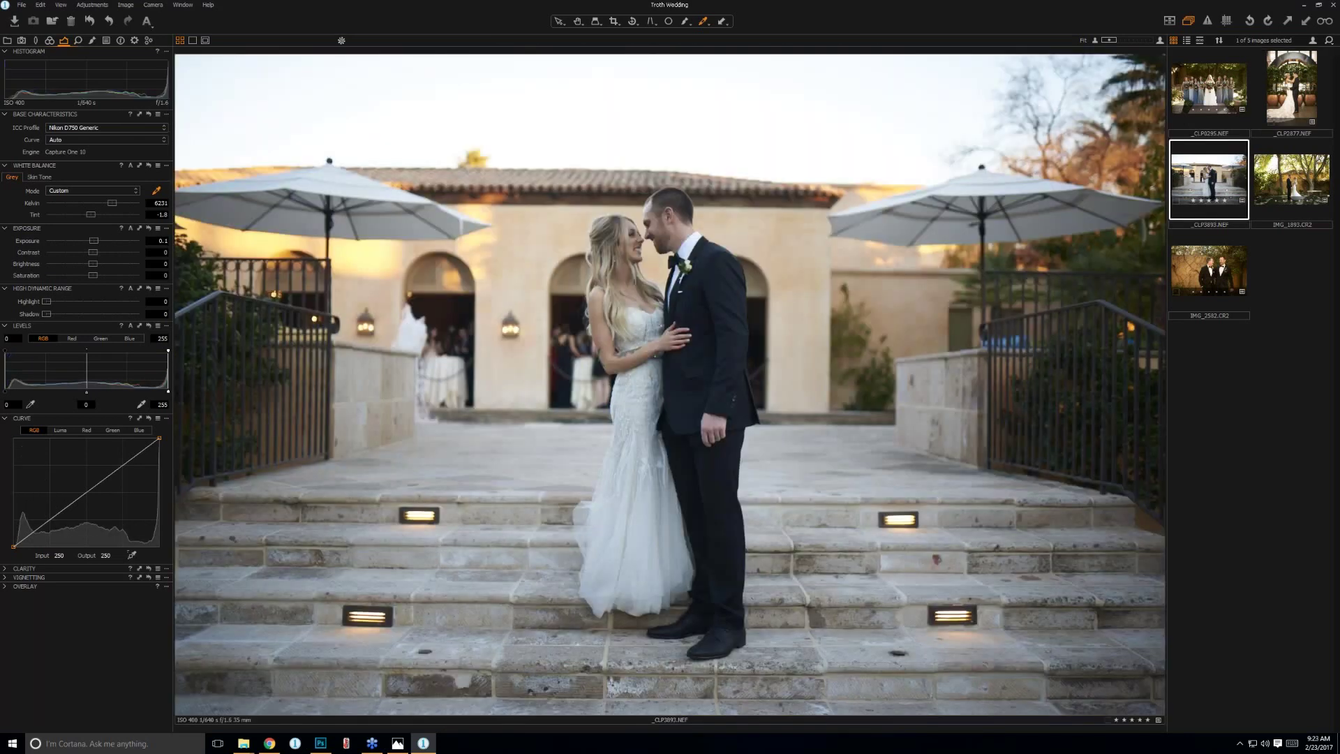
key("Up")
key("Up")
key("Up")
left_click(1291, 178)
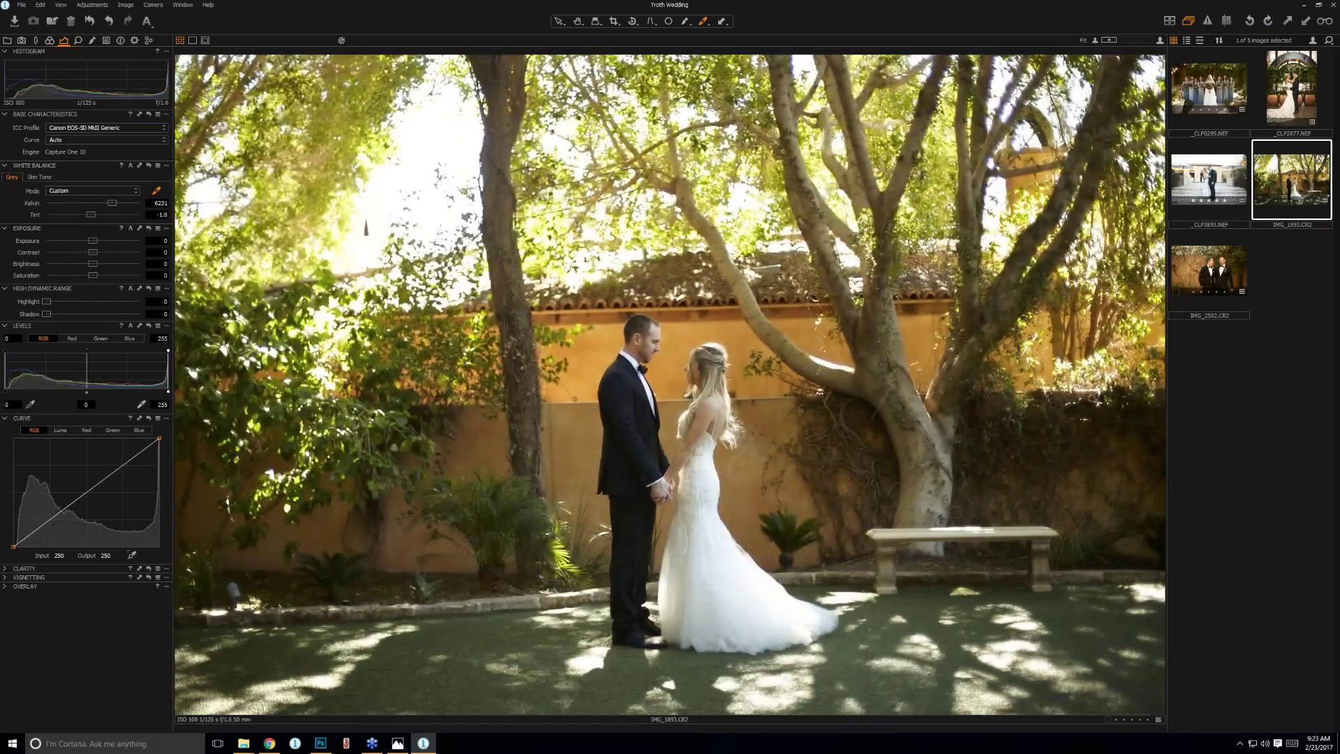
left_click(1208, 271)
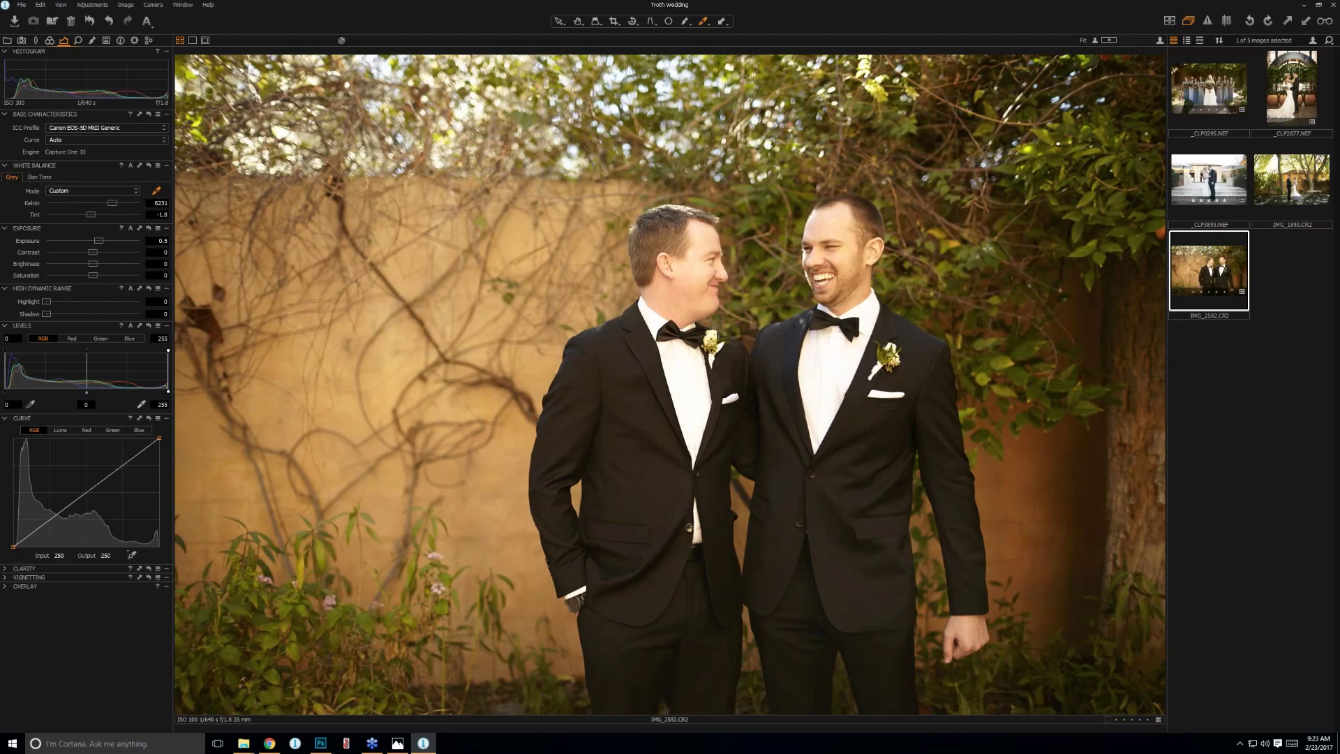
Try a Saturation of -11 on the photo of the two men in tuxedos and a slight reduction on the garden couple.
mouse_move(95, 275)
left_mouse_down()
mouse_move(78, 279)
mouse_move(103, 273)
left_mouse_up()
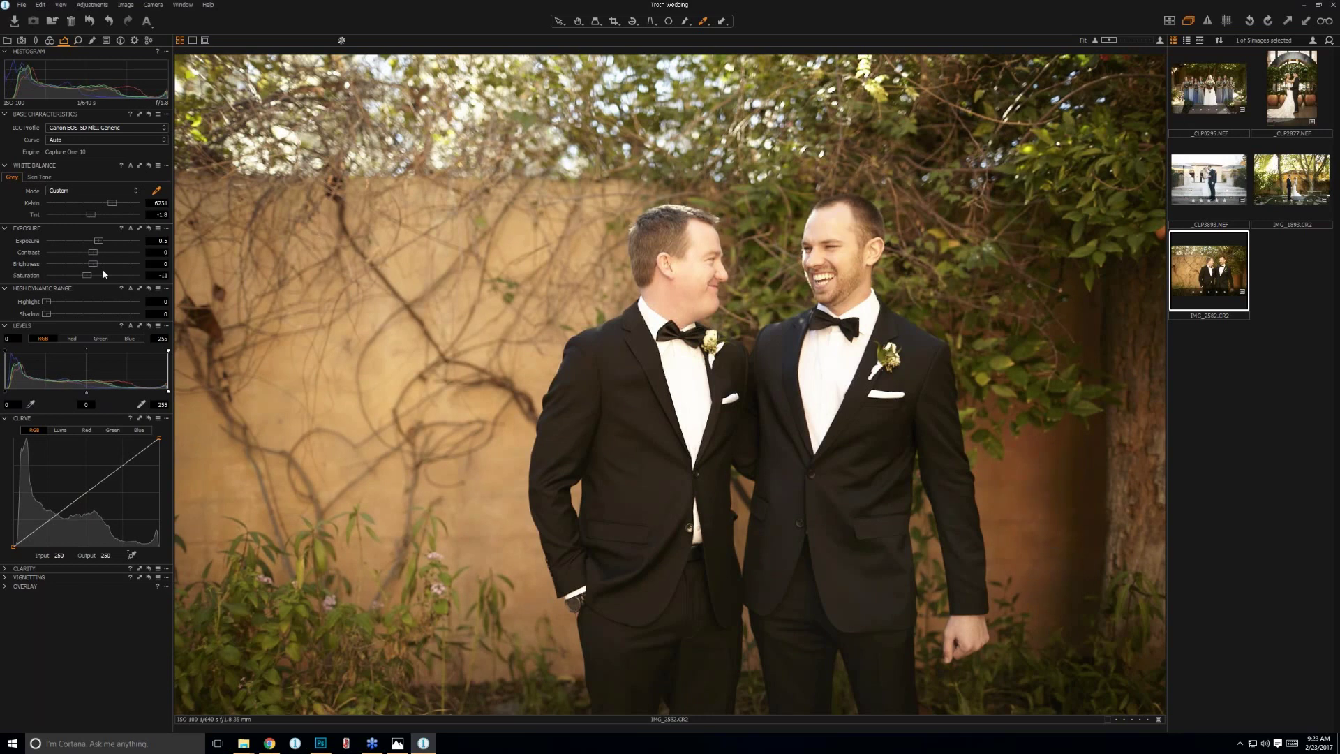
key("Left")
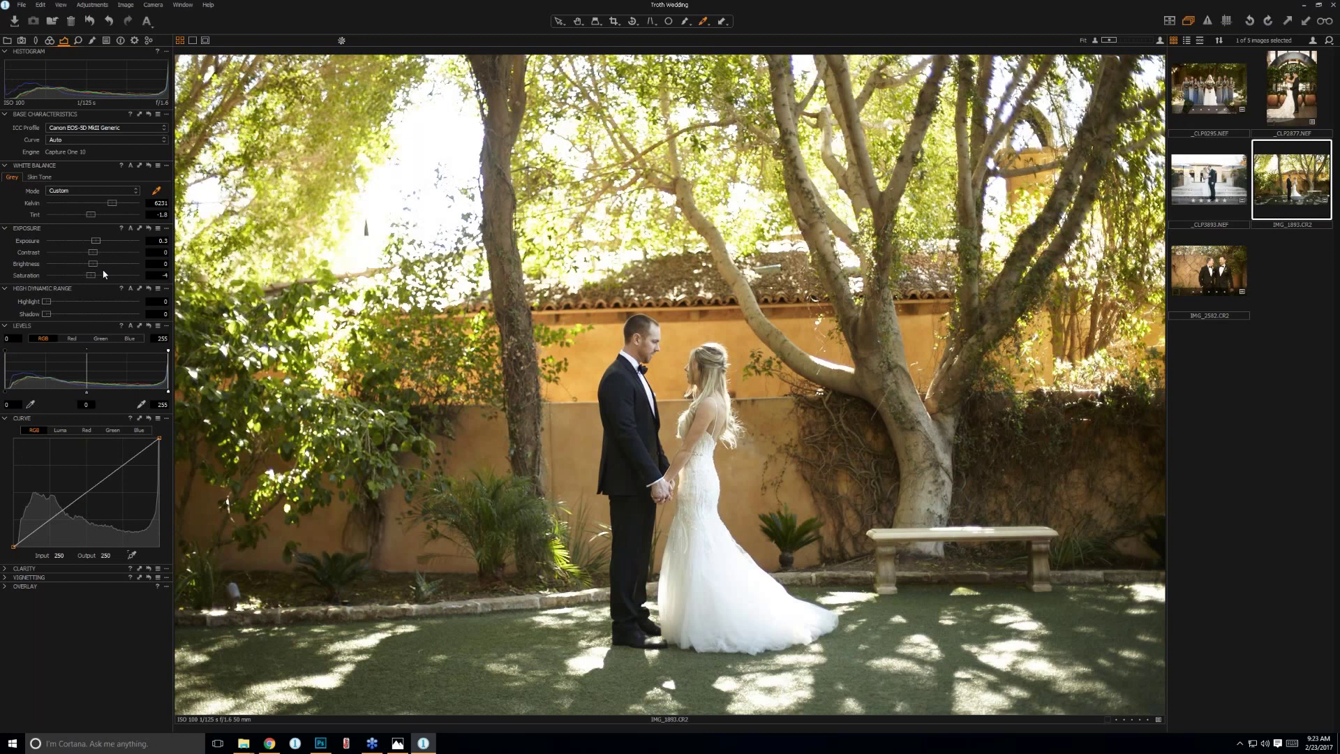
scroll(103, 273, "up", 1)
key("Right")
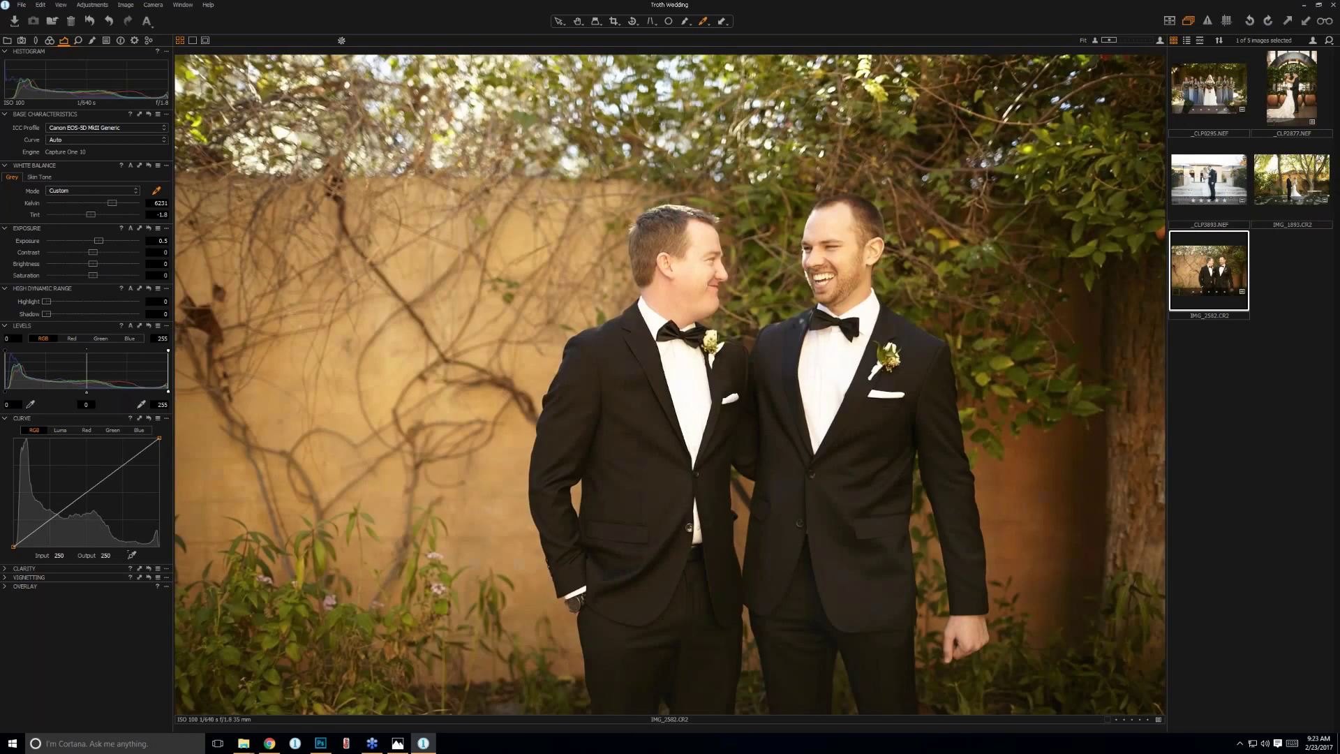
Reset the Exposure of the bridesmaids photo to 0.
left_click(1232, 86)
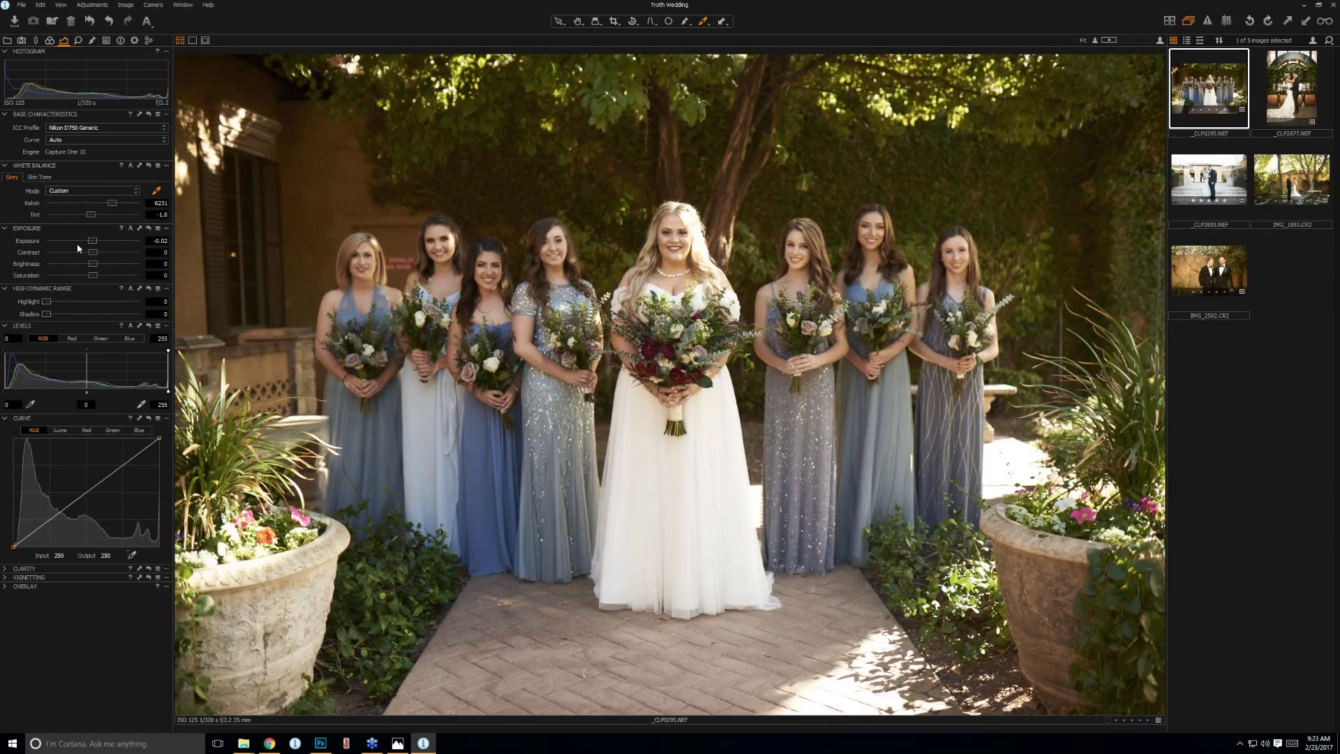
double_click(77, 243)
Open the keyboard shortcut summary, examine the shortcuts for white balance, exposure and saturation, and close it.
left_click(206, 7)
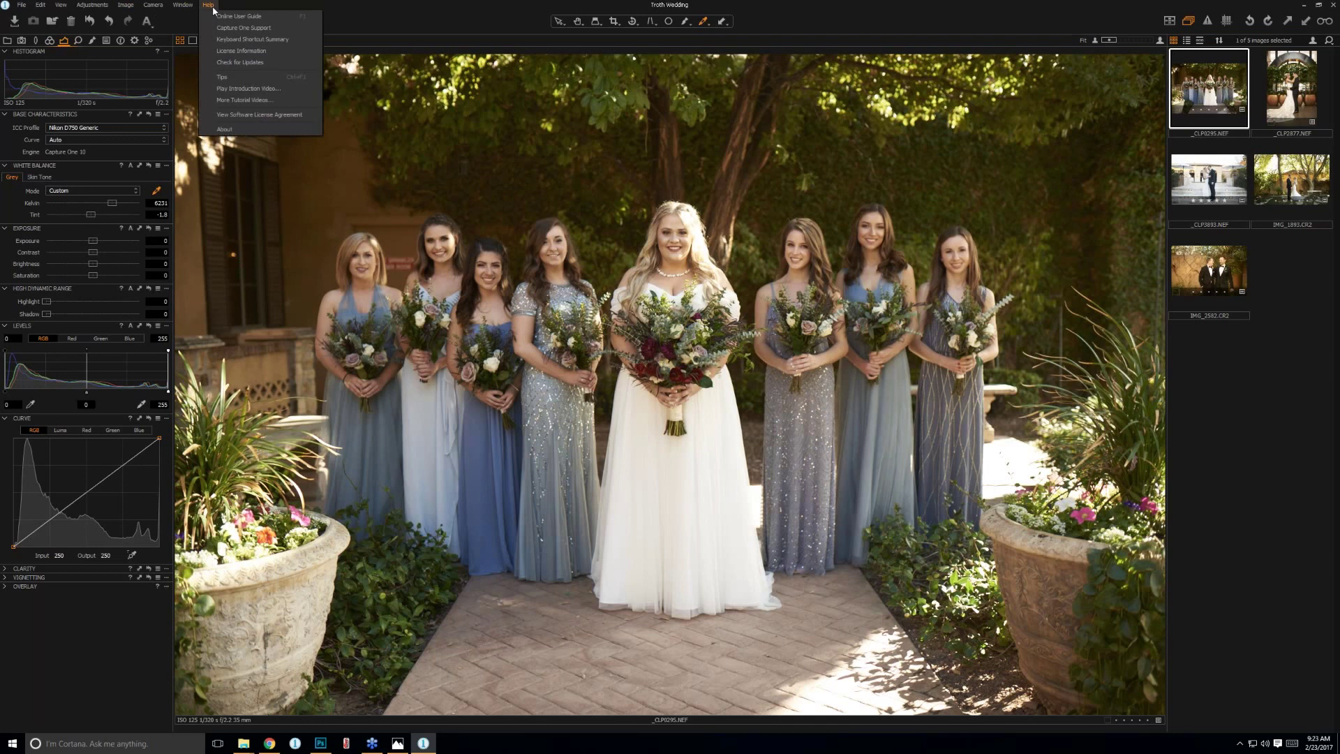
left_click(239, 41)
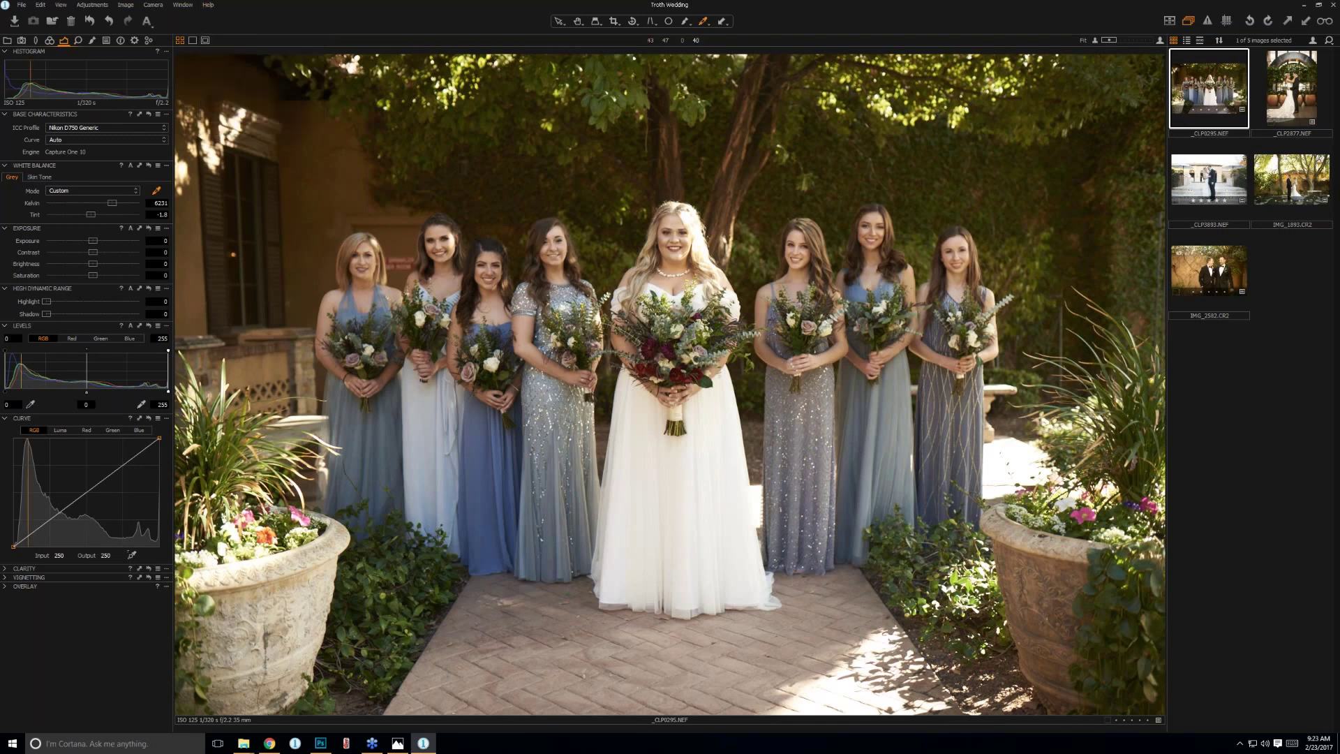
scroll(105, 192, "down", 7)
scroll(118, 216, "up", 4)
scroll(97, 341, "down", 4)
scroll(79, 538, "up", 1)
scroll(80, 535, "up", 4)
scroll(87, 533, "down", 4)
scroll(84, 533, "up", 4)
scroll(124, 656, "down", 5)
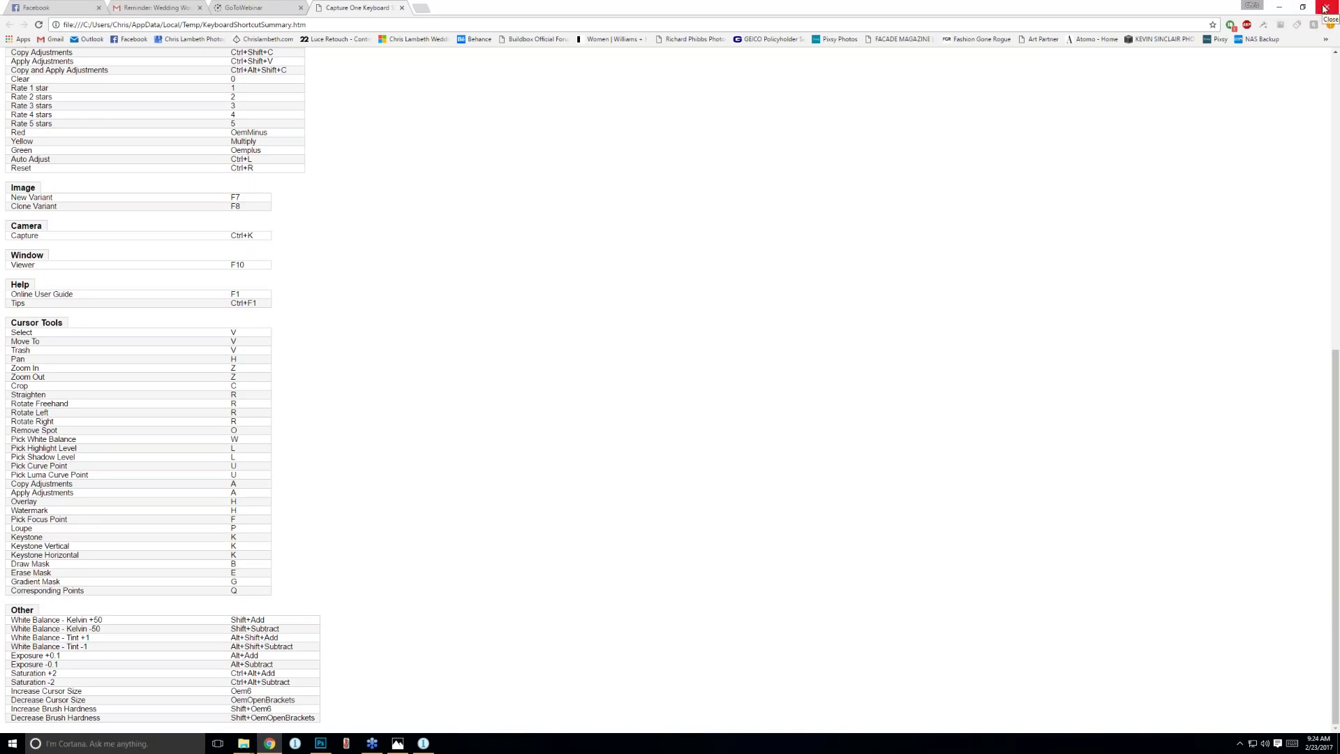
left_click(1324, 7)
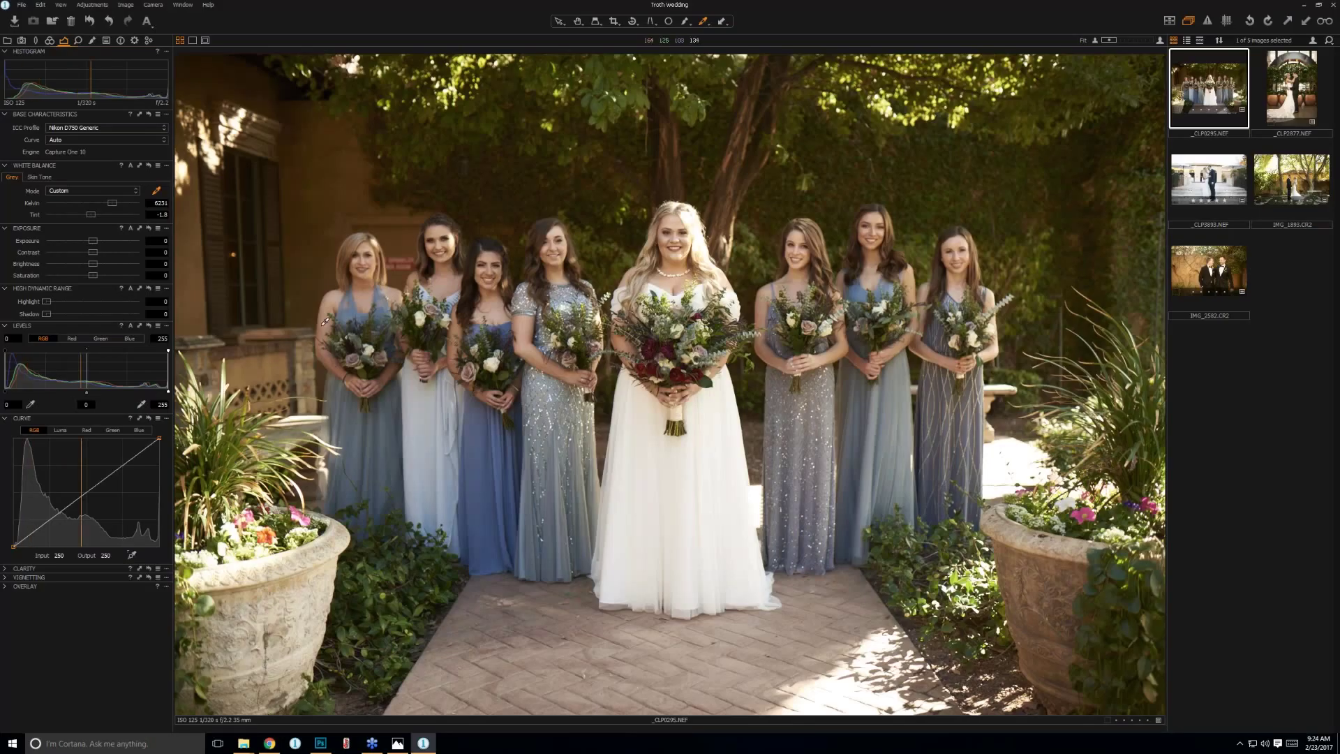
Set the Exposure of the couple's portrait under the metal arch to 1.34 and view the photo of the couple on the steps.
key("alt")
key("alt")
left_click(1304, 71)
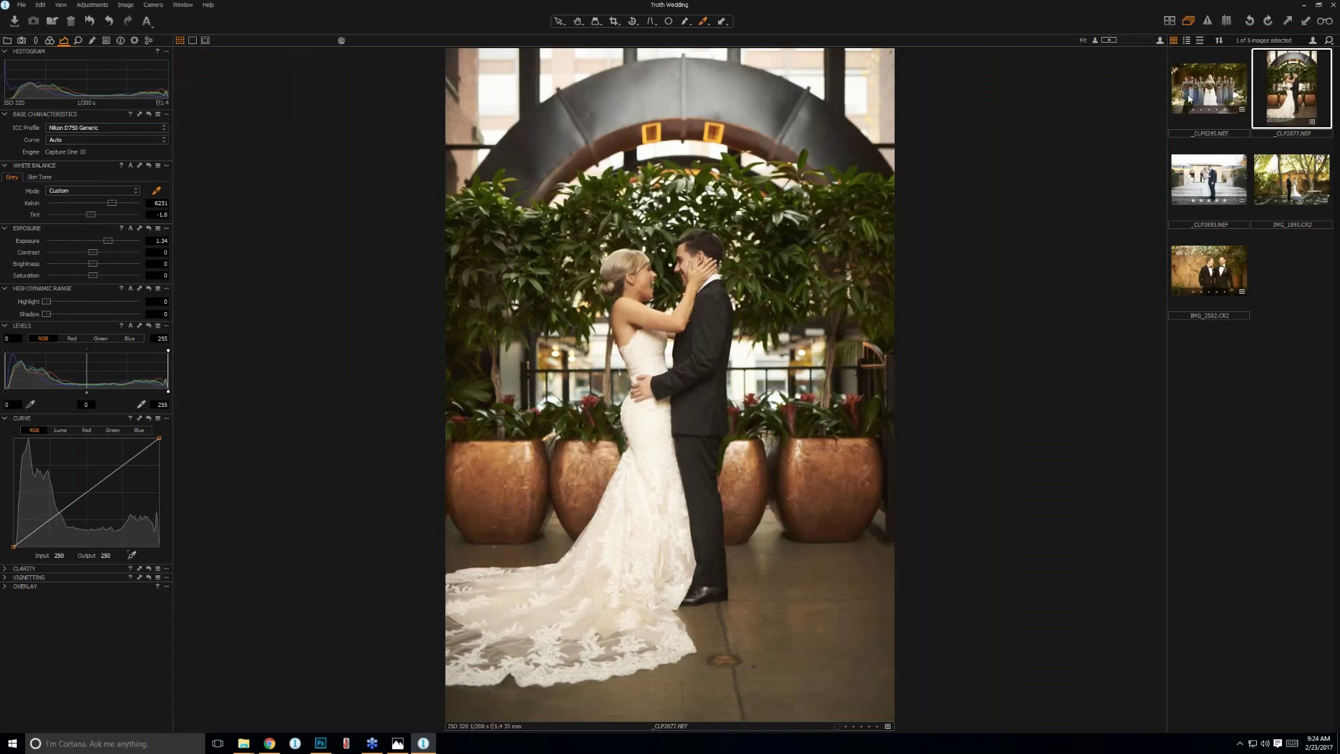
key("Right")
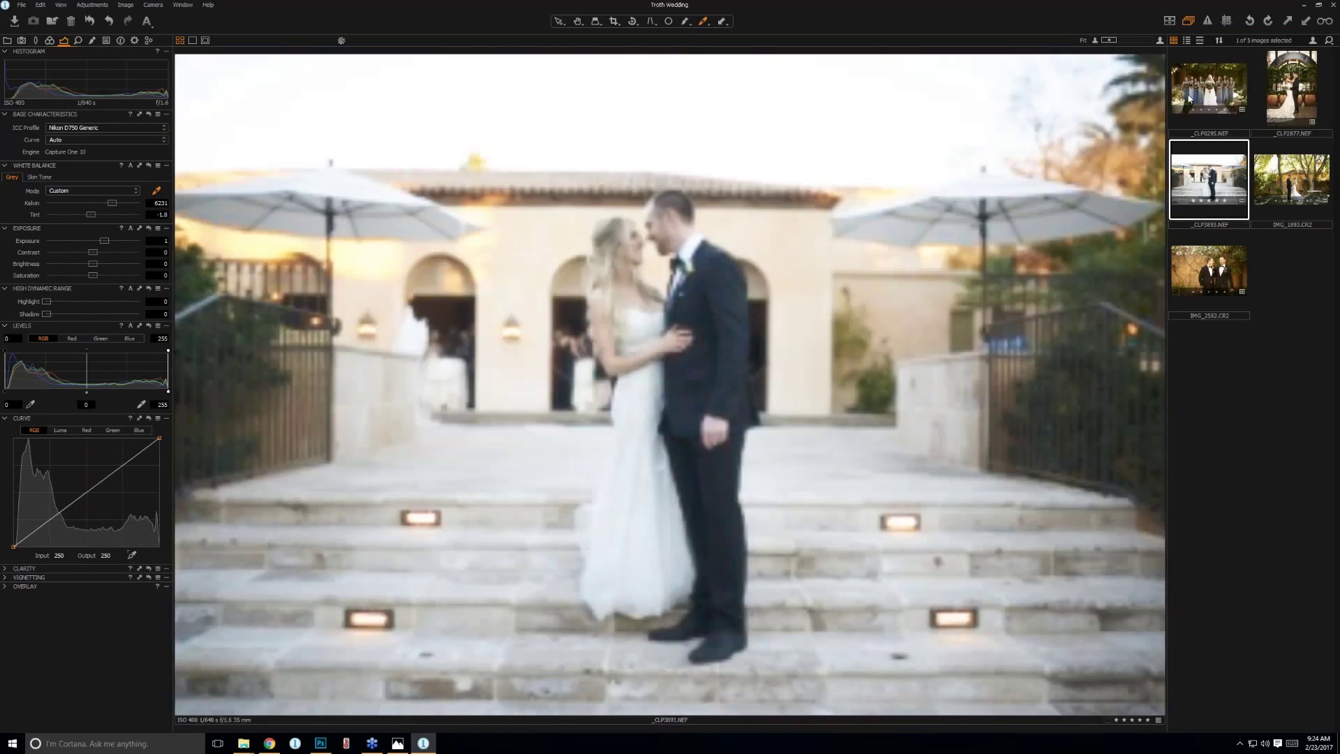
key("Right")
key("Left")
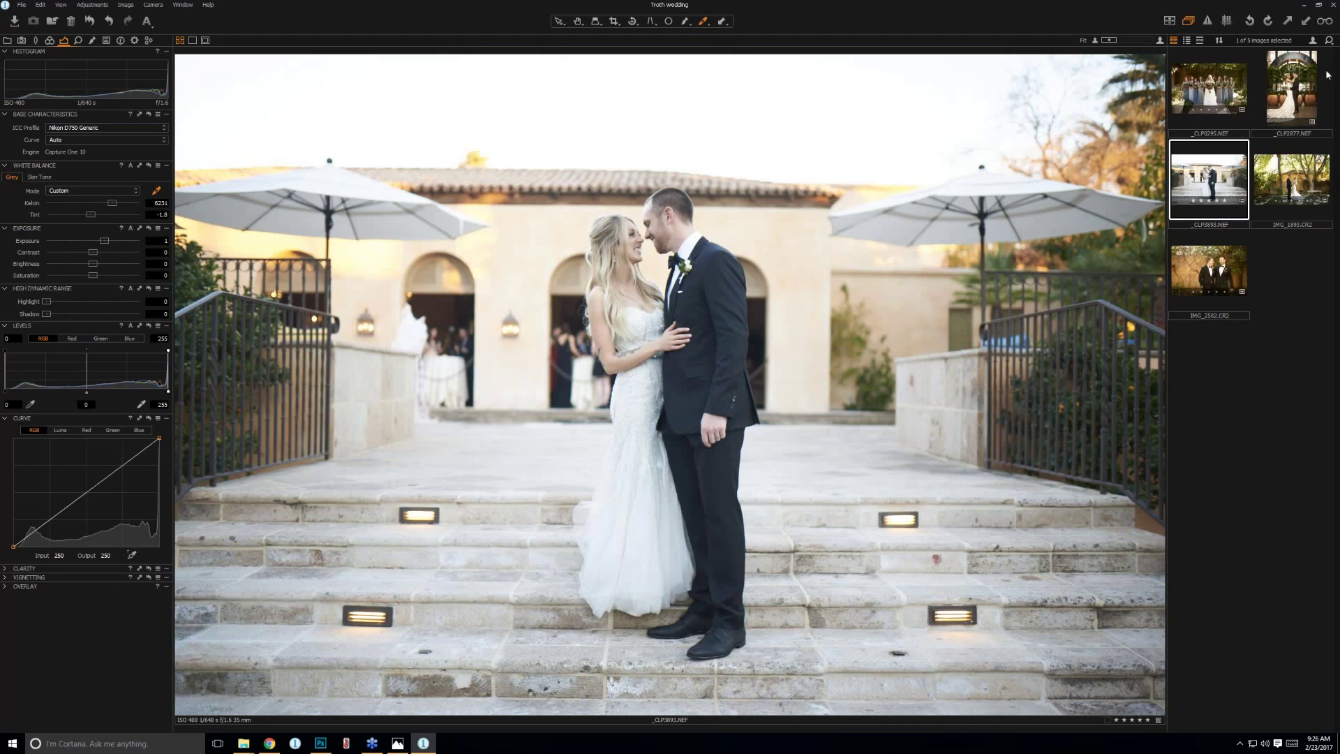
Process the bridesmaids photo with the TIFF 8 Bit Full Size (Adobe RGB) recipe, set to open in Adobe Photoshop CC 2017.
left_click(1237, 88)
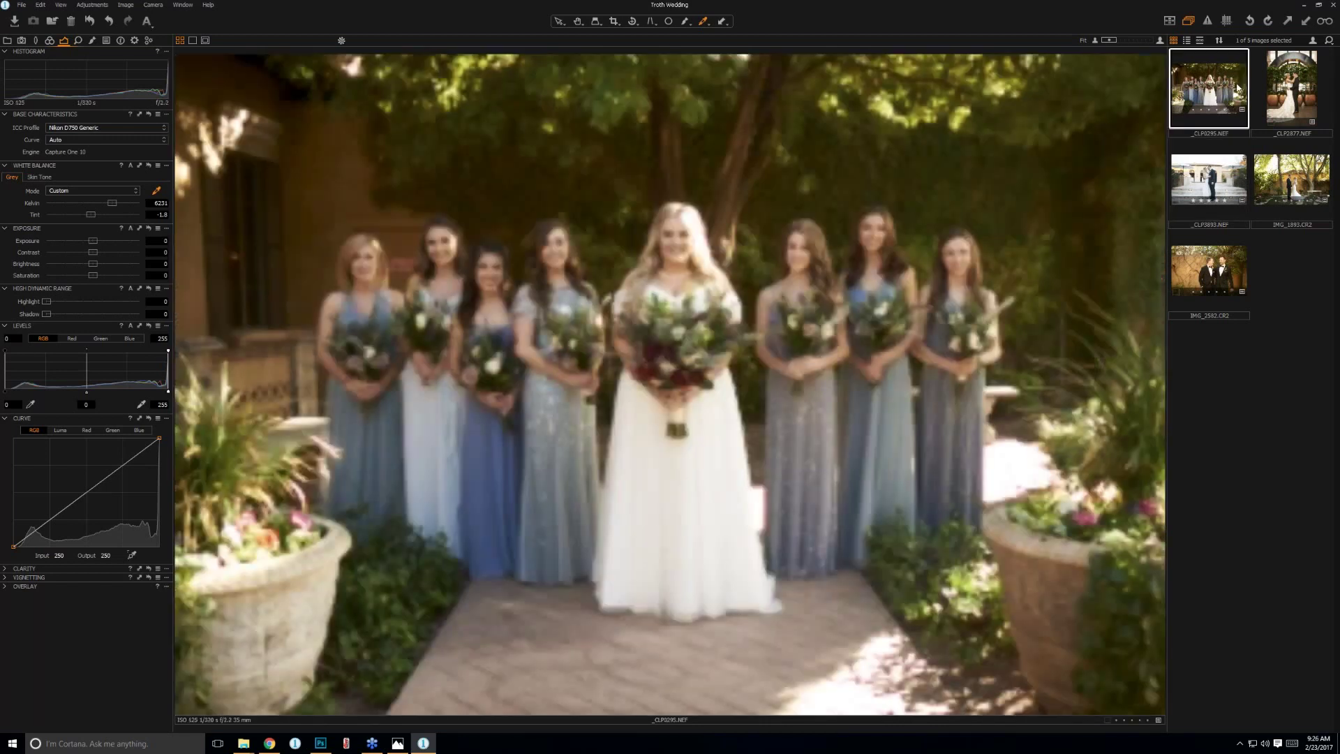
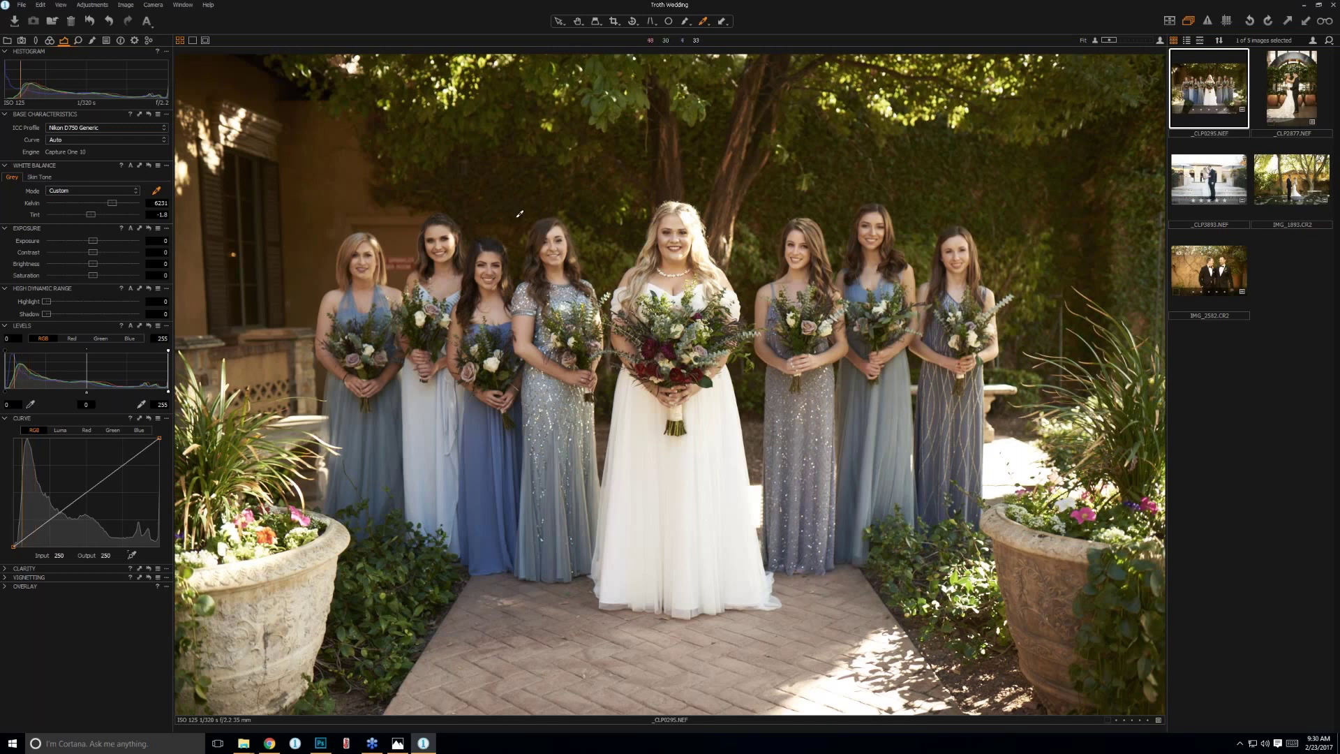
right_click(1208, 104)
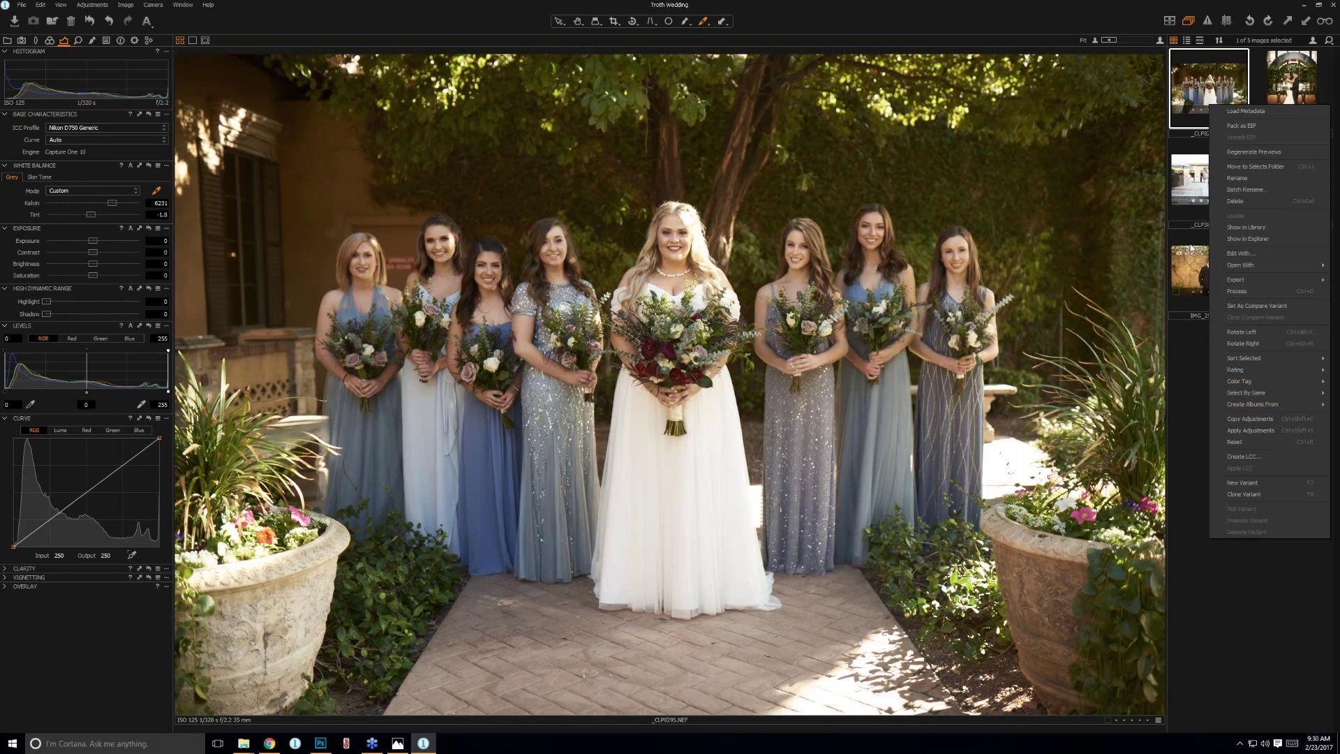
left_click(134, 40)
left_click(135, 46)
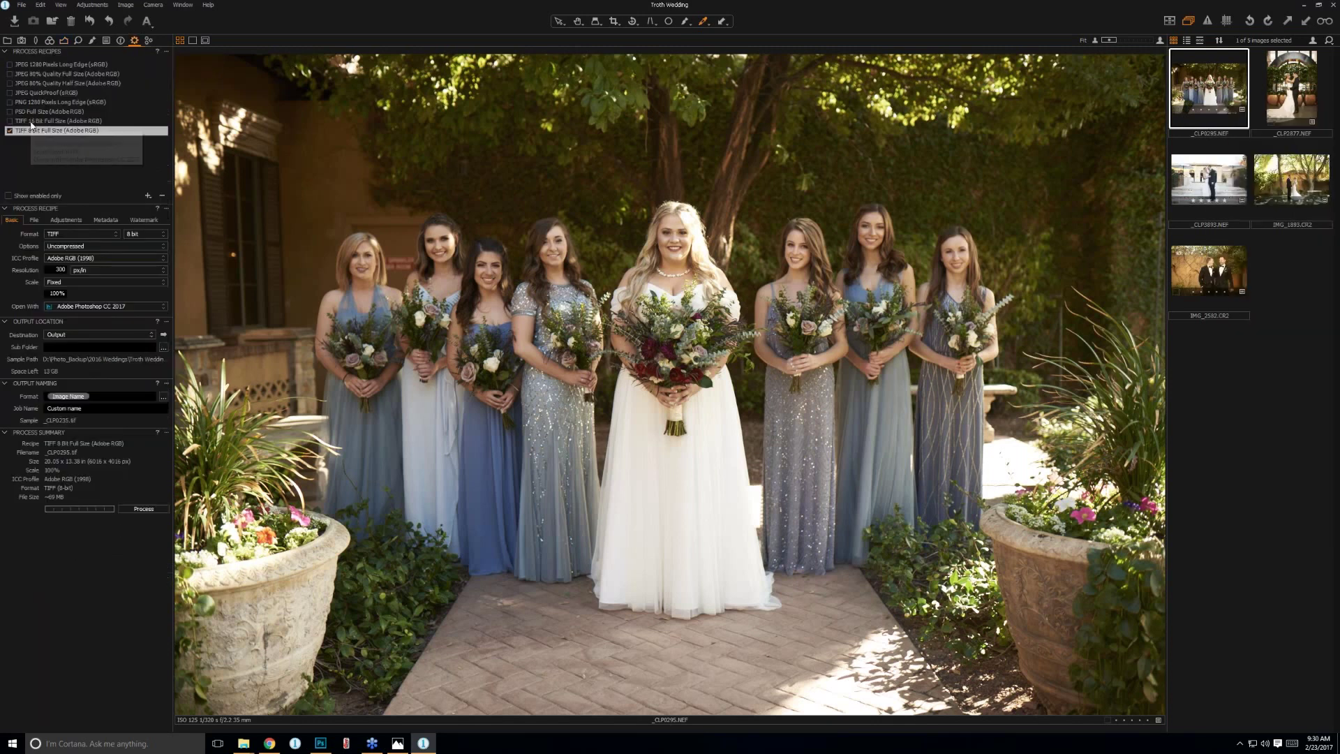
left_click(93, 307)
left_click(77, 330)
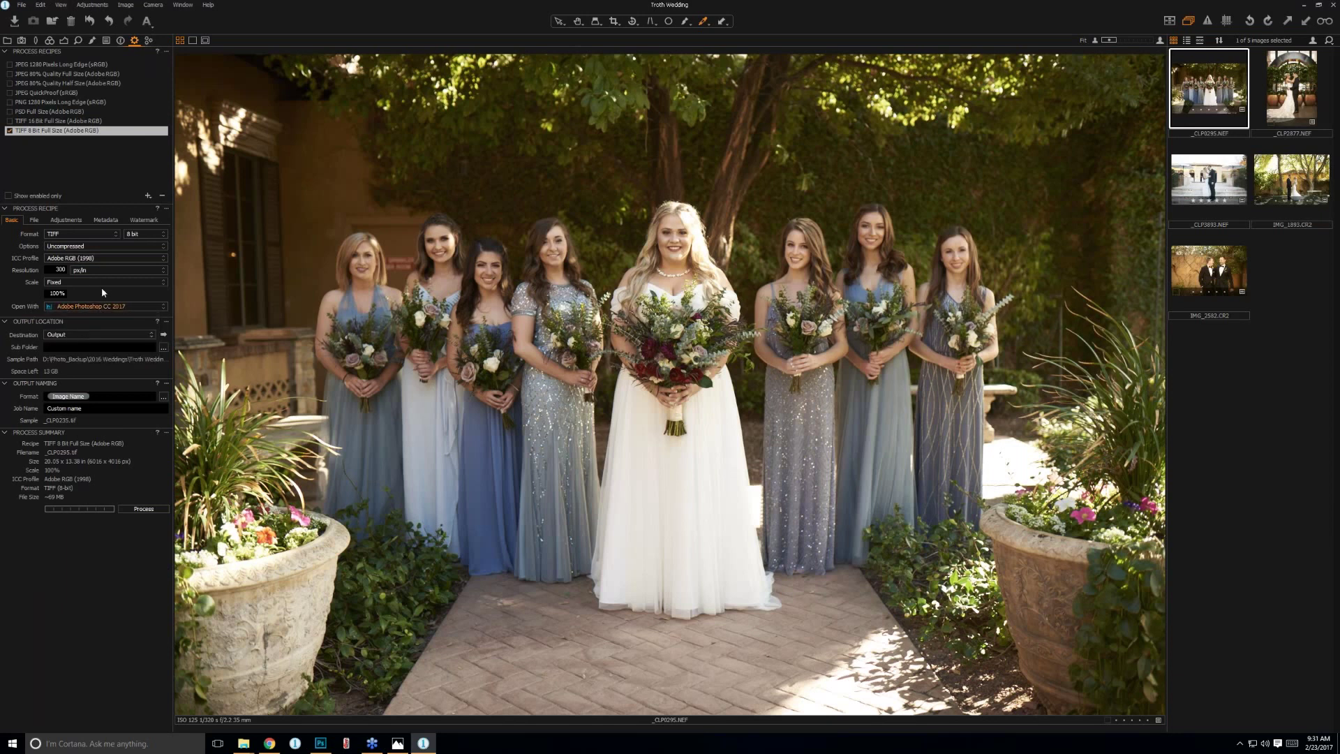
left_click(142, 508)
left_click(707, 392)
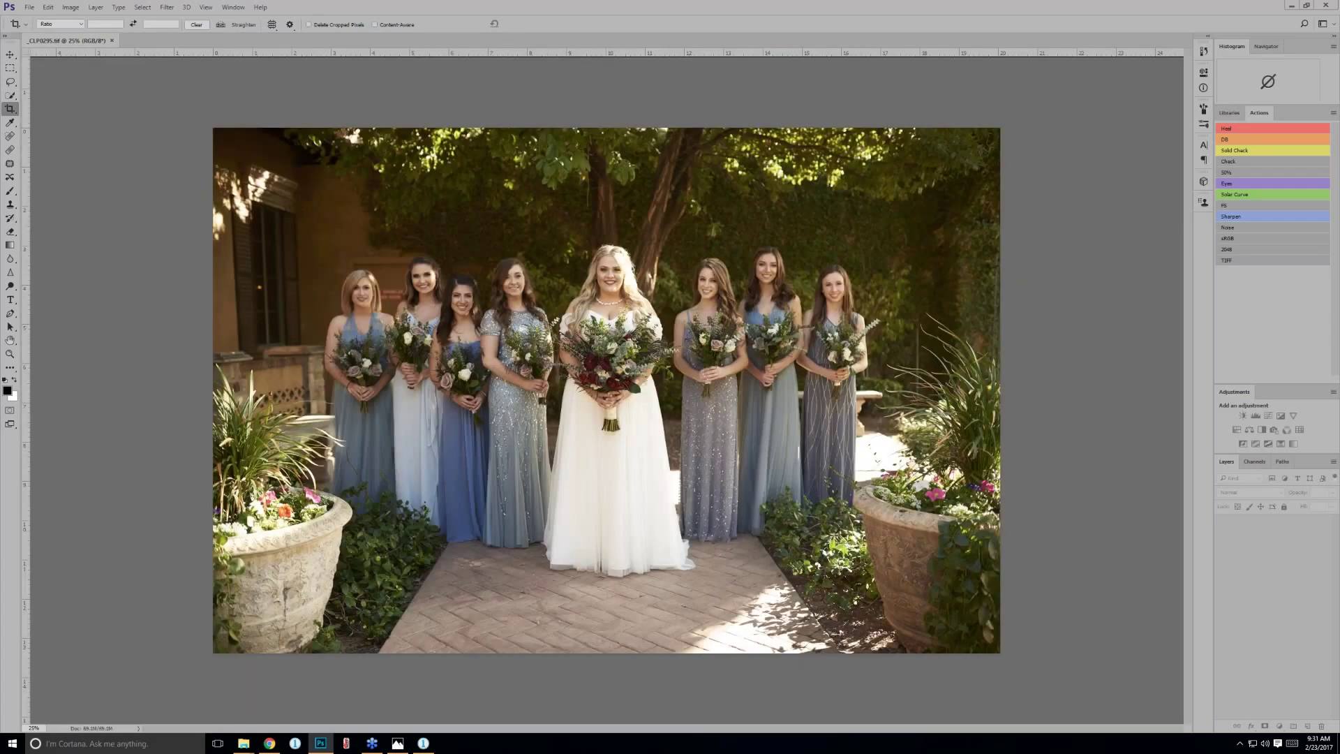
Switch back to Capture One and view the Red, Green and Blue channel curves of the bridesmaids photo.
left_click(423, 742)
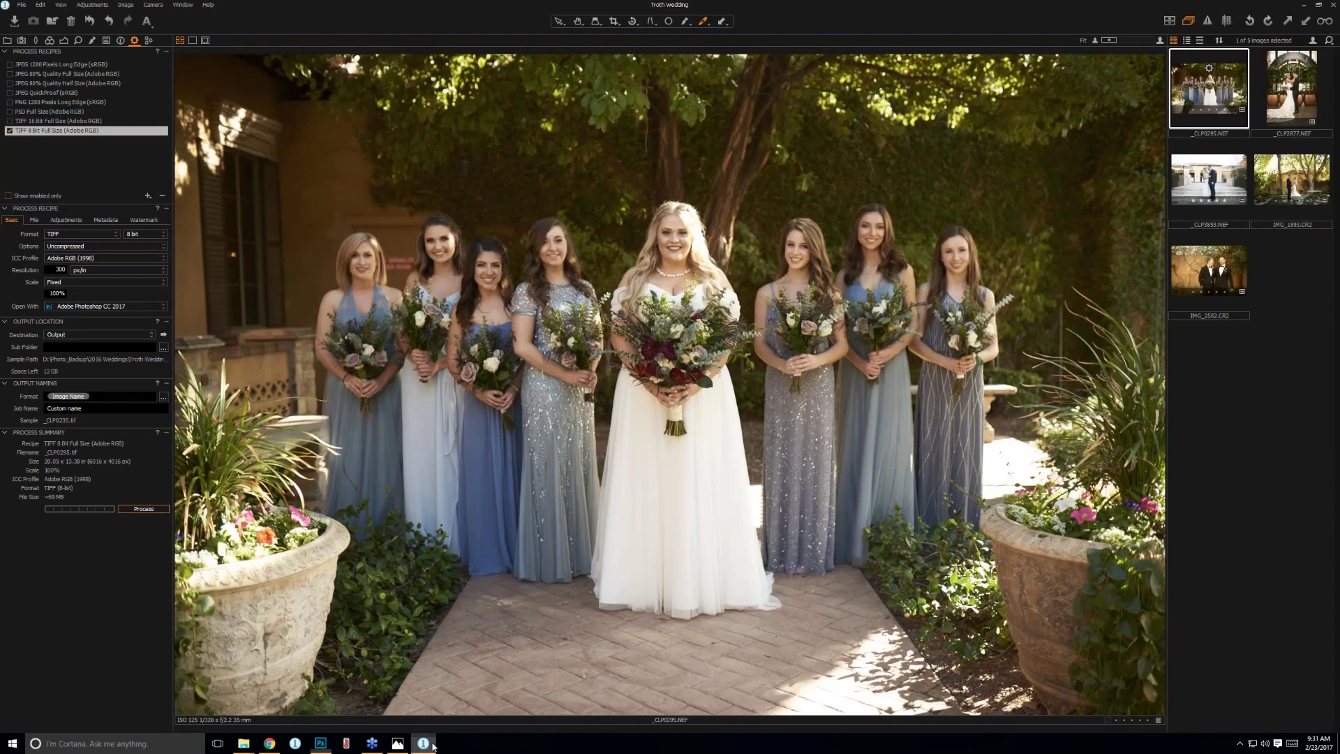
left_click(63, 40)
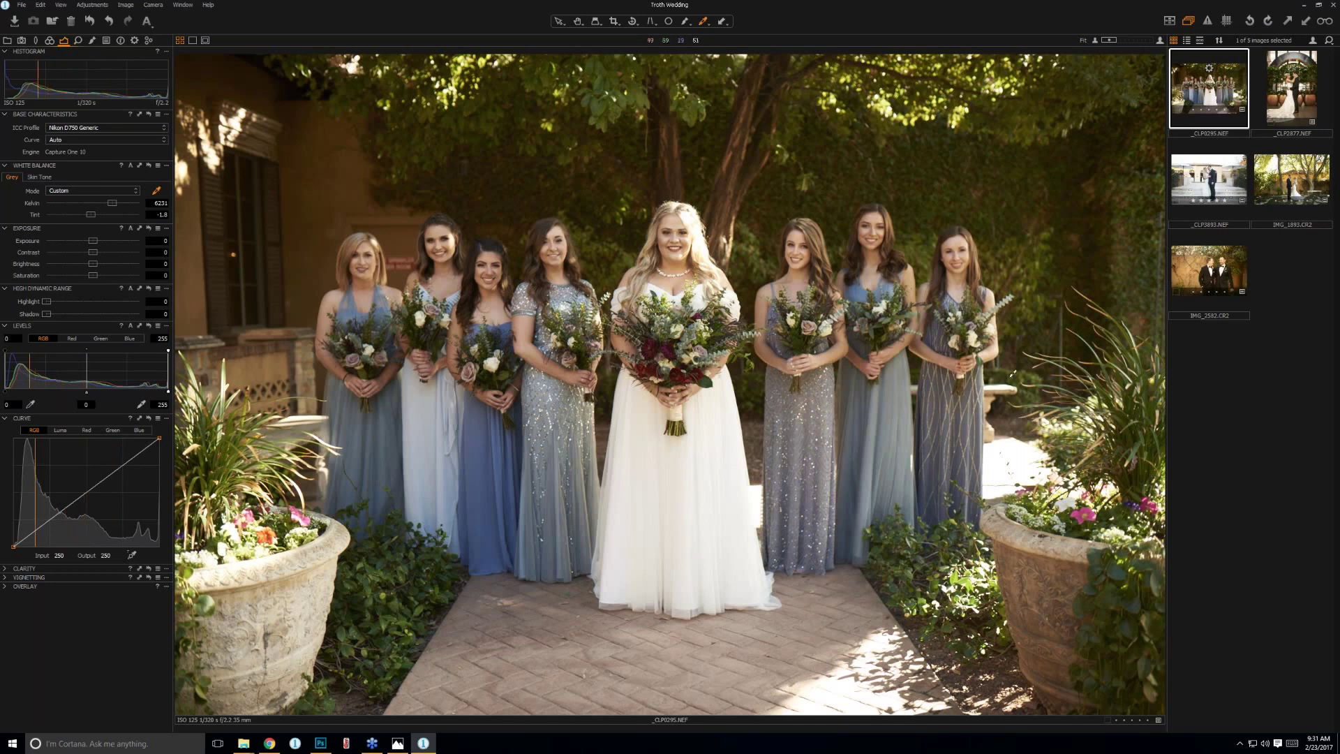
left_click(1281, 90)
left_click(1209, 87)
left_click(87, 430)
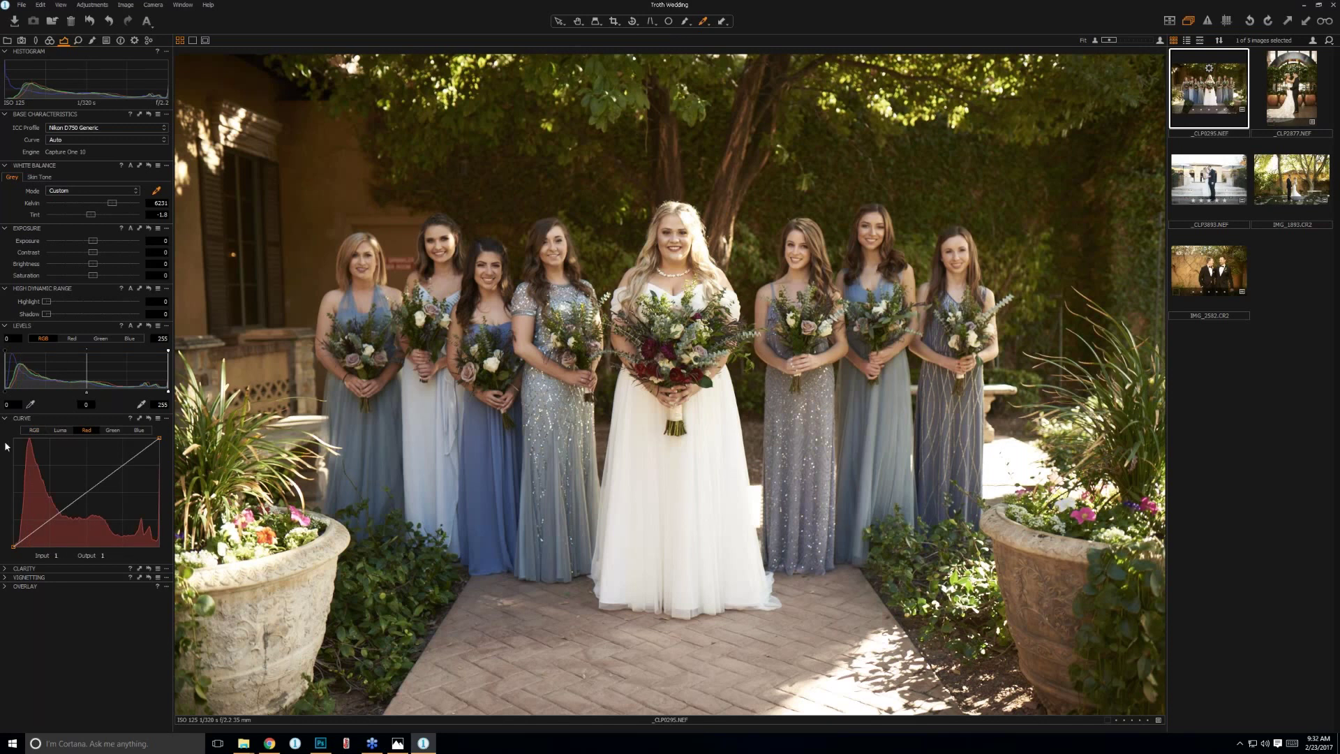
left_click(111, 430)
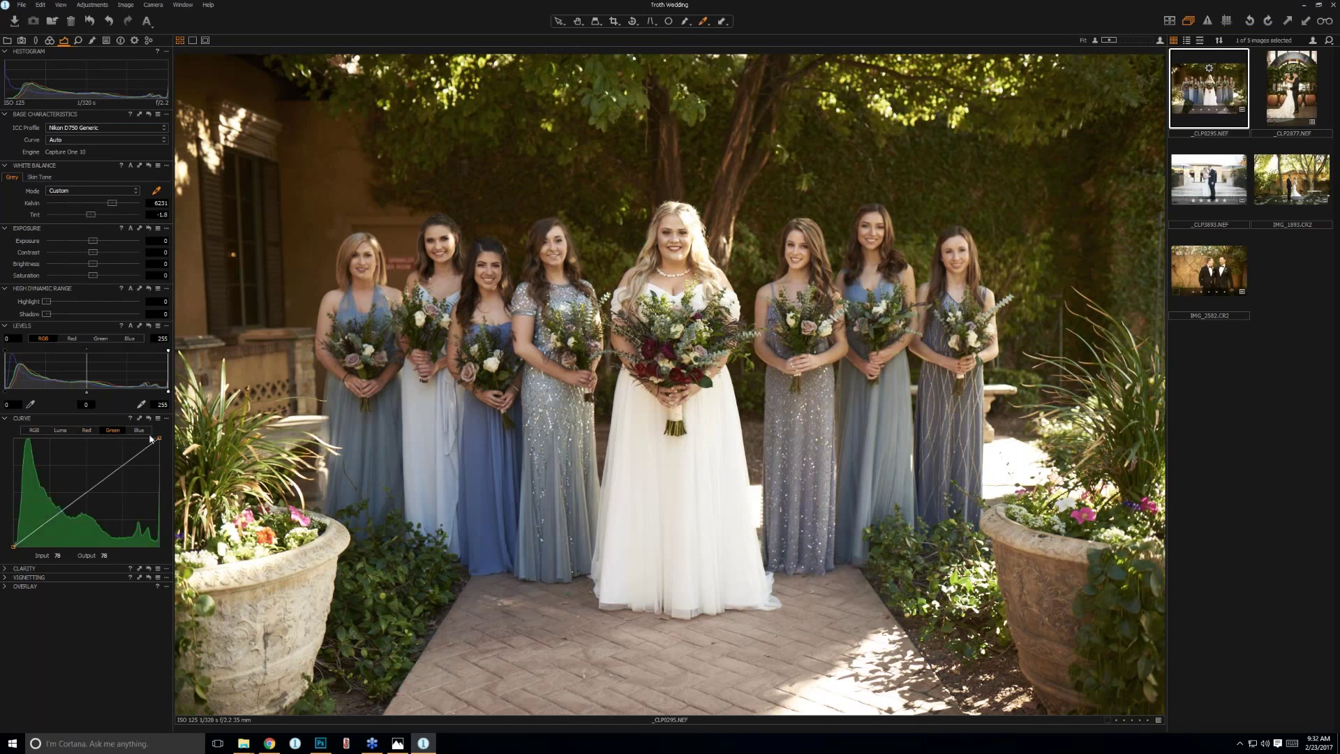
left_click(139, 430)
Try raising the midtones of the Red channel curve on the bridesmaids photo.
left_click(84, 430)
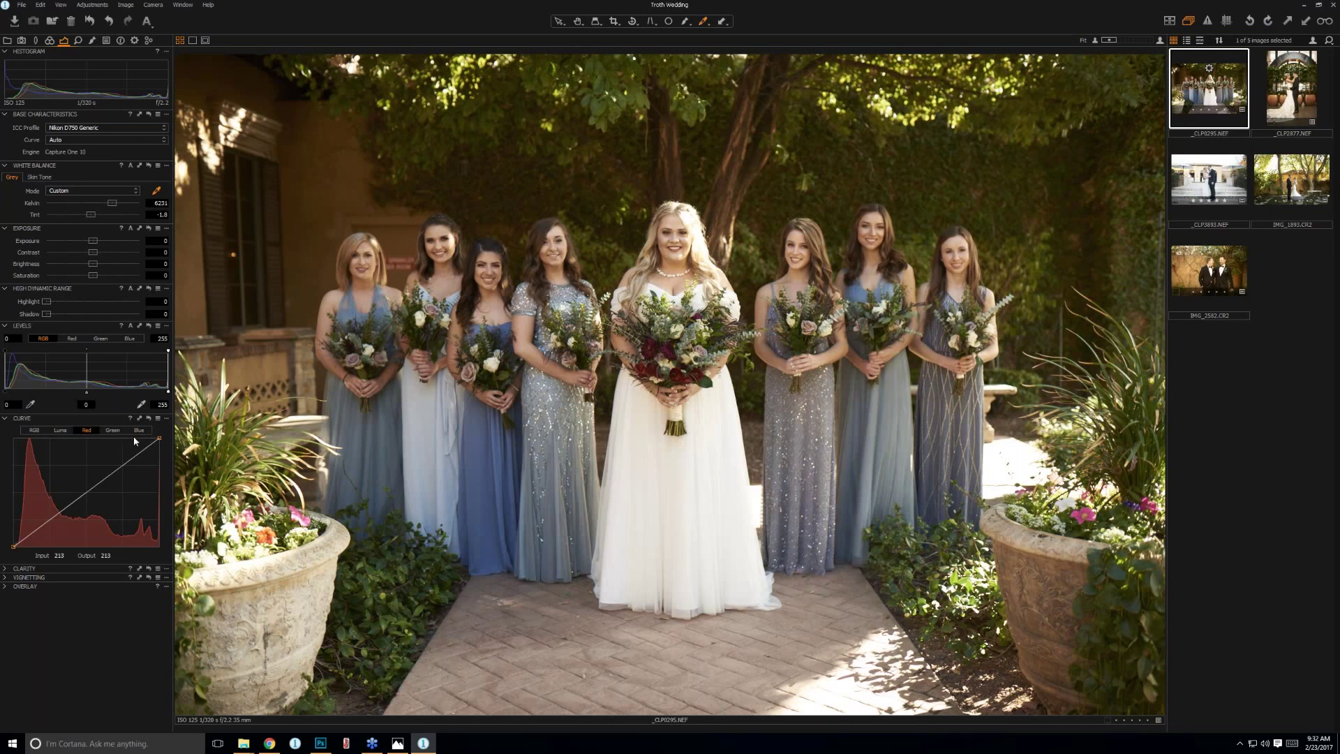
left_click(90, 490)
left_click_drag(91, 492, 89, 487)
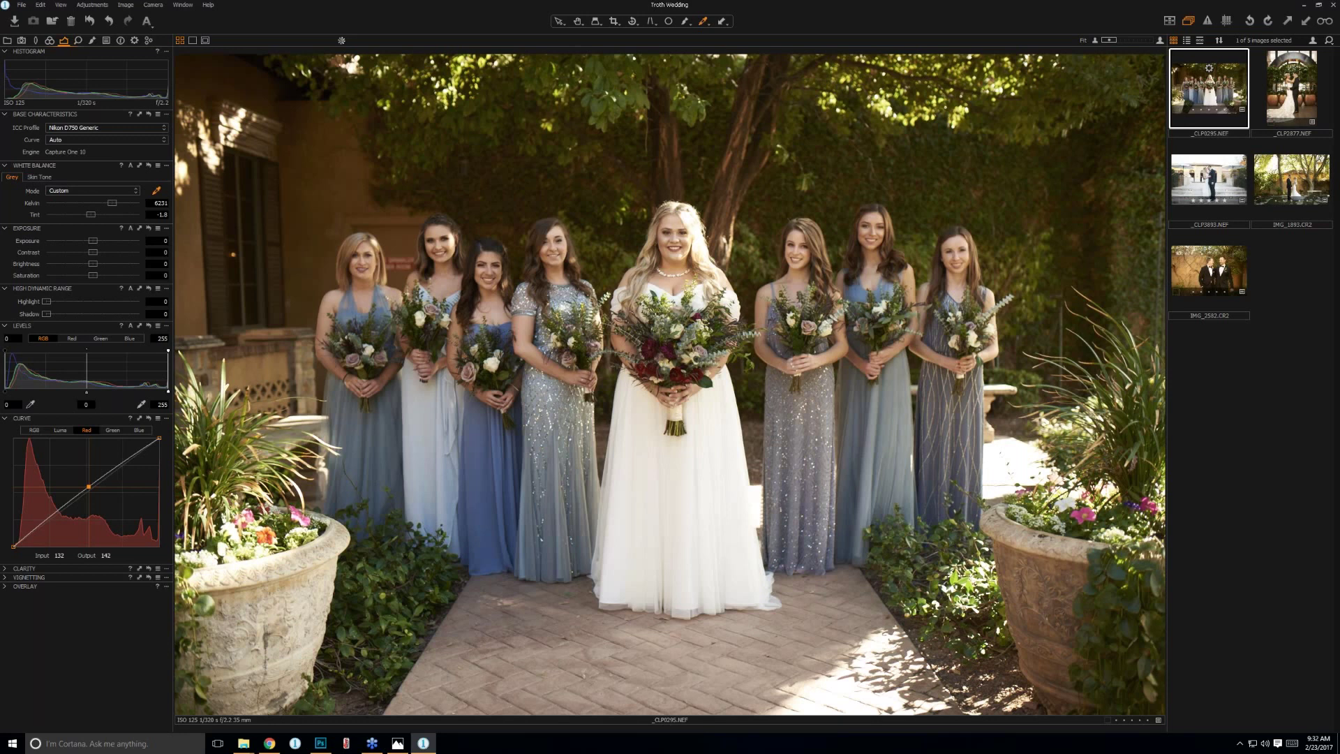
left_click_drag(89, 486, 87, 484)
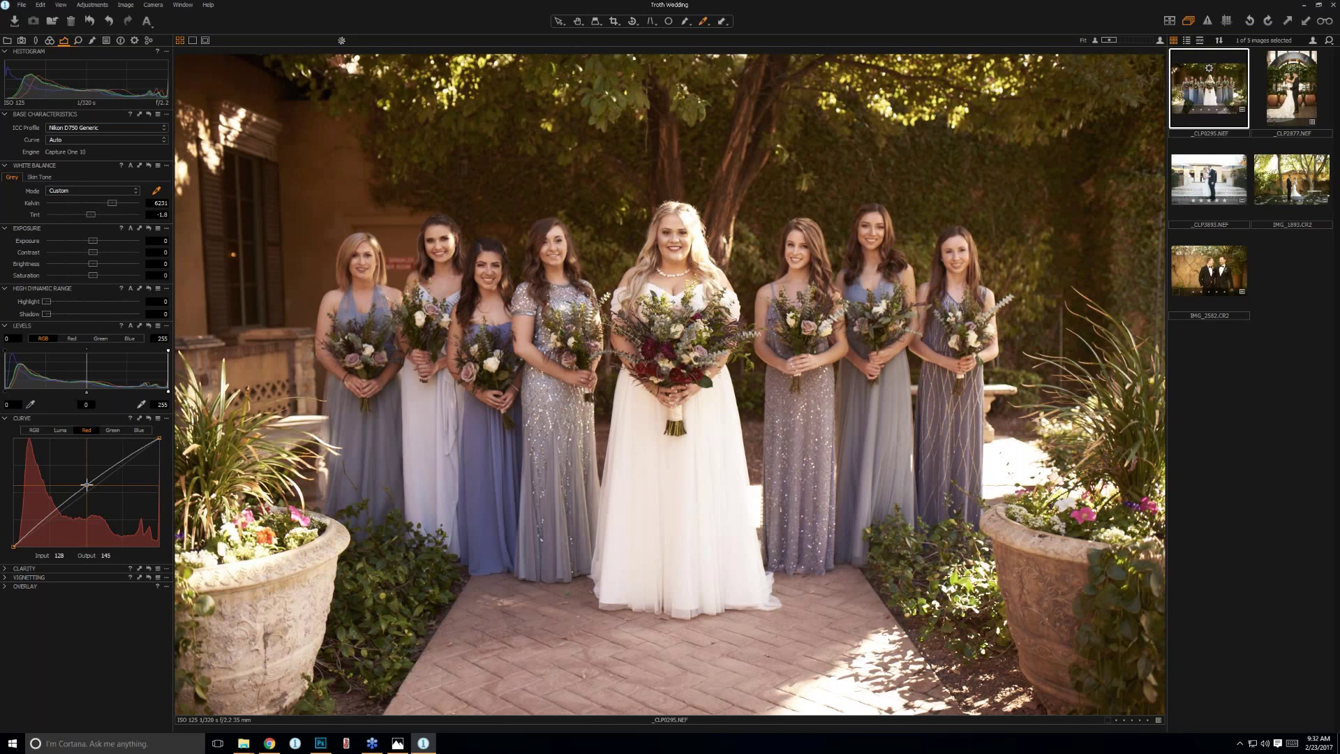
left_click_drag(87, 483, 101, 473)
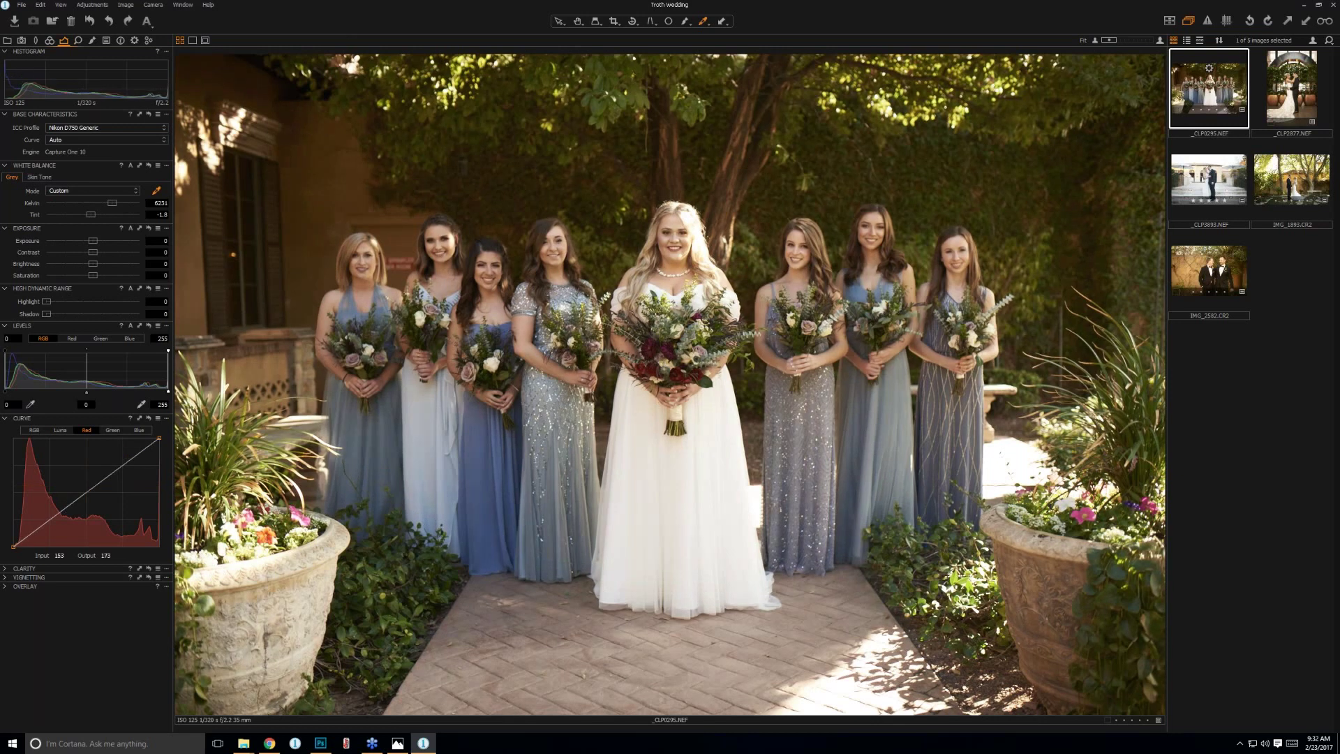
Try pulling down the white end and highlights of the RGB curve, and undo it.
left_click(40, 430)
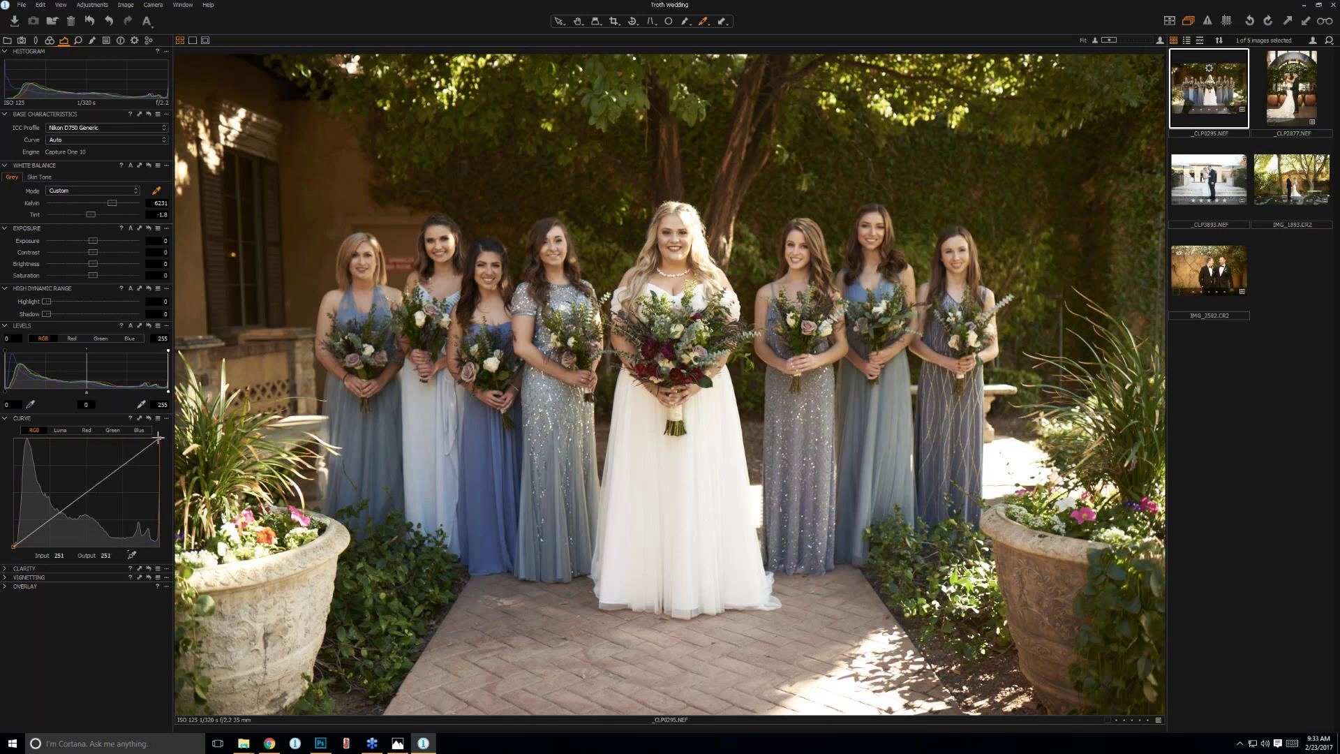
left_click(161, 438)
left_click_drag(162, 445, 134, 467)
left_click(137, 476)
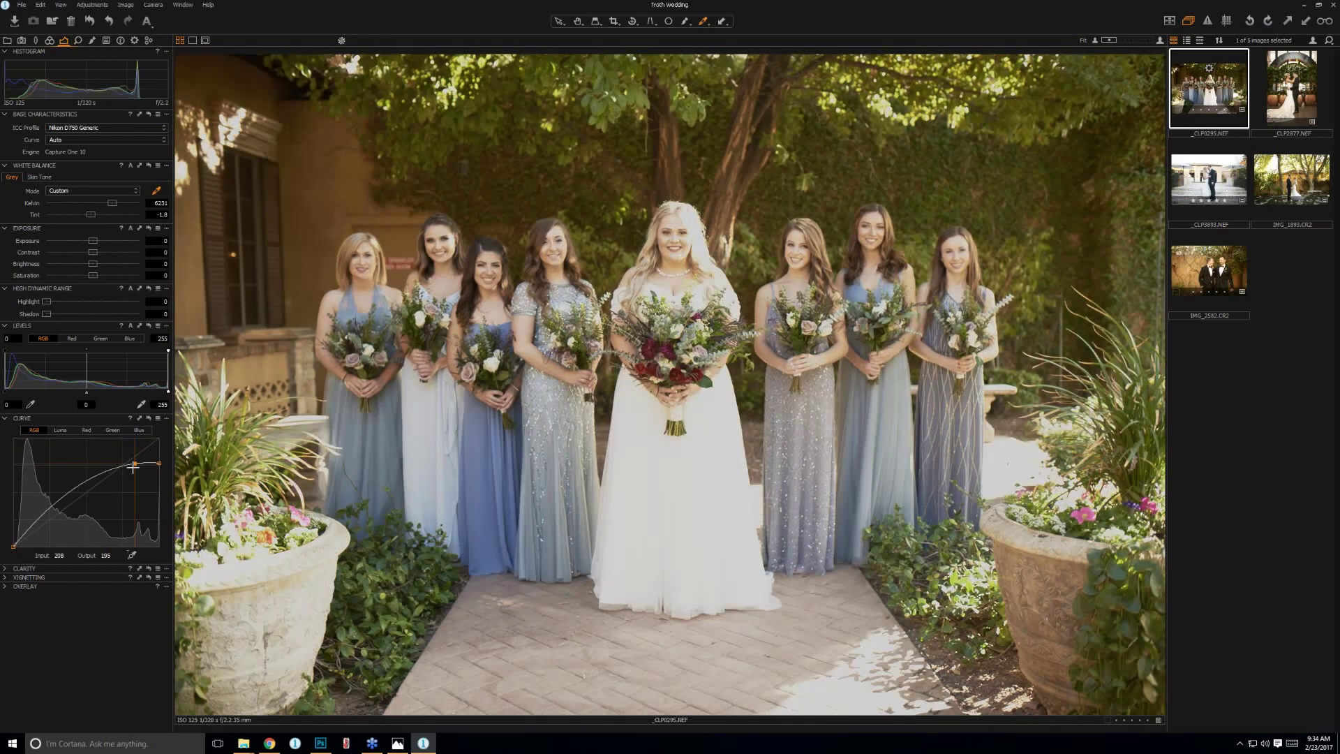
key("ctrl+z")
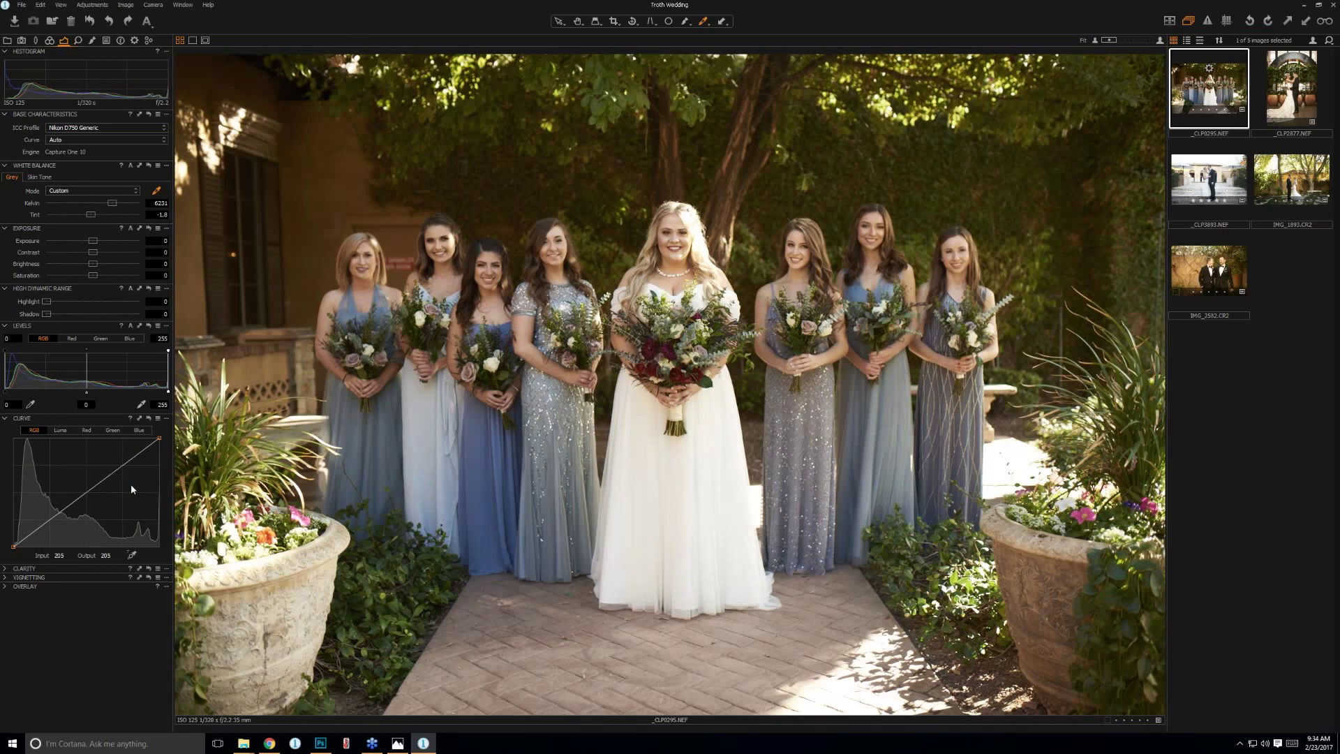
Add a highlight point to the RGB curve and raise it above the diagonal to brighten the bridesmaids photo.
left_click(148, 447)
left_click_drag(148, 449, 146, 444)
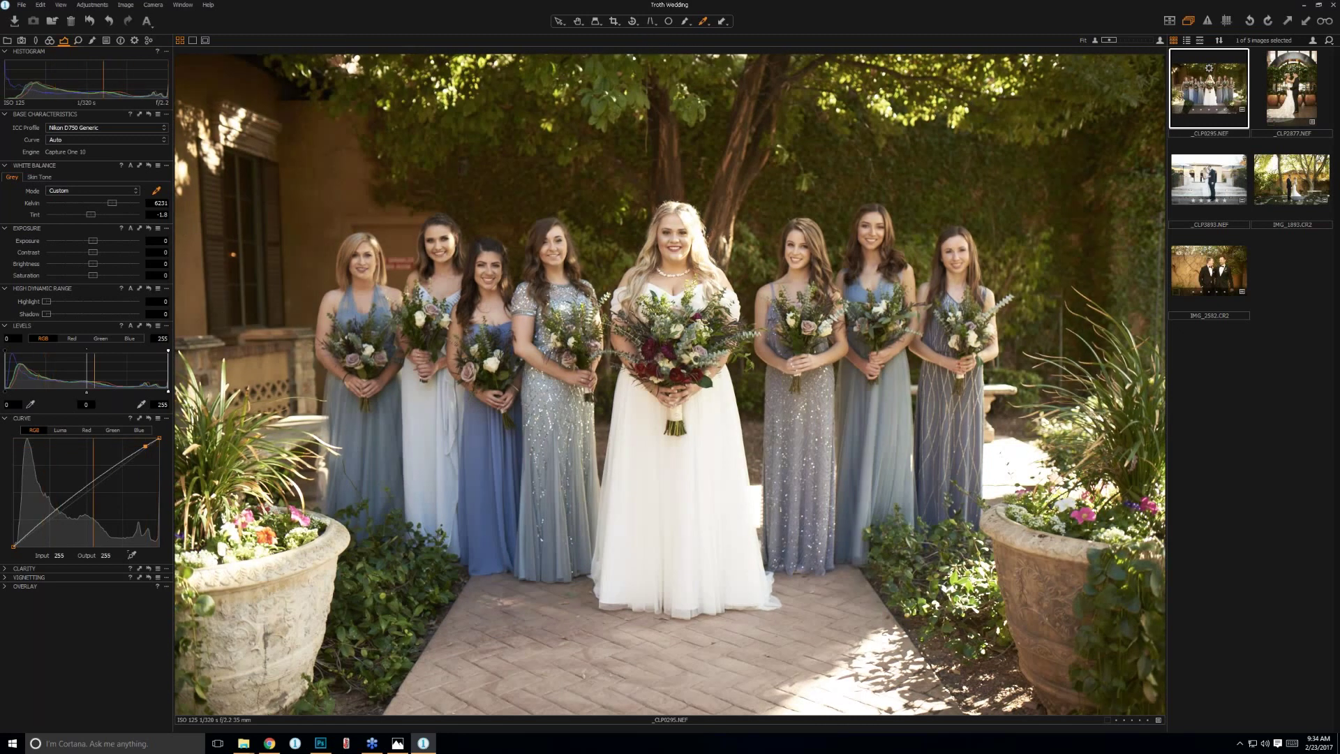
left_click_drag(145, 446, 146, 443)
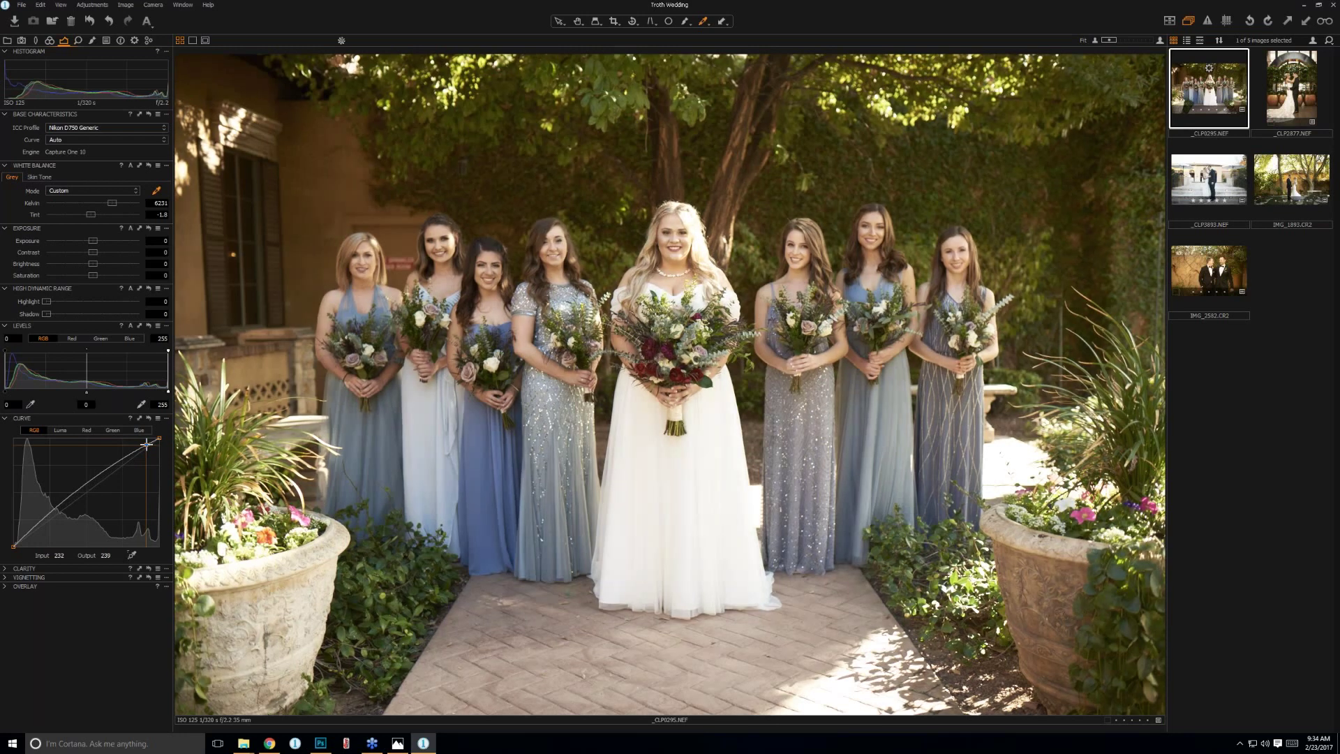
left_click_drag(146, 444, 147, 443)
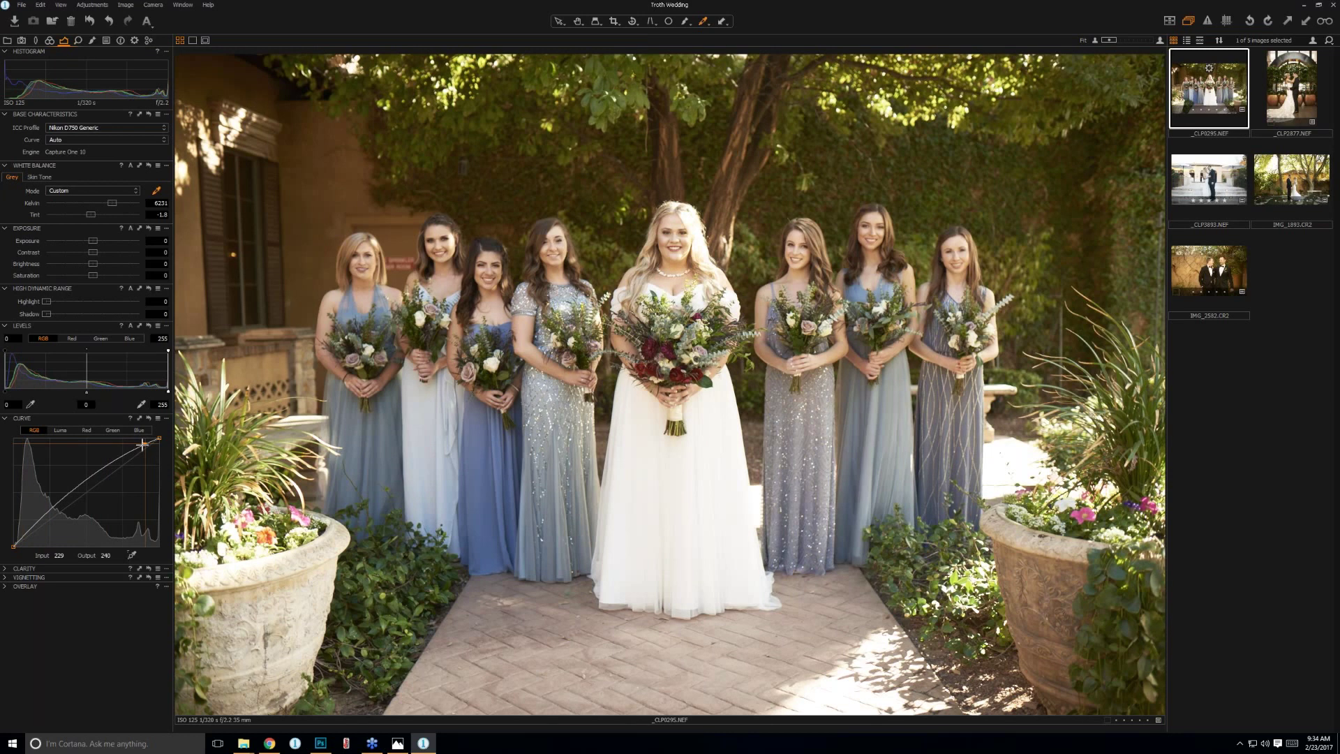
left_click_drag(142, 445, 136, 446)
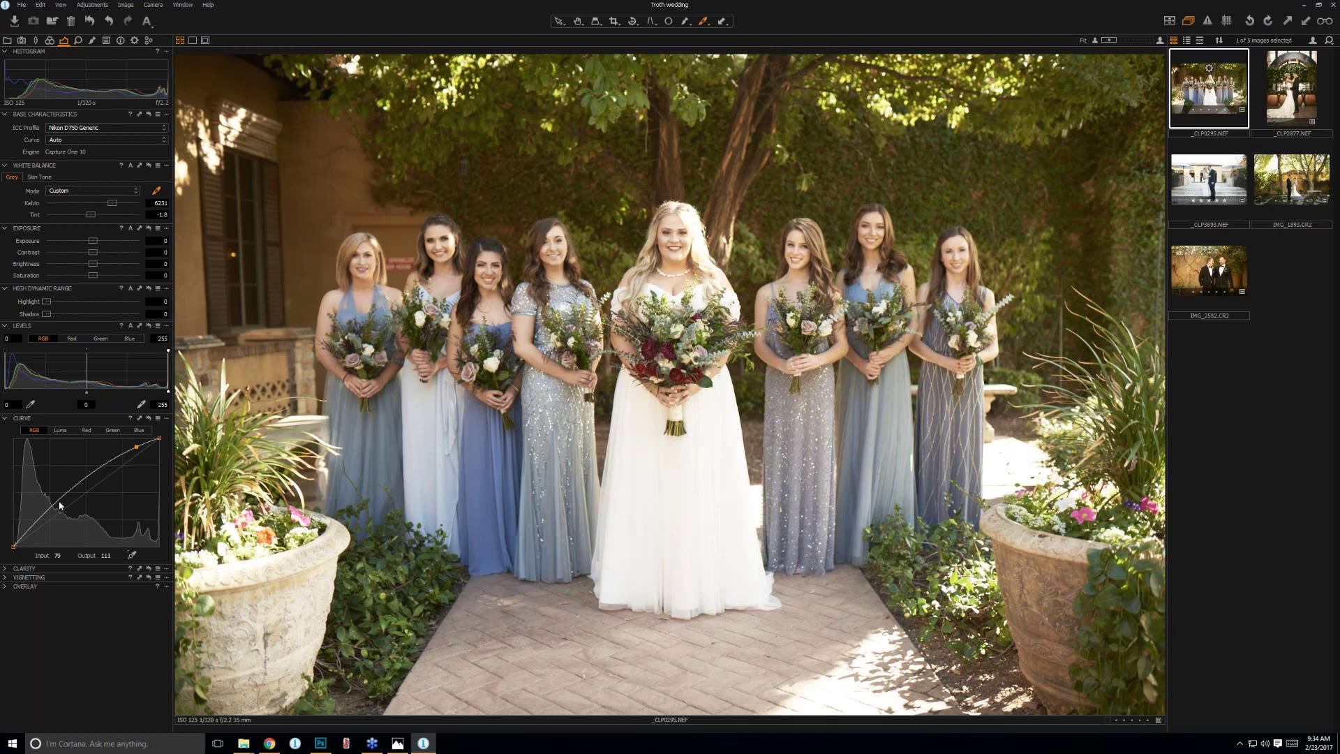
Try a lowered shadow point on the RGB curve at about input 74, output 77, and remove it.
left_click(57, 502)
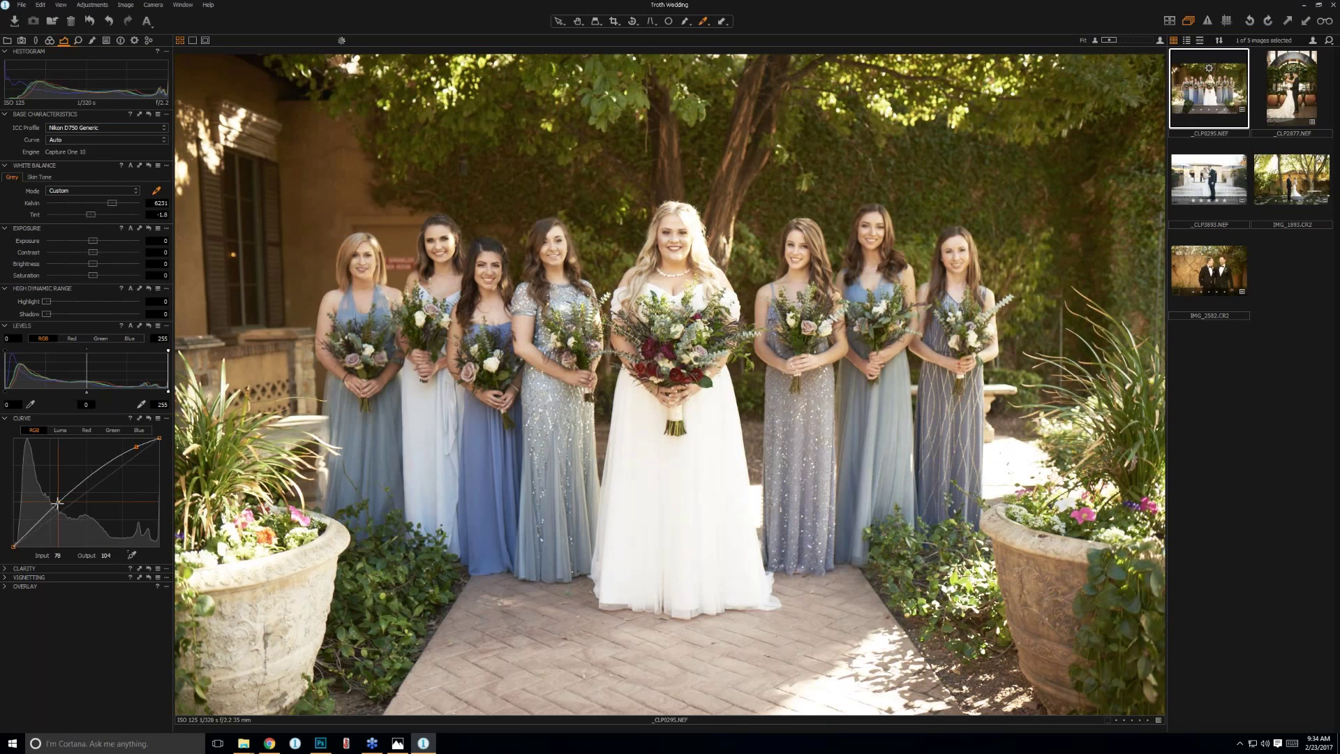
left_click_drag(58, 502, 54, 513)
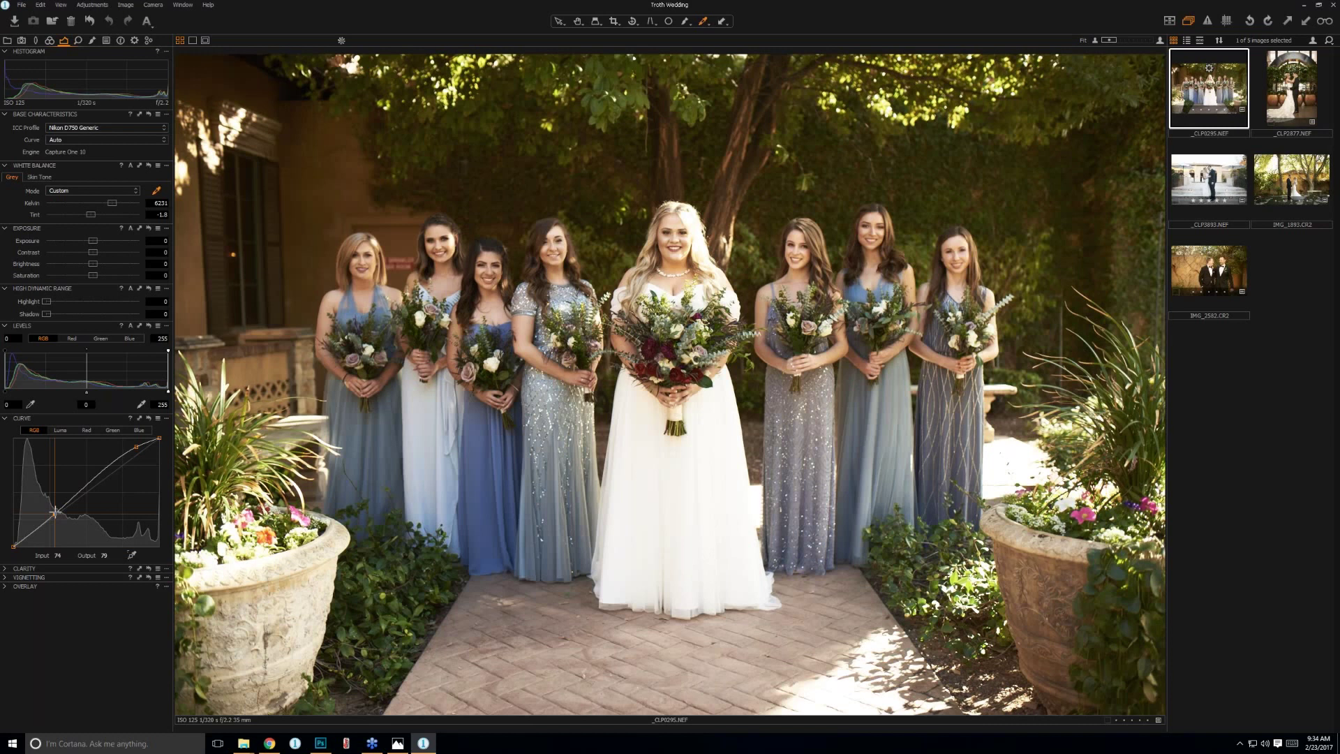
left_click_drag(54, 513, 55, 513)
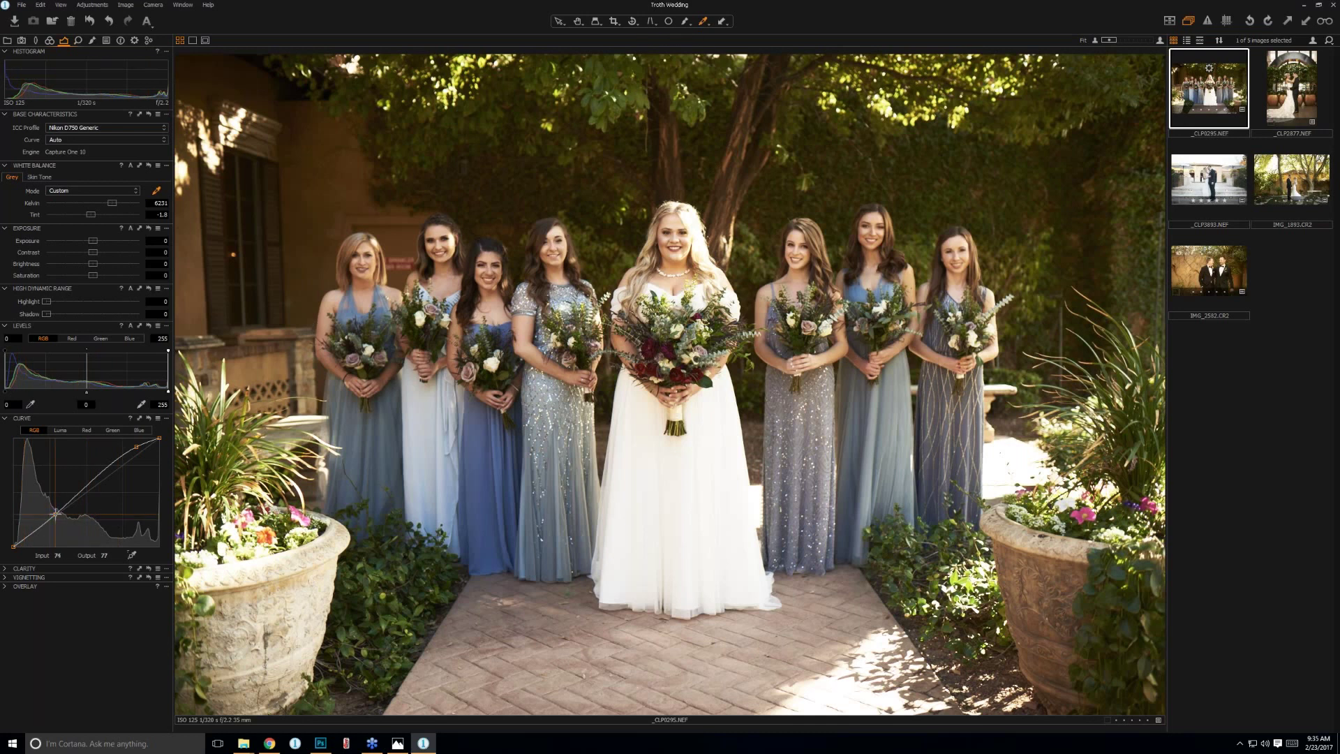
left_click_drag(56, 513, 54, 513)
right_click(54, 512)
left_click(77, 520)
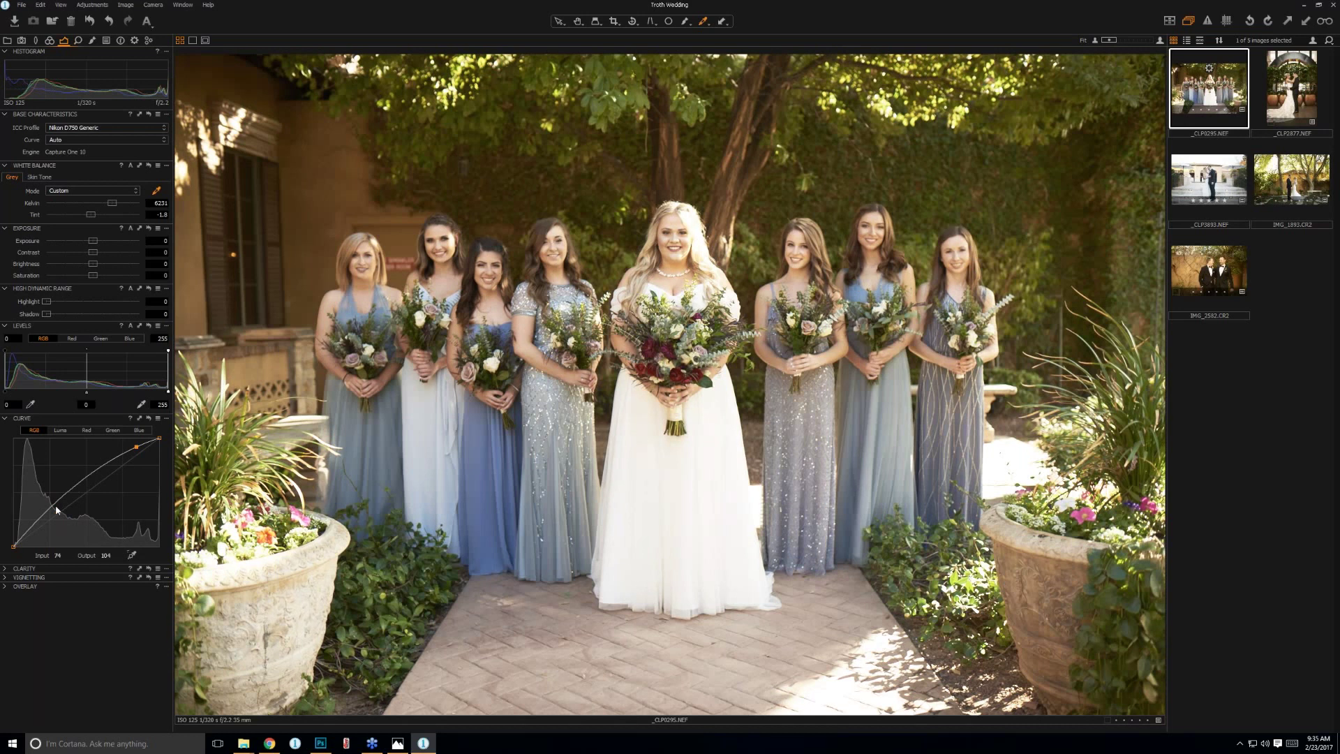
Lower the RGB curve's shadows with a point at about input 71, output 76, and a second, darker point below it.
left_click_drag(56, 504, 52, 523)
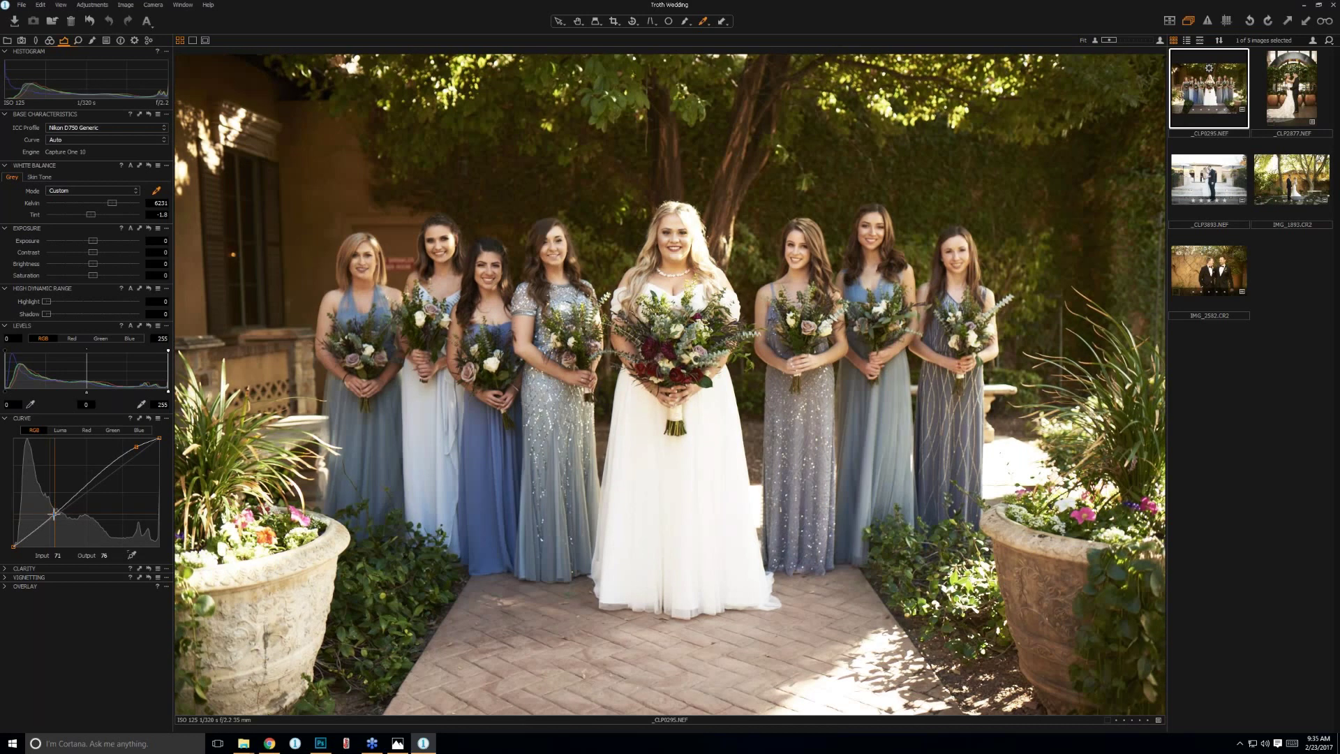
left_click_drag(53, 514, 55, 515)
left_click(44, 523)
left_click_drag(44, 524, 41, 529)
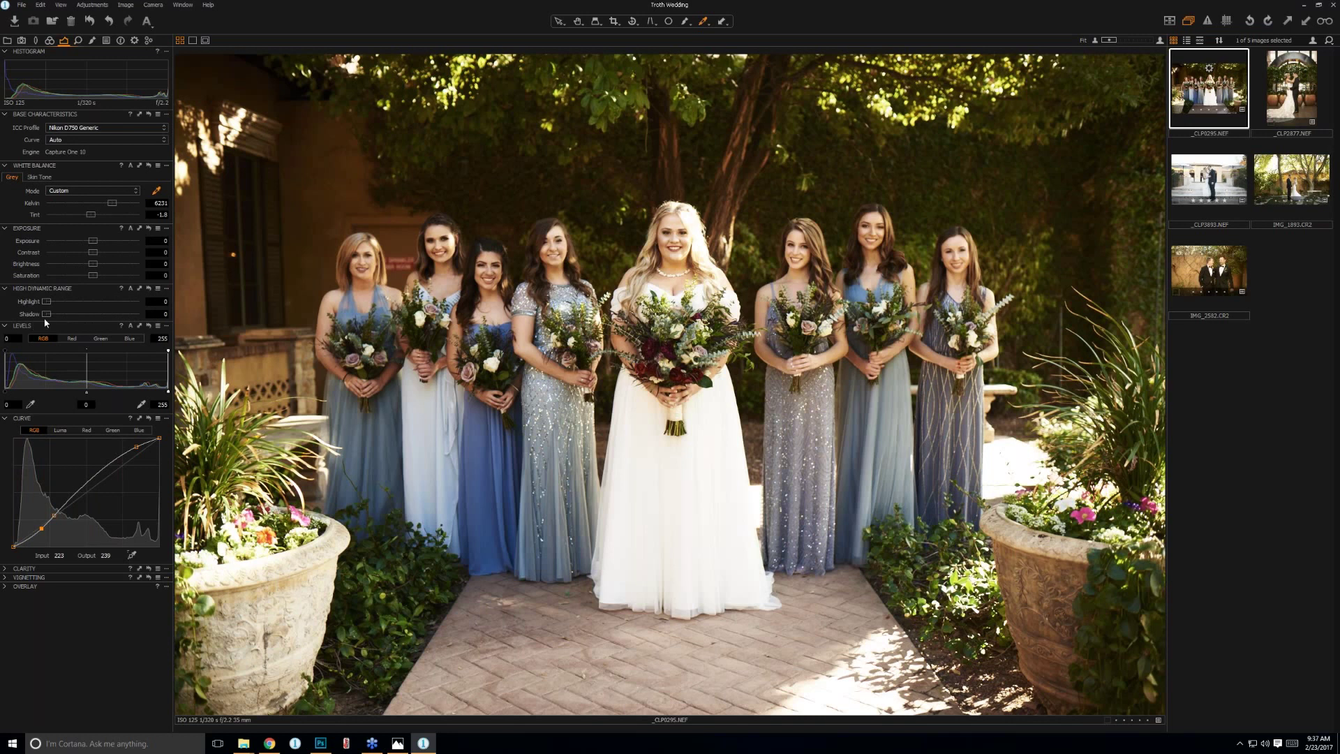
Set the High Dynamic Range Shadow to 8 and Highlight to 100 for the bridesmaids photo.
key("ctrl+z")
left_click_drag(45, 314, 54, 321)
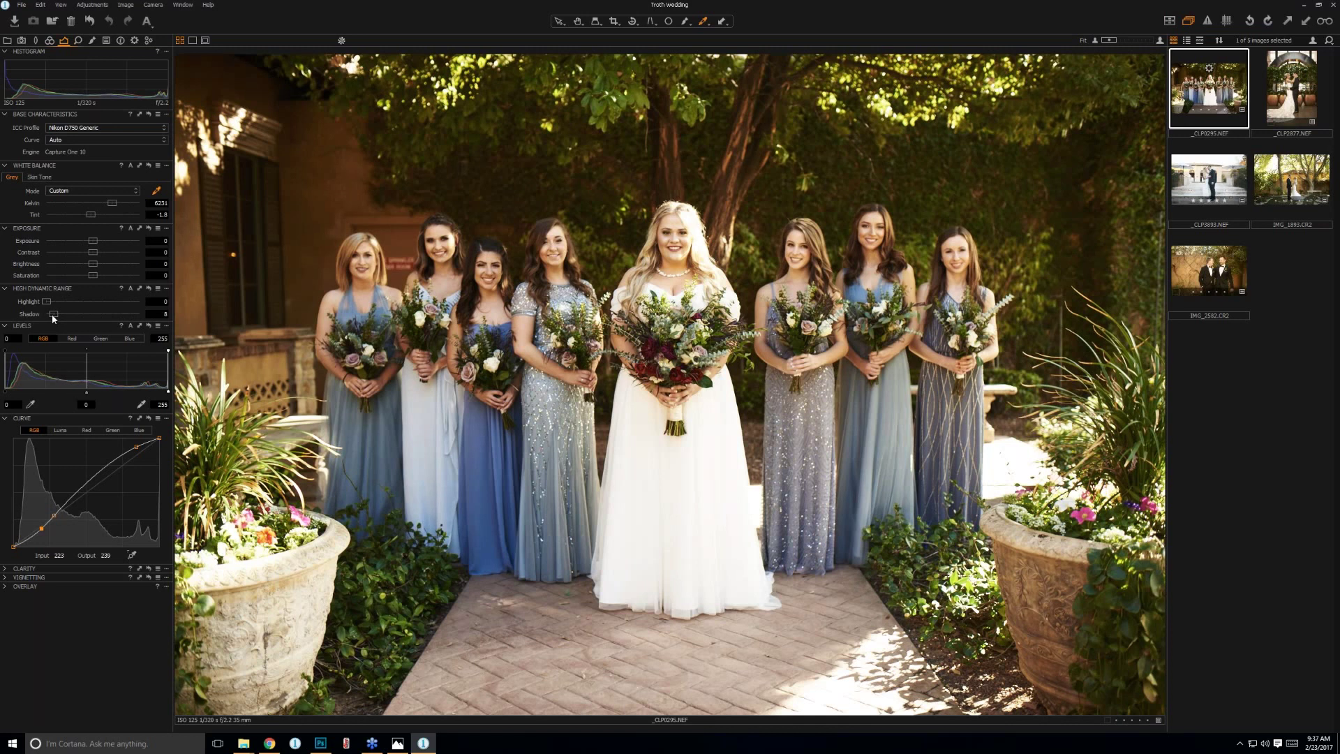
left_click_drag(46, 300, 298, 301)
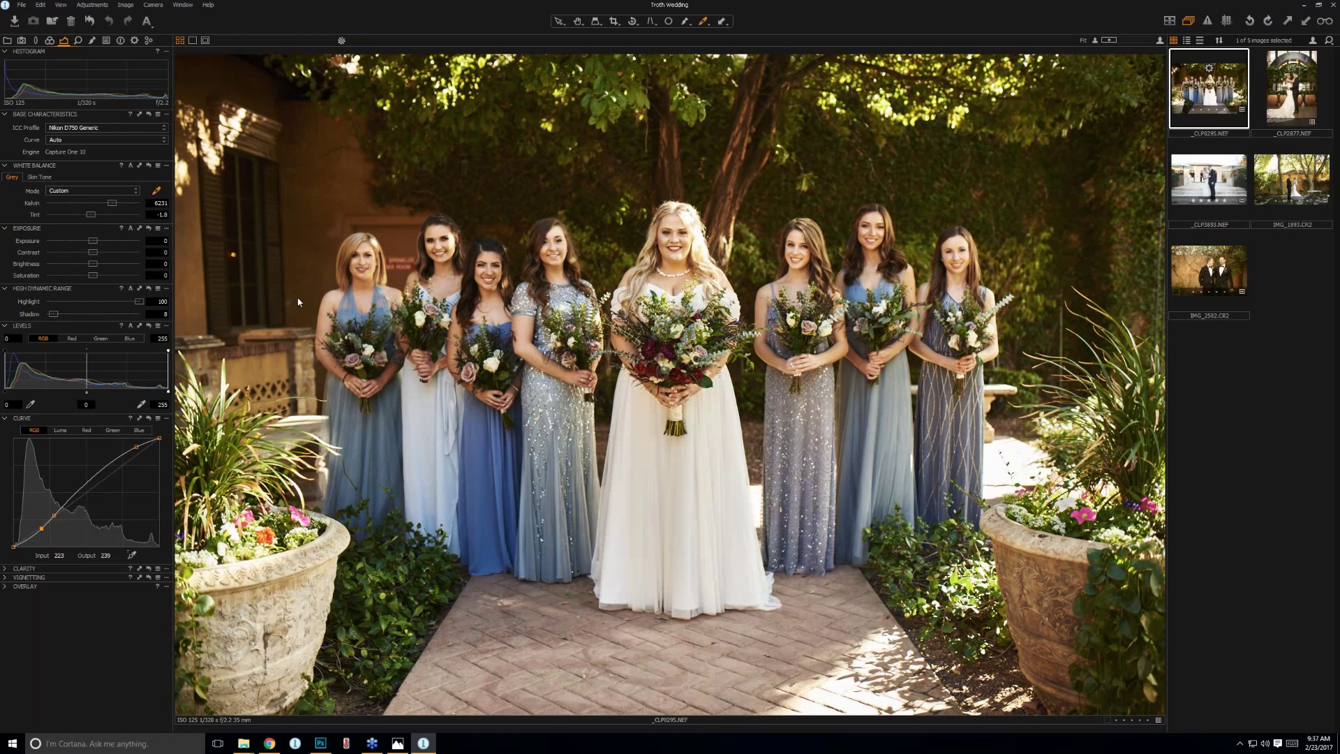
scroll(699, 220, "up", 5)
scroll(700, 220, "down", 5)
Save the bridesmaids photo's curve as a user preset named "Wedding Curve" in the default Curve presets folder.
left_click(166, 418)
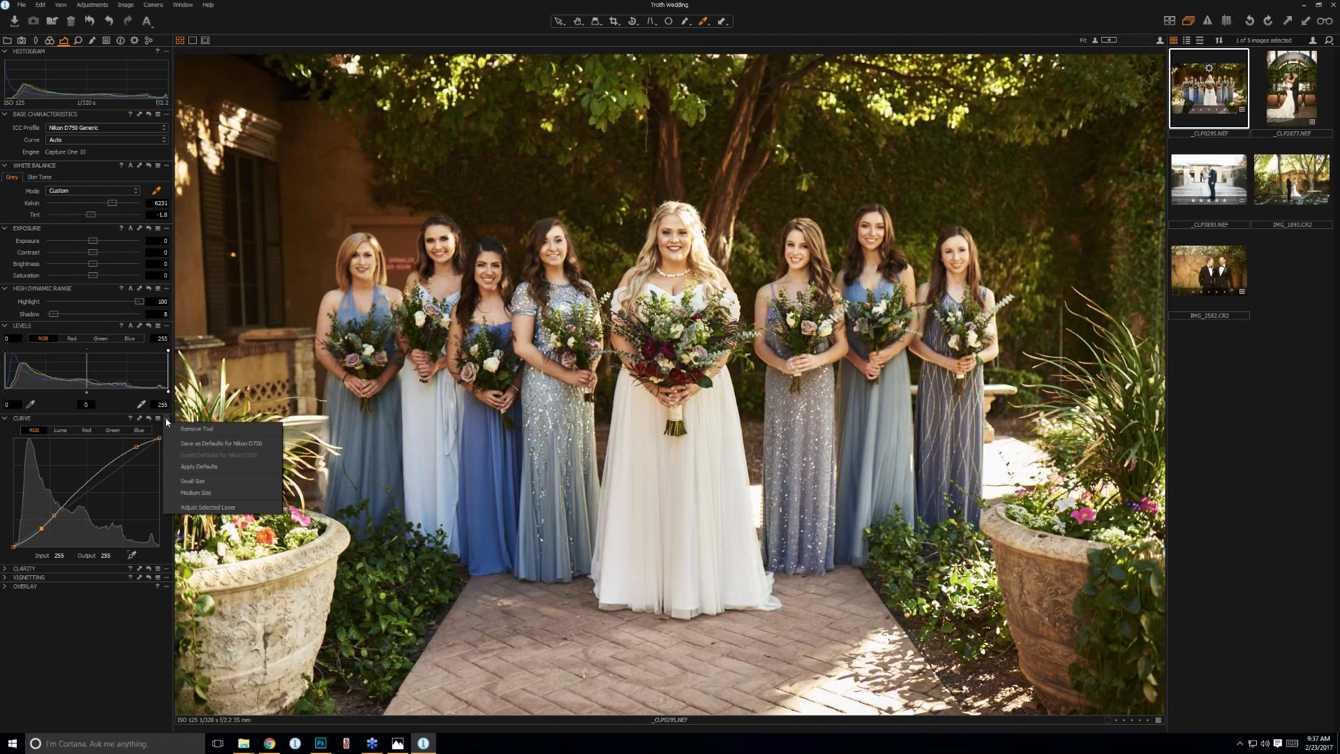
left_click(166, 419)
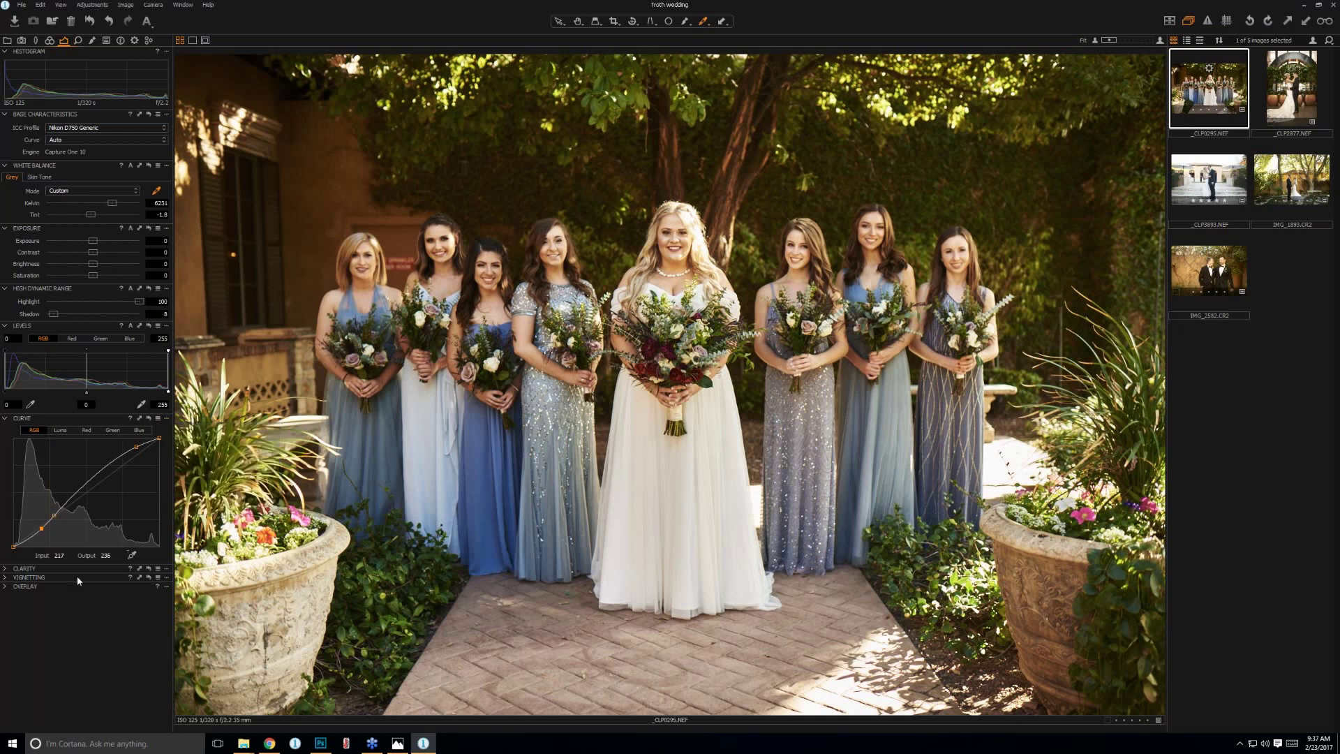
left_click(166, 419)
left_click(157, 418)
left_click(157, 418)
left_click(157, 418)
left_click(157, 419)
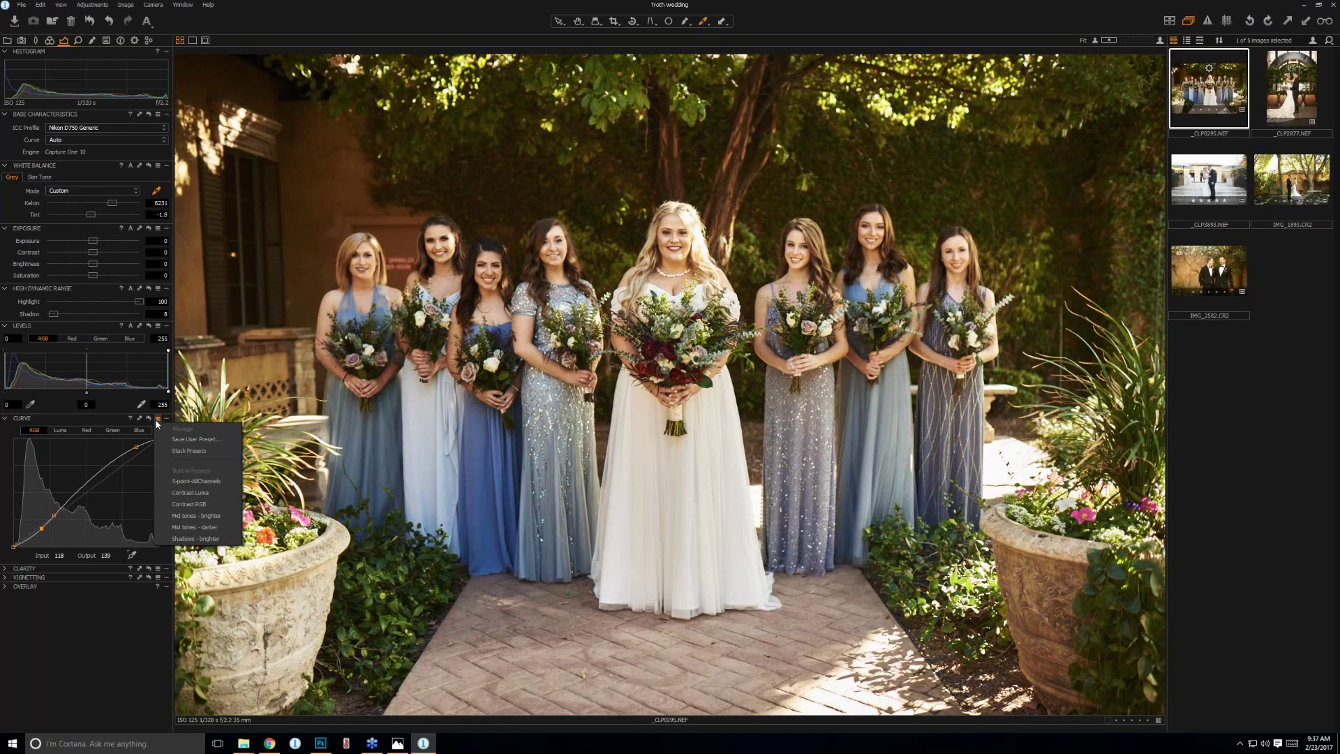
left_click(157, 419)
left_click(157, 419)
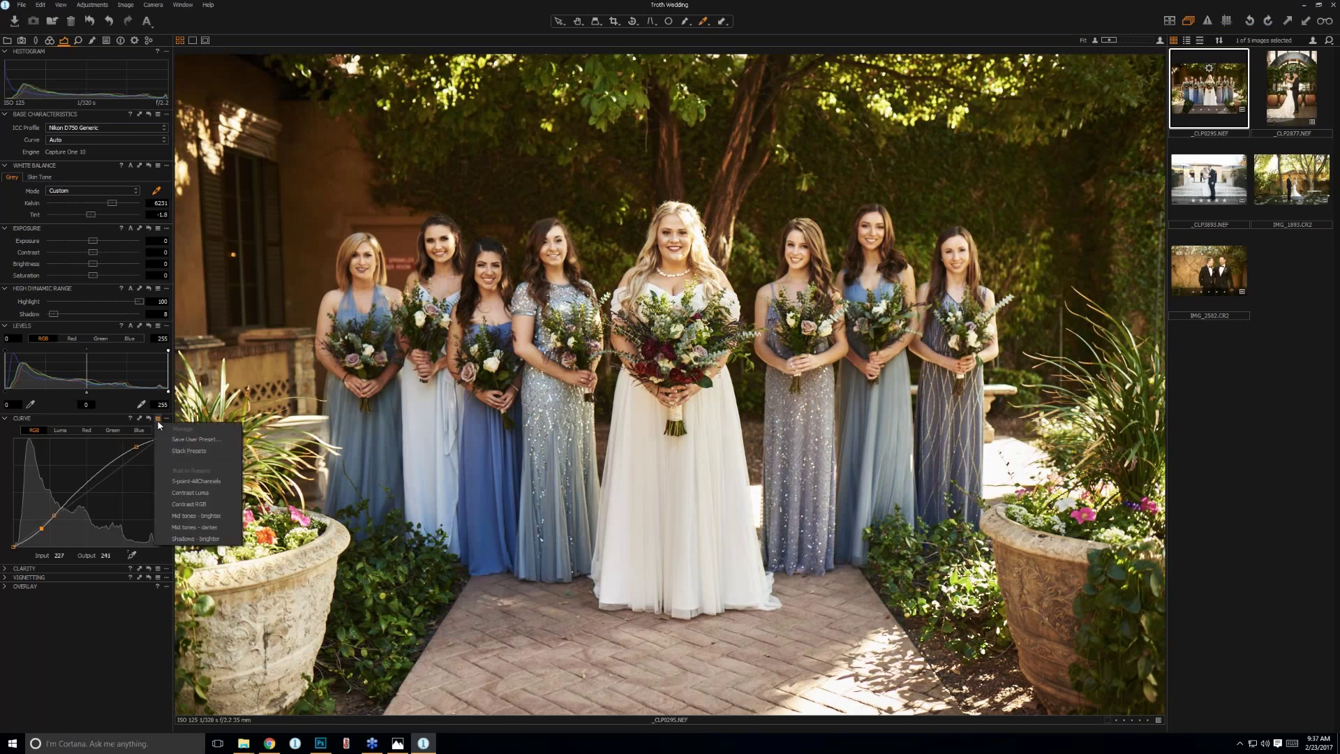
left_click(198, 440)
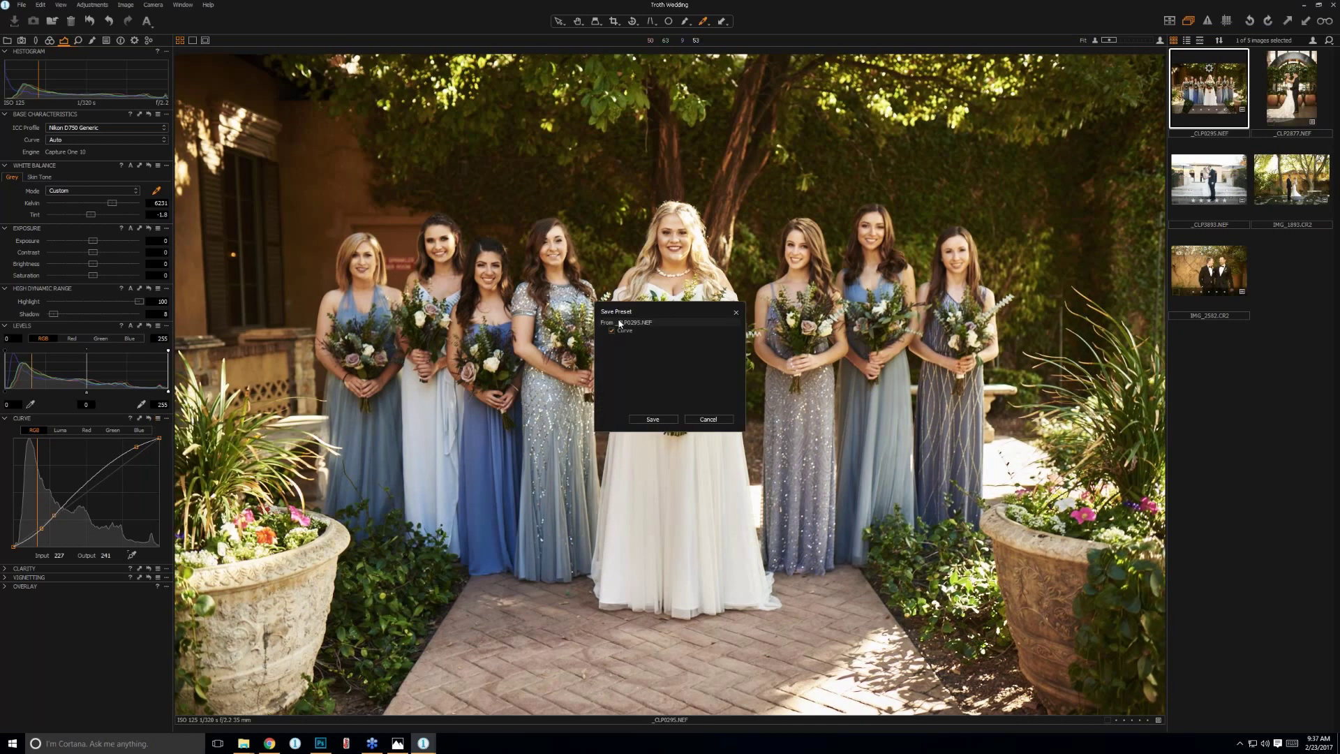
left_click(653, 420)
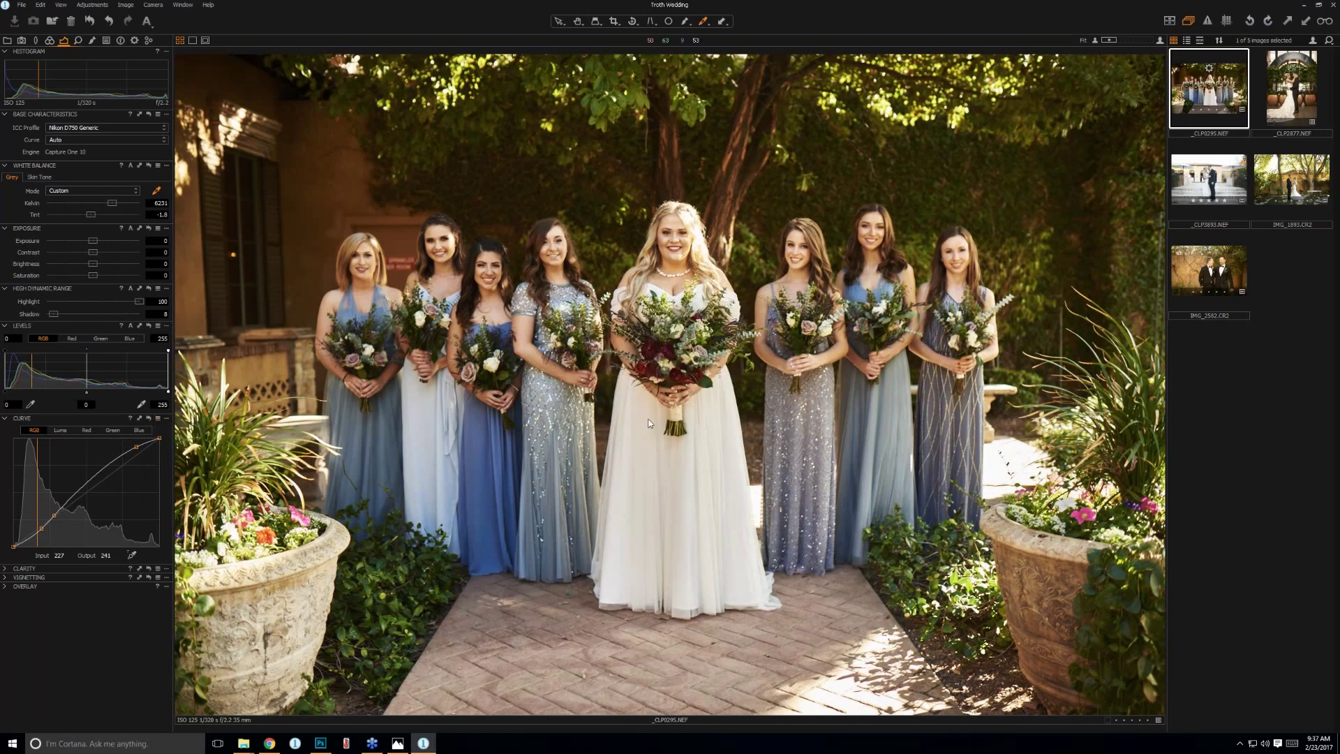
type("Wedding Curve")
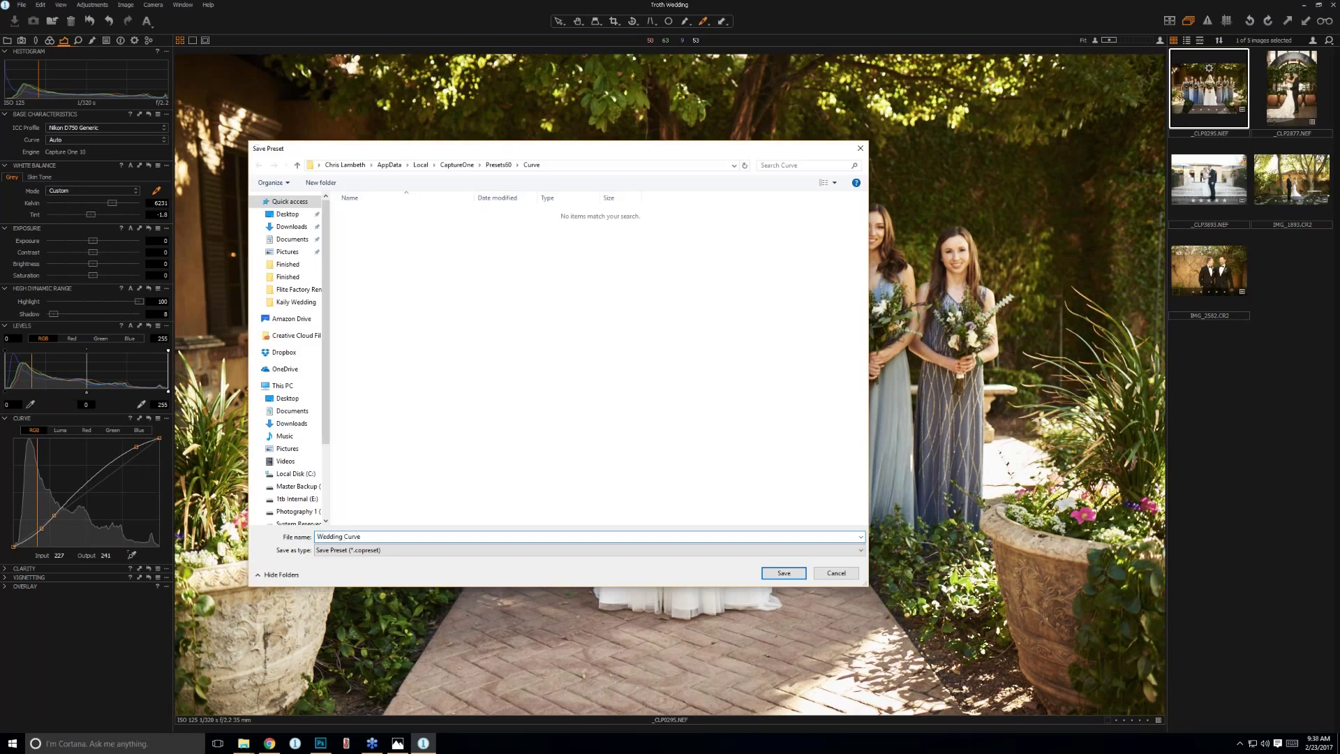
key("Return")
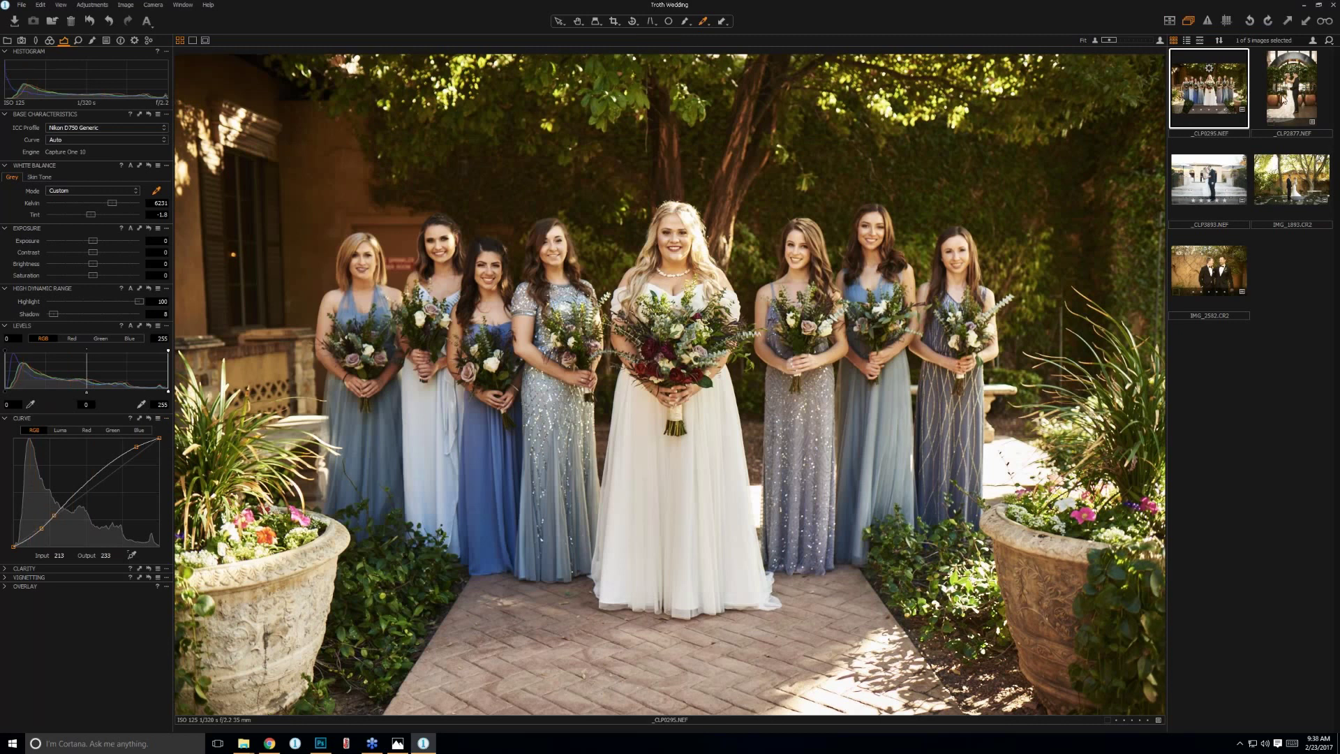
Apply the Wedding Curve user preset to the photo of the couple embracing beneath the dark arch.
left_click(1284, 100)
left_click(157, 418)
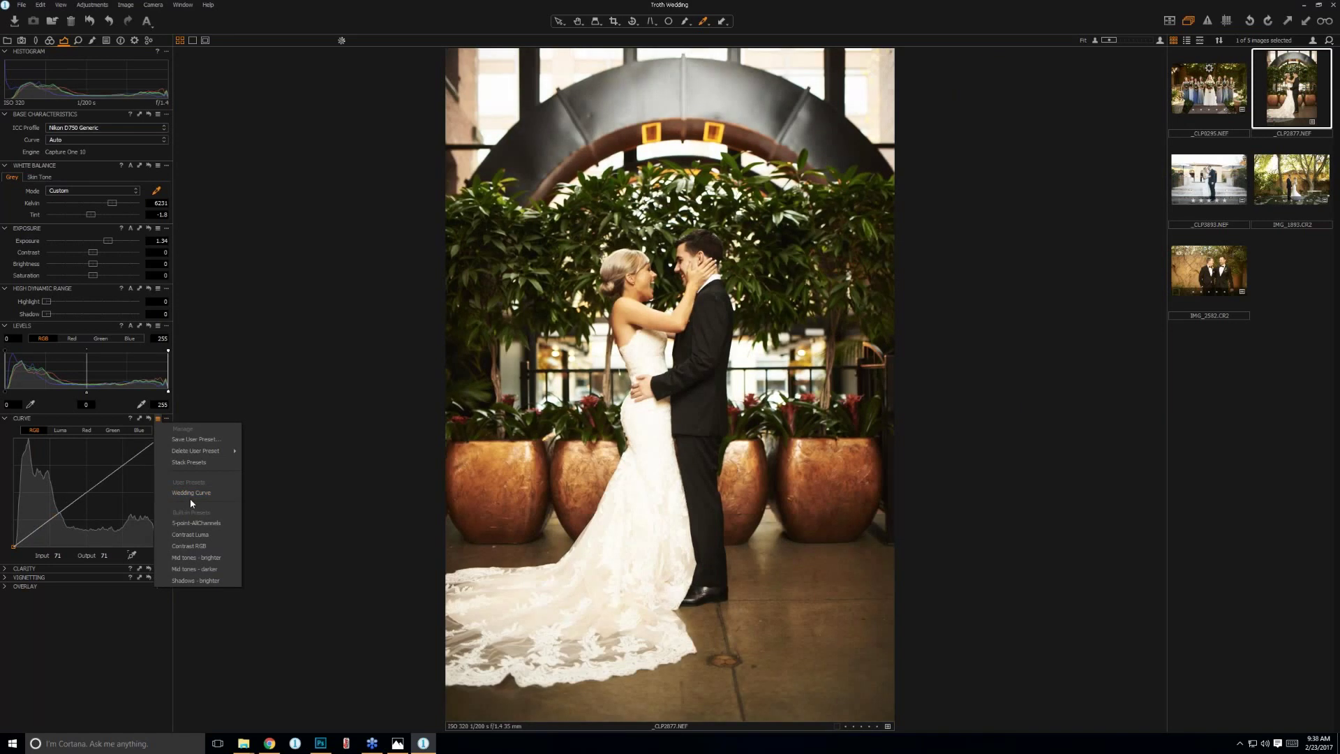
left_click(189, 492)
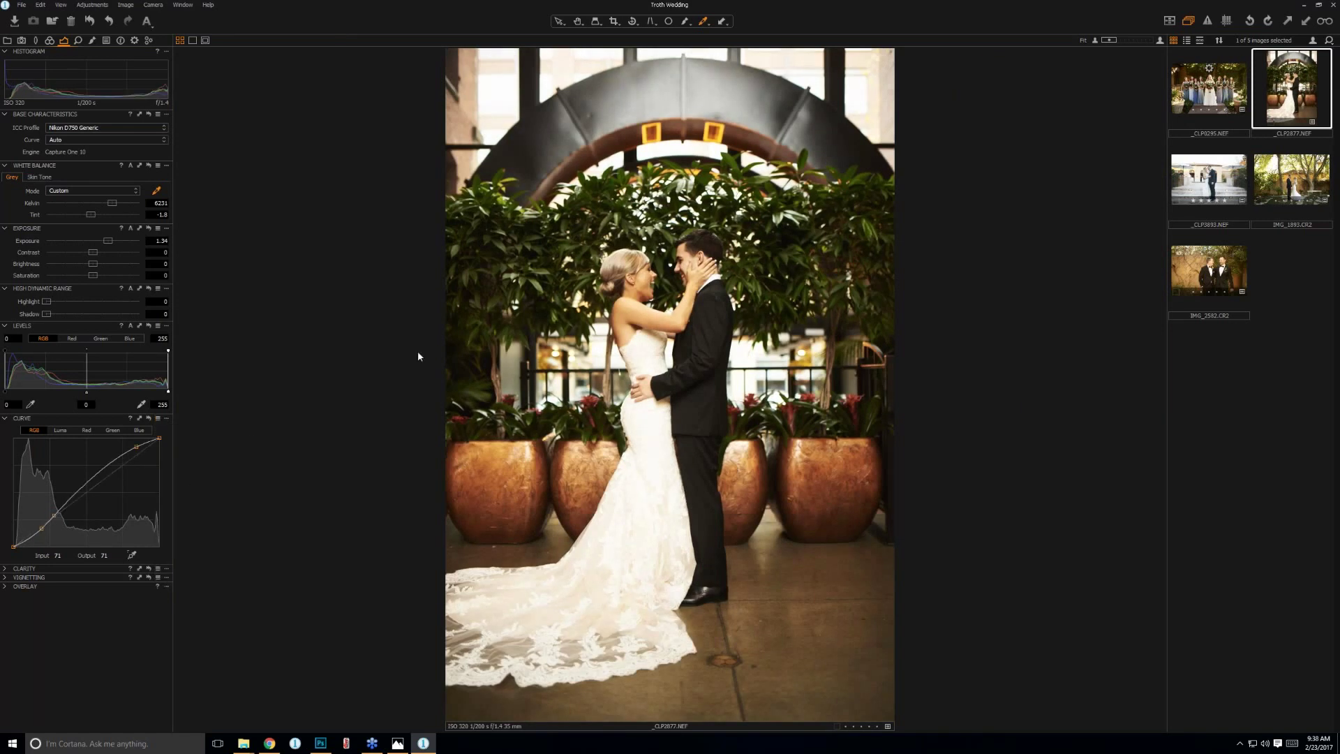
Select all five photos with the bridesmaids photo as the source, and copy and apply only its curve to them.
left_click(1233, 124)
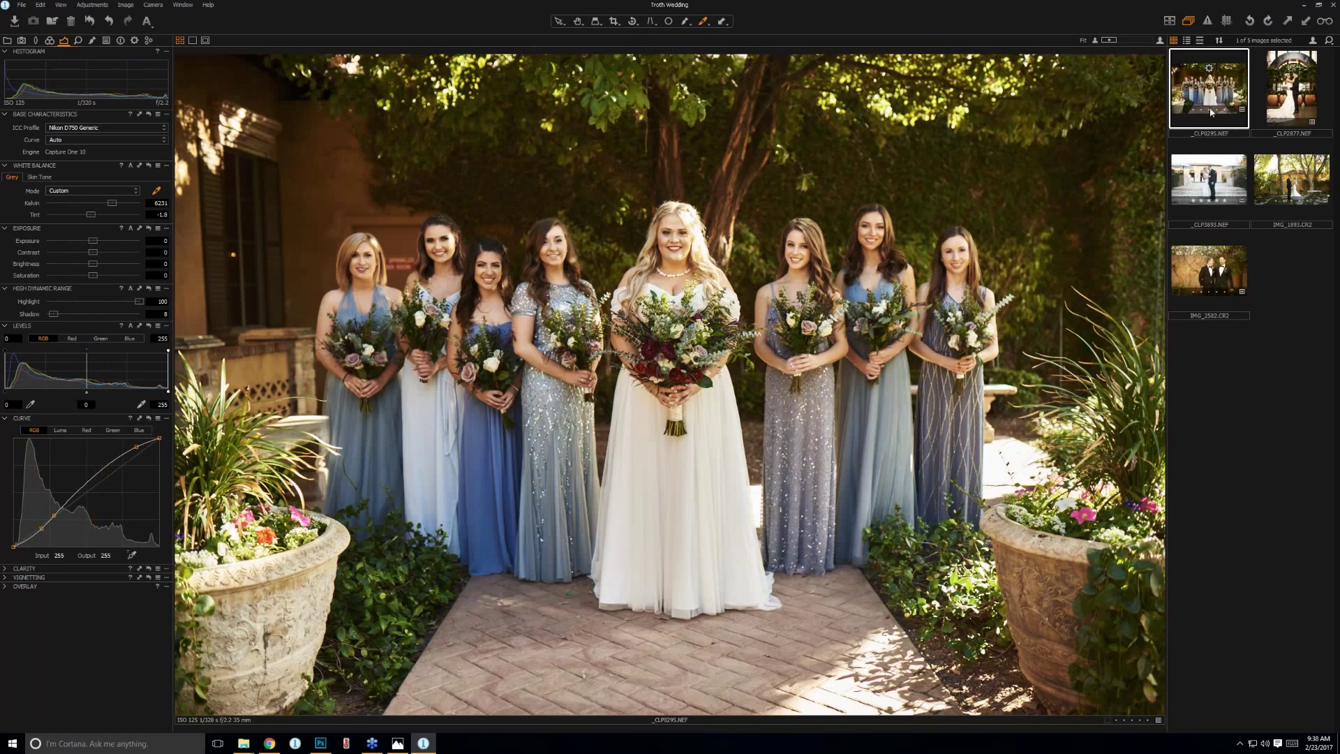
right_click(1212, 83)
left_click(1200, 89)
key("ctrl+a")
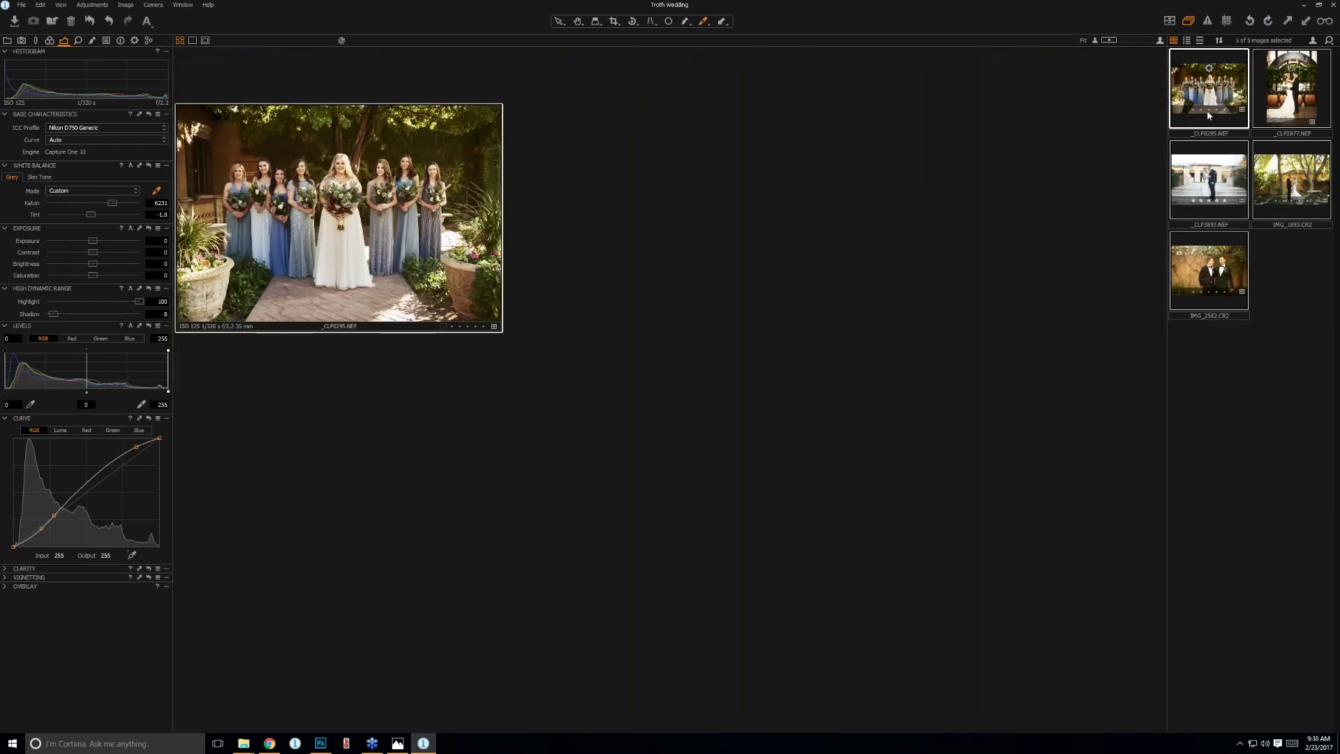
right_click(1207, 78)
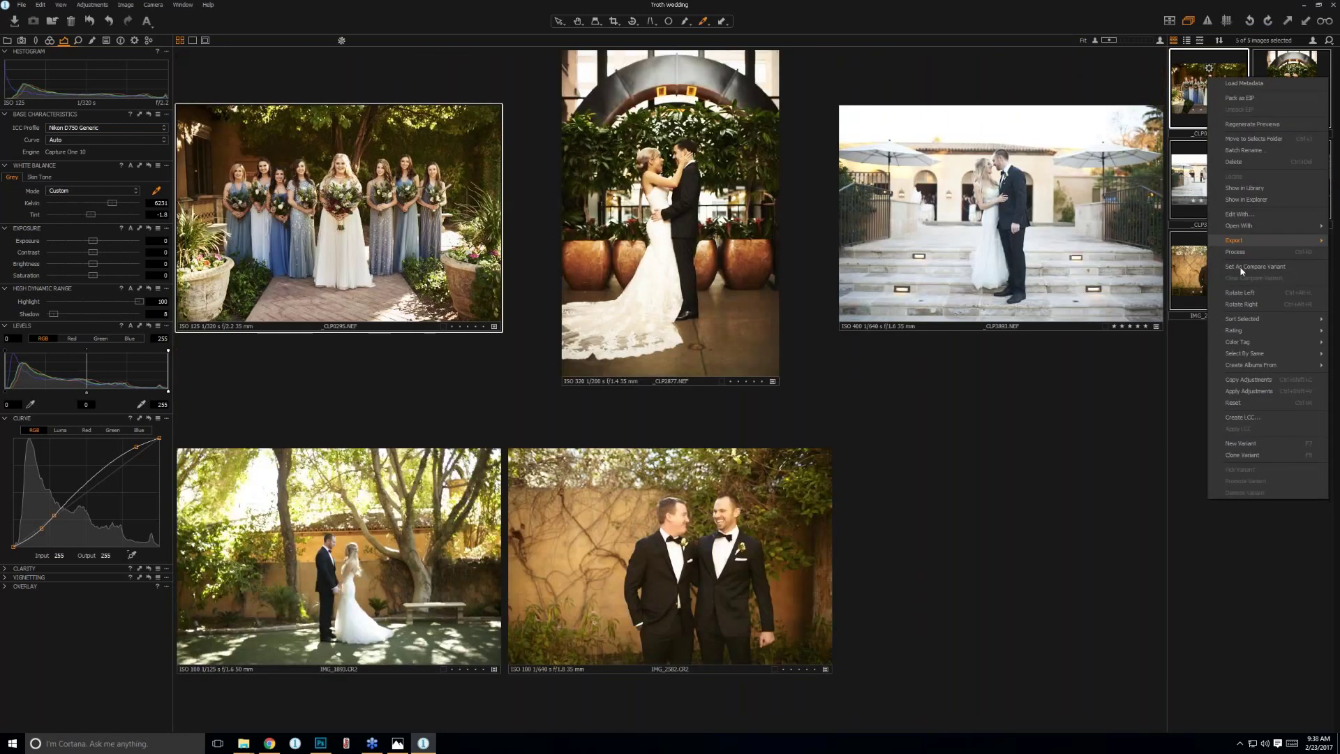
left_click(158, 418)
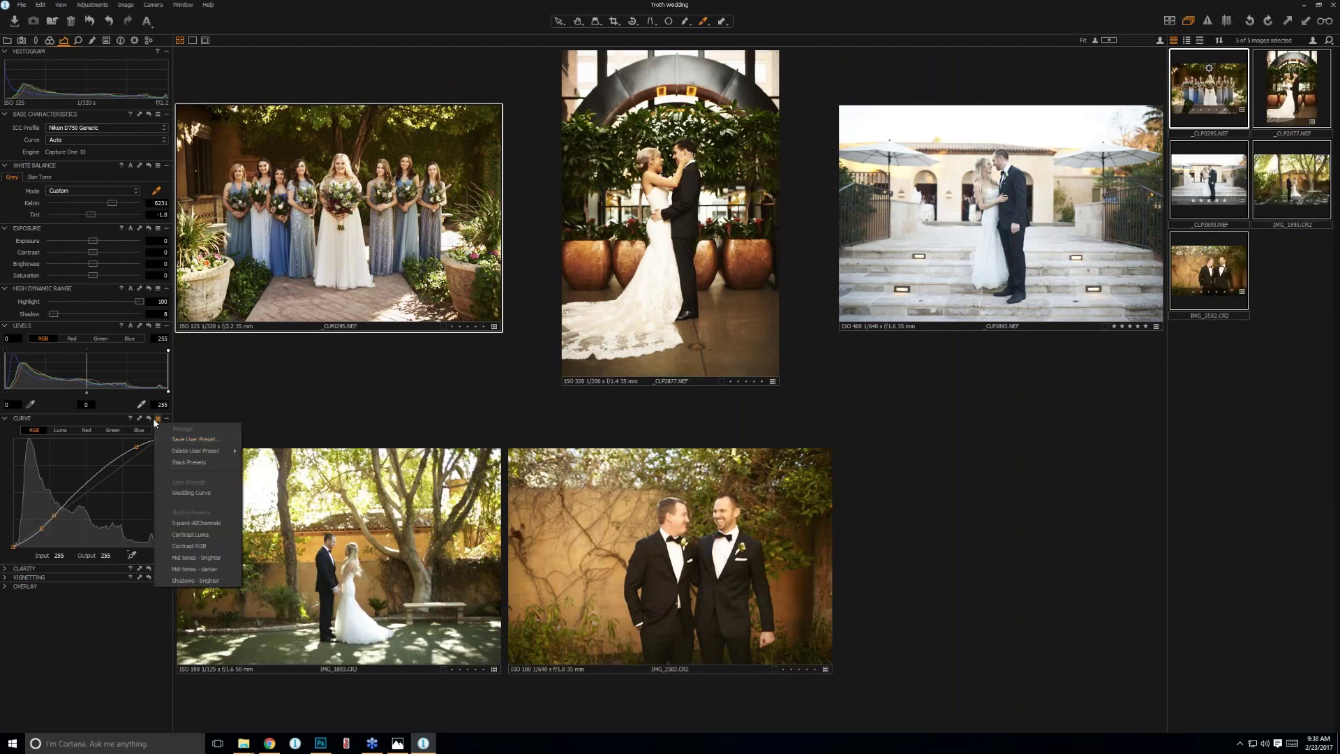
left_click(156, 421)
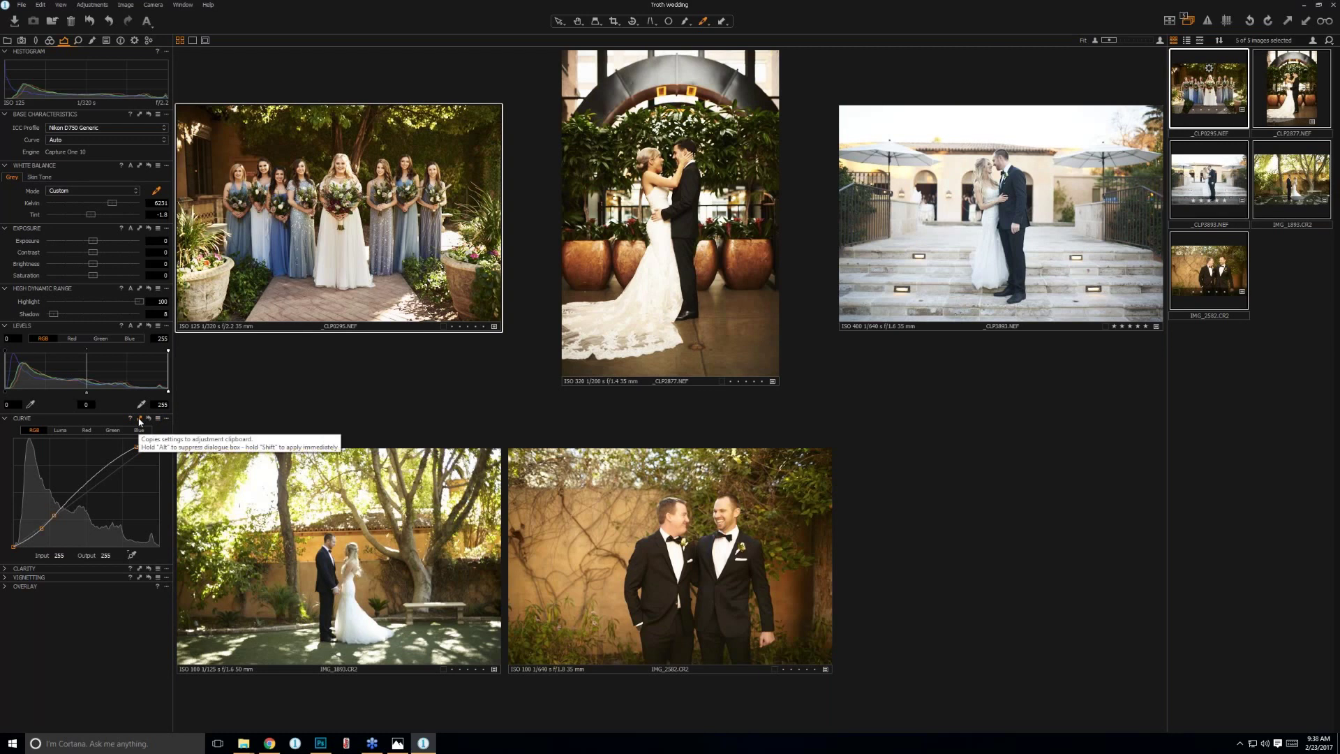
left_click(139, 422)
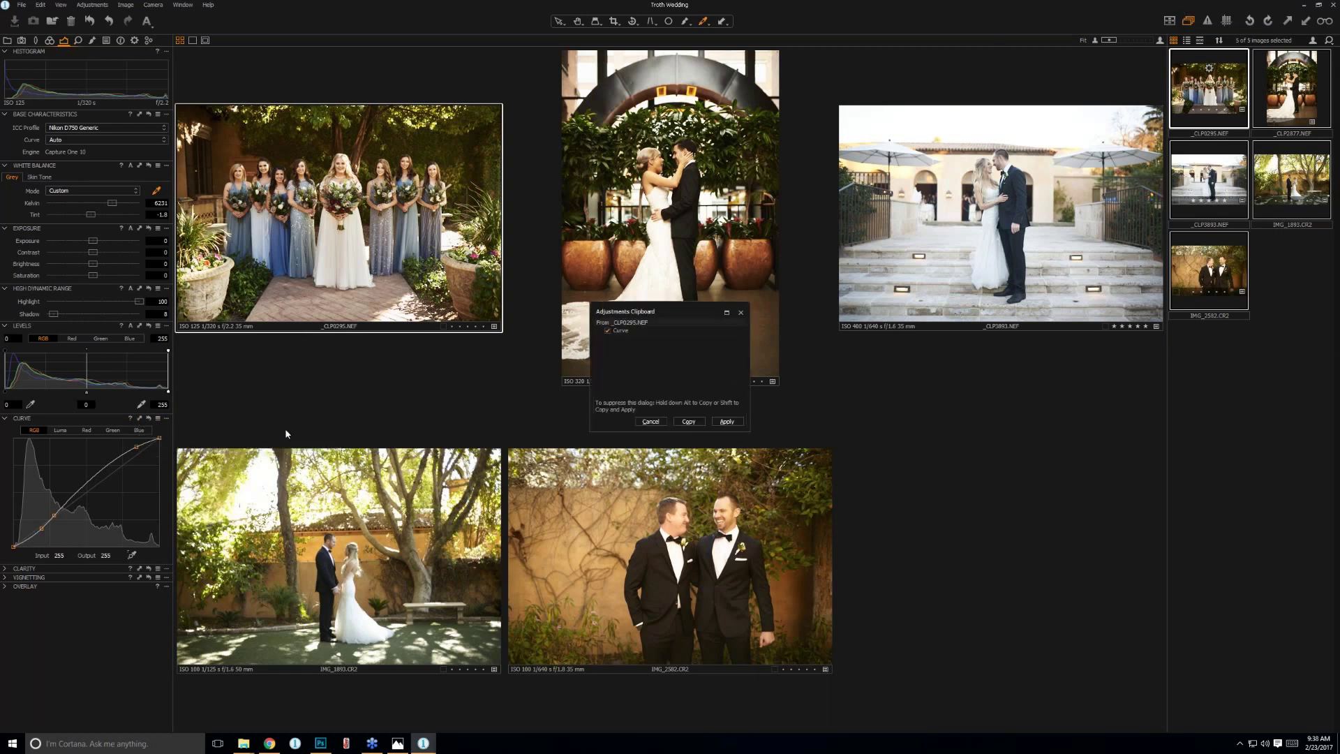
left_click(660, 421)
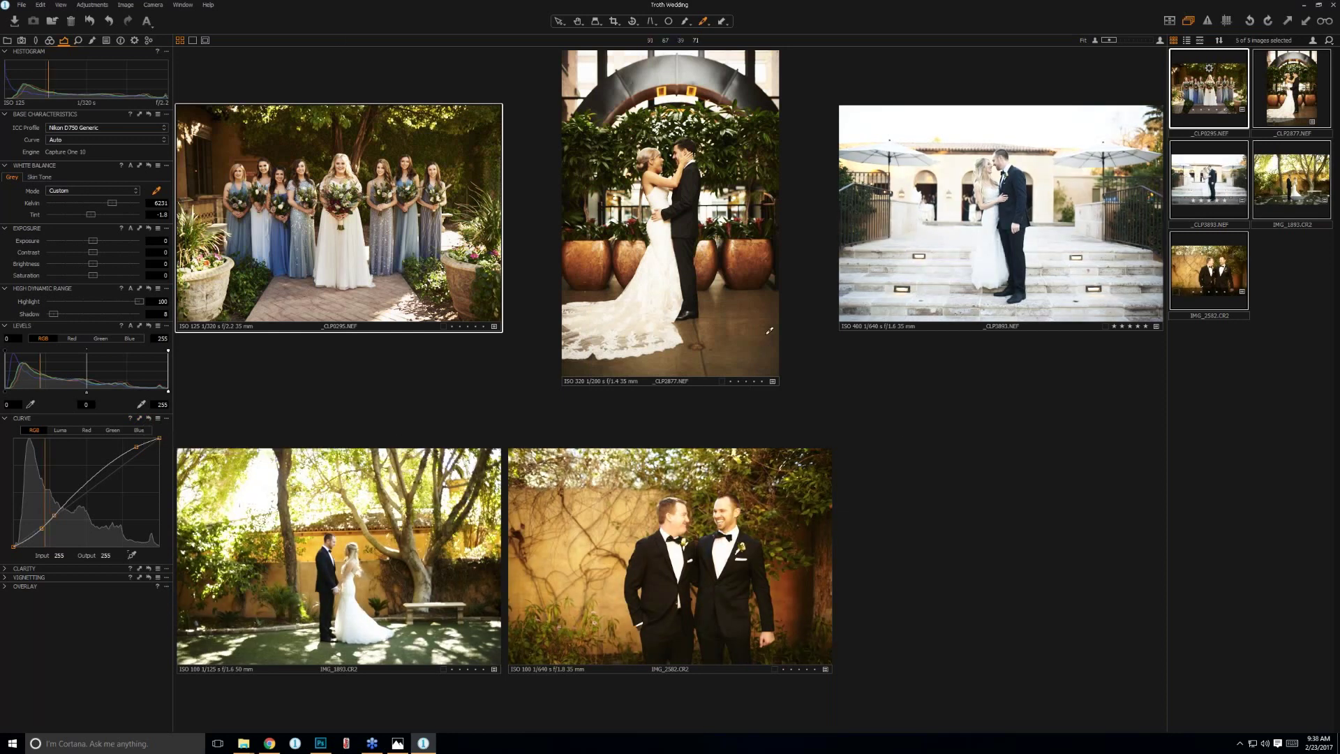
Check the applied curve on the arch couple, stone-steps couple and bridesmaids photos one by one.
left_click(1251, 103)
left_click(1281, 101)
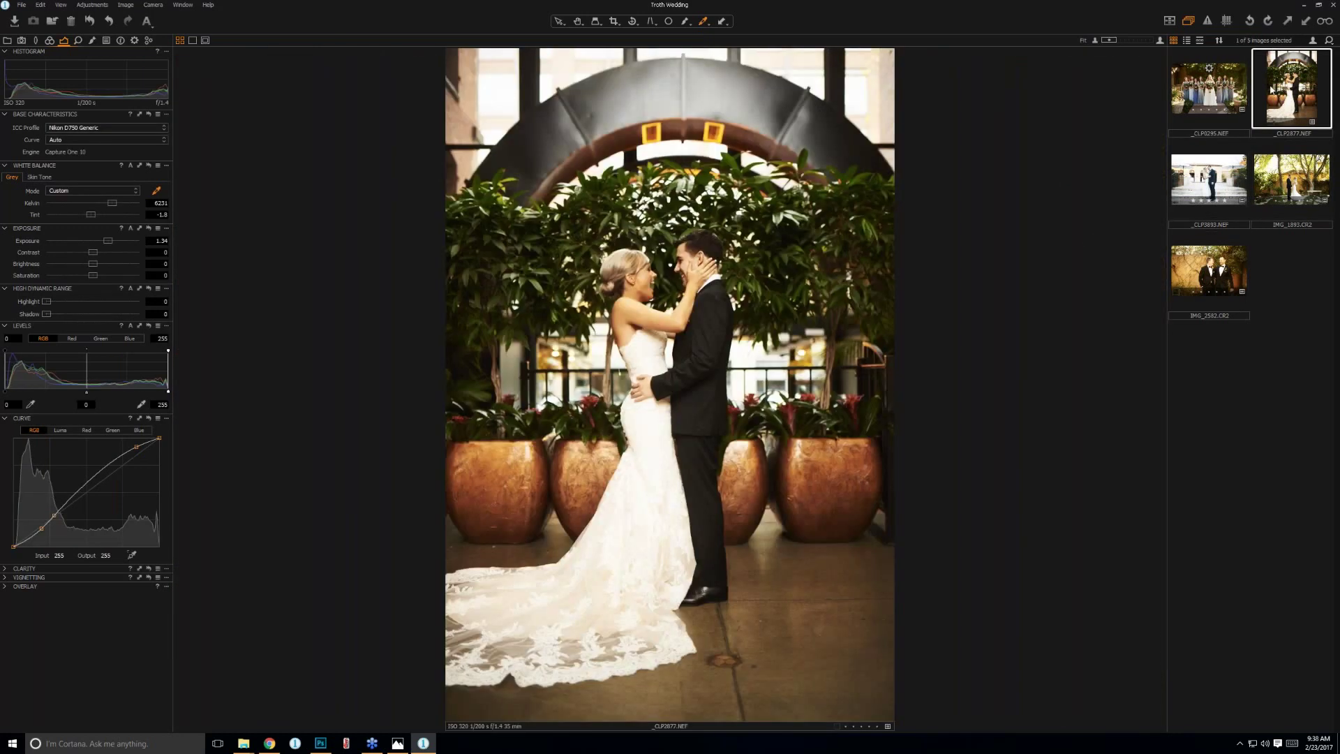
left_click(1209, 179)
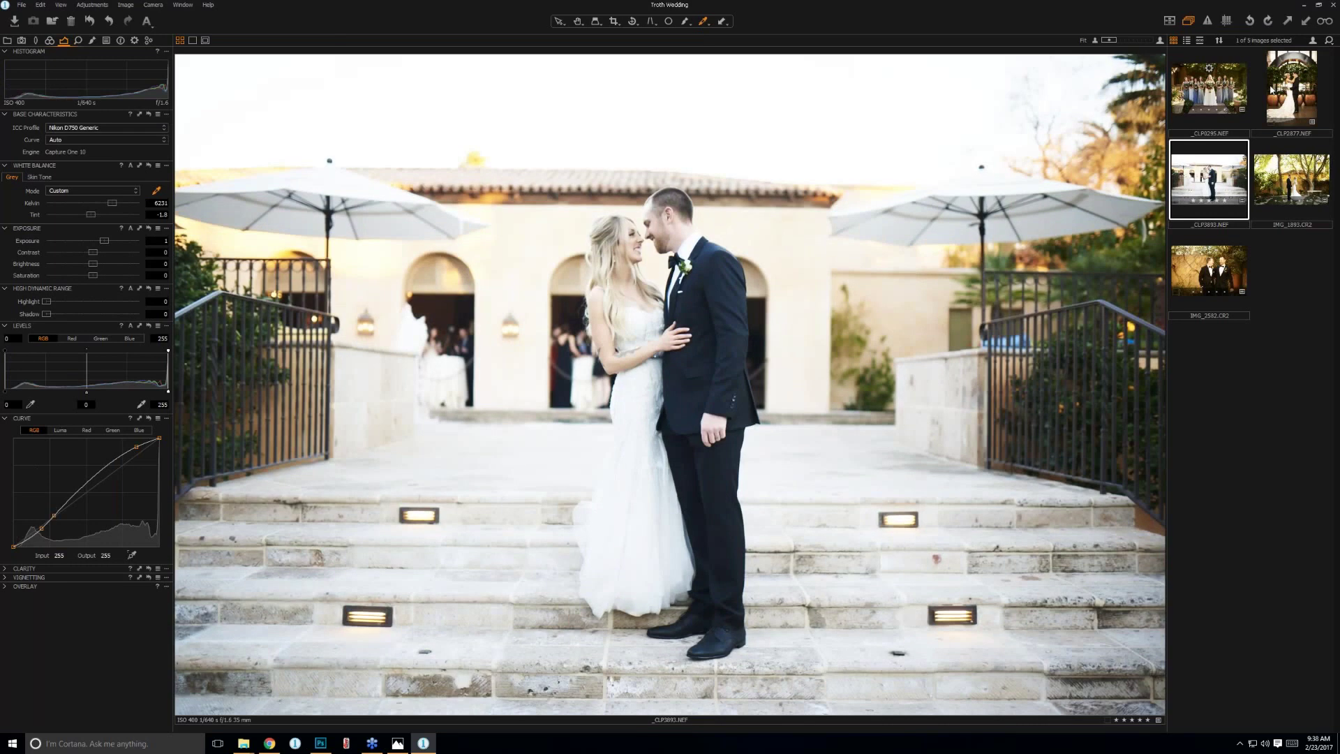
left_click(1244, 98)
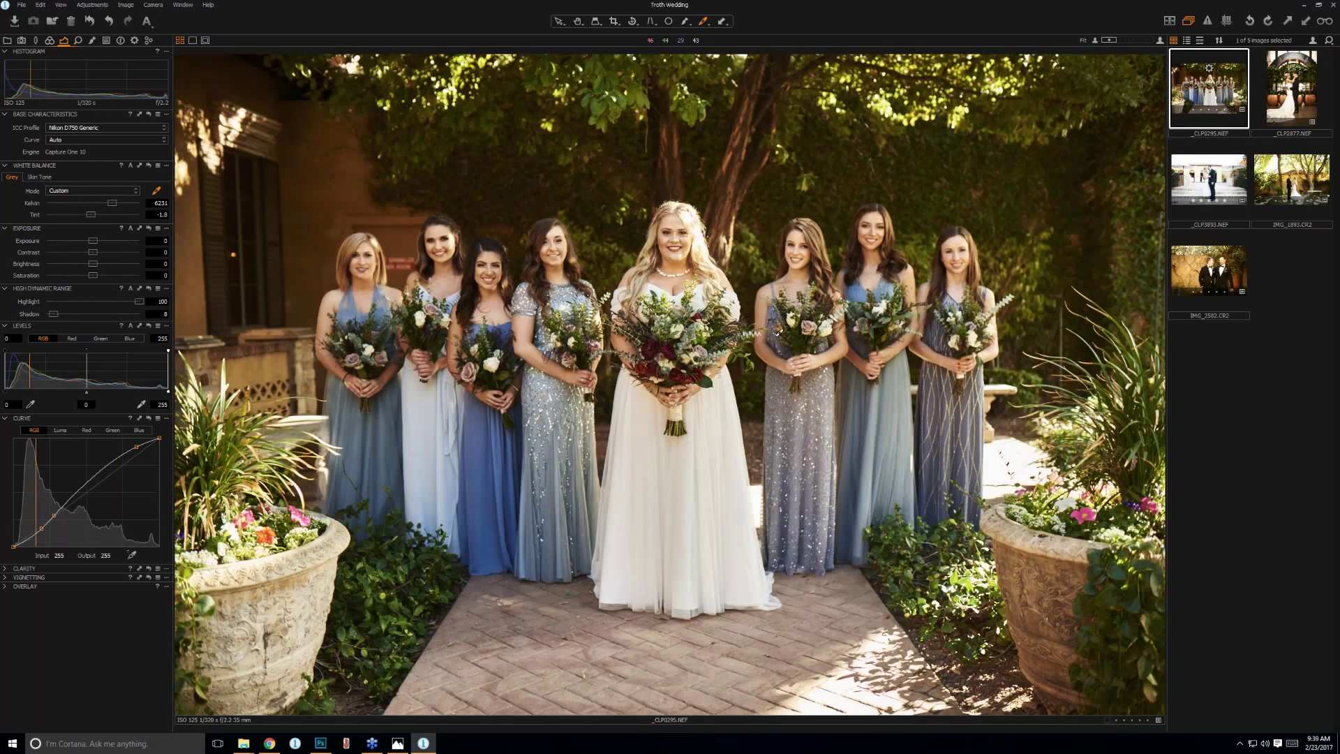
right_click(1206, 95)
left_click(1204, 94)
right_click(1202, 94)
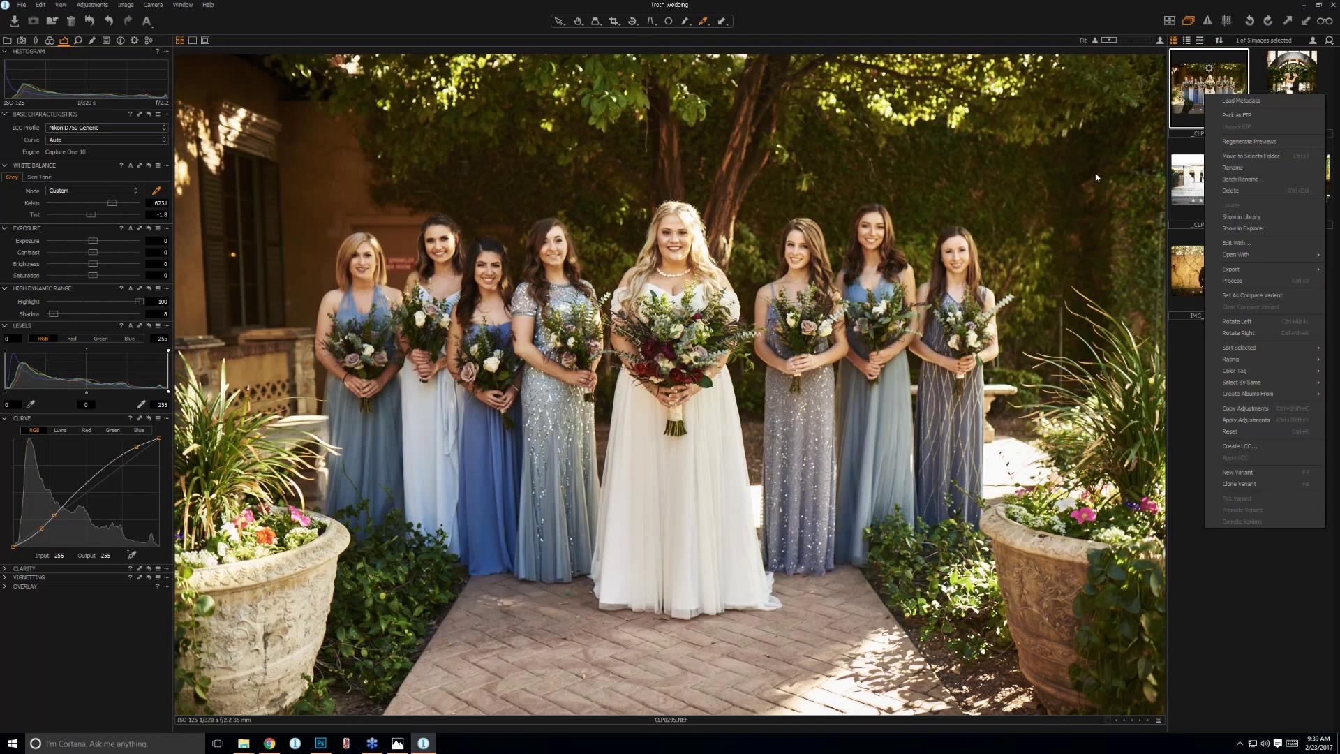
left_click(1240, 614)
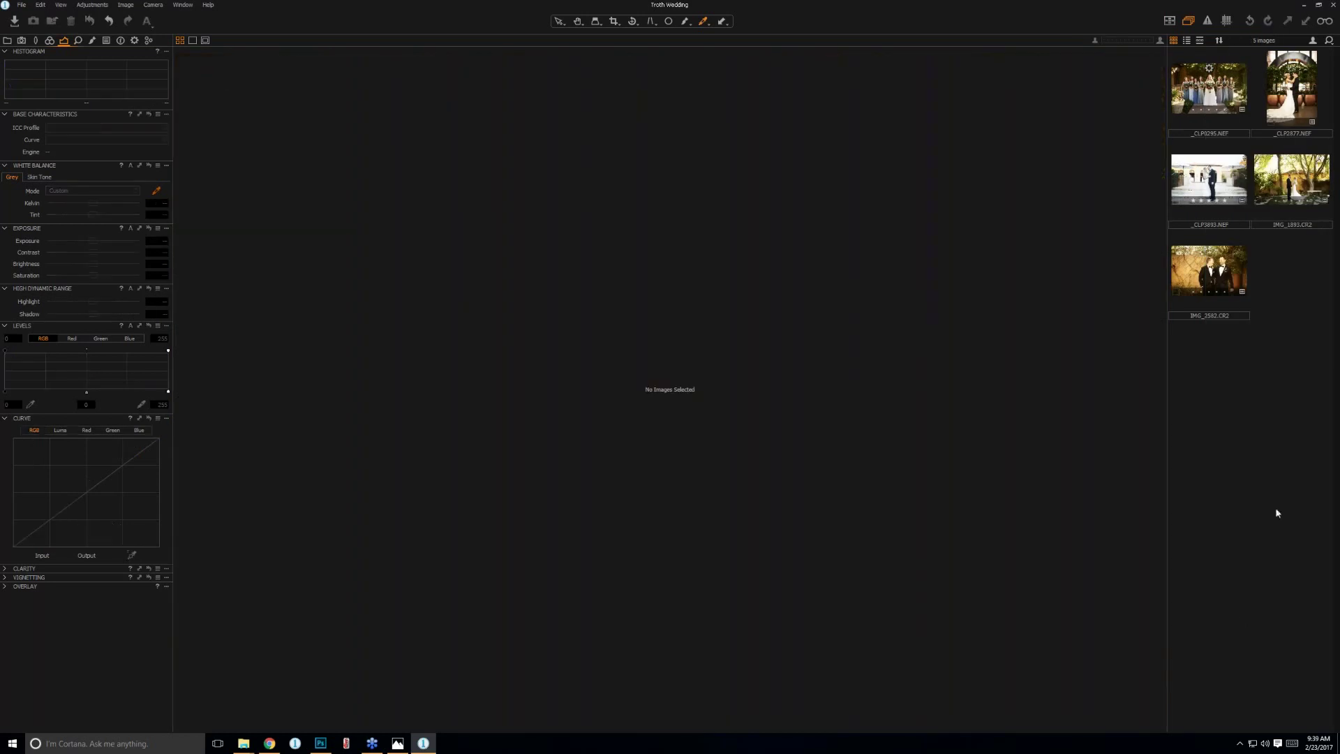
Compare the tones and High Dynamic Range settings of the bridesmaids, arch couple and stone-steps couple photos.
left_click(1200, 74)
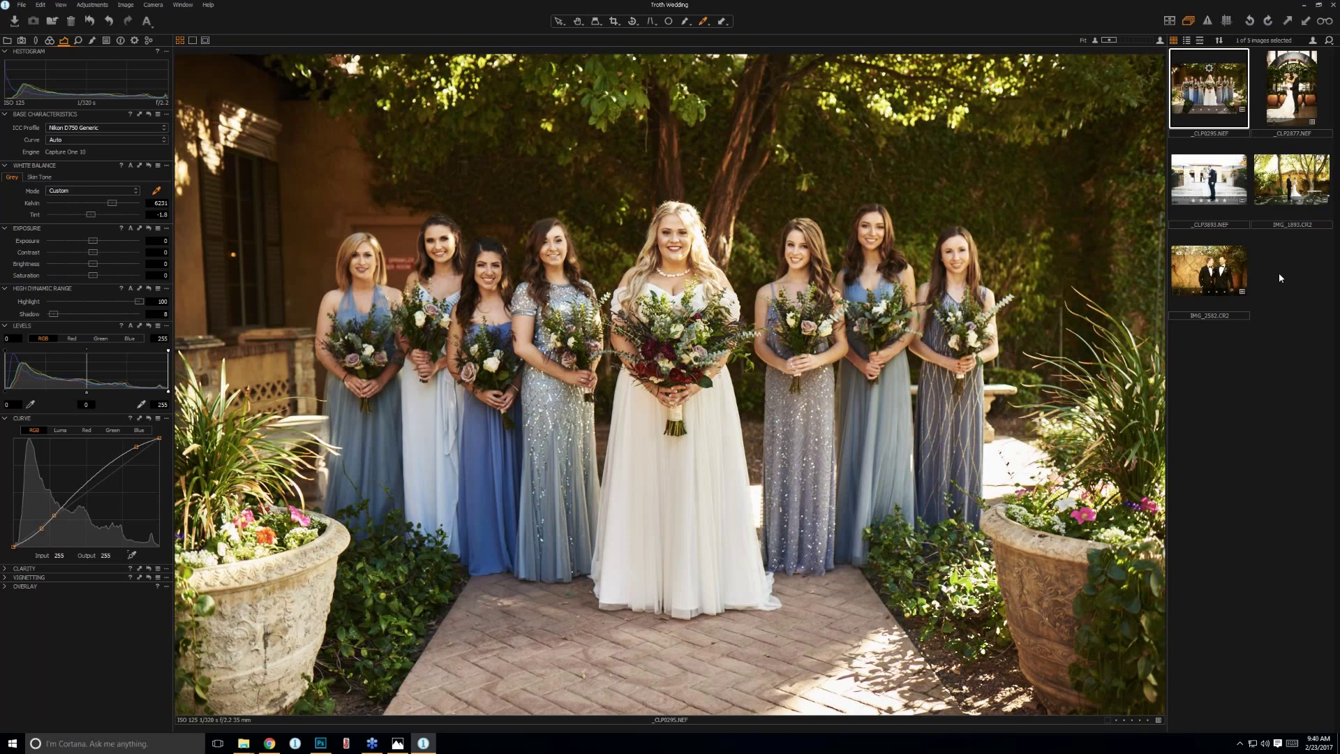
left_click(1239, 187)
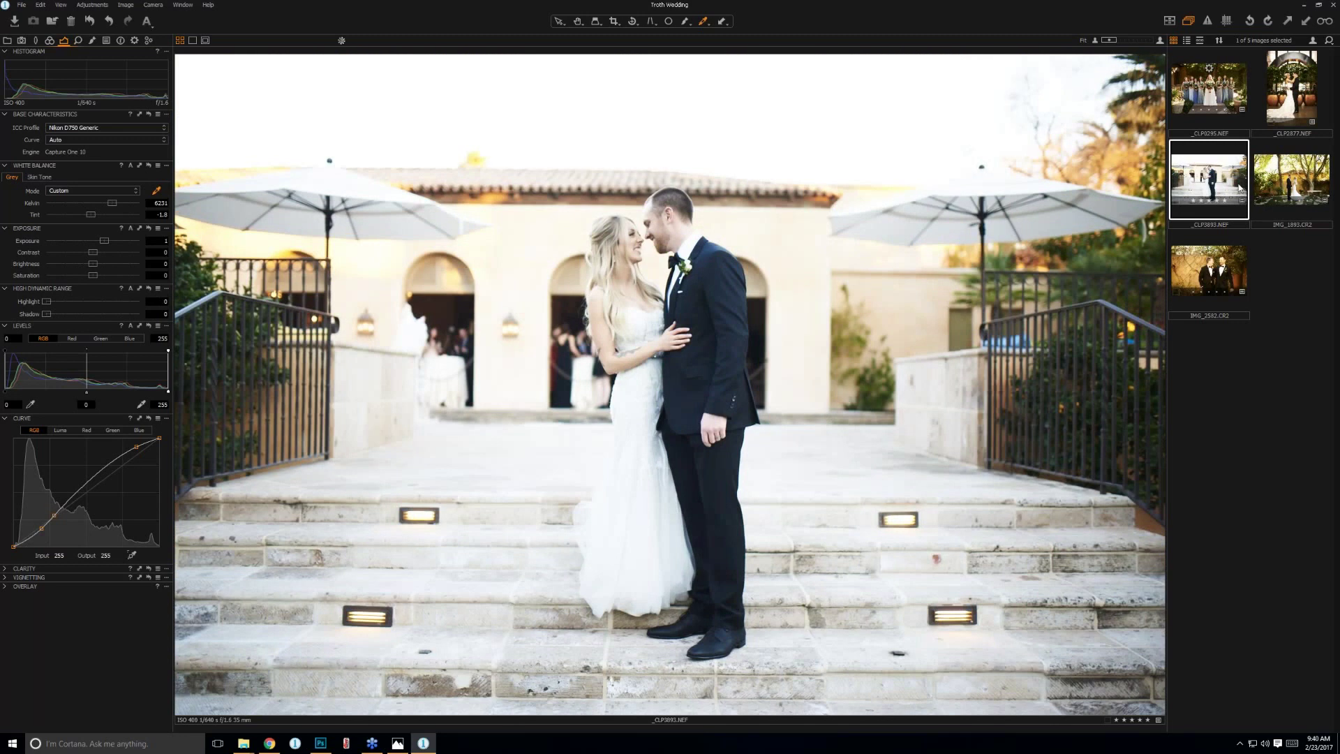
key("Up")
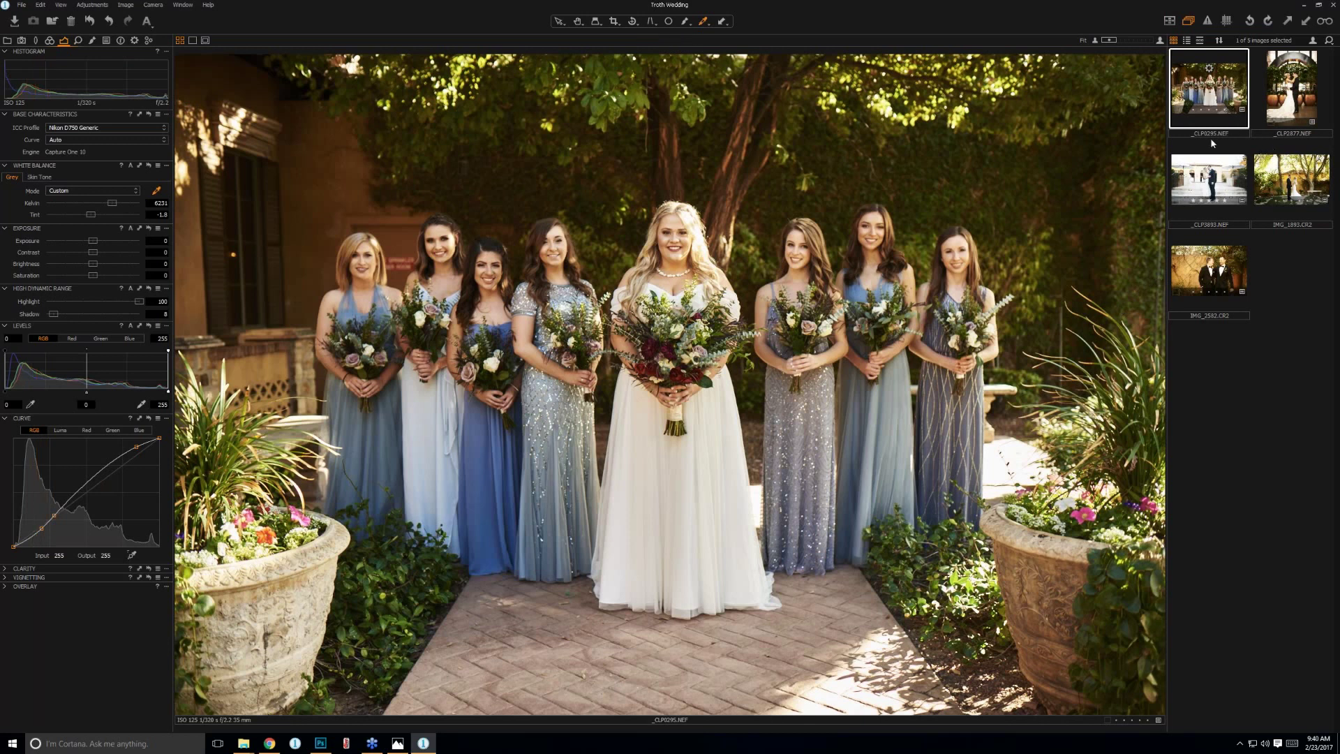
left_click(1281, 105)
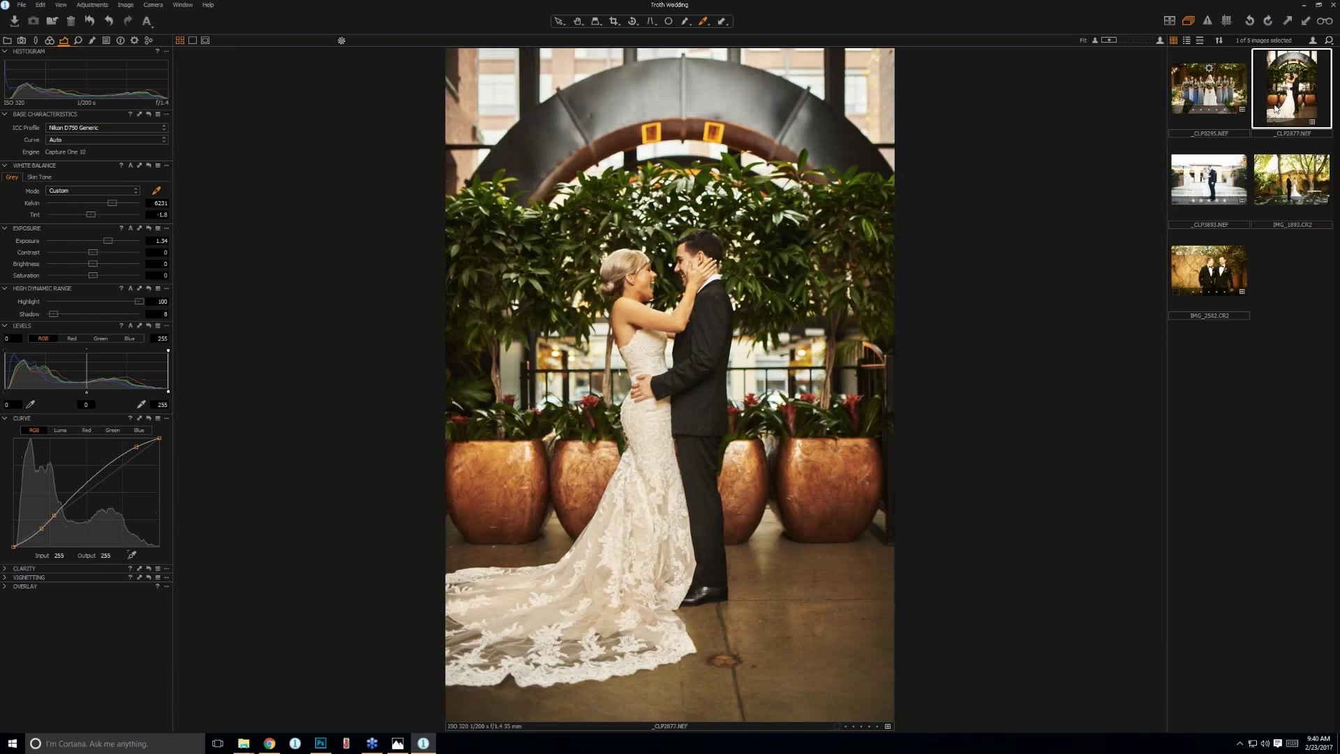
left_click(1195, 96)
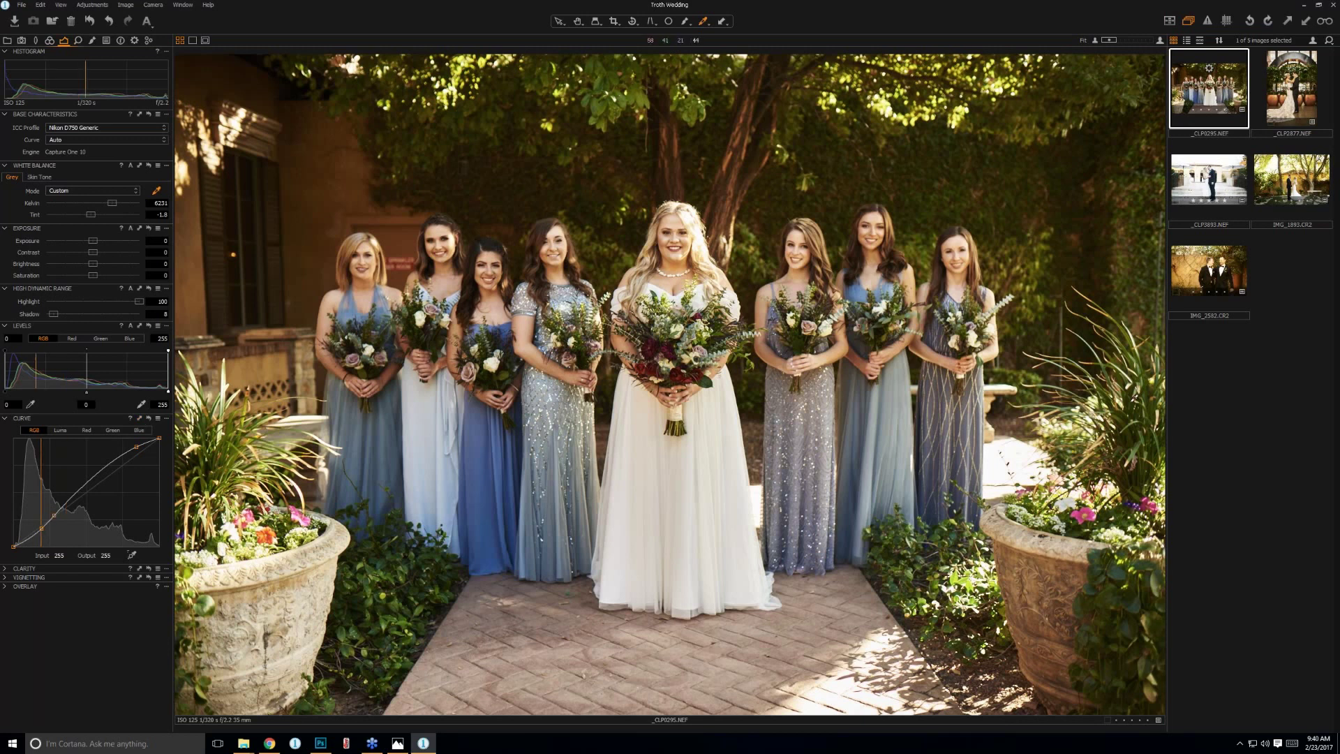
left_click(1283, 400)
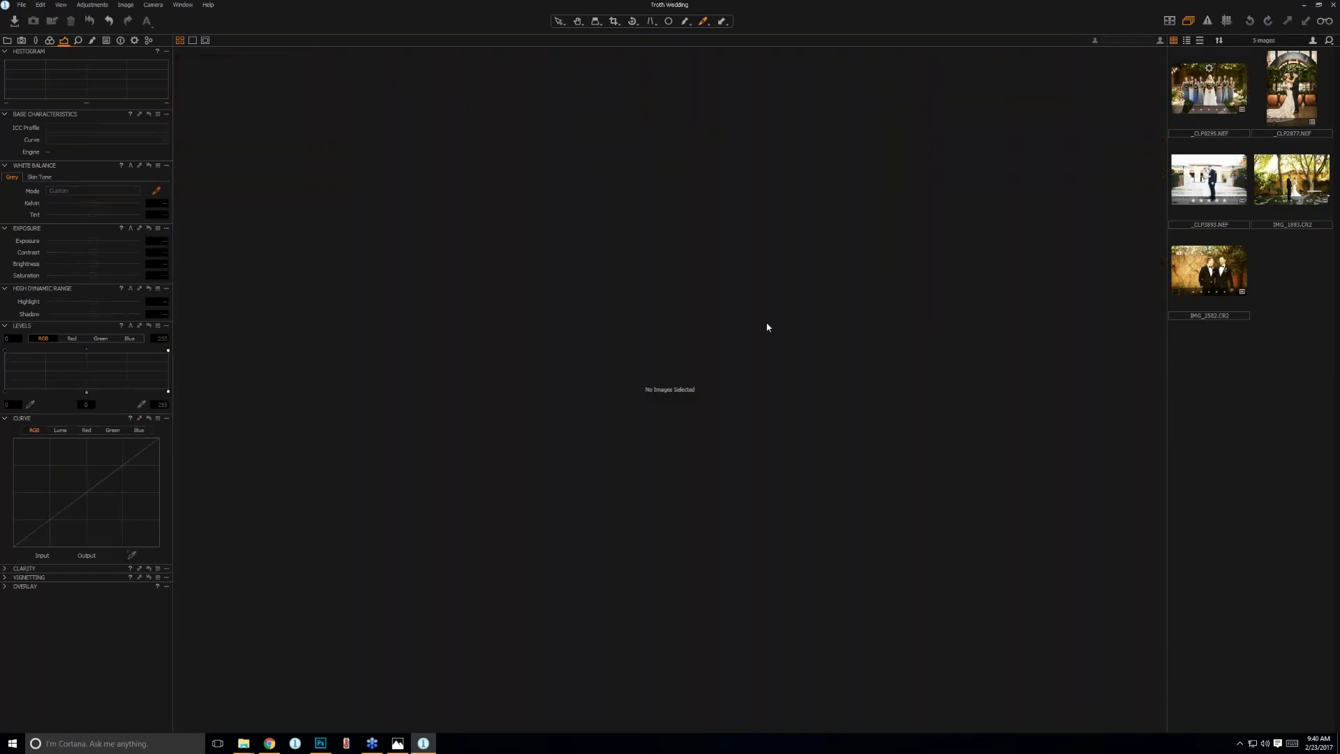
left_click(1194, 98)
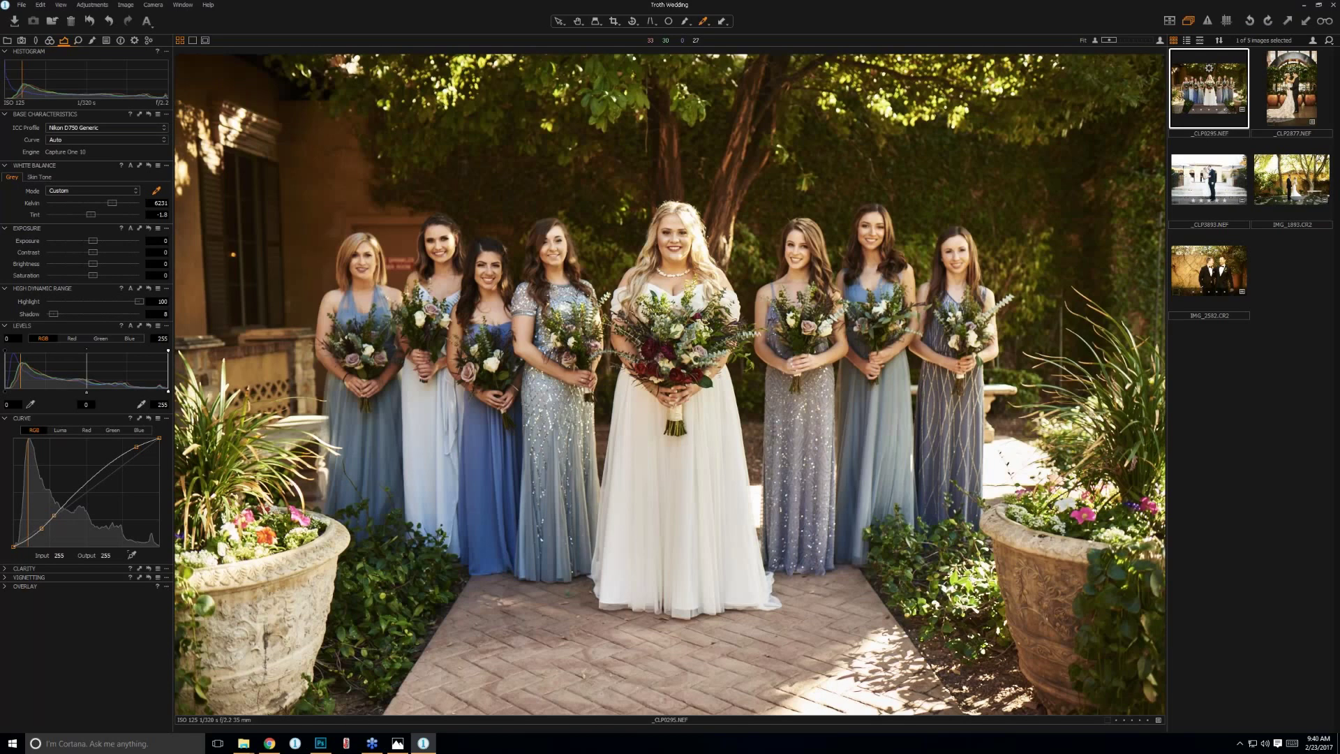
left_click(1297, 99)
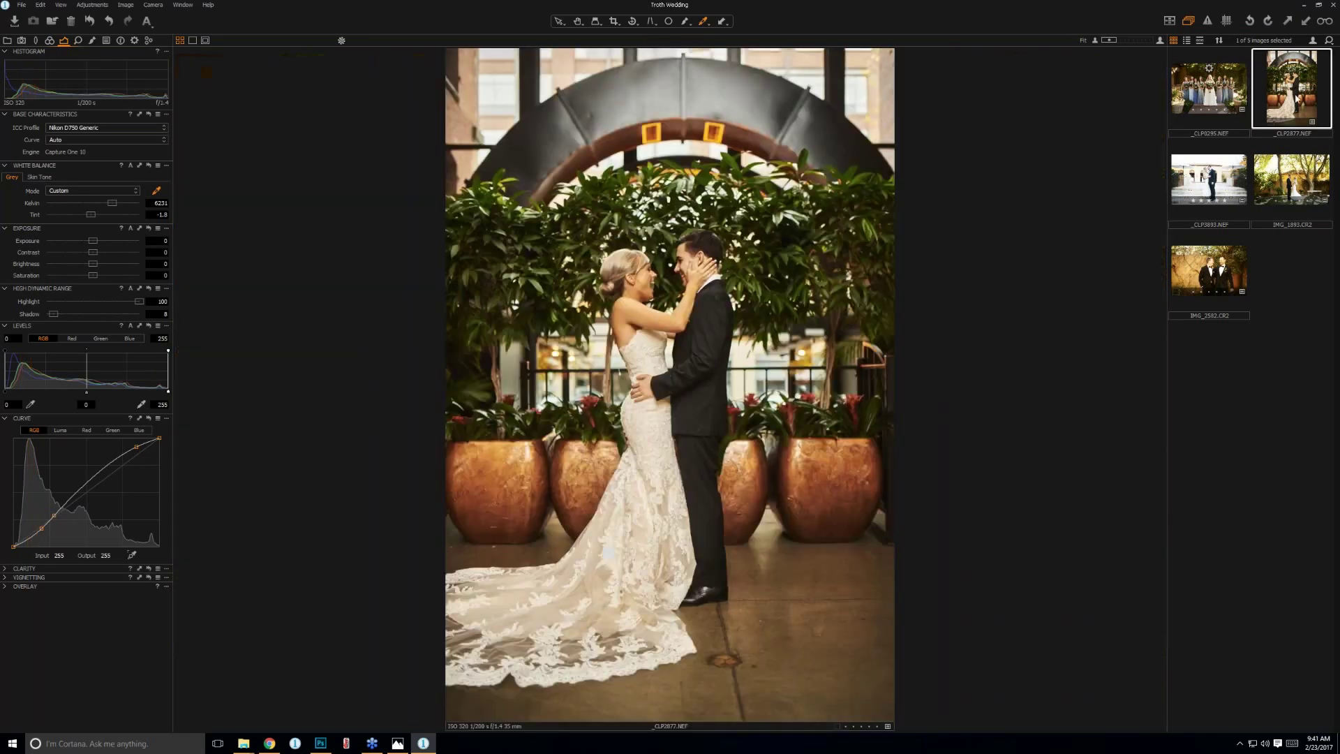
key("Right")
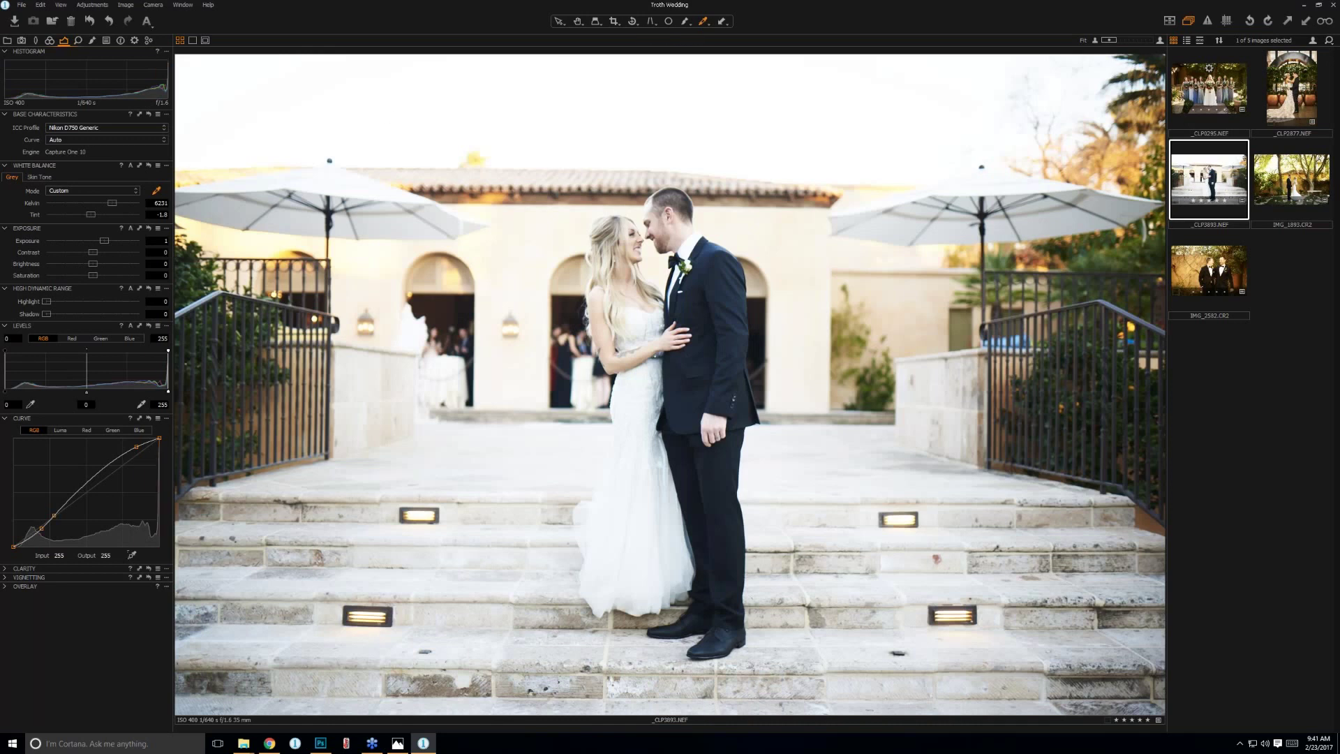
left_click(1221, 91)
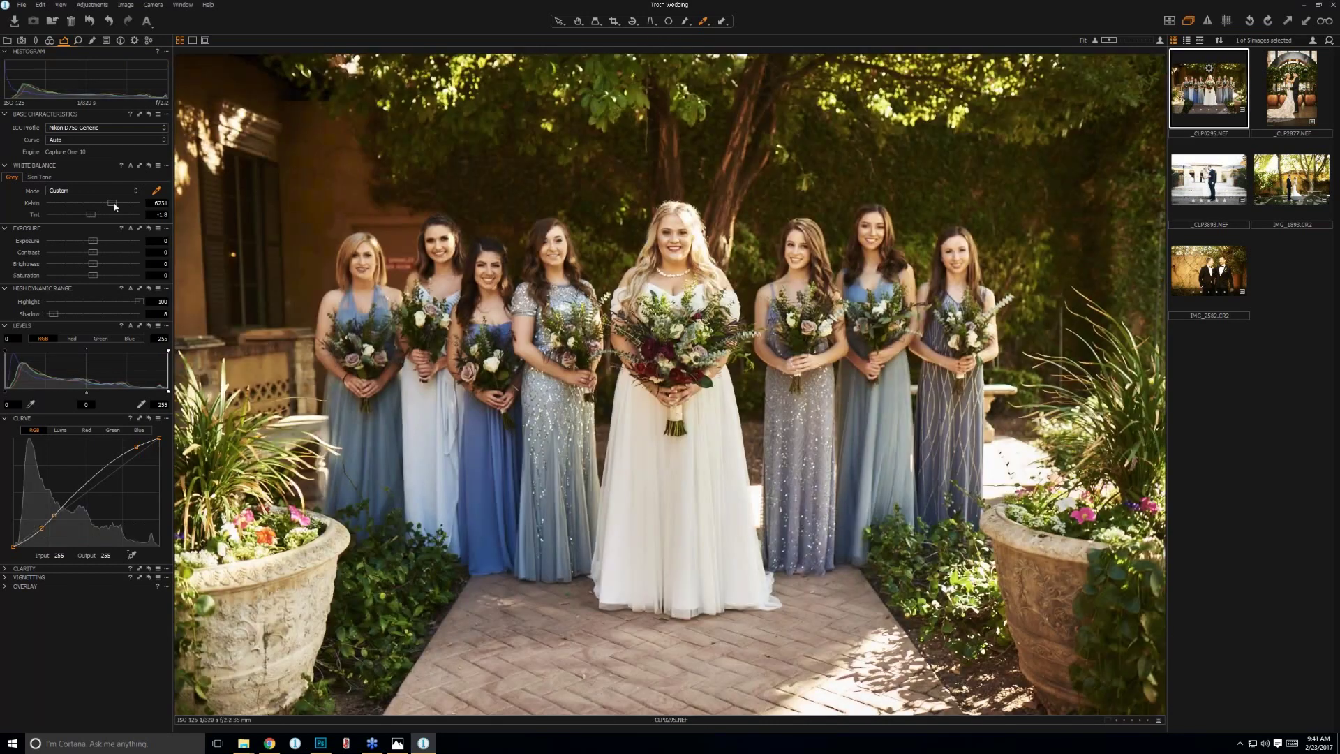
left_click_drag(114, 203, 114, 208)
Try the Classic Clarity method at -100 on the stone-steps couple photo and reset Clarity to 0.
key("Down")
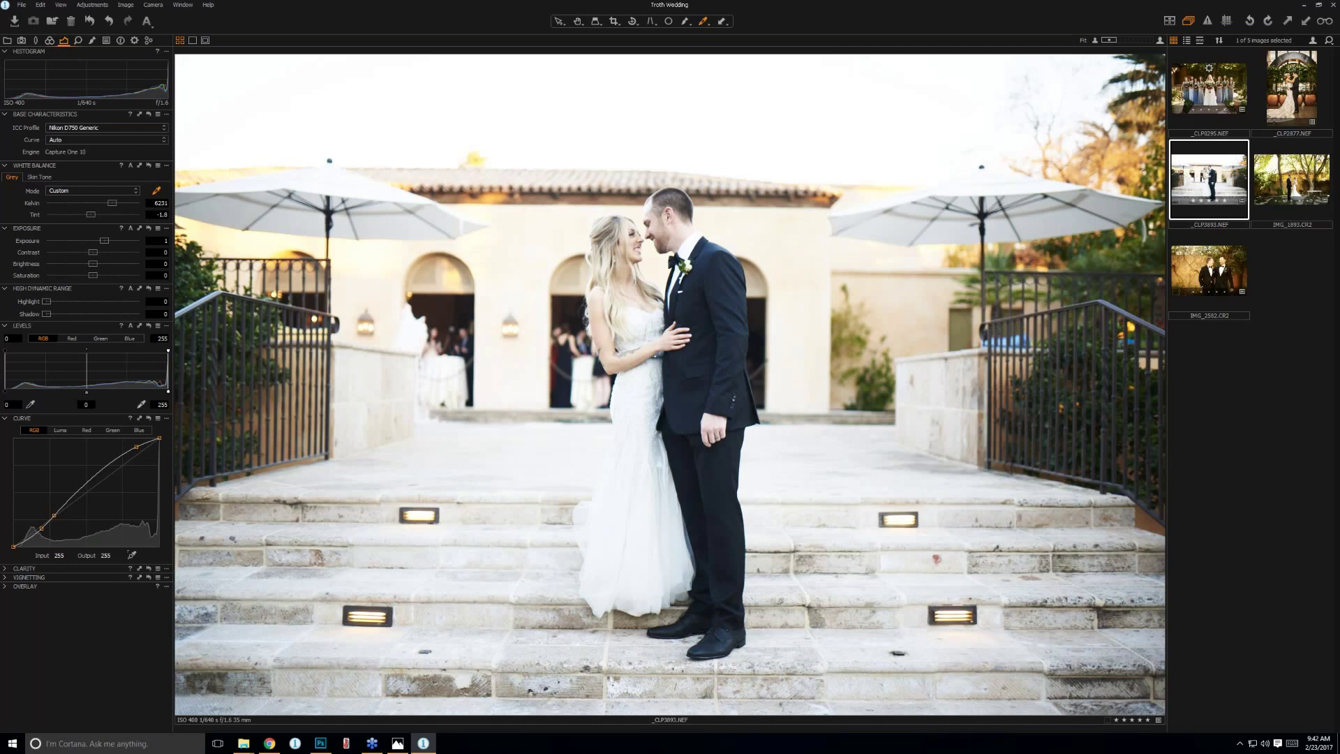
left_click(5, 571)
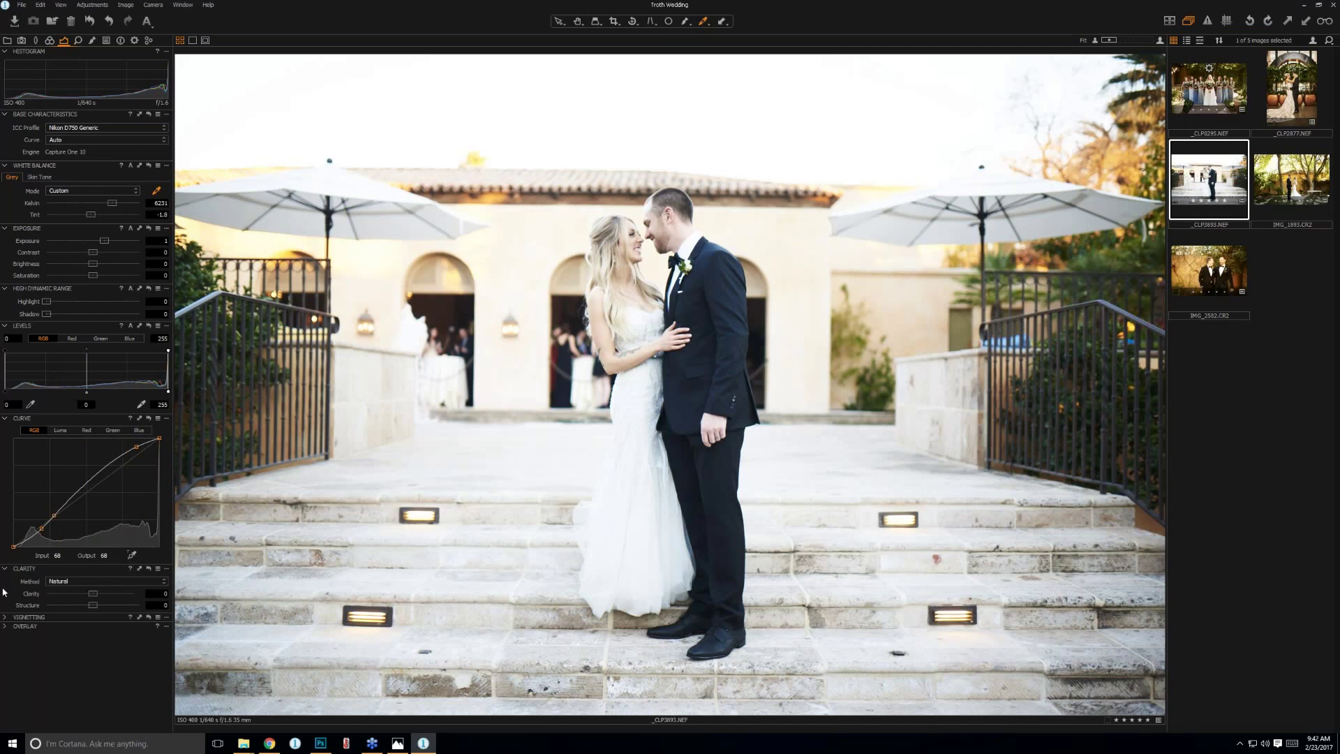
left_click(63, 583)
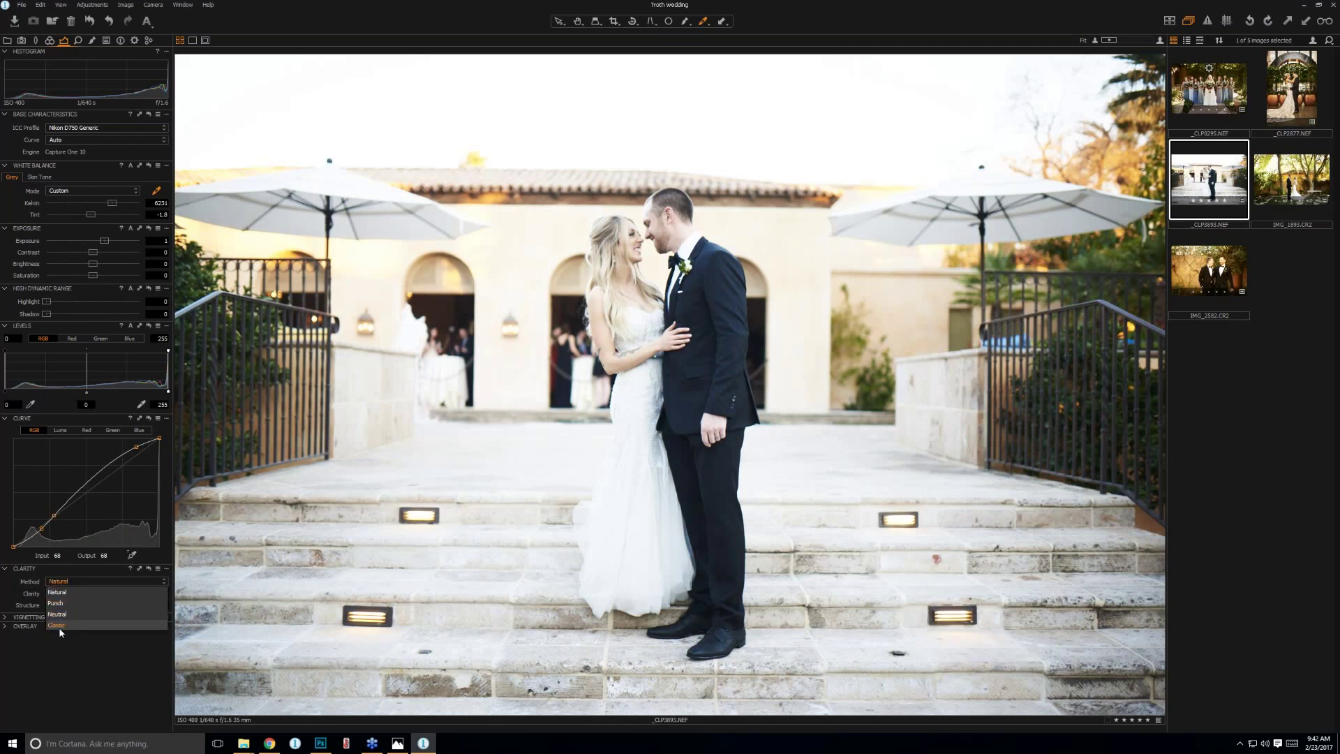
left_click(59, 626)
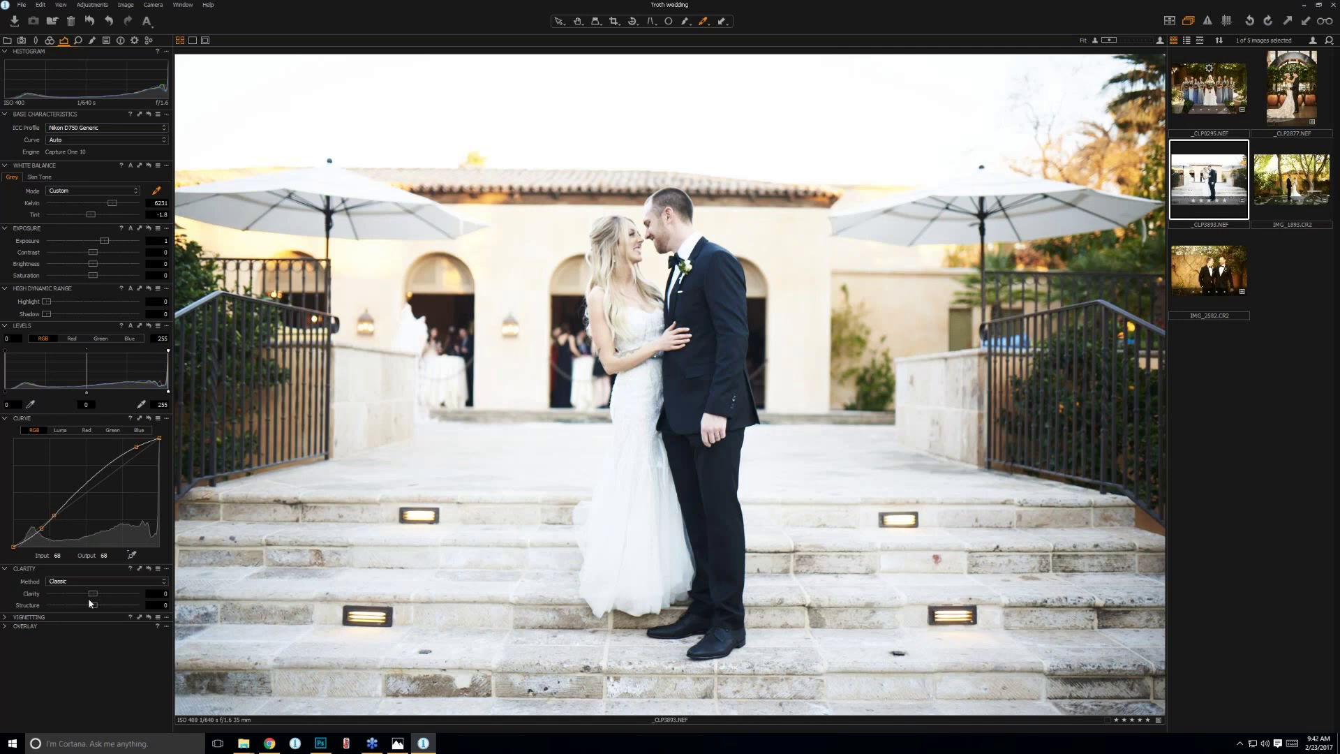
left_click_drag(97, 596, 47, 593)
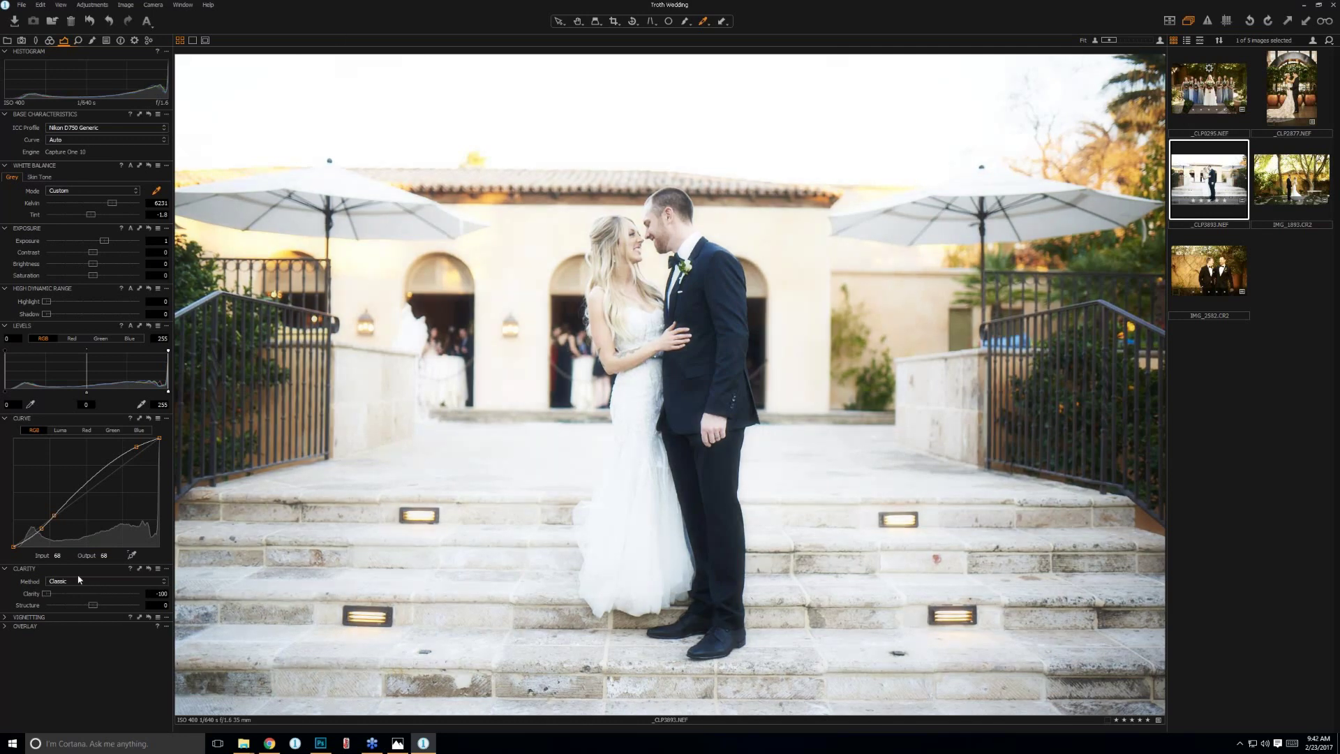
scroll(497, 267, "up", 1)
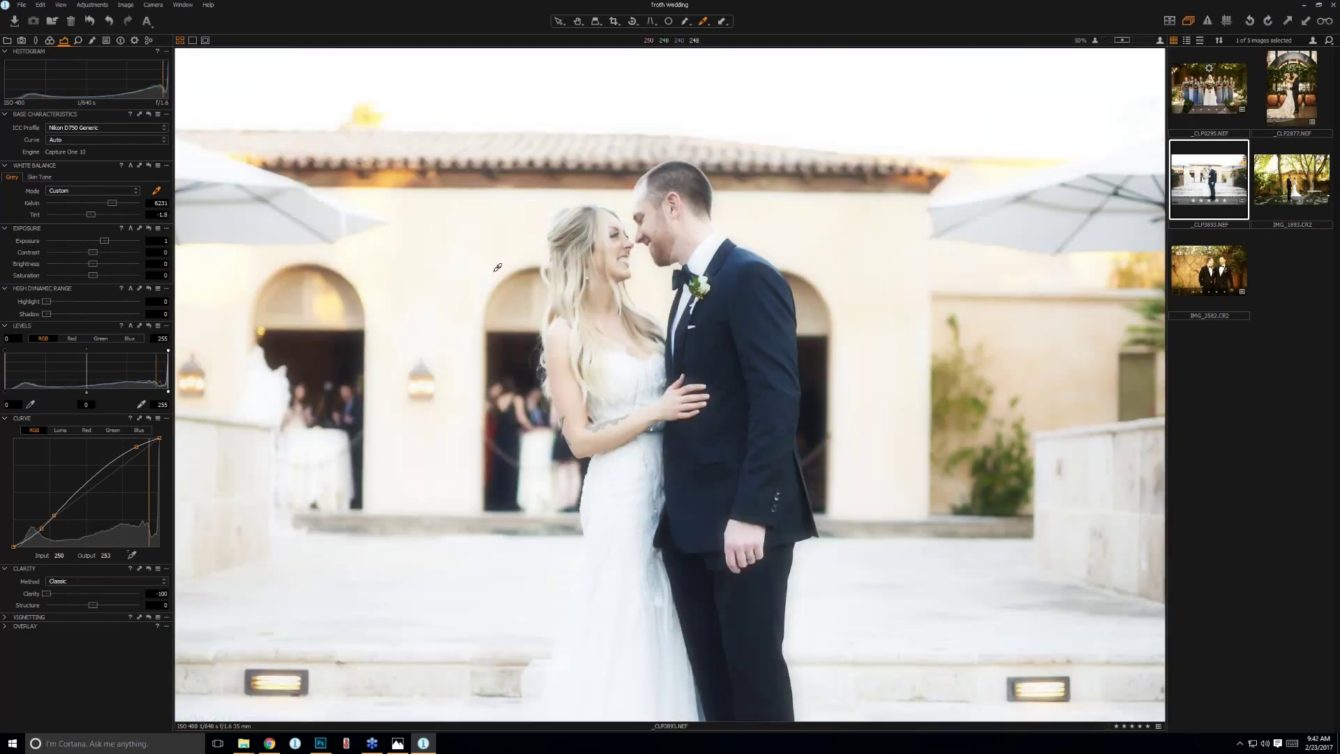
double_click(47, 594)
Try Clarity at -30 with the Natural method and at -100 with the Classic method, and undo the Classic change.
left_click(88, 584)
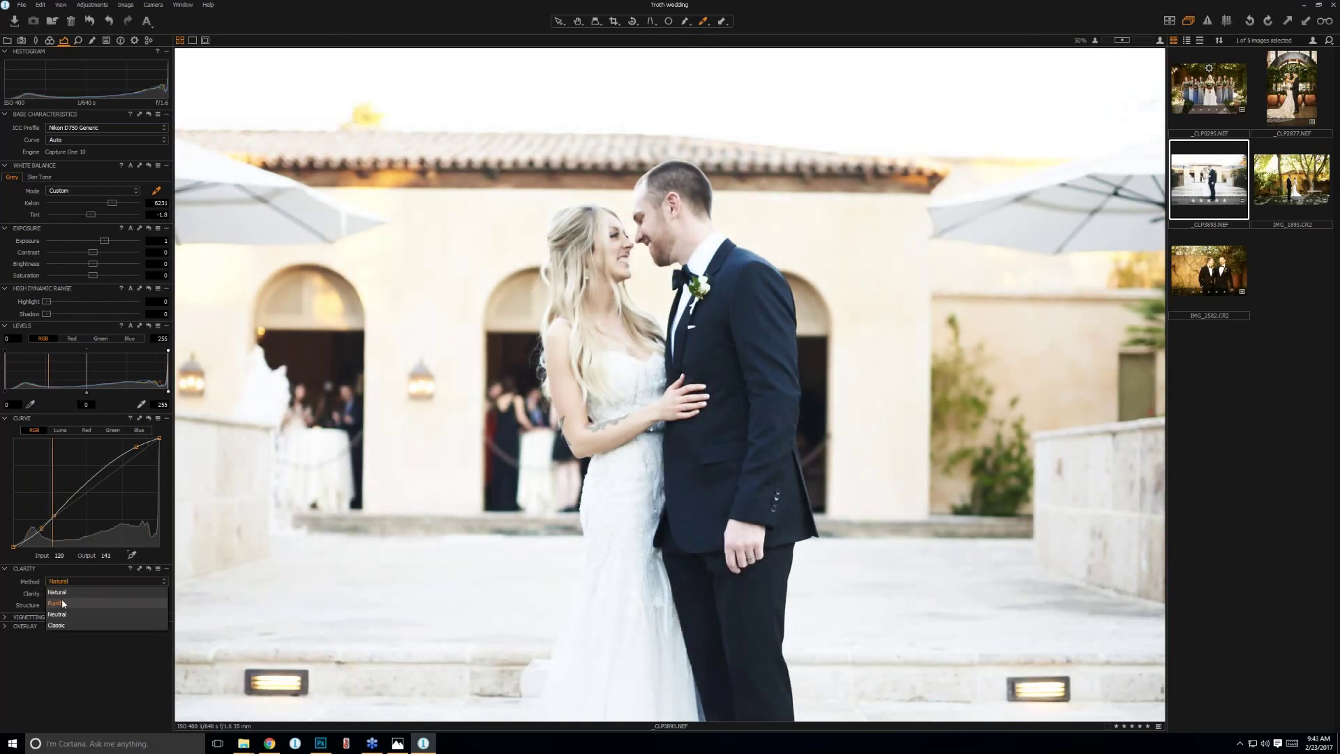
left_click(79, 593)
mouse_move(102, 593)
left_mouse_down()
mouse_move(25, 608)
mouse_move(79, 603)
left_mouse_up()
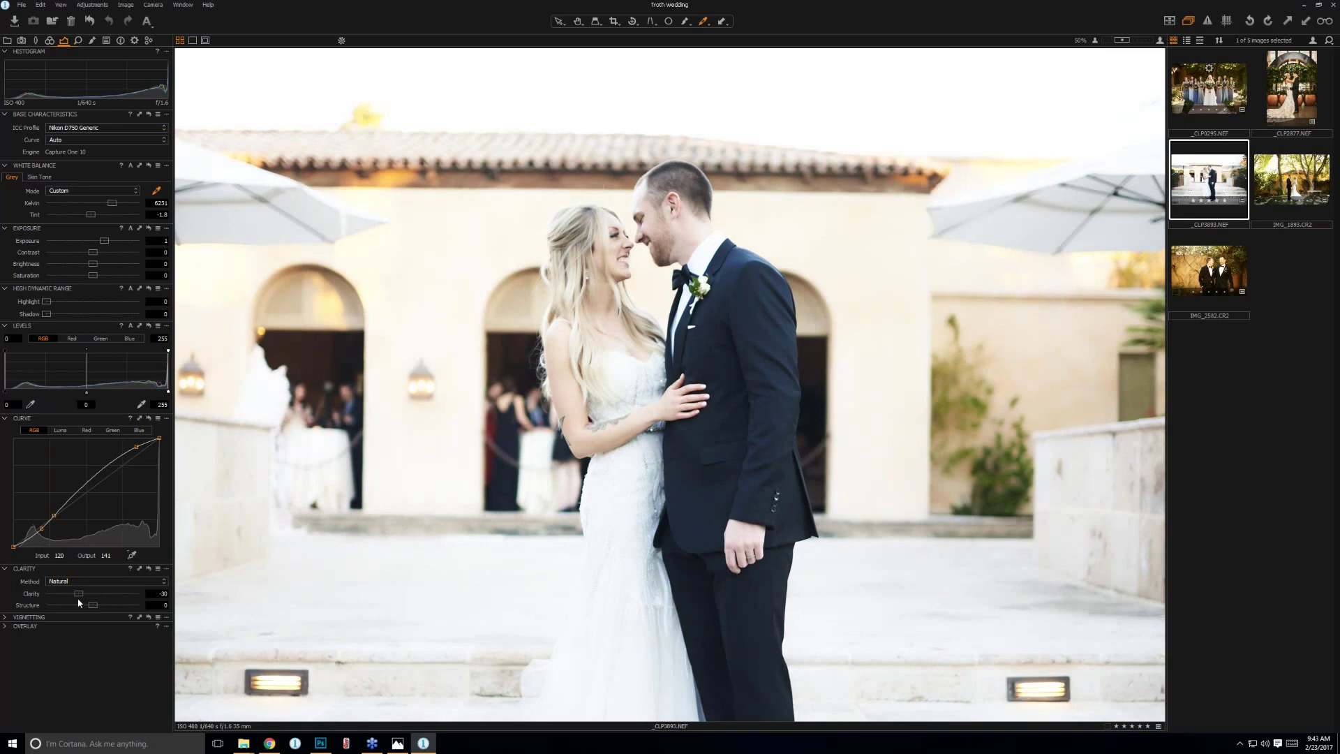
left_click(70, 581)
left_click(69, 593)
left_click_drag(72, 593, 28, 594)
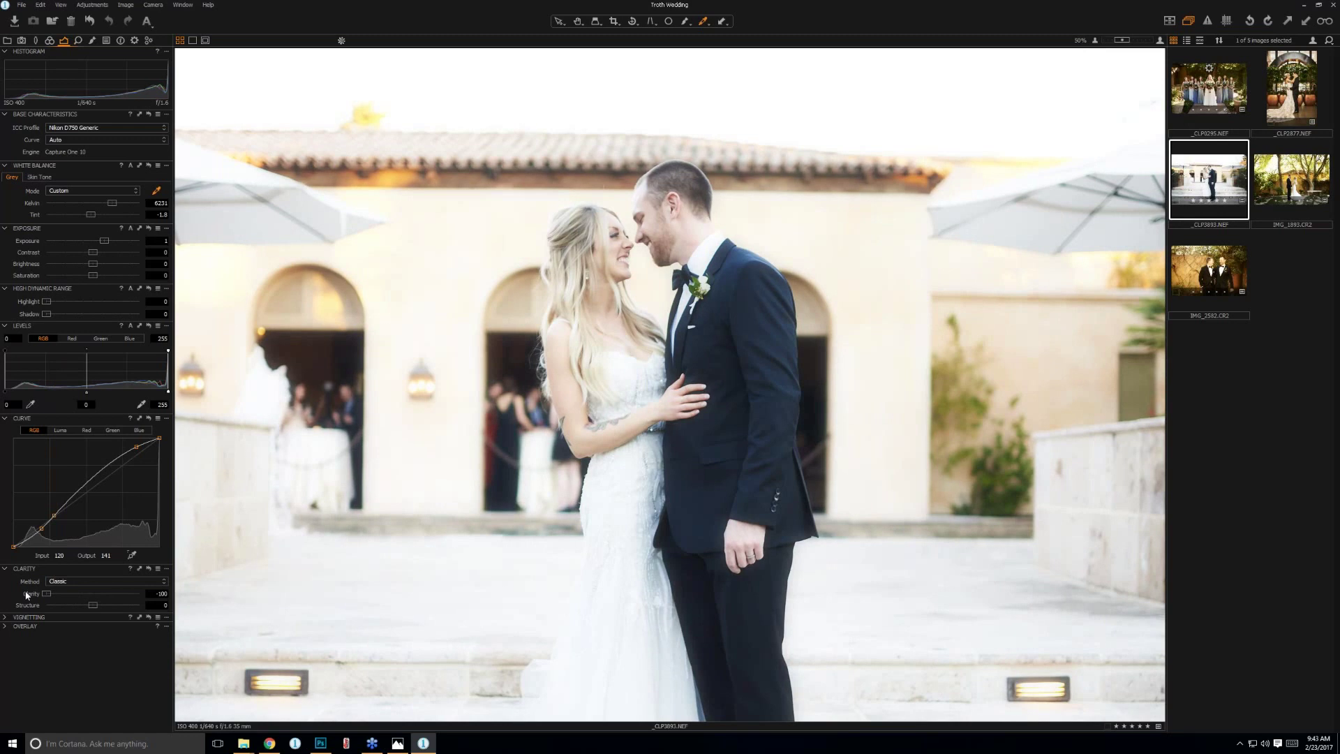
key("ctrl+z")
key("ctrl+z")
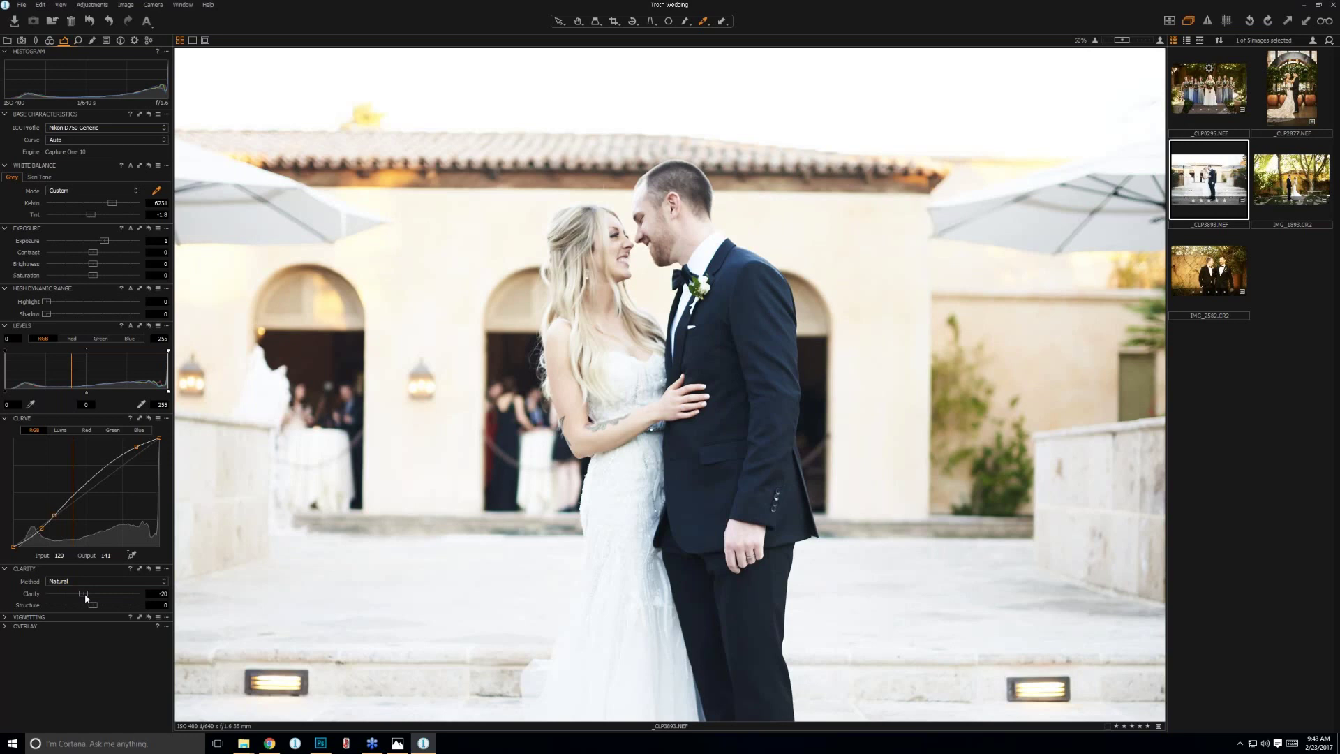
Try different Clarity amounts with the Natural method and reset Clarity to 0.
double_click(83, 593)
left_click_drag(99, 598, 104, 596)
left_click_drag(103, 596, 89, 639)
double_click(87, 593)
Try several Structure amounts, including 75, on the stone-steps couple photo and reset Structure to 0.
left_click_drag(110, 605, 99, 608)
double_click(90, 606)
mouse_move(120, 604)
left_mouse_down()
mouse_move(107, 606)
mouse_move(127, 604)
left_mouse_up()
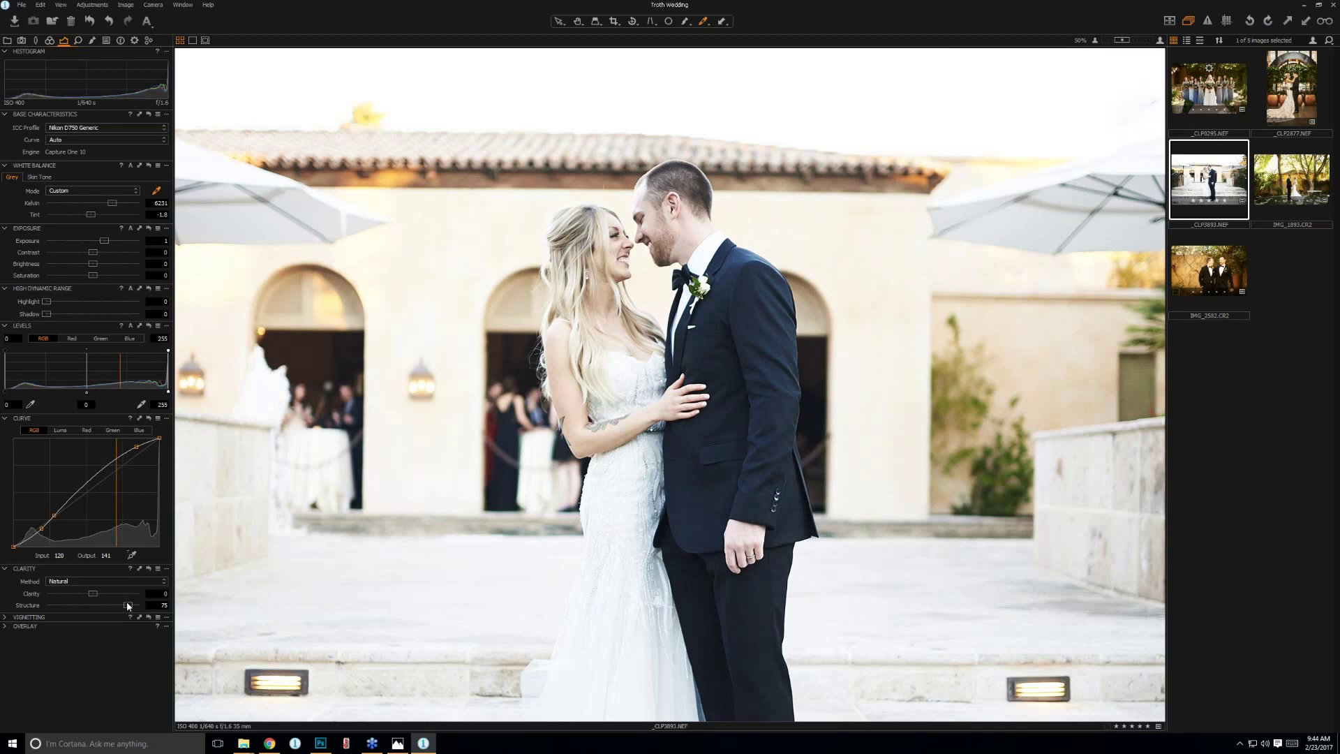
double_click(127, 603)
mouse_move(91, 606)
left_mouse_down()
mouse_move(74, 613)
mouse_move(236, 620)
mouse_move(114, 607)
left_mouse_up()
double_click(115, 605)
Examine the facial detail in the stone-steps couple and two-groomsmen photos up close, and view the bridesmaids photo.
scroll(594, 216, "up", 3)
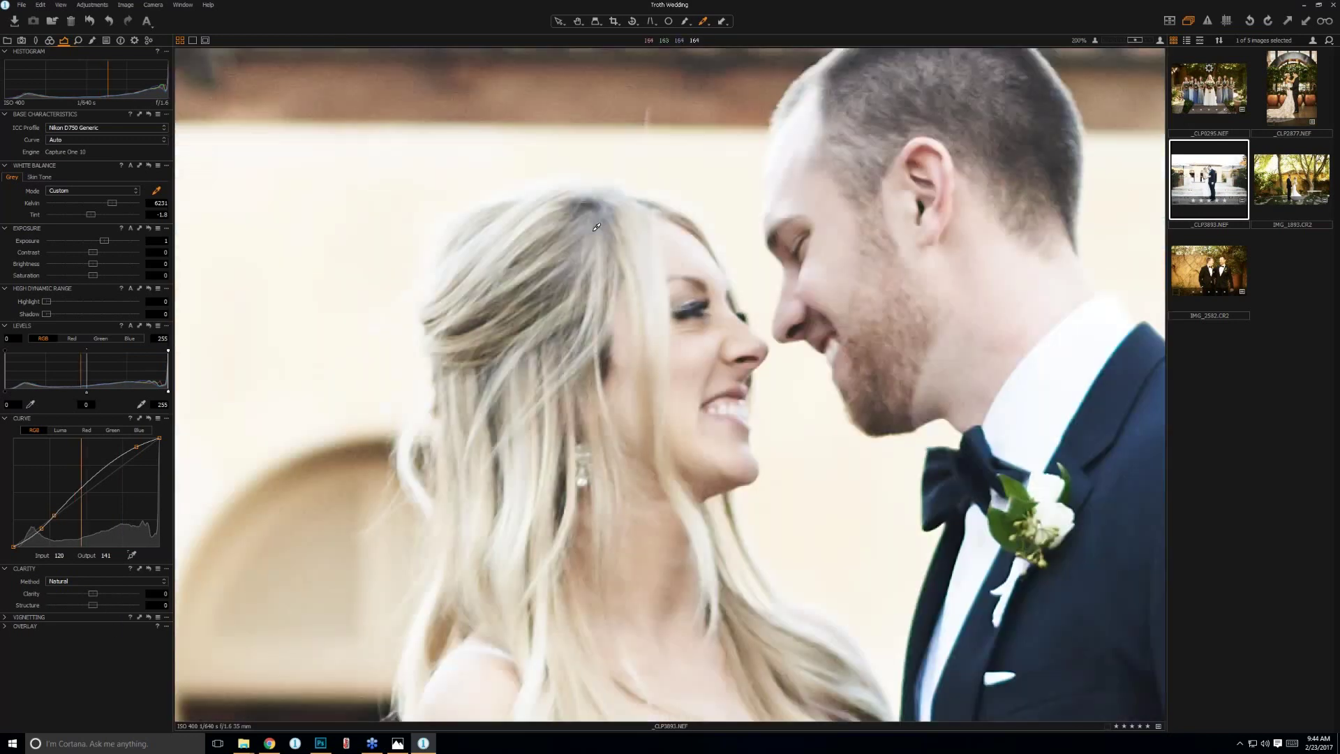
scroll(596, 226, "down", 3)
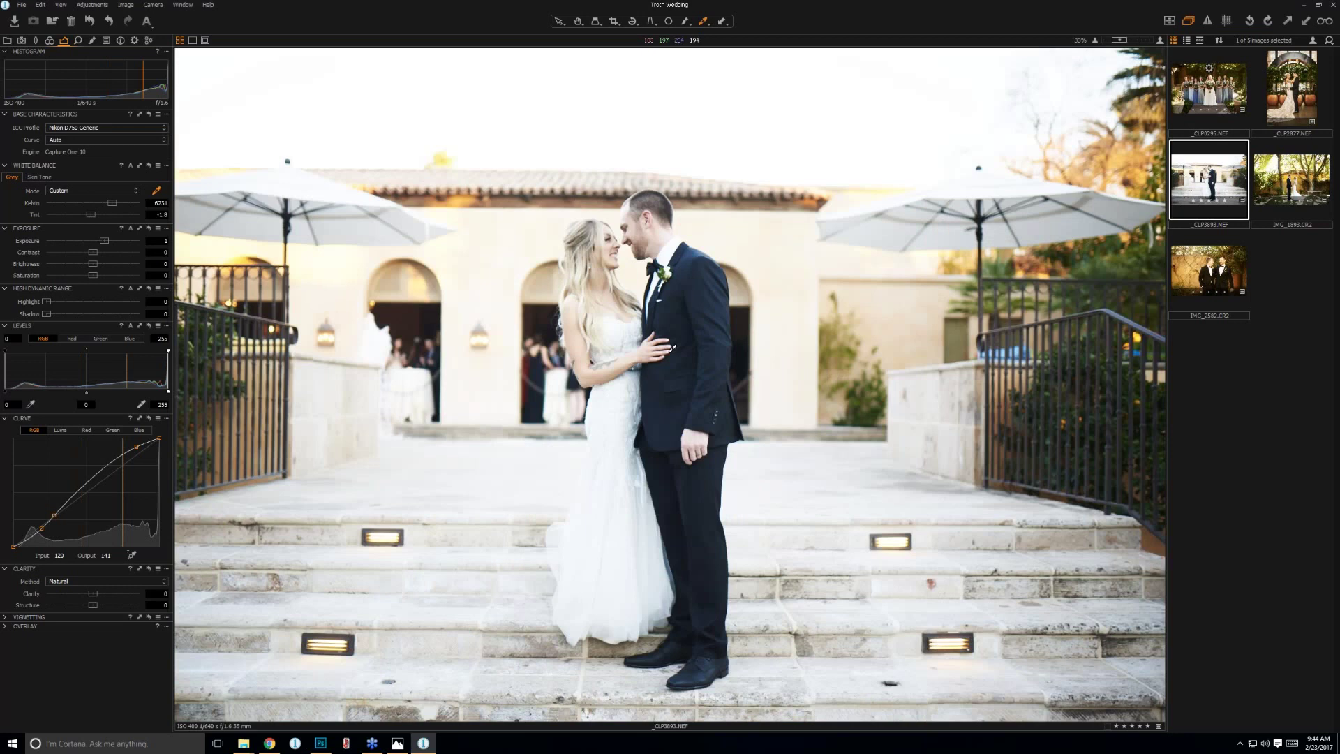
scroll(672, 348, "down", 1)
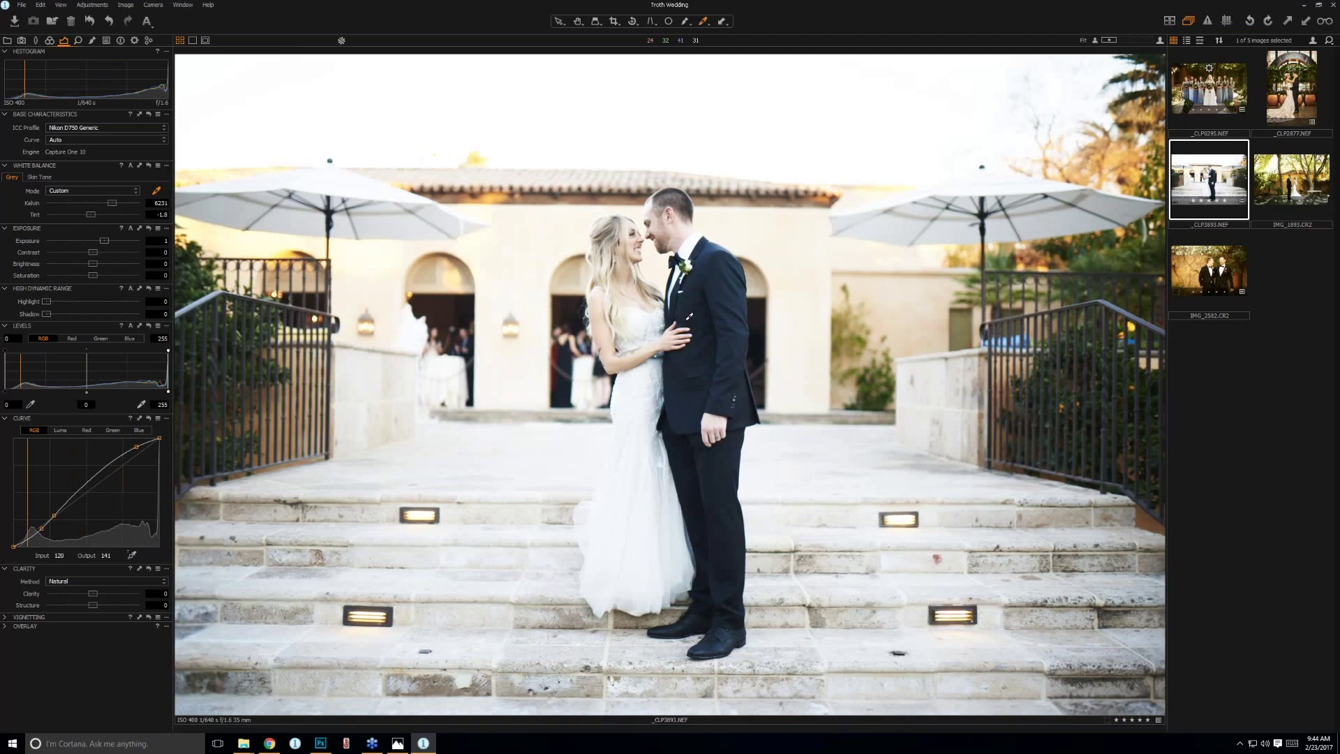
left_click(1198, 266)
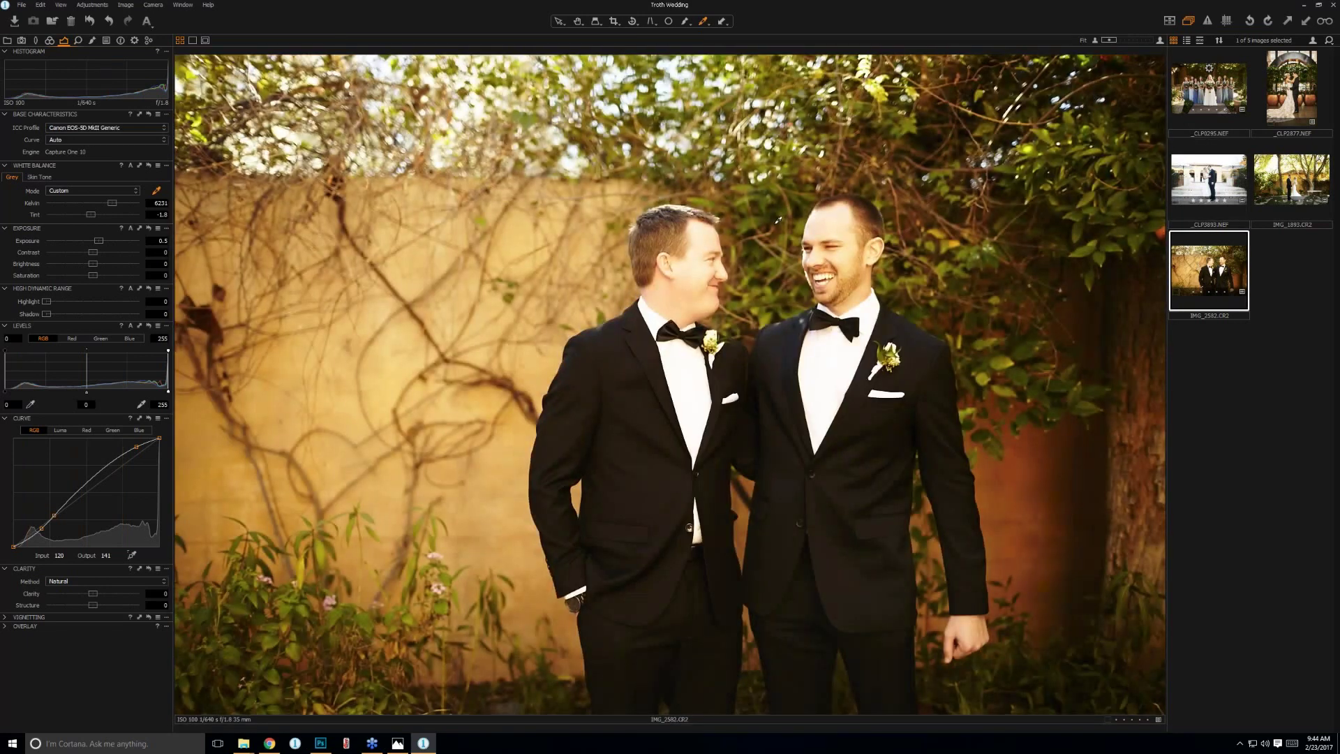
scroll(778, 221, "up", 5)
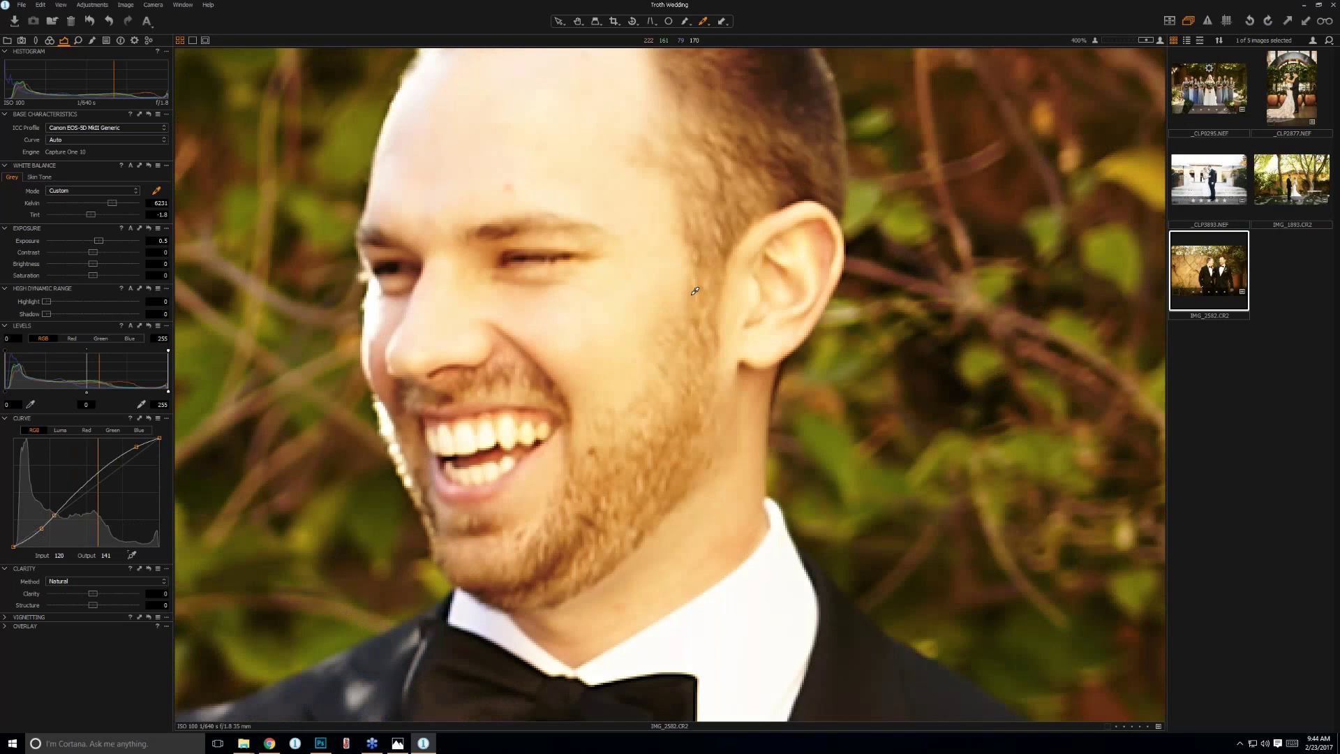
scroll(695, 290, "down", 2)
scroll(676, 285, "down", 2)
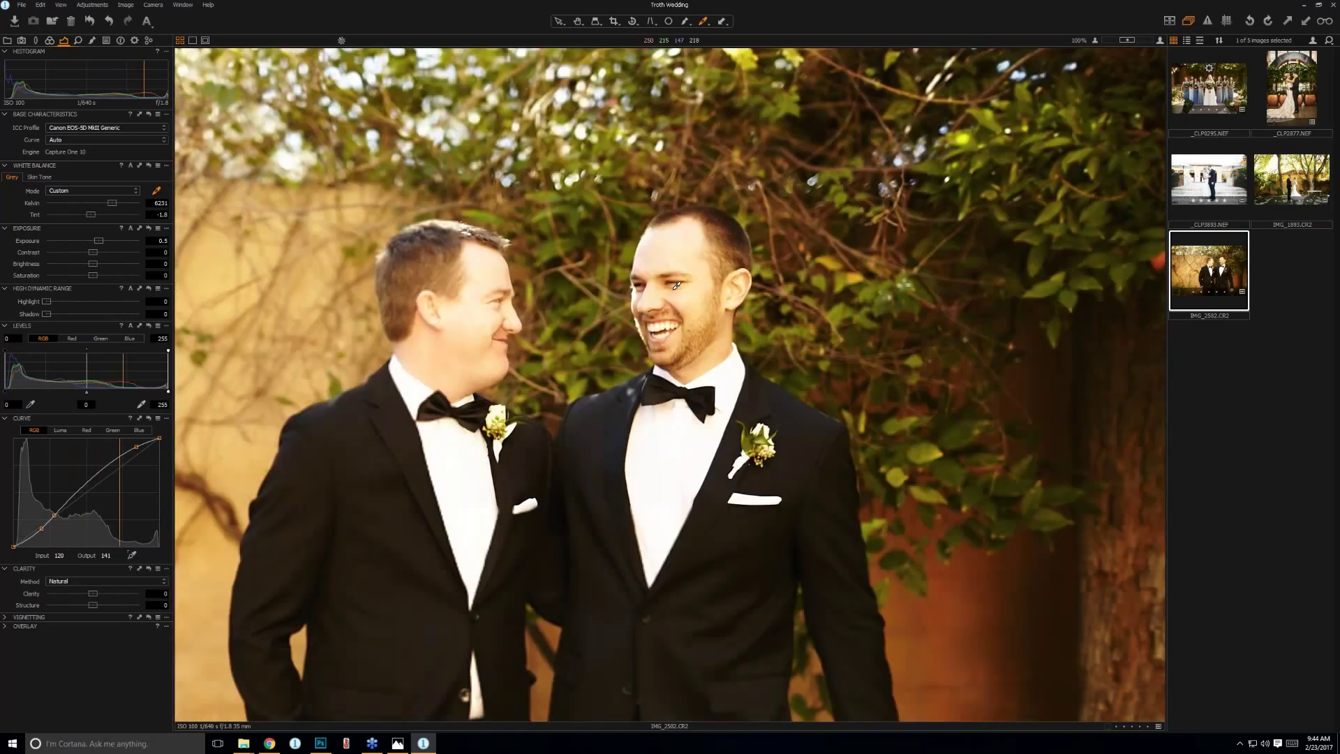
scroll(676, 285, "down", 2)
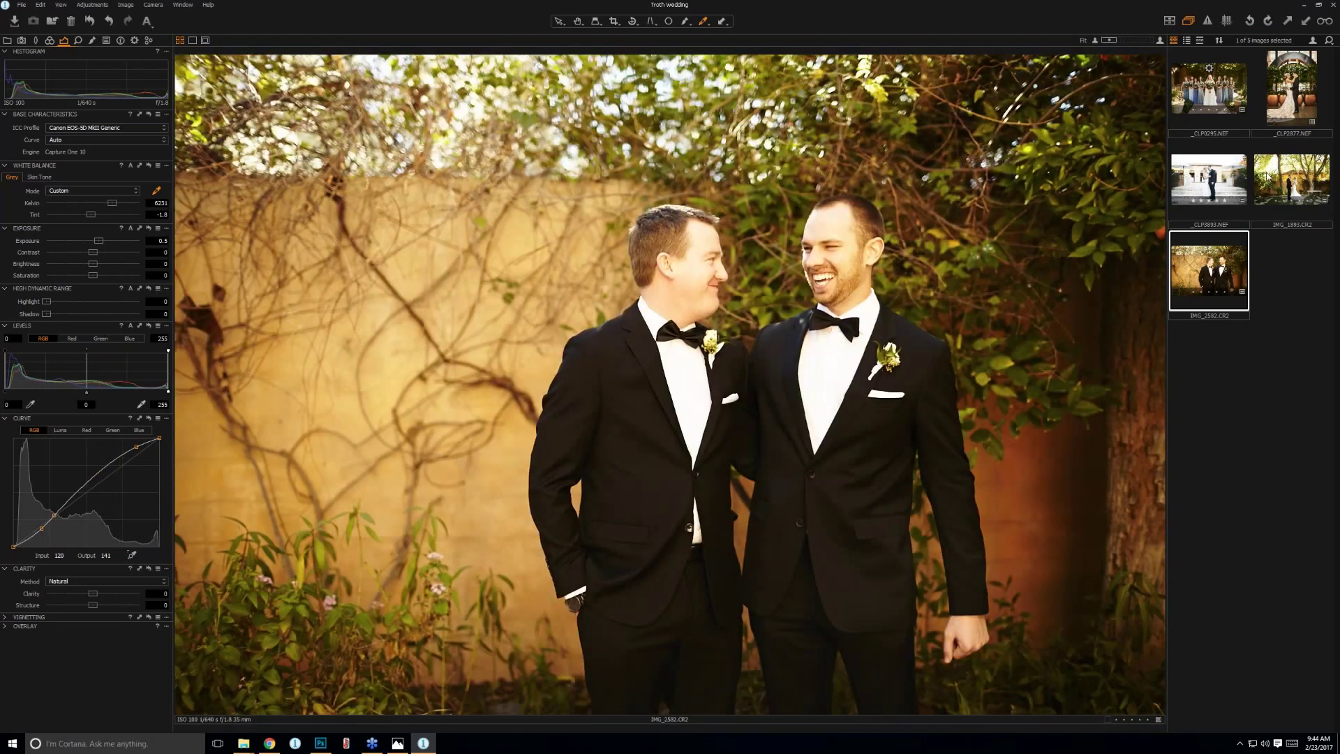
left_click(1209, 87)
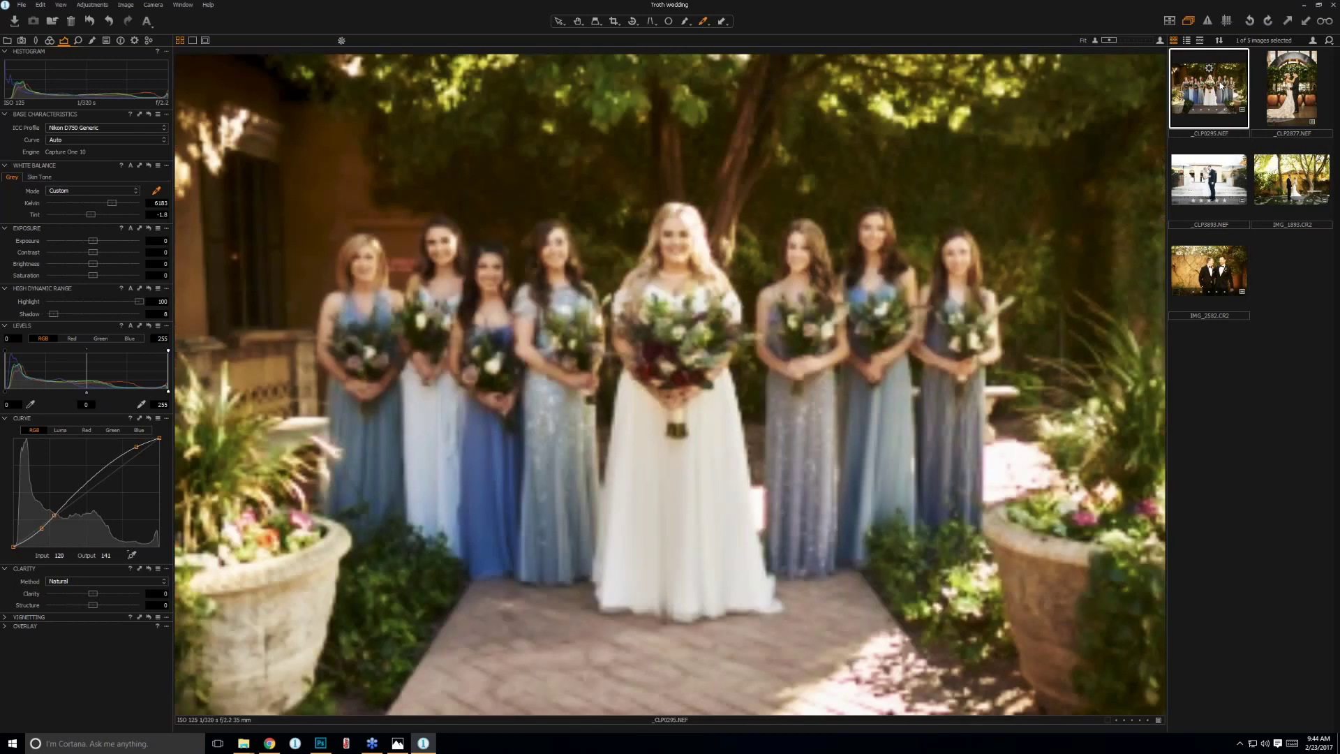
Add a local adjustment layer named Stairs to the stone-steps couple photo and set its Exposure to -1.39.
key("Down")
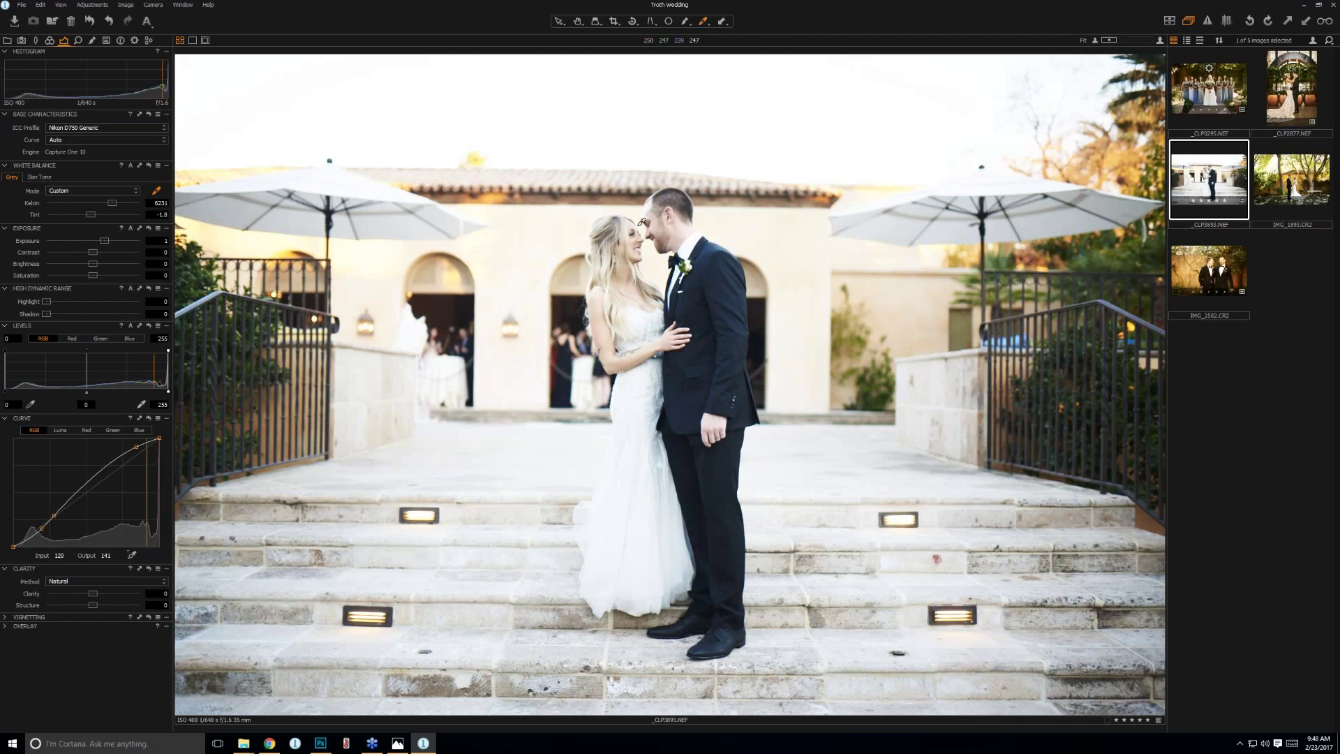
left_click(93, 40)
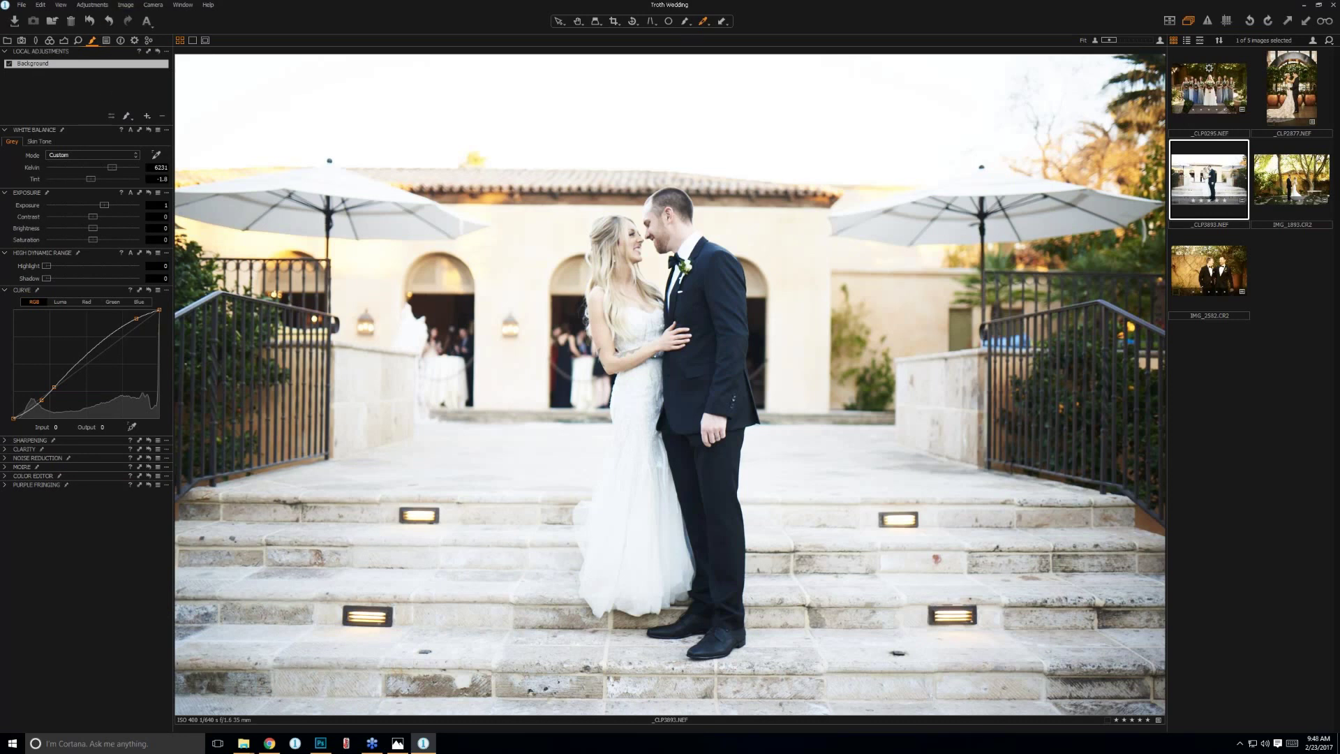
left_click(147, 116)
type("Stairs")
key("Return")
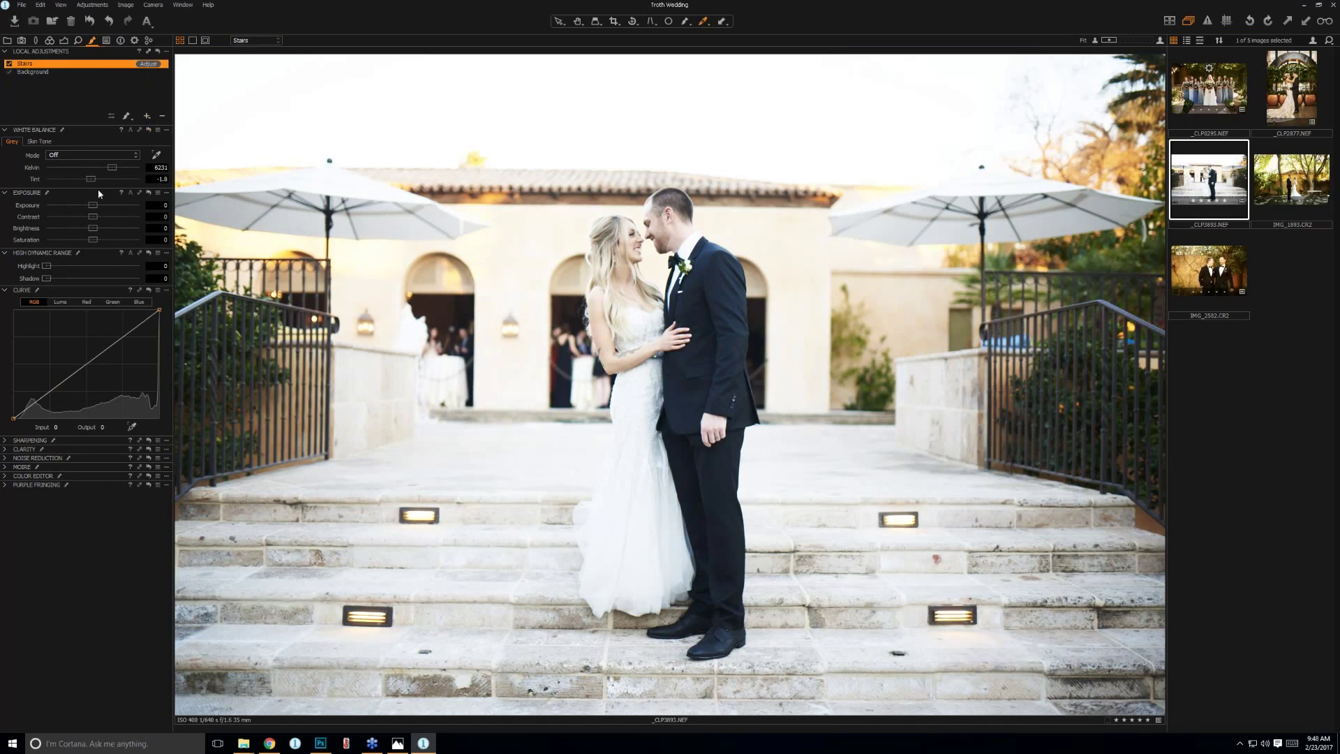
left_click_drag(96, 209, 78, 208)
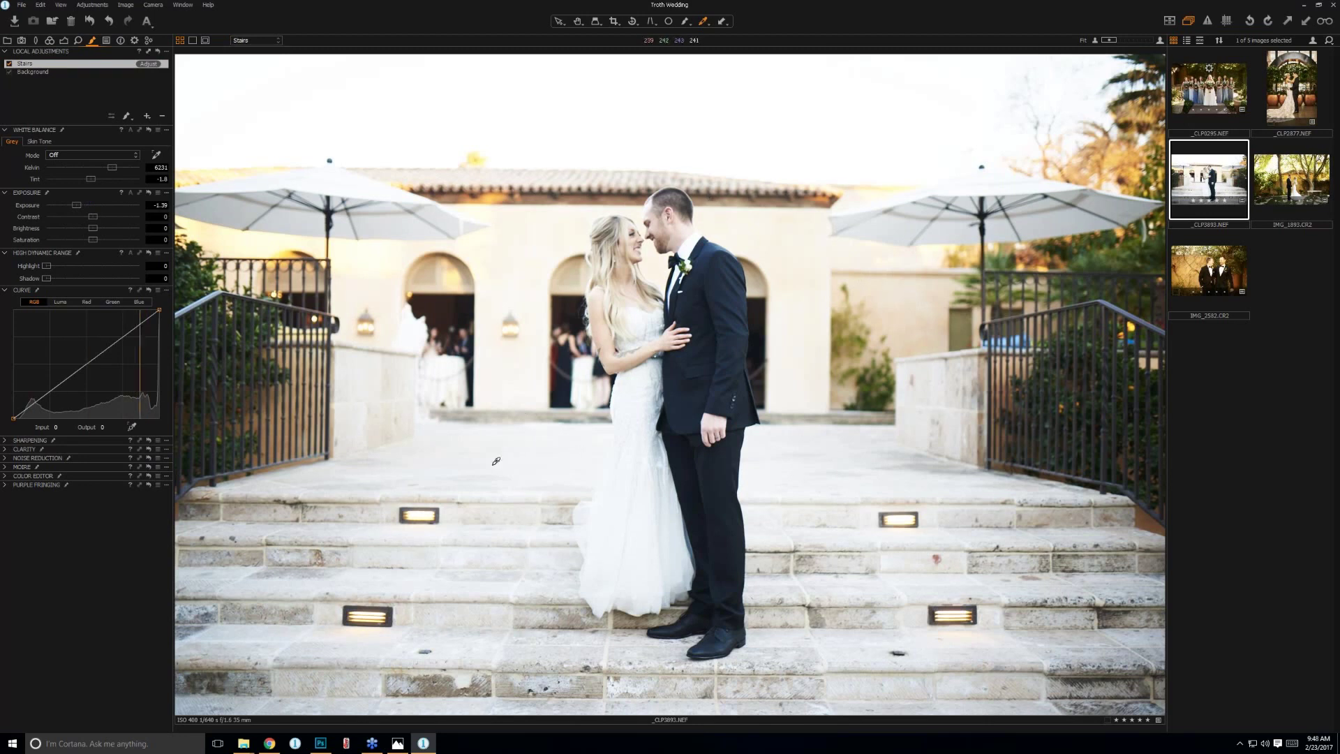
Brush a mask over the stone steps on the Stairs layer with the Draw Mask tool, darkening them around the couple.
left_click(686, 23)
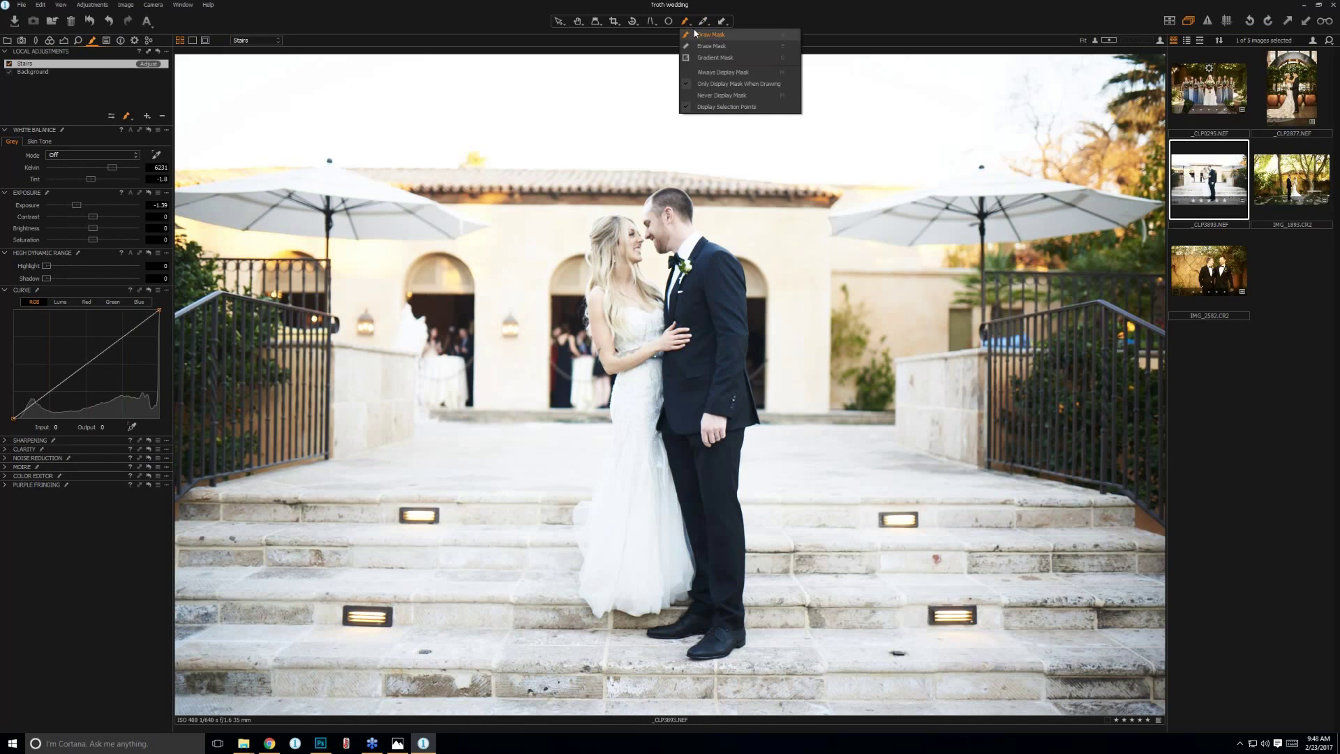
left_click(686, 27)
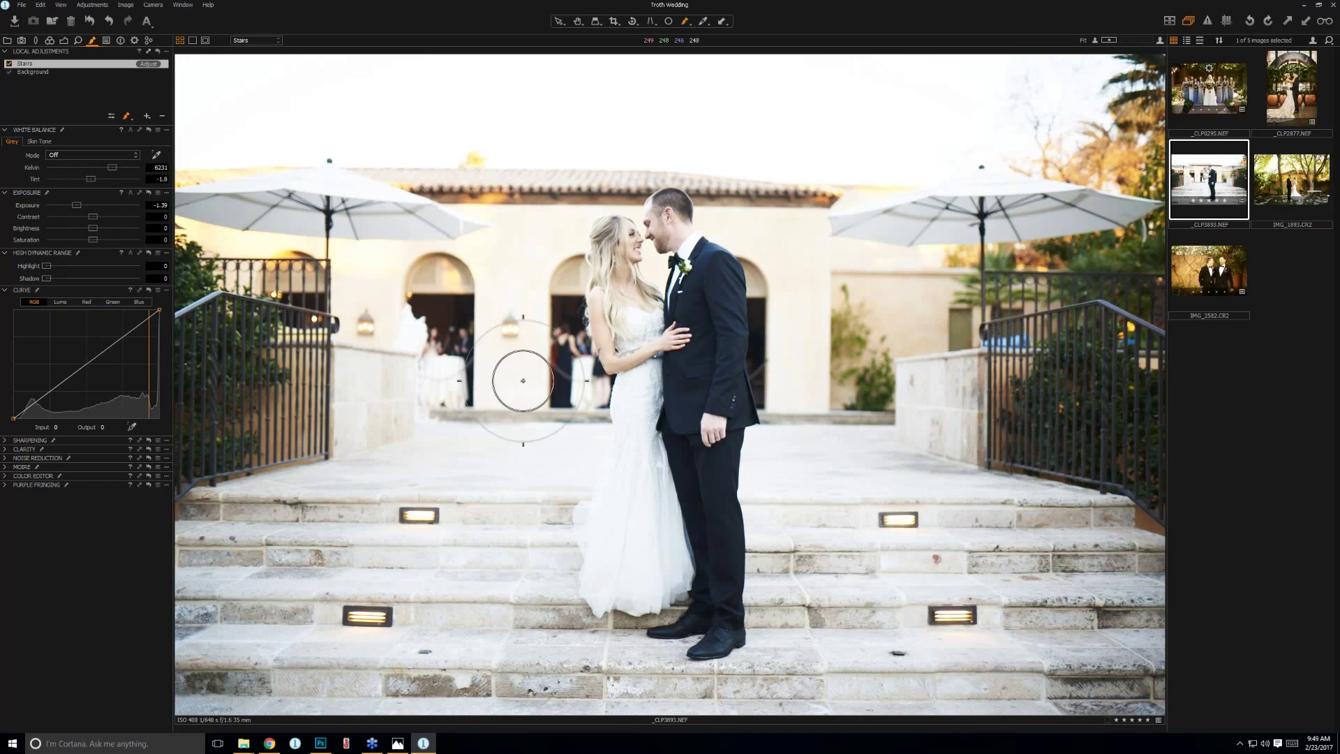
right_click(522, 380)
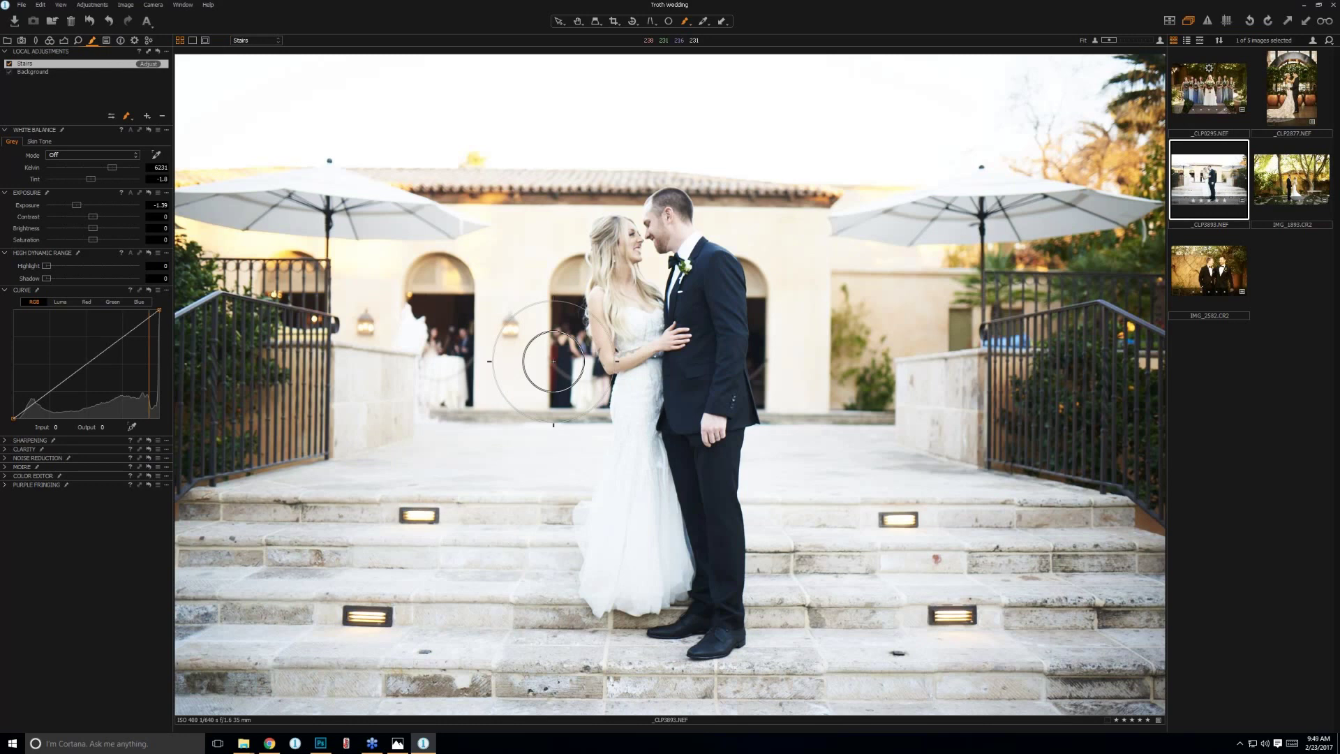
right_click(518, 448)
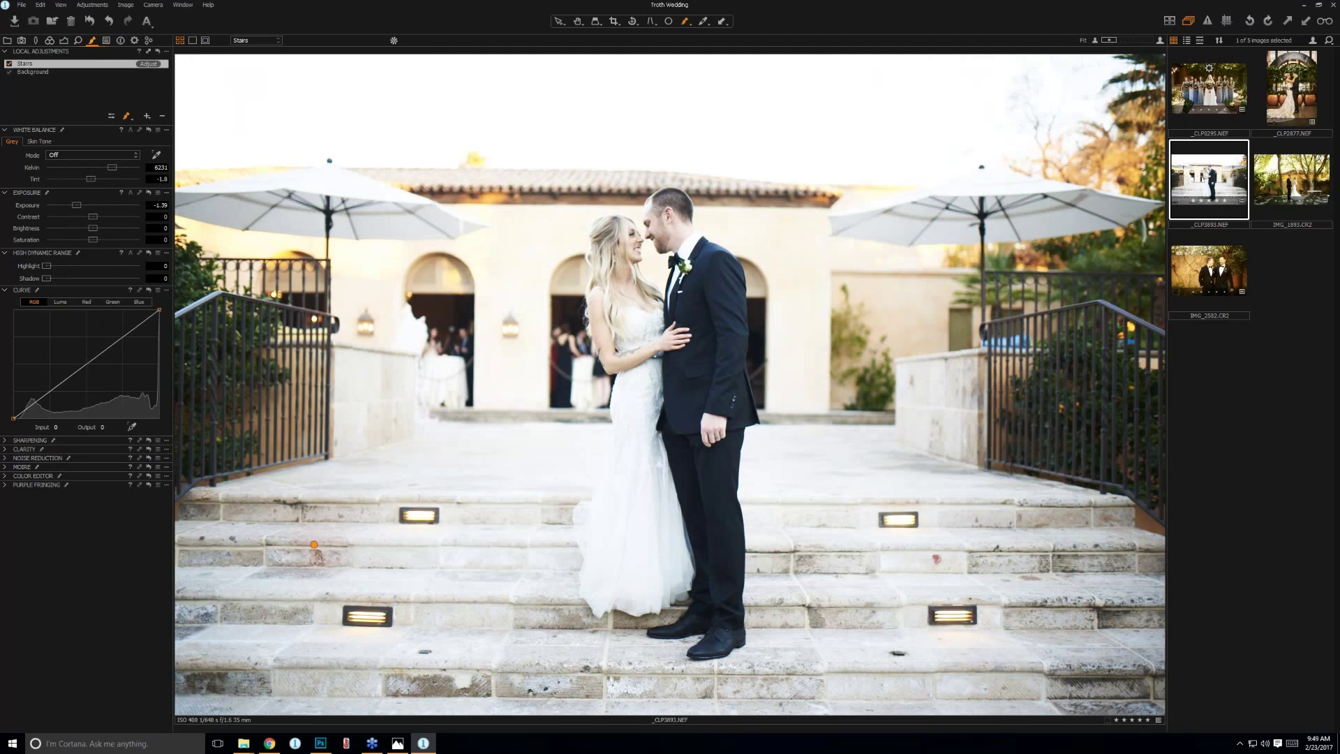
mouse_move(217, 547)
left_mouse_down()
mouse_move(201, 662)
mouse_move(316, 525)
mouse_move(523, 519)
mouse_move(551, 544)
mouse_move(546, 594)
mouse_move(577, 624)
mouse_move(227, 573)
mouse_move(504, 599)
mouse_move(528, 623)
mouse_move(246, 628)
mouse_move(278, 659)
mouse_move(266, 625)
mouse_move(204, 625)
mouse_move(620, 676)
mouse_move(563, 638)
mouse_move(610, 645)
mouse_move(684, 691)
mouse_move(345, 691)
mouse_move(505, 710)
mouse_move(1135, 692)
mouse_move(1140, 599)
mouse_move(1126, 545)
mouse_move(839, 536)
mouse_move(929, 527)
mouse_move(841, 518)
mouse_move(797, 540)
mouse_move(784, 572)
mouse_move(769, 532)
mouse_move(787, 644)
mouse_move(772, 579)
mouse_move(746, 673)
mouse_move(684, 684)
mouse_move(699, 670)
mouse_move(660, 663)
mouse_move(572, 686)
mouse_move(637, 627)
mouse_move(572, 698)
mouse_move(825, 665)
mouse_move(841, 694)
mouse_move(795, 705)
mouse_move(1007, 706)
mouse_move(869, 660)
mouse_move(808, 611)
mouse_move(932, 568)
mouse_move(877, 556)
mouse_move(1083, 540)
mouse_move(1147, 553)
mouse_move(1122, 596)
mouse_move(980, 598)
mouse_move(1081, 647)
mouse_move(1078, 681)
mouse_move(1151, 662)
mouse_move(1099, 588)
mouse_move(1112, 583)
mouse_move(1124, 618)
mouse_move(1186, 645)
mouse_move(1047, 724)
left_mouse_up()
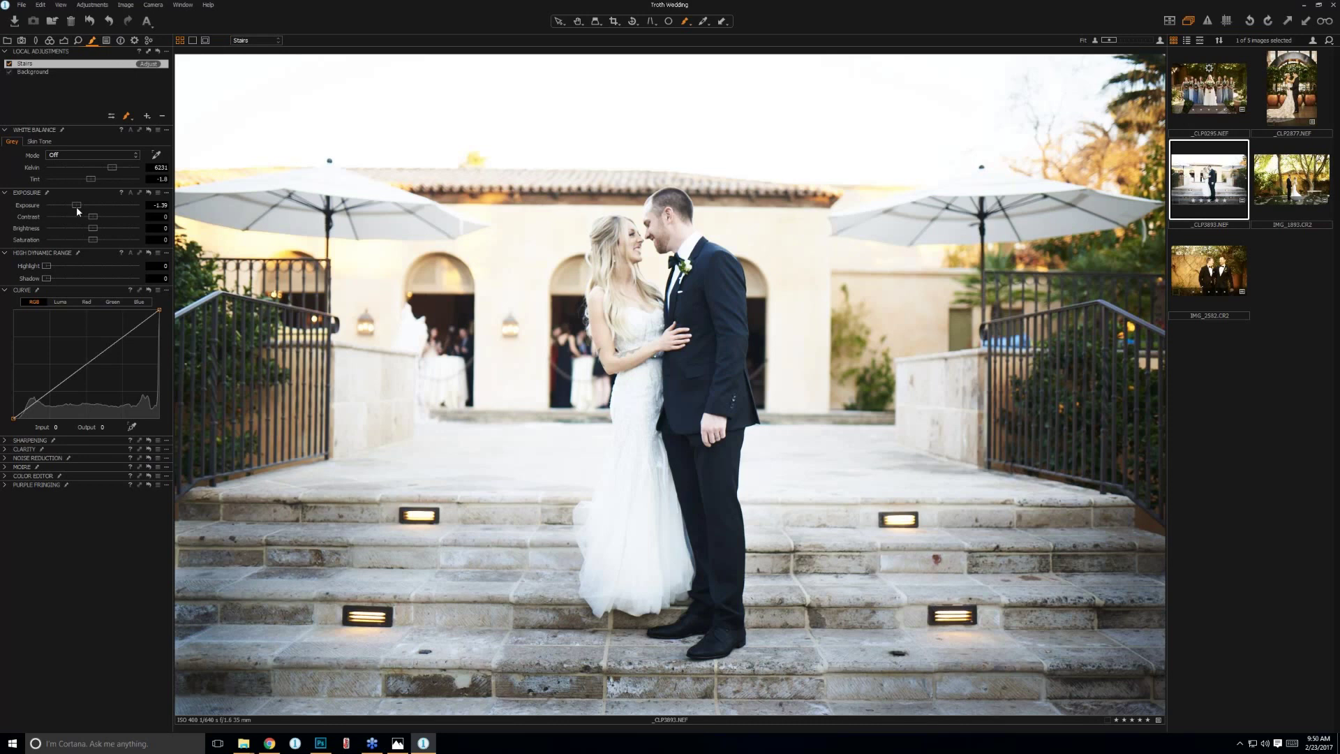
Set the Stairs layer's Exposure to -0.85 and its Saturation to 70, after trying Saturation at -100.
left_click_drag(77, 206, 85, 215)
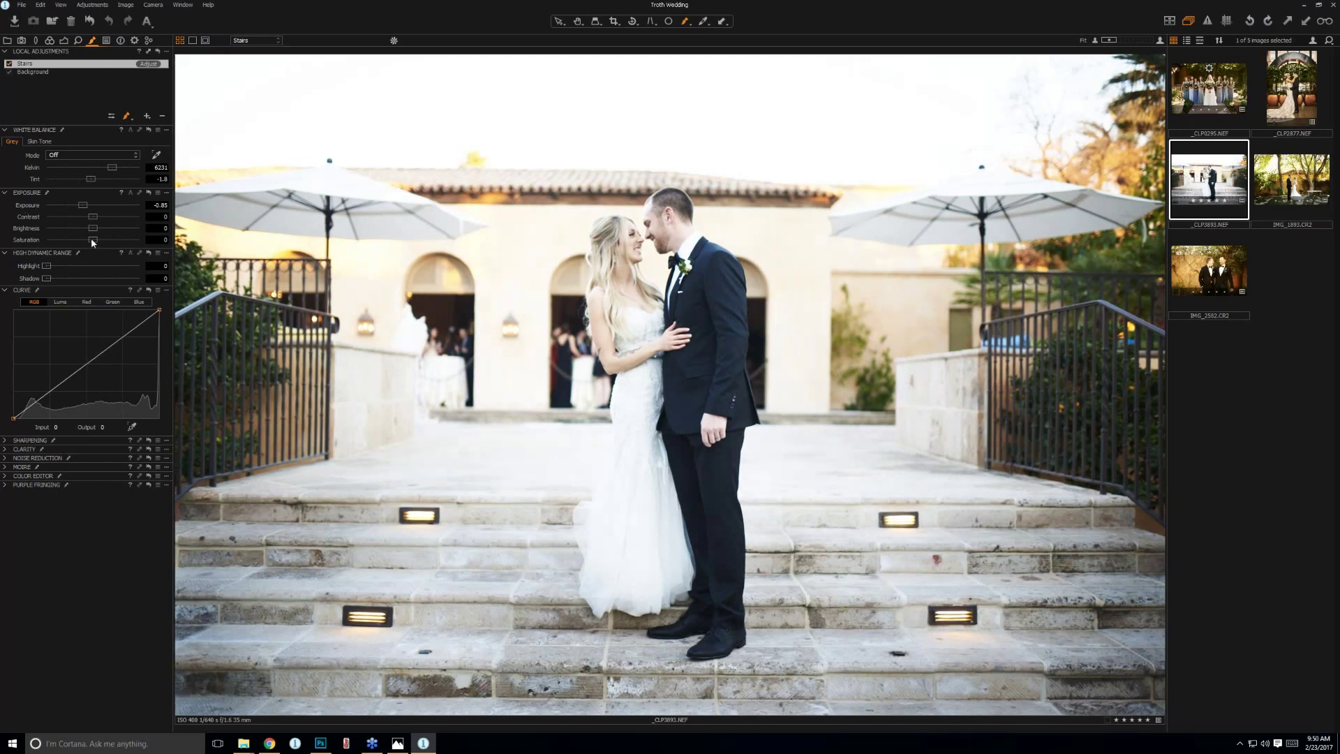
left_click_drag(91, 241, 47, 240)
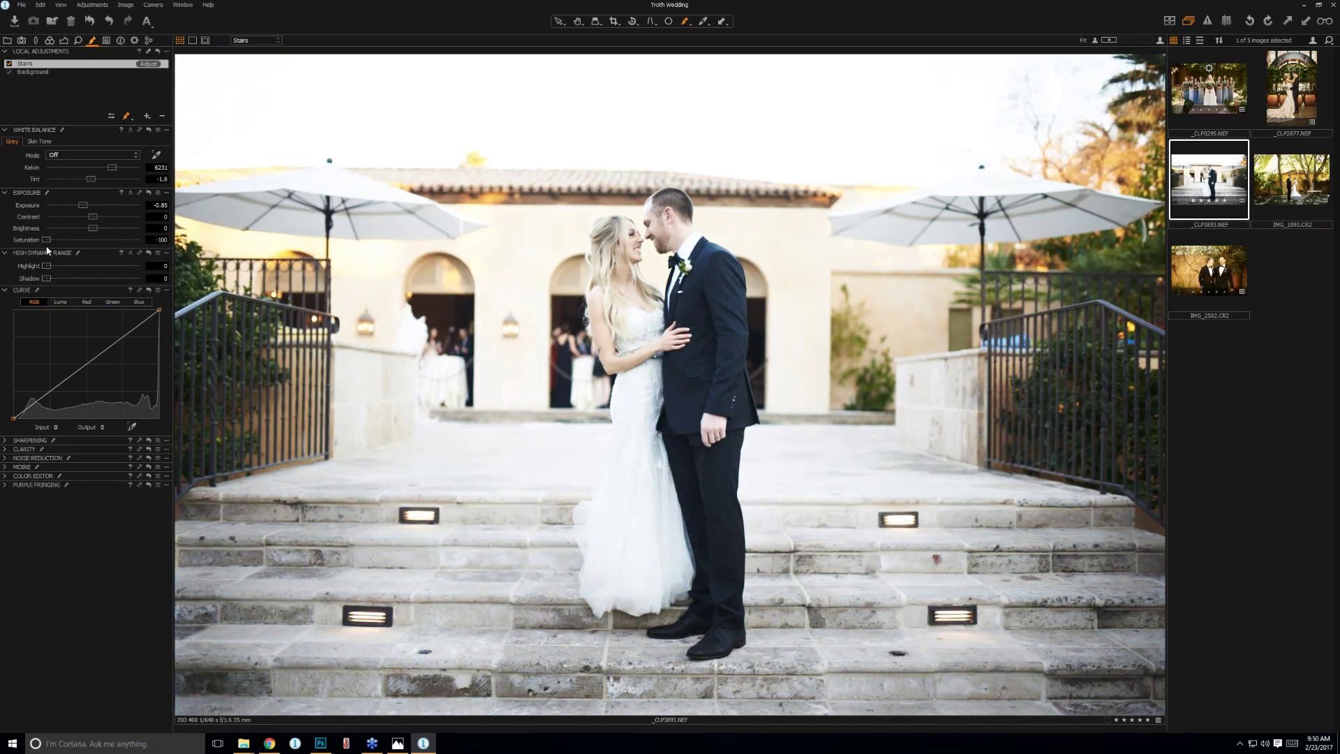
left_click_drag(47, 240, 124, 250)
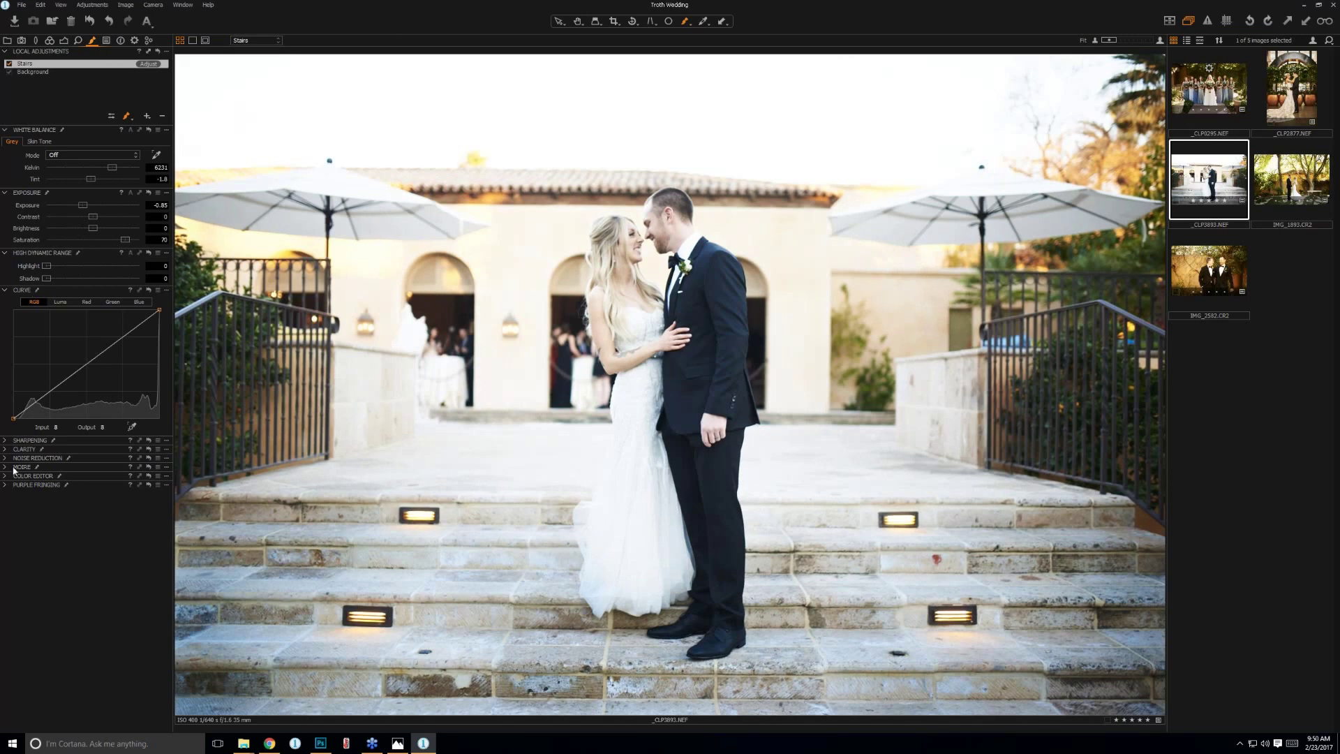
Turn the masked steps bright green by reshaping the Stairs layer's Red, Green and Blue curves, pulling the Red and Blue ones down.
left_click(86, 302)
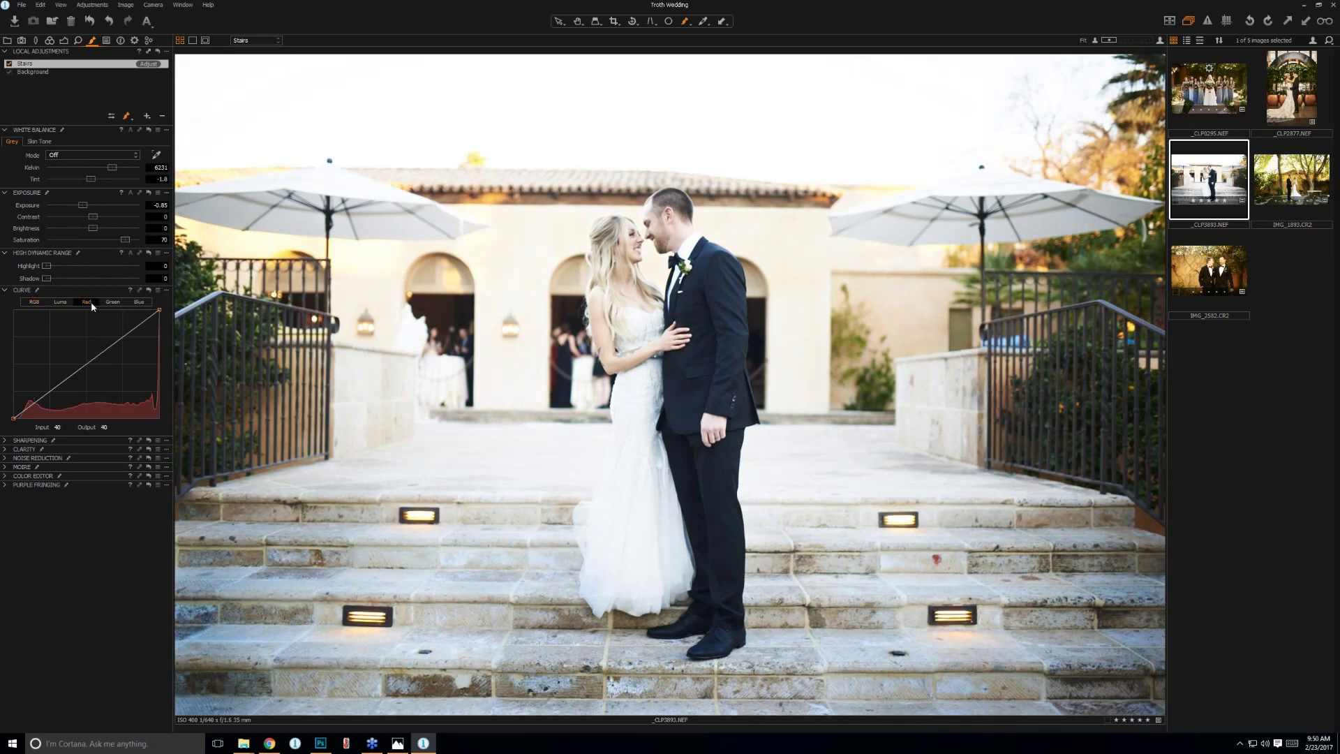
left_click(87, 365)
left_click_drag(87, 365, 110, 382)
left_click(112, 302)
left_click(139, 303)
left_click(100, 349)
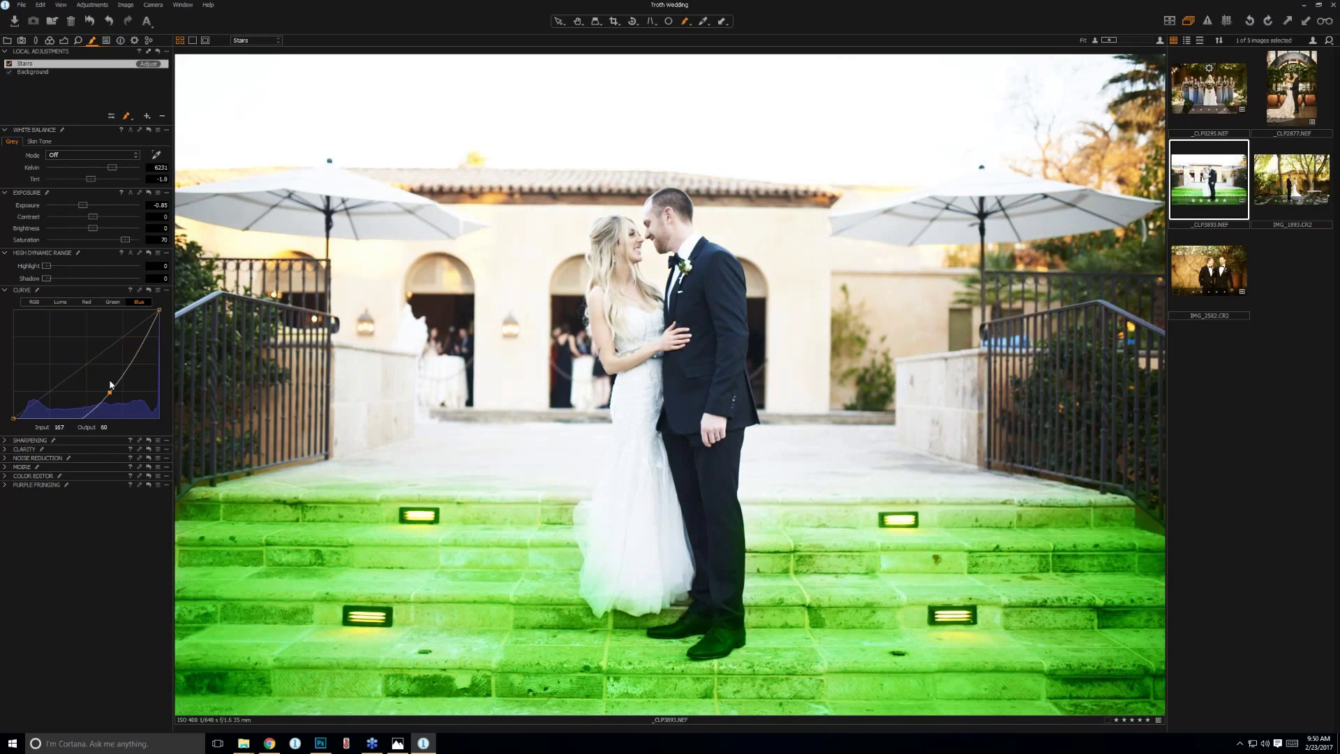
left_click(64, 40)
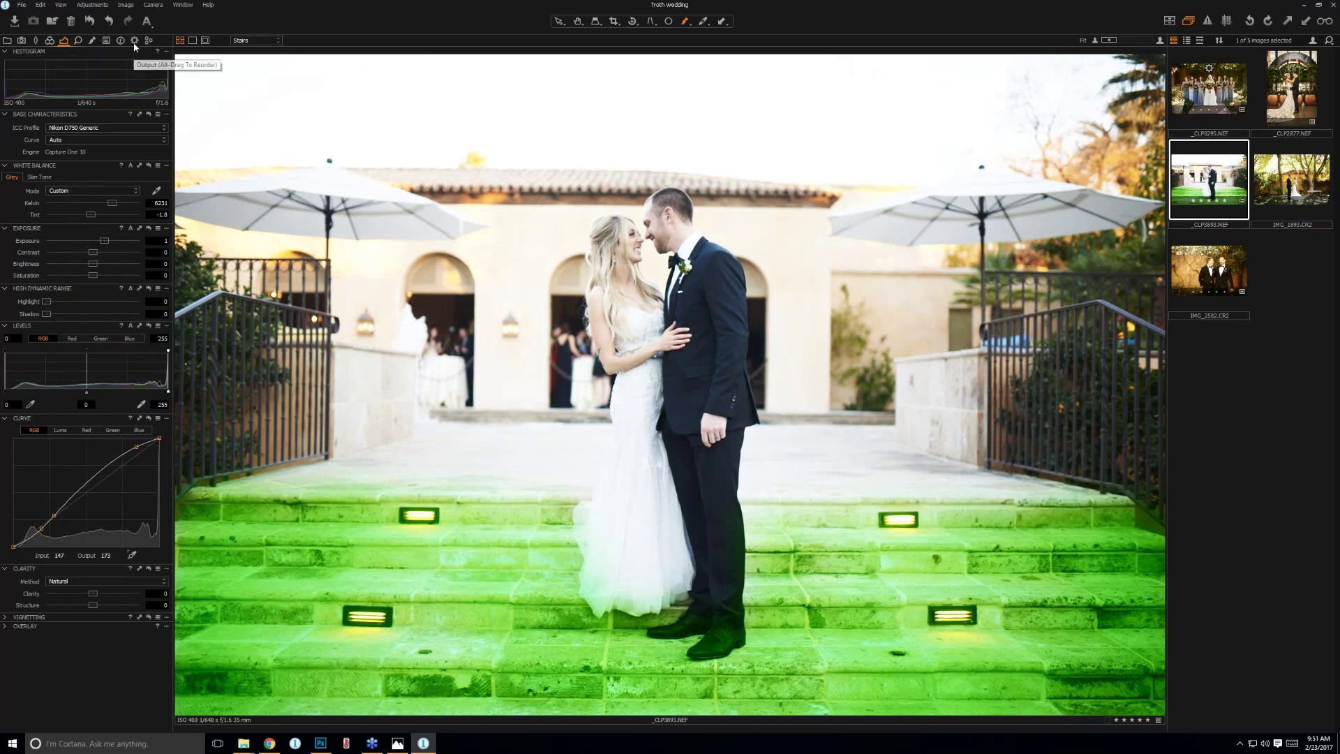
left_click(92, 40)
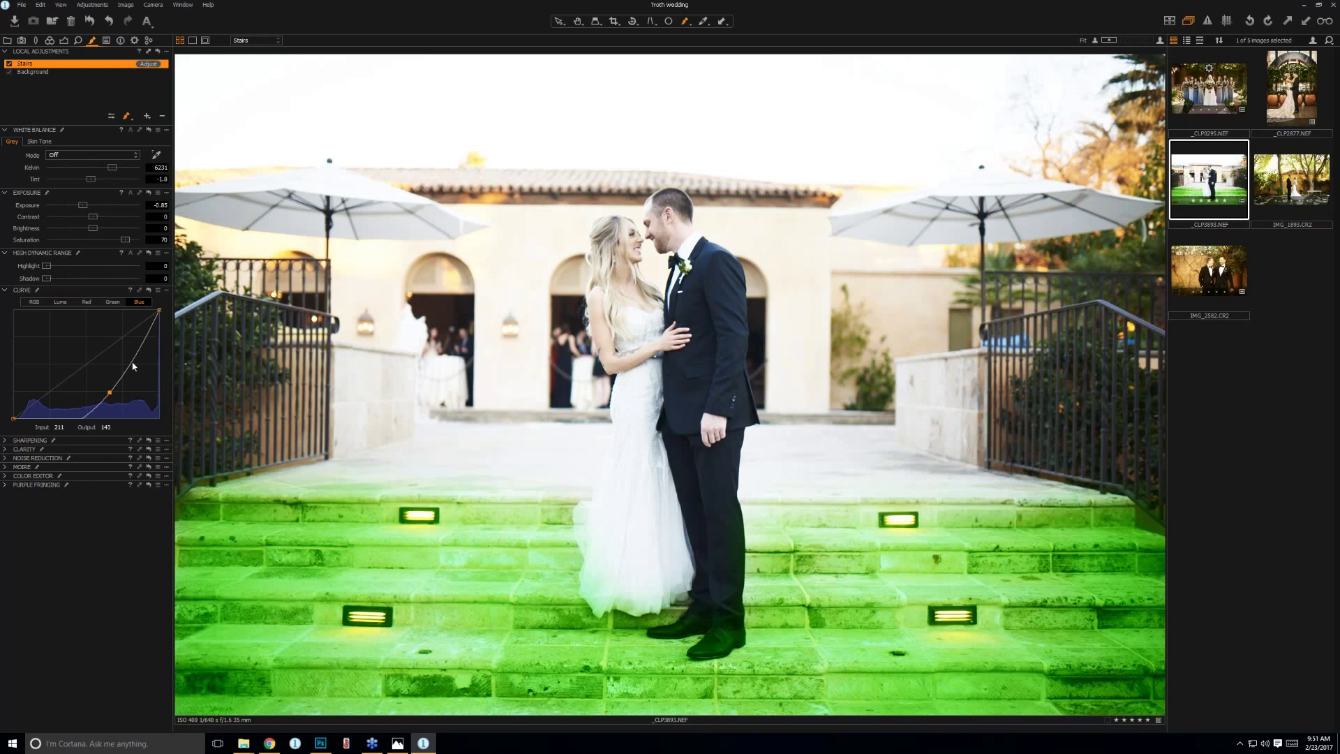
Remove the points from the Stairs layer's Blue, Green and Red curves and reset its Saturation to 0.
right_click(109, 393)
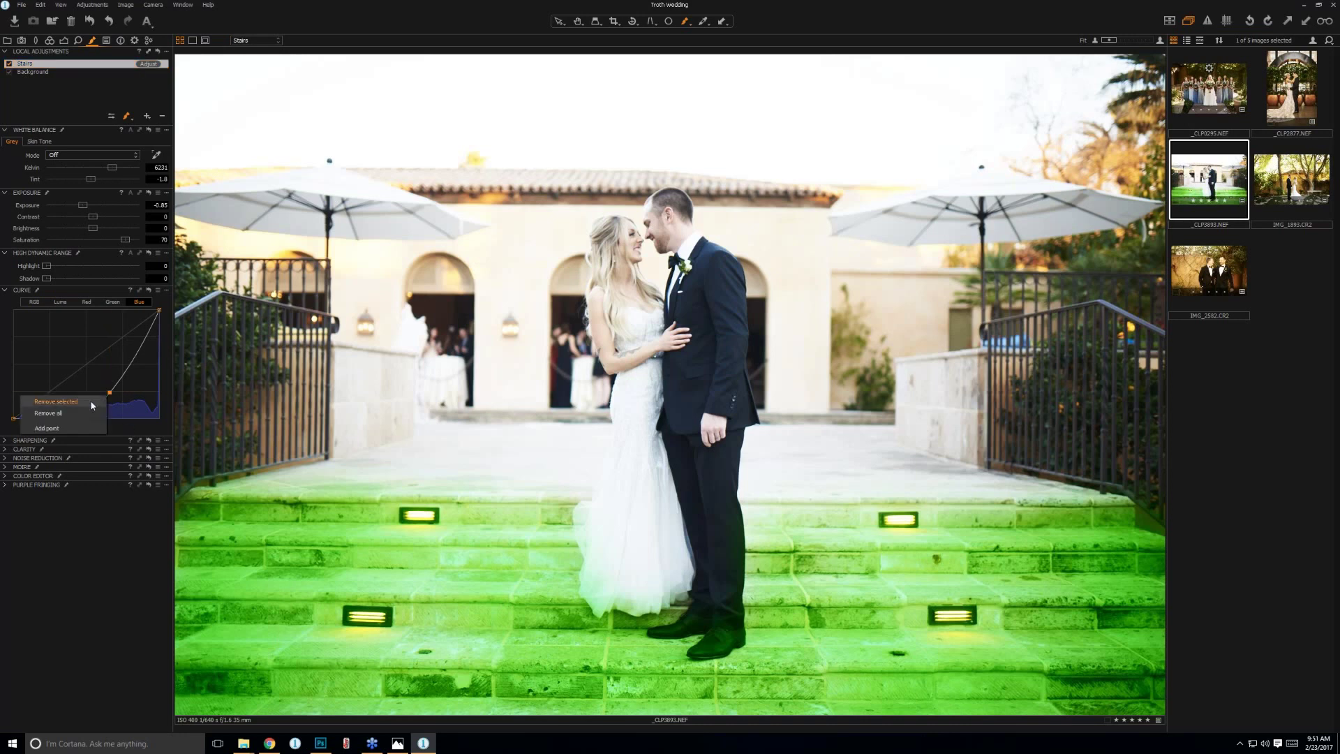
left_click(90, 400)
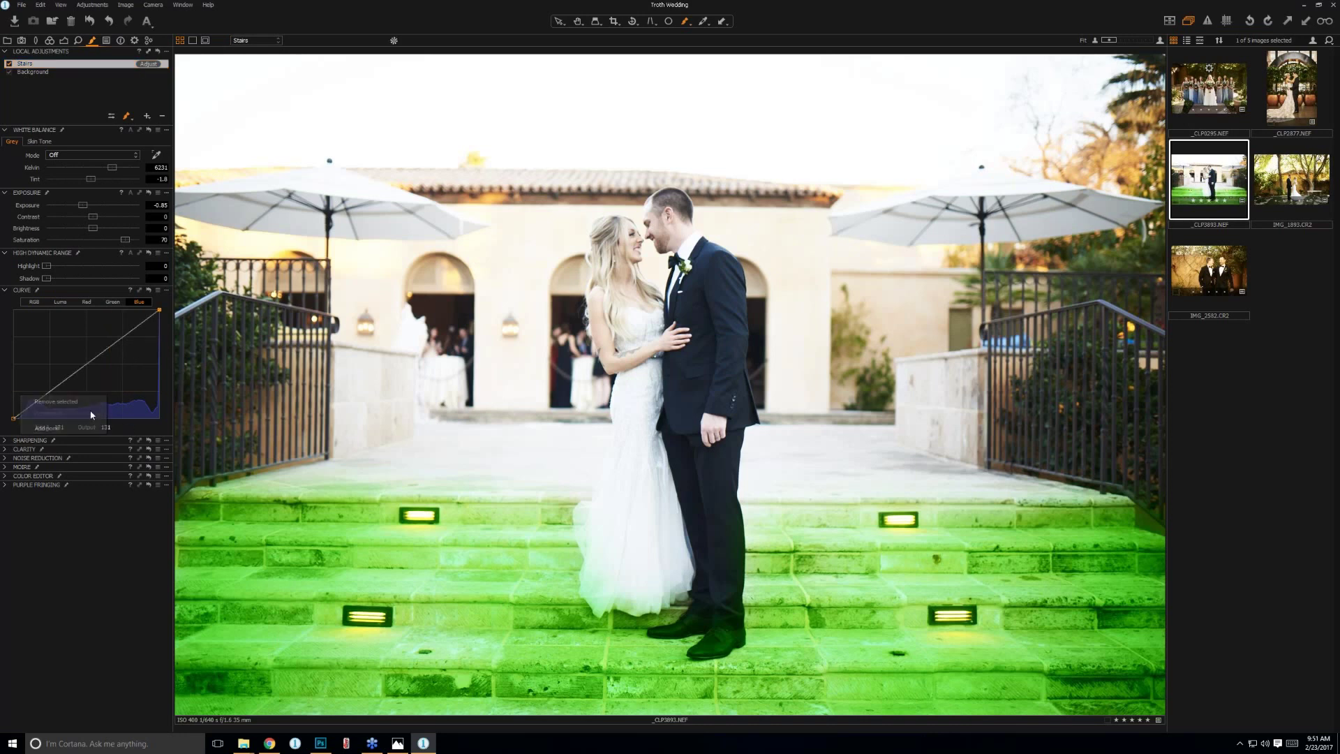
left_click(104, 302)
right_click(90, 339)
left_click(99, 343)
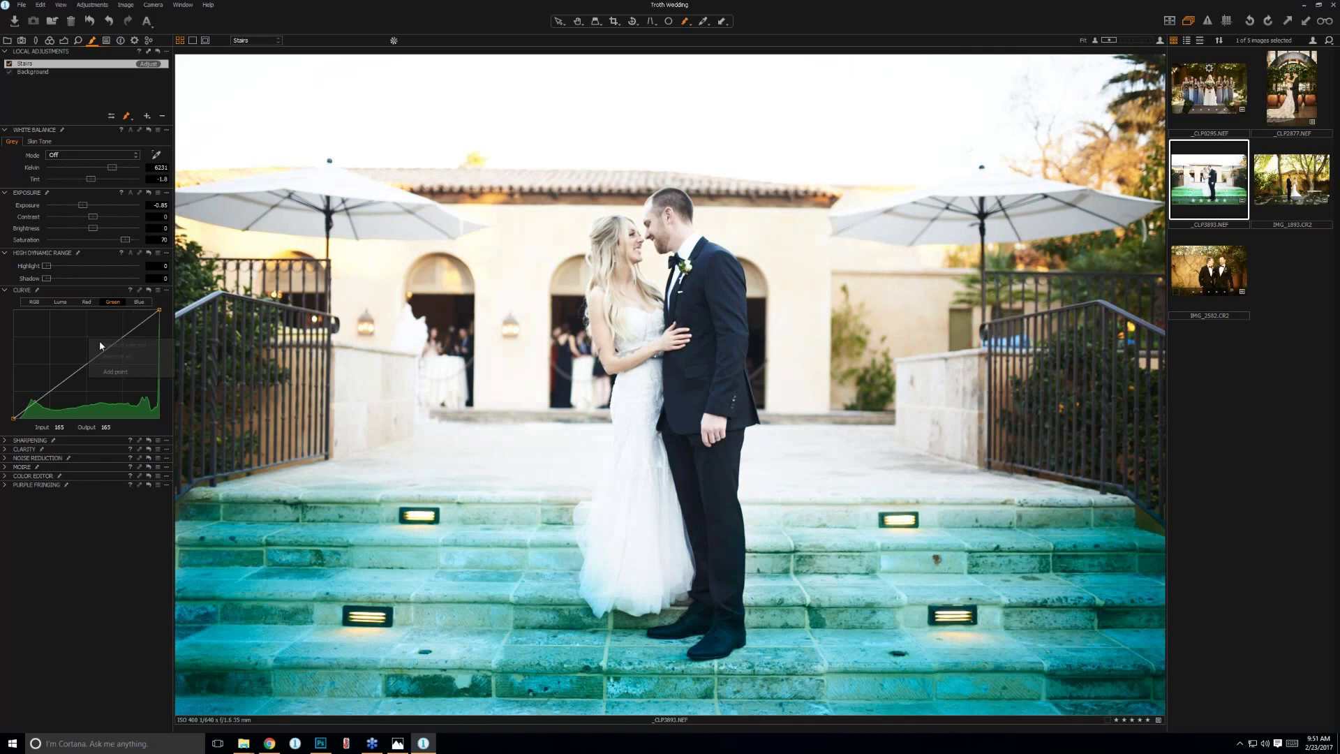
left_click(86, 301)
right_click(104, 375)
left_click(68, 381)
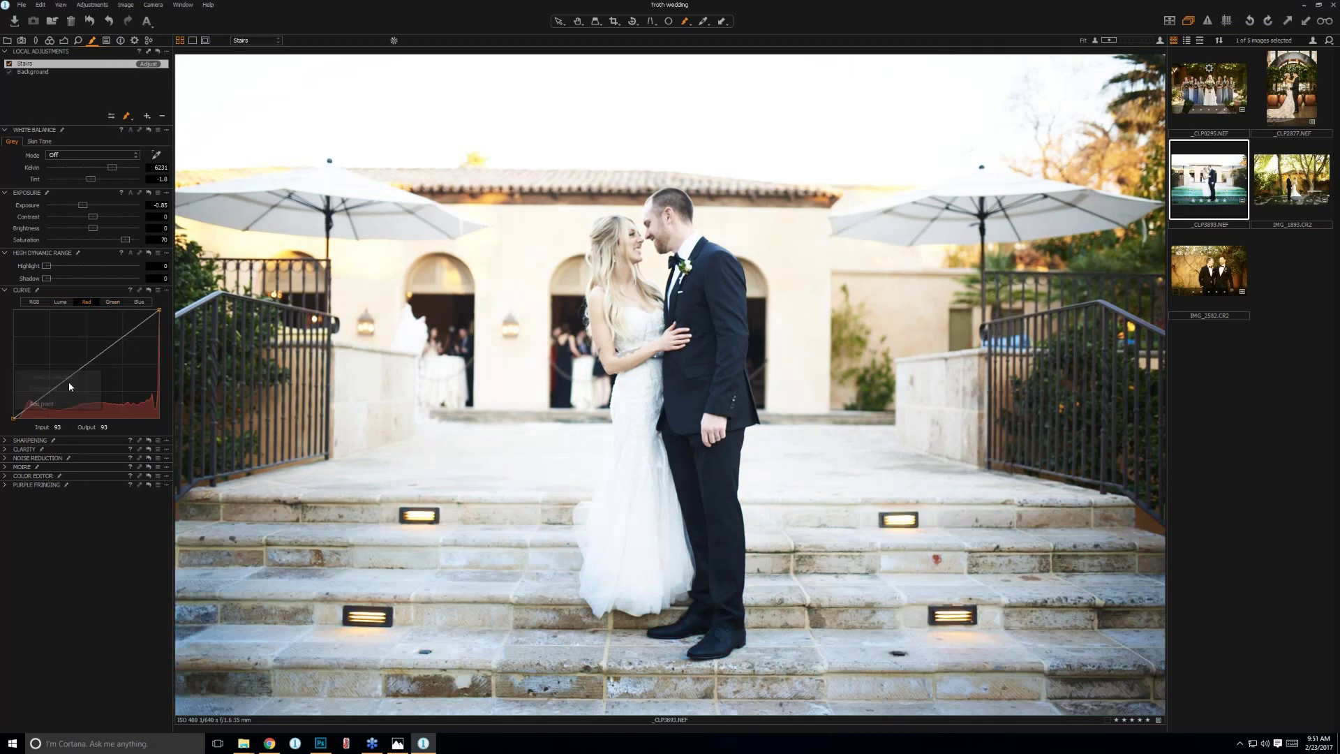
left_click(34, 302)
double_click(125, 240)
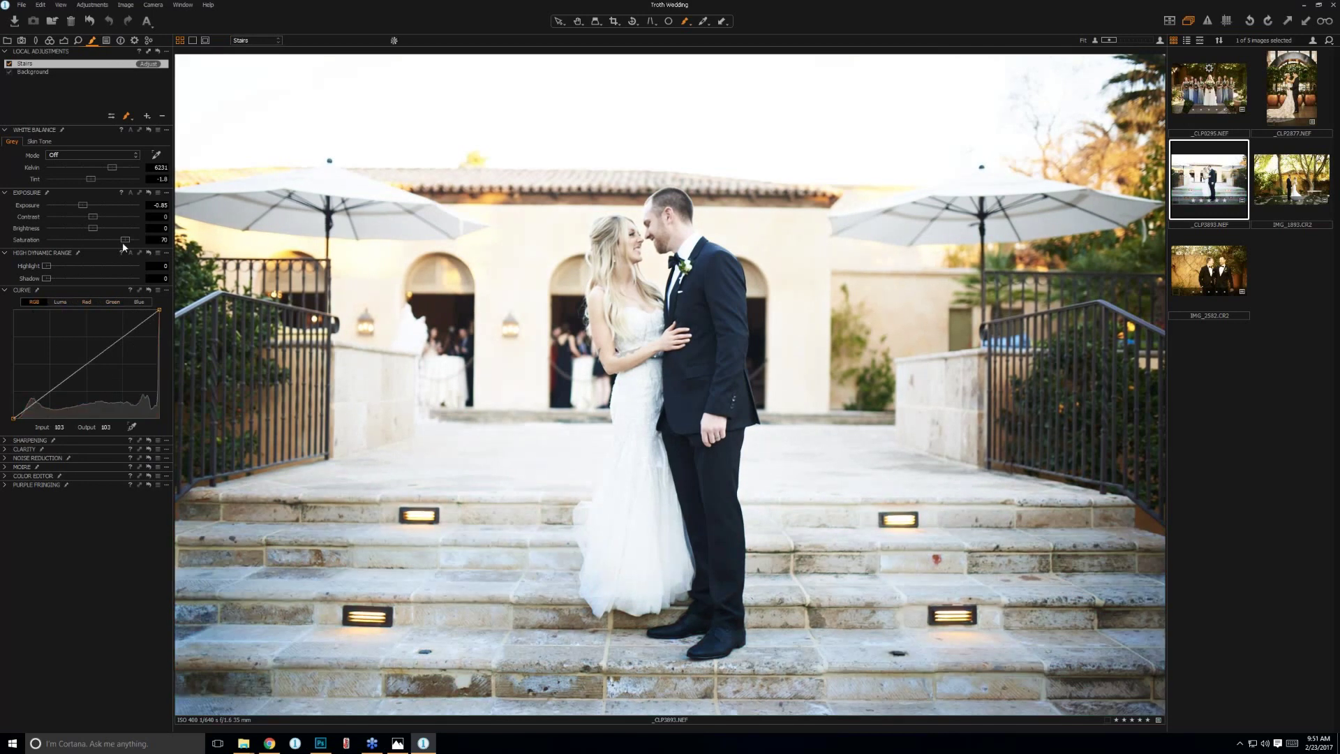
Lower the Stairs layer's Exposure to -1.71, after trying -0.99.
left_click_drag(82, 205, 82, 213)
left_click_drag(81, 206, 81, 208)
mouse_move(84, 205)
left_mouse_down()
mouse_move(95, 212)
mouse_move(85, 222)
left_mouse_up()
mouse_move(82, 205)
left_mouse_down()
mouse_move(95, 210)
mouse_move(78, 210)
mouse_move(95, 213)
mouse_move(82, 220)
left_mouse_up()
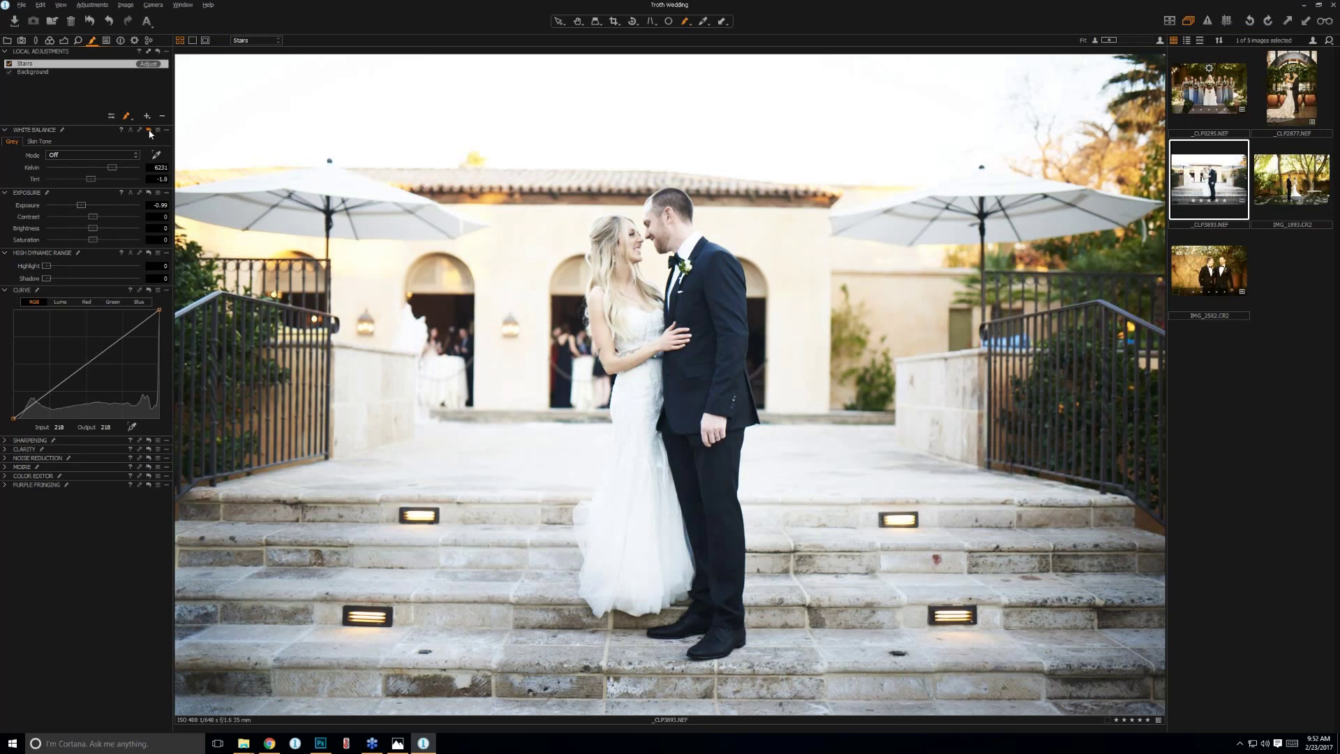
key("ctrl+z")
left_click_drag(81, 209, 73, 209)
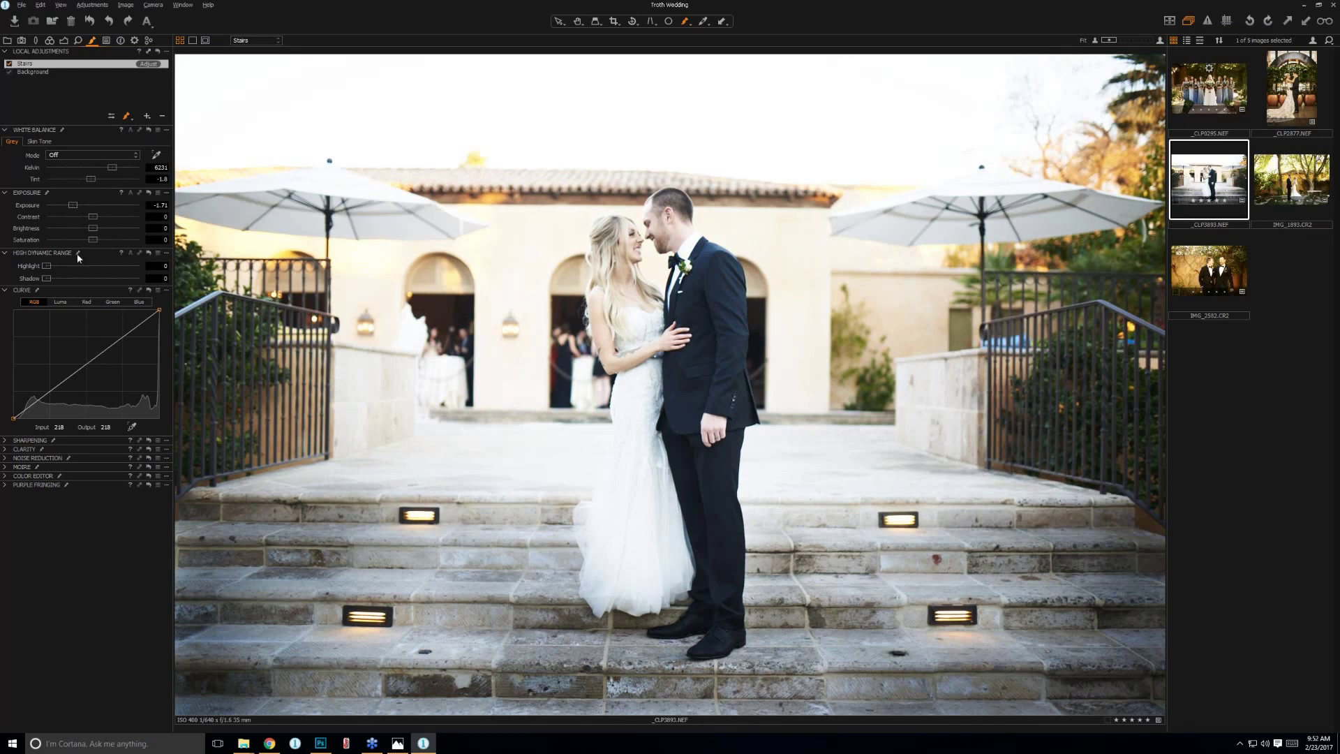
Compare the steps with the layer's exposure adjustments temporarily reset, trying Exposure at -1.08 and setting it to -0.99.
left_click(148, 194)
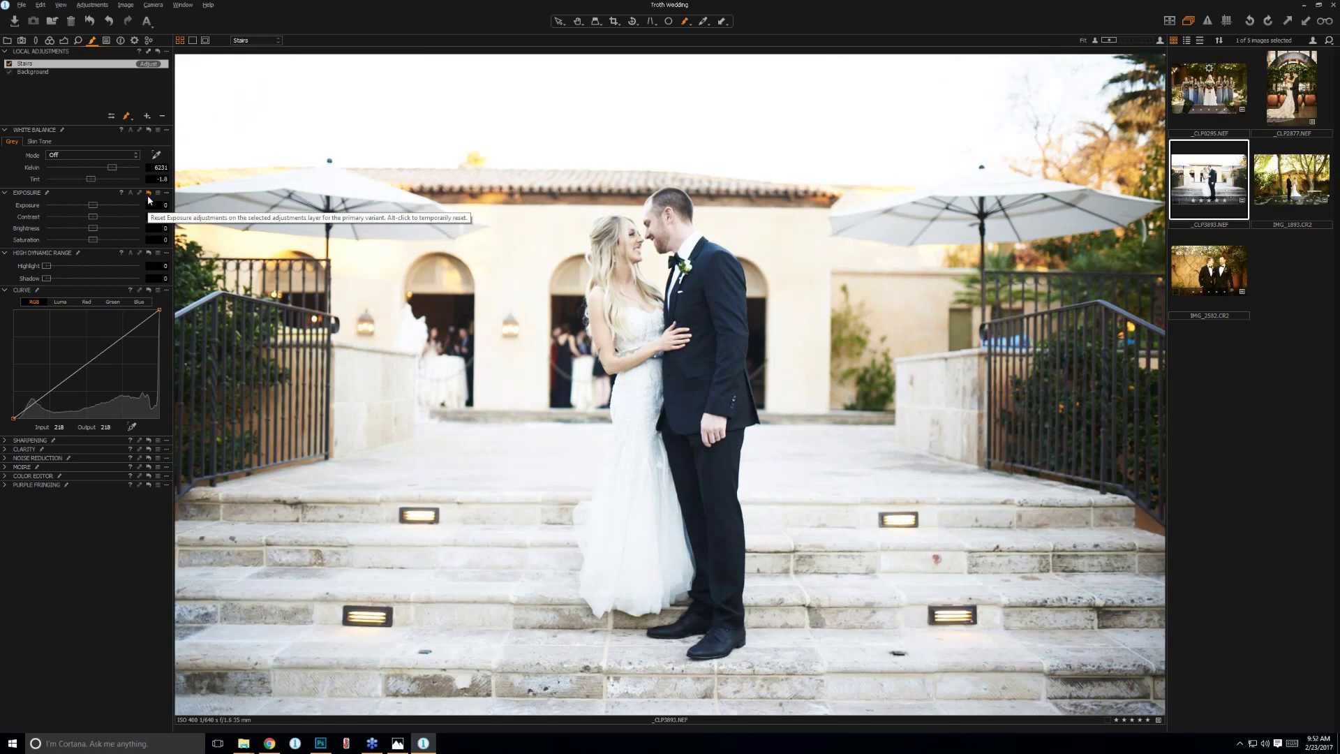
left_click(148, 196)
left_click(148, 195)
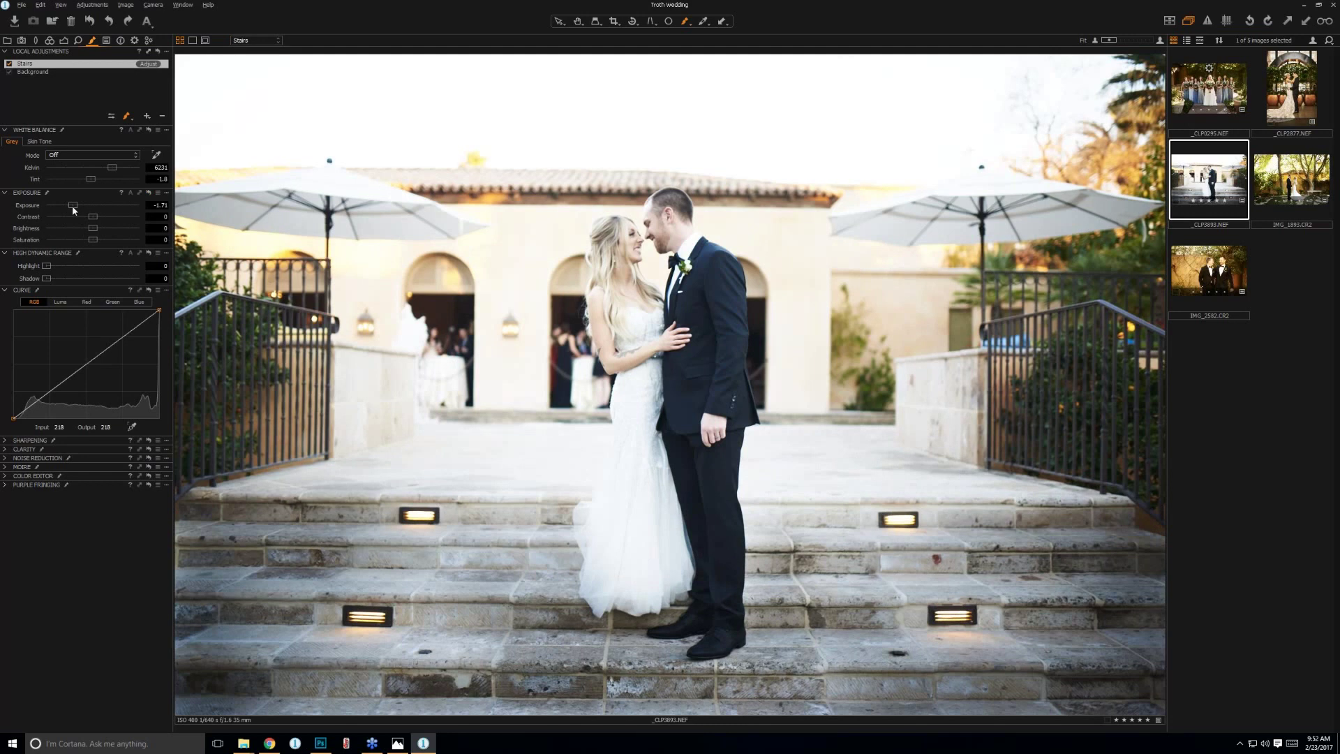
left_click_drag(73, 206, 78, 202)
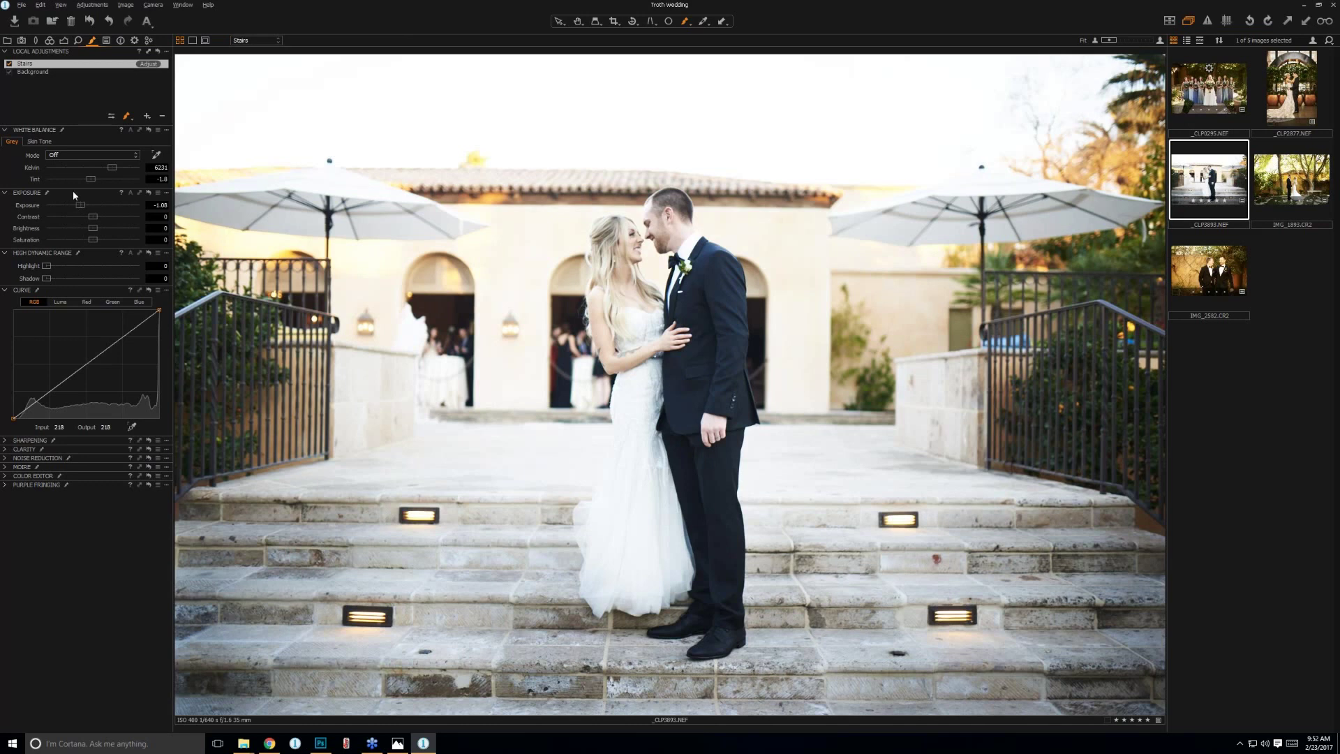
left_click(148, 195)
left_click_drag(80, 205, 82, 208)
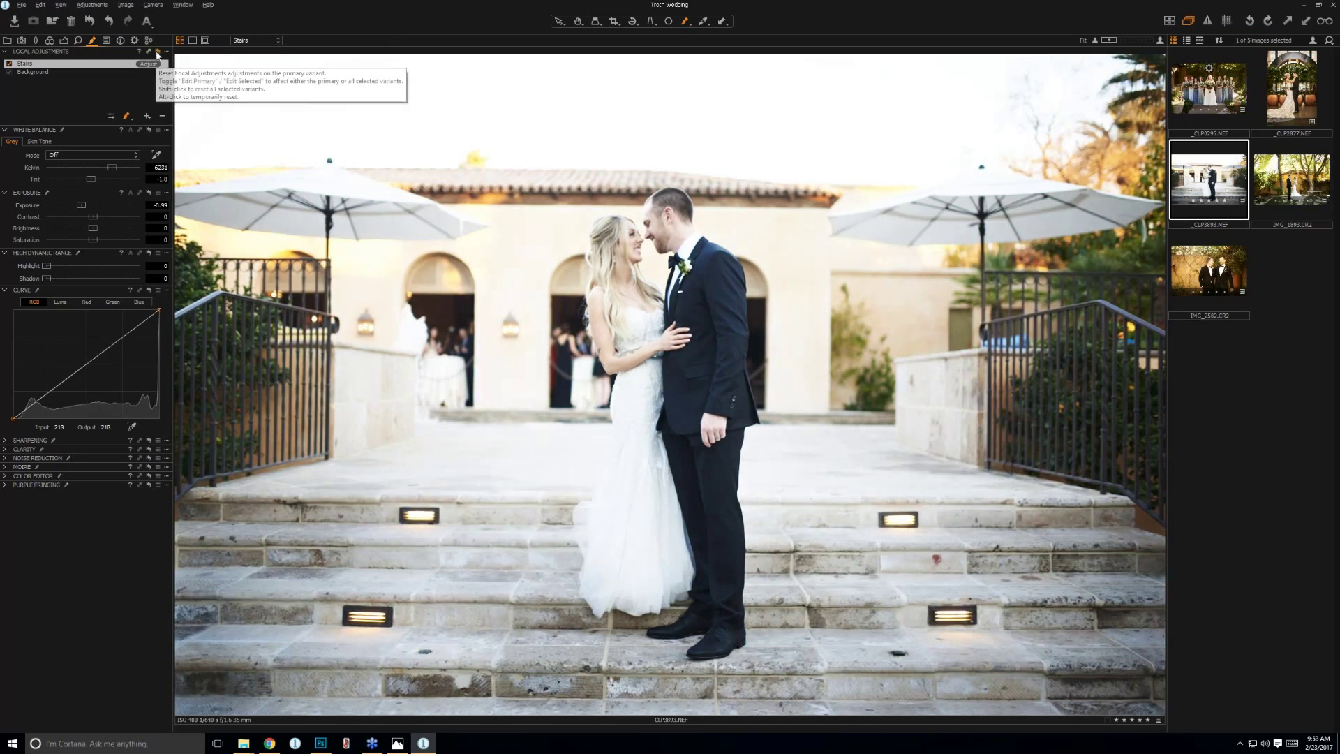
Add a local adjustment layer named Sky.
left_click(147, 117)
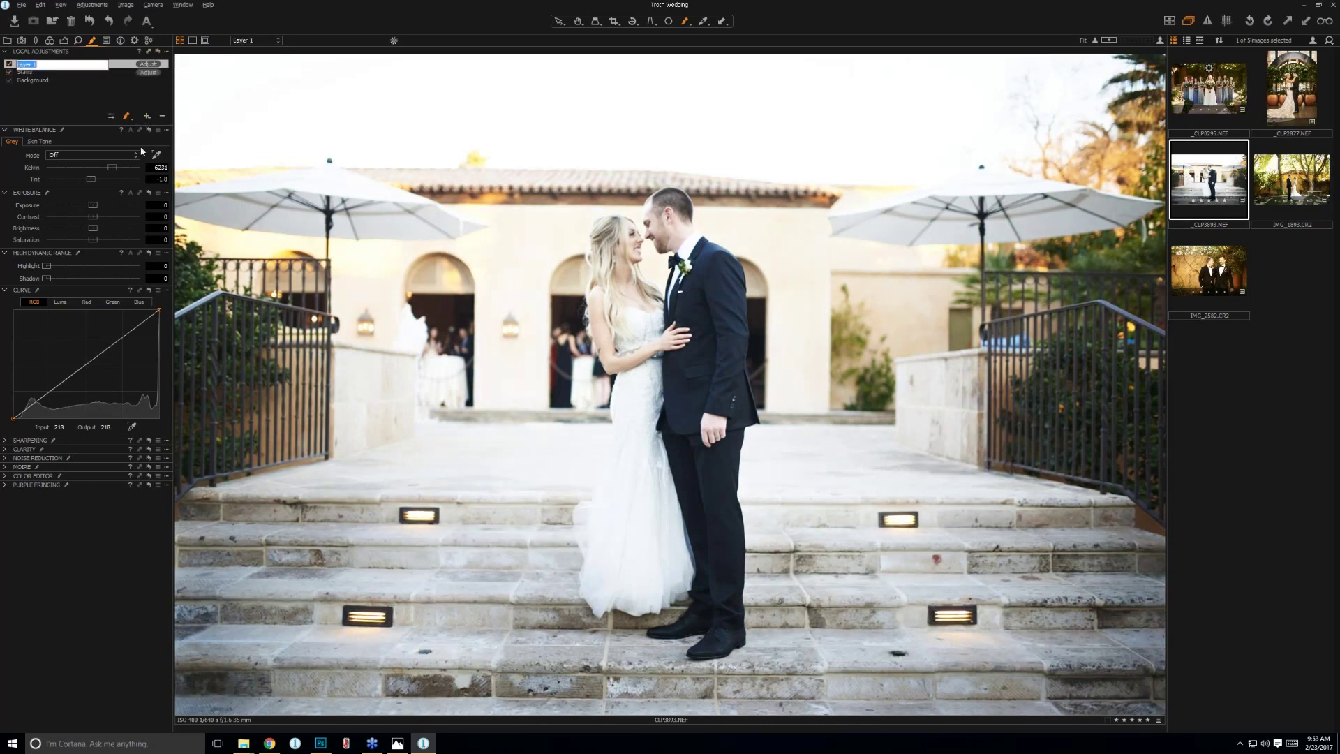
type("Sky")
key("Return")
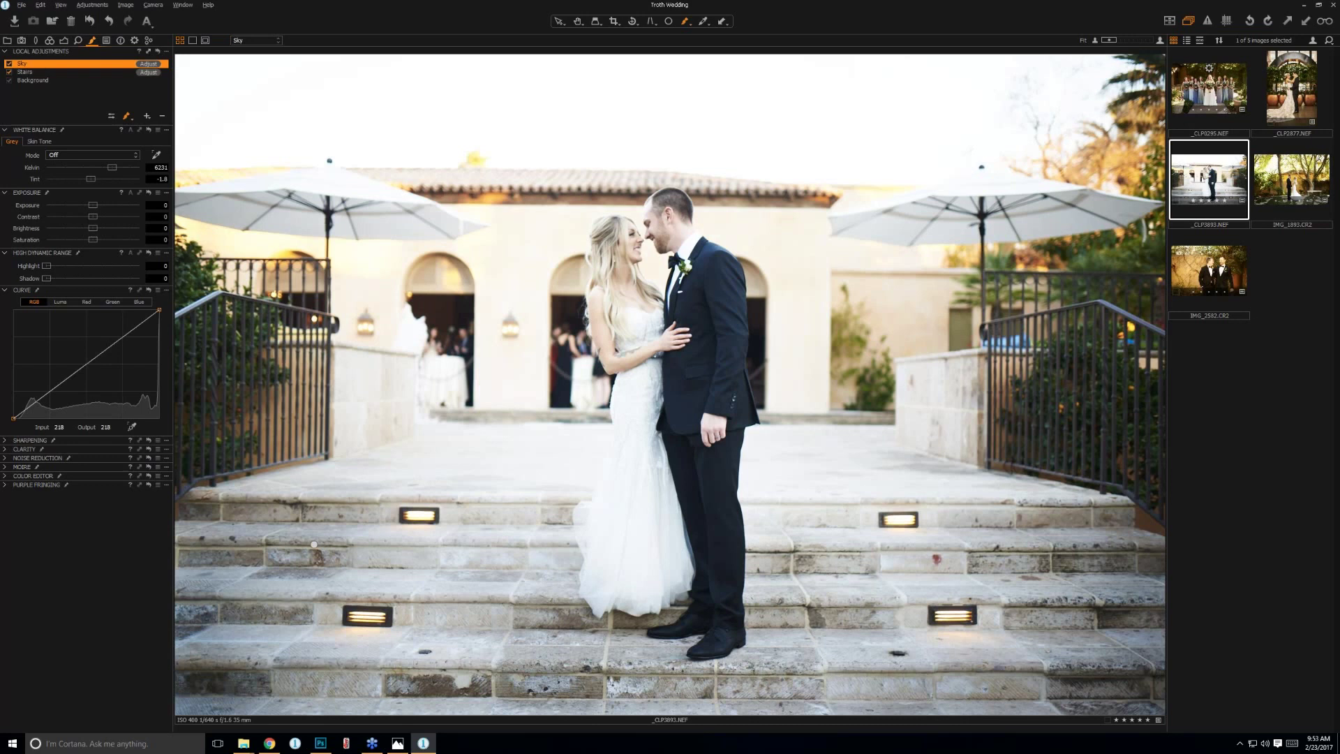
Darken the masked sky and building area on the Sky layer by lowering its Exposure to -4.
left_click_drag(93, 205, 76, 205)
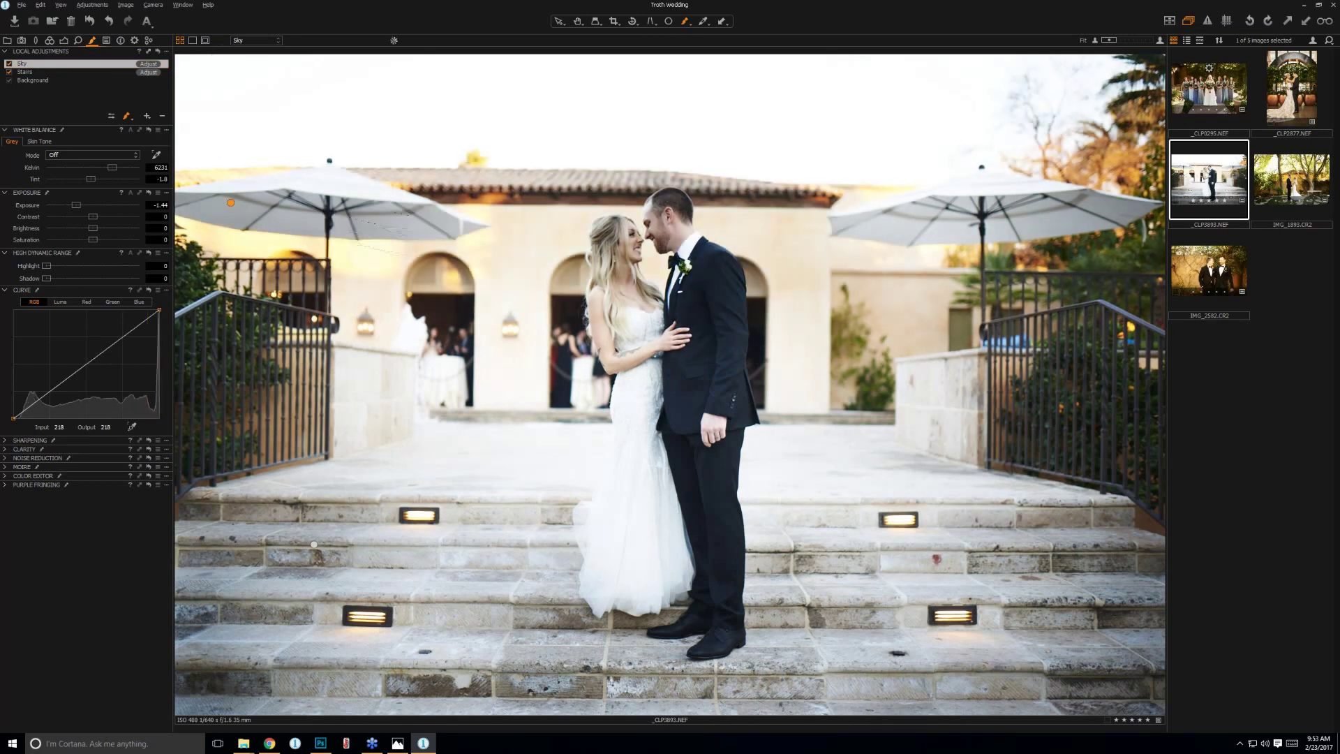
left_click_drag(68, 205, 43, 206)
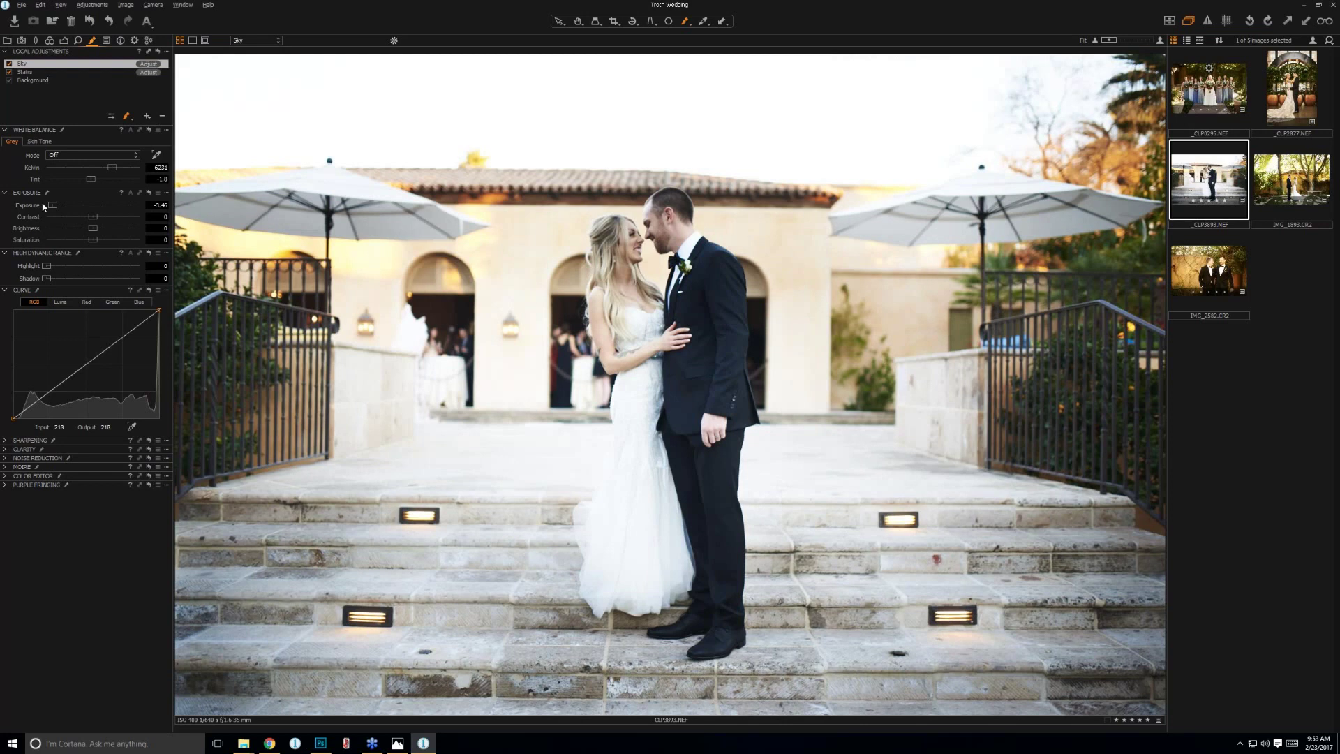
left_click_drag(43, 205, 37, 206)
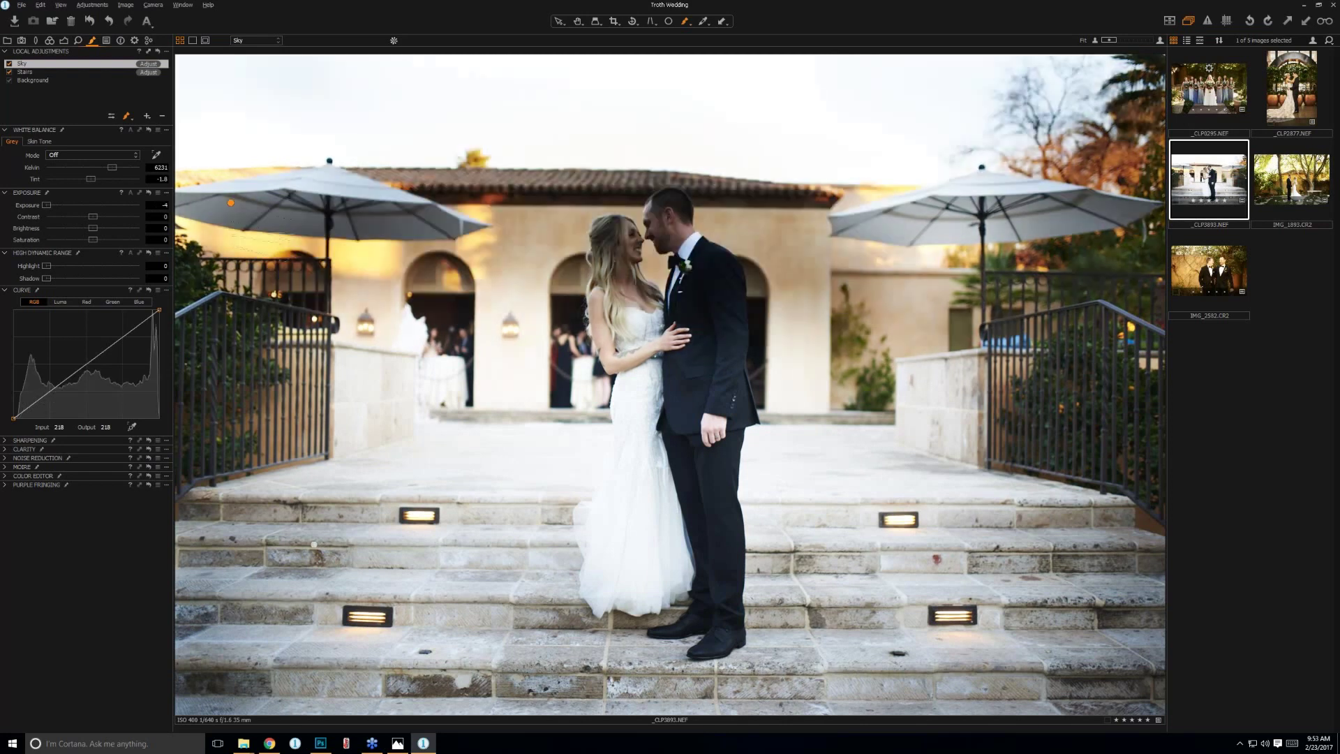
Compare the photo with and without its local adjustments by resetting them all, then repeatedly undoing and redoing the reset.
left_click(158, 52)
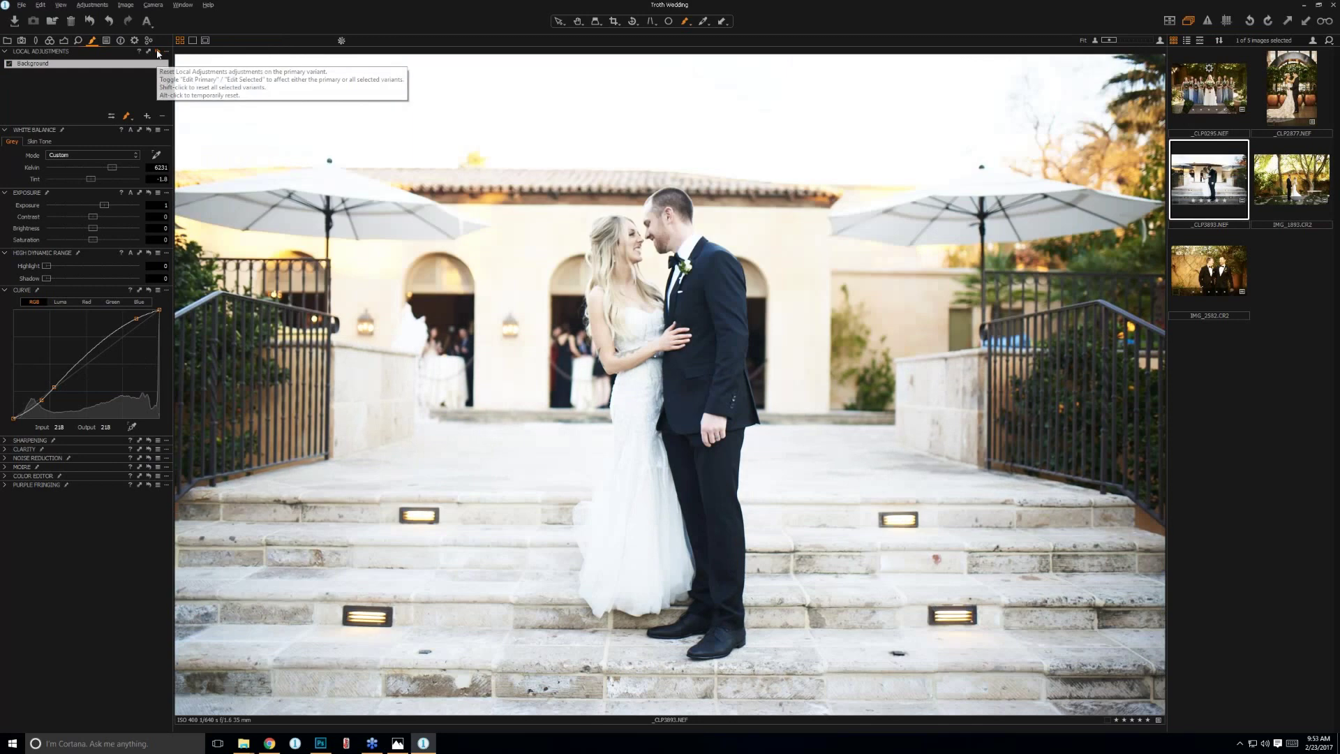
key("ctrl+z")
key("ctrl+shift+z")
key("ctrl+z")
key("ctrl+shift+z")
key("ctrl+z")
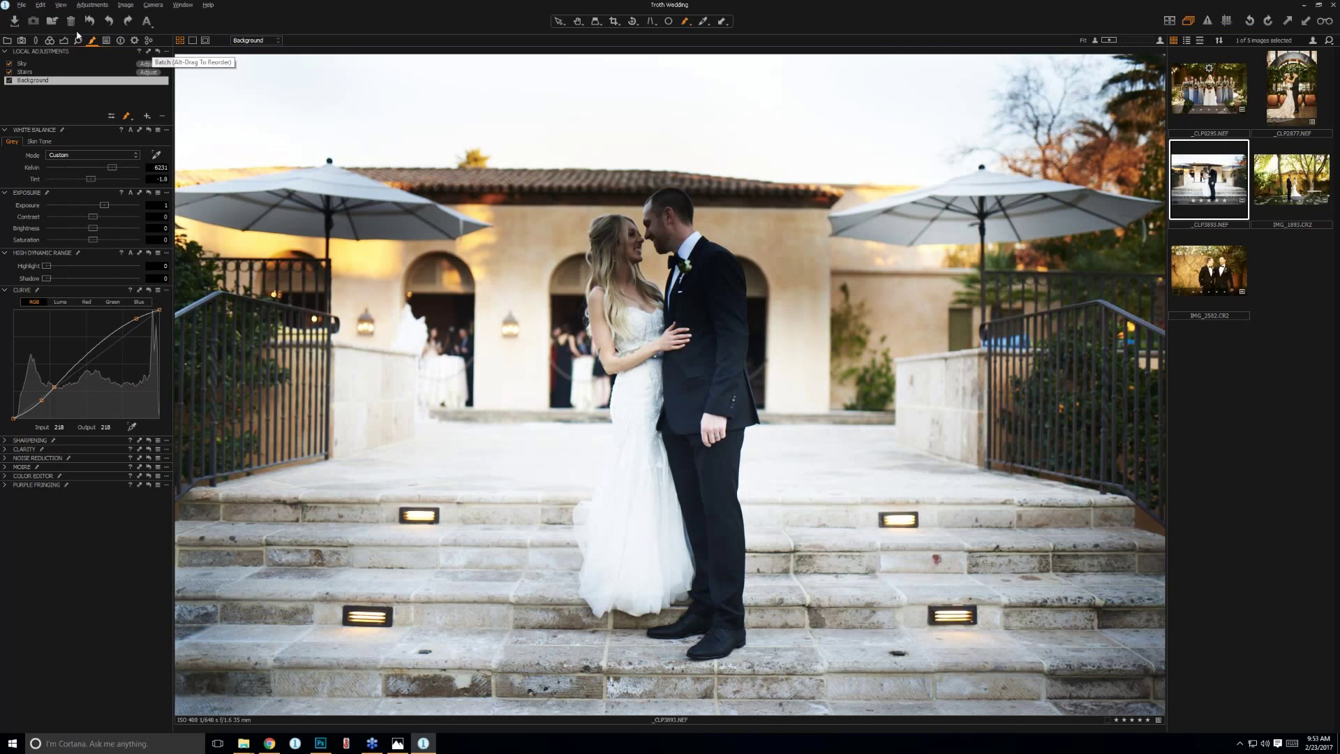
Turn off the Sky layer and set the Stairs layer's Exposure to -0.54.
left_click(9, 63)
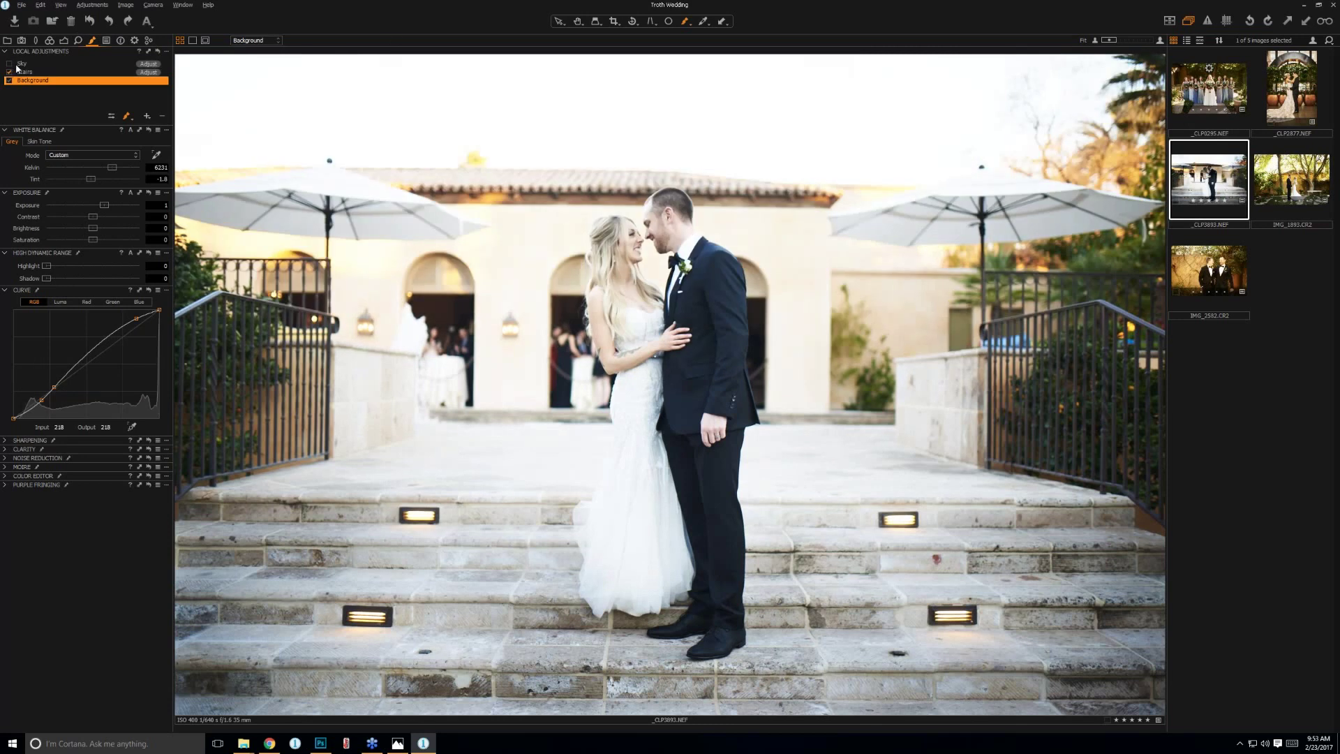
left_click(16, 65)
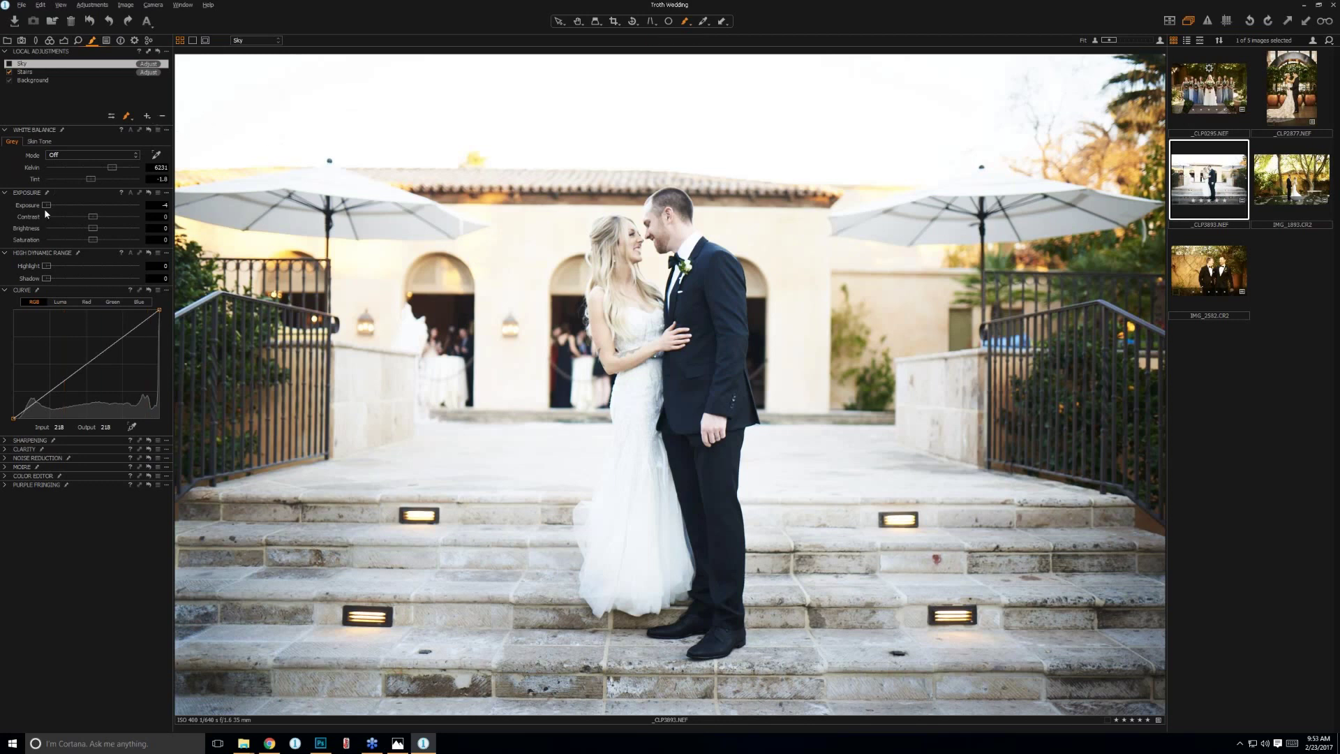
left_click(59, 72)
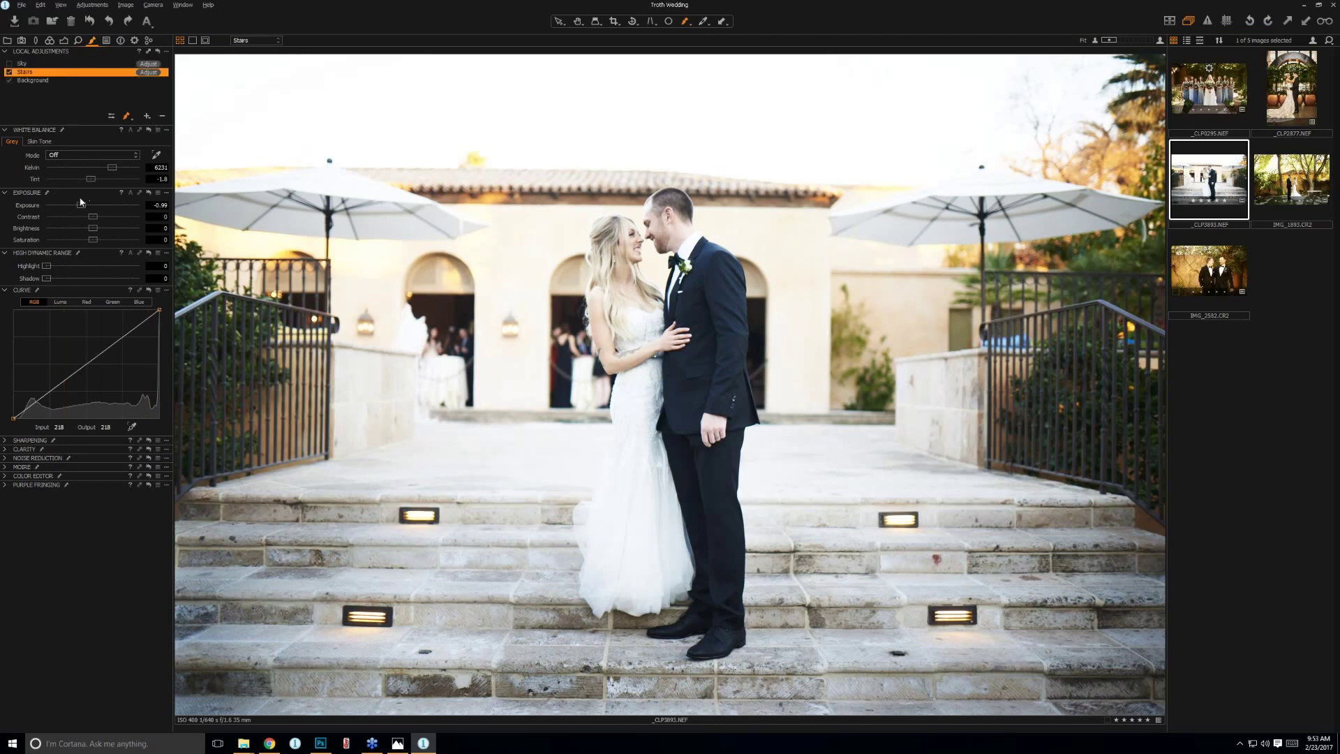
left_click_drag(80, 204, 87, 206)
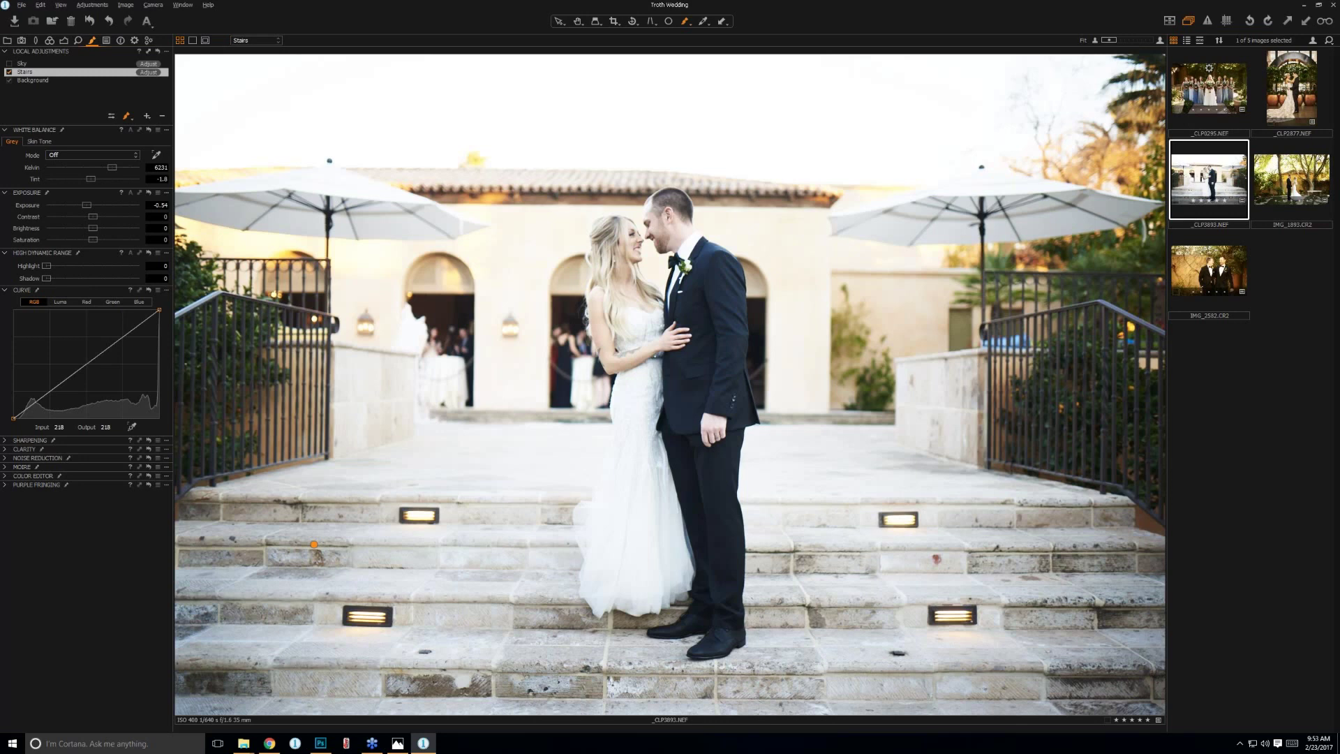
Show the export process recipes and select TIFF 8 Bit Full Size (Adobe RGB), after viewing the TIFF 16 Bit recipe.
left_click(63, 40)
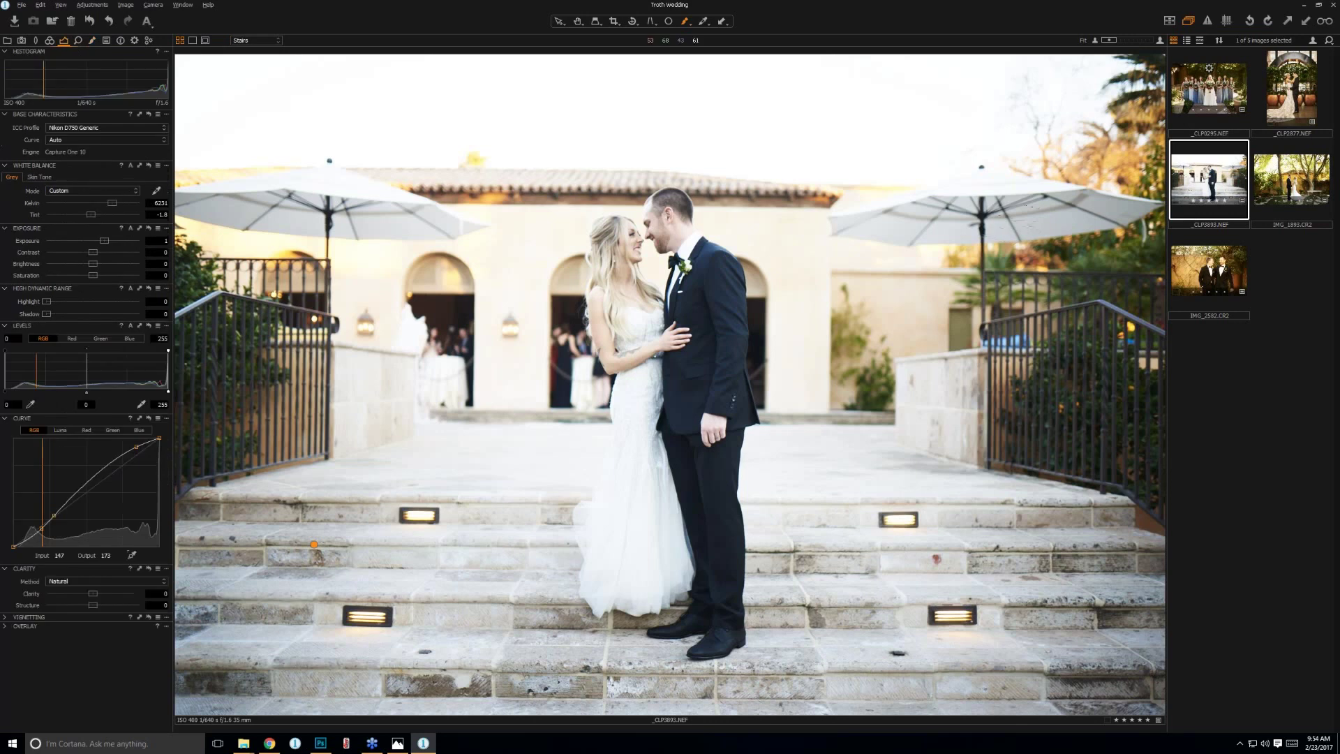
left_click(134, 40)
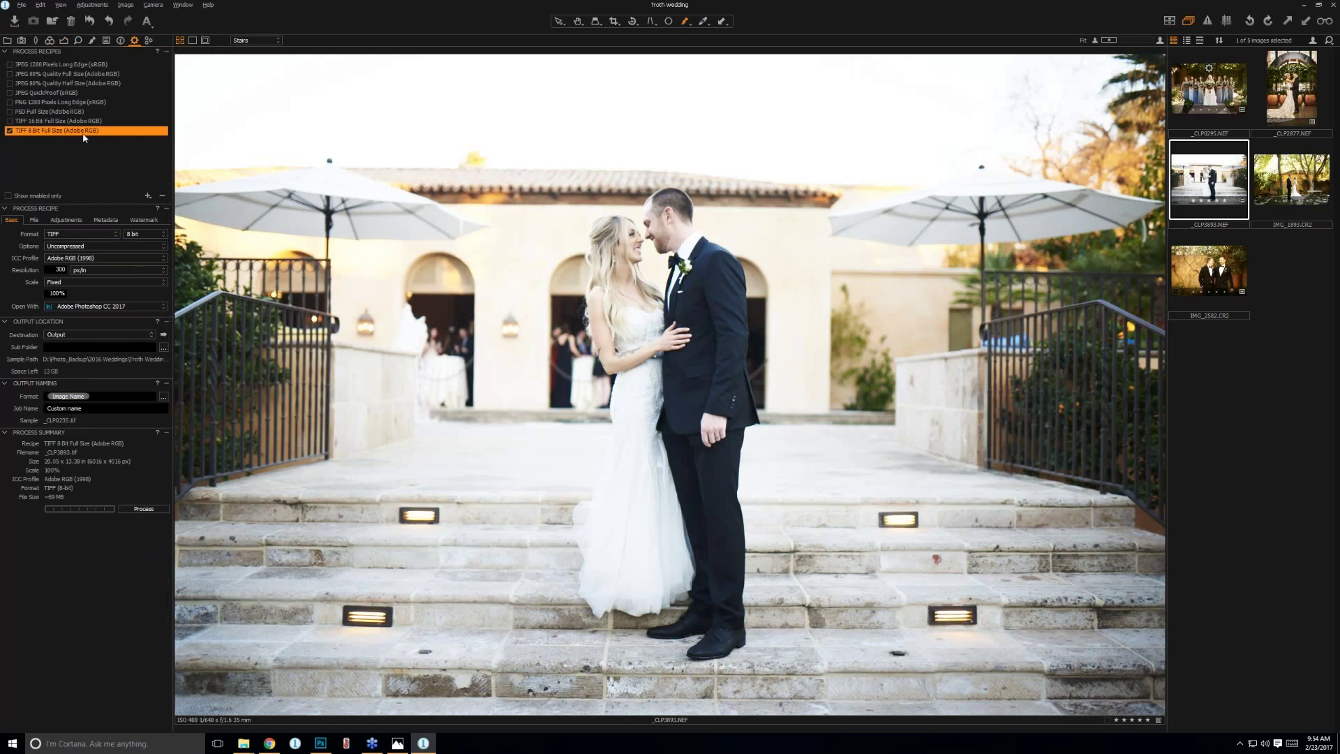
mouse_move(81, 134)
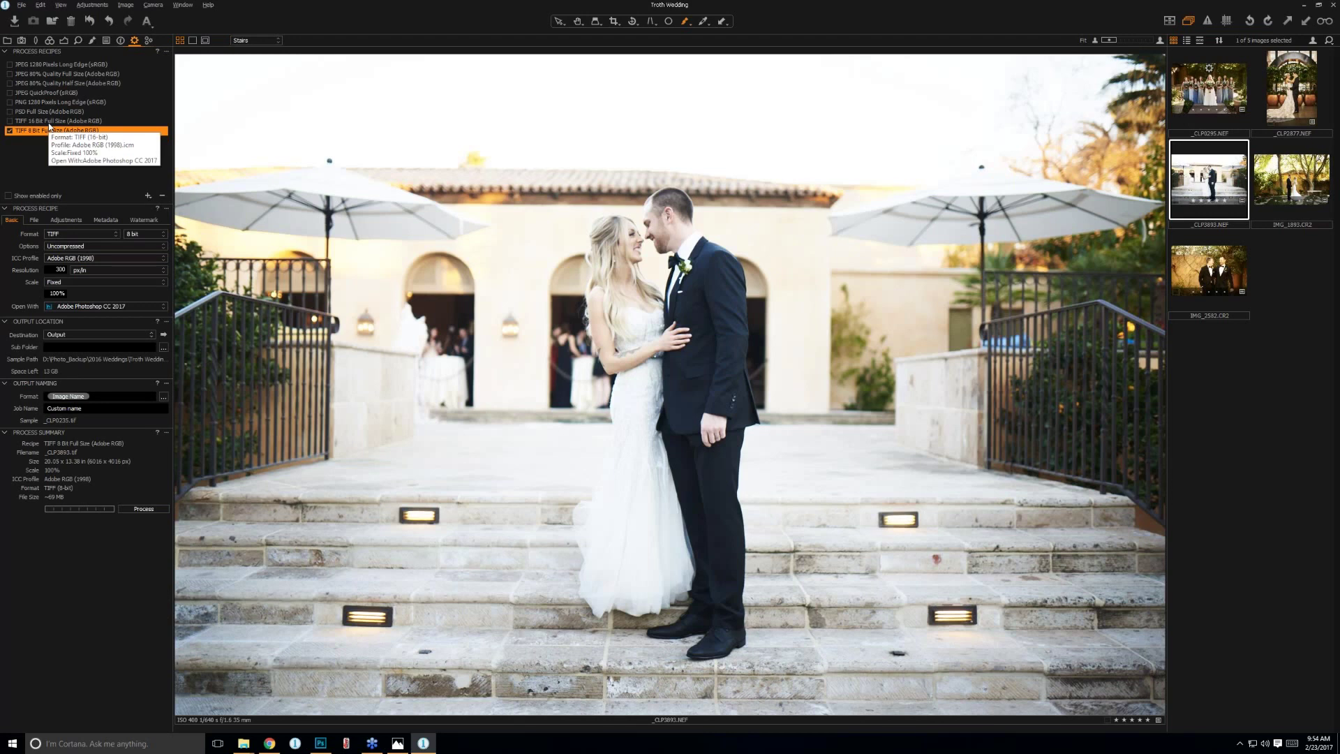
left_click(49, 122)
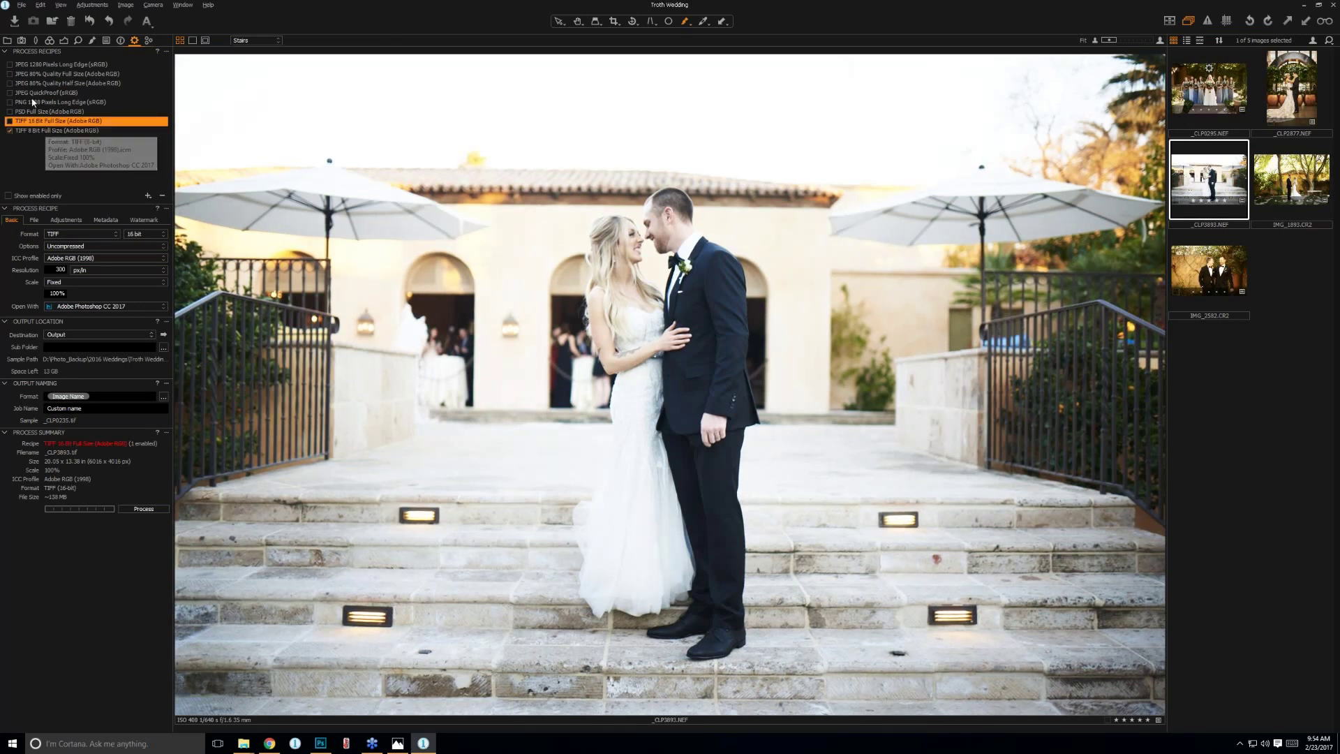
mouse_move(33, 101)
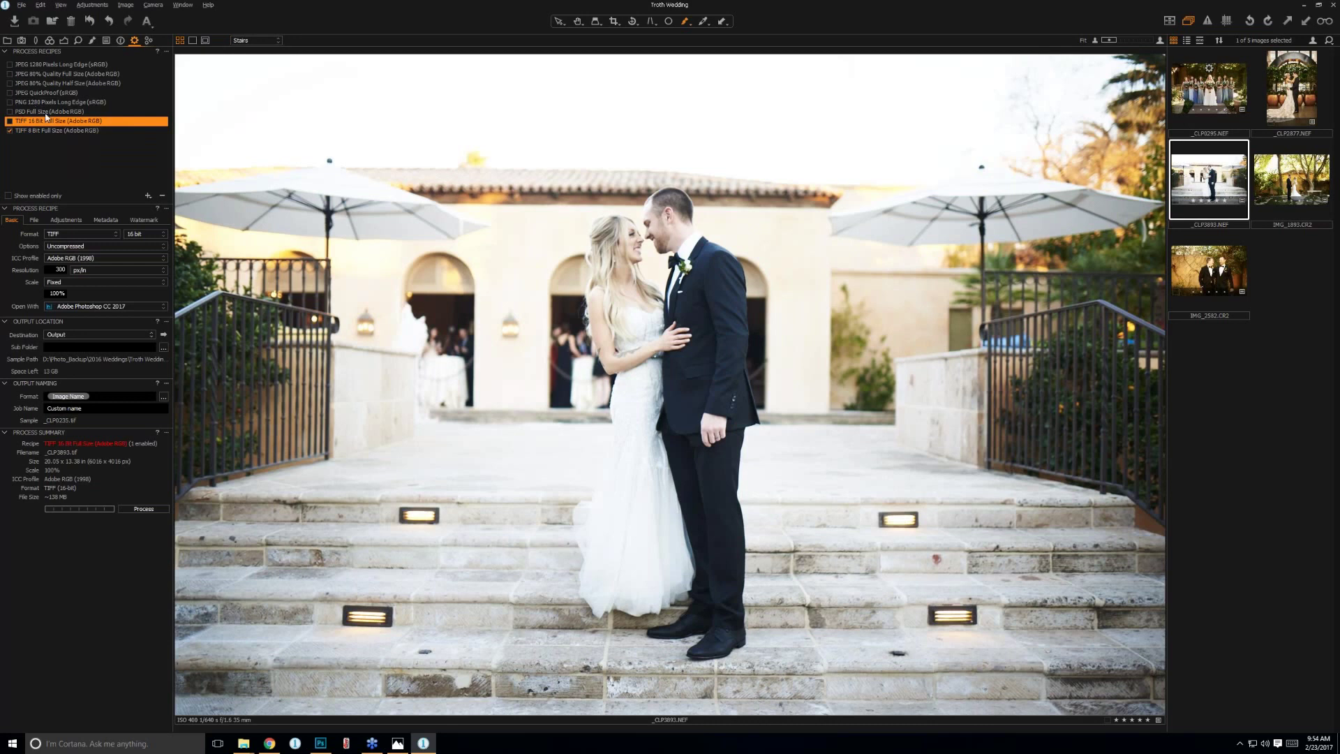
left_click(44, 131)
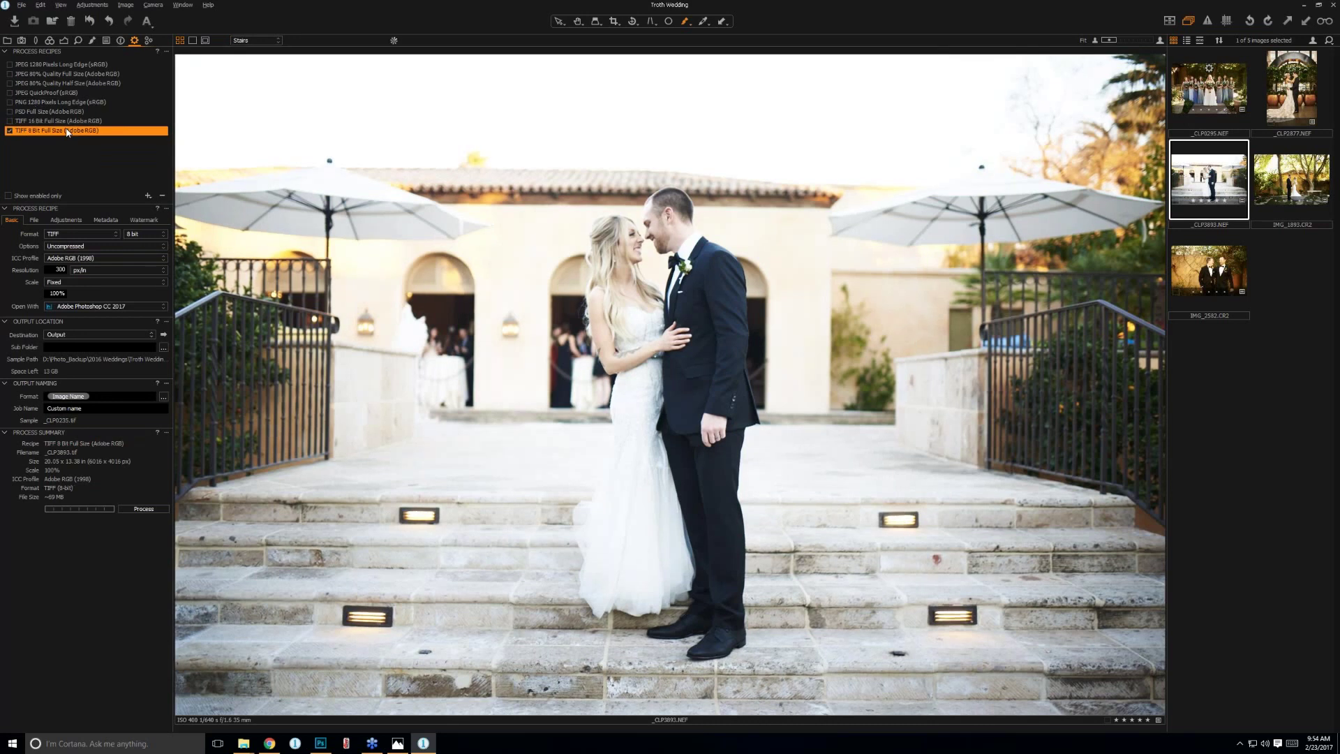
Keep the 8-bit recipe's format as TIFF and choose Adobe Photoshop CC 2017 as the program it opens with.
left_click(69, 235)
left_click(67, 315)
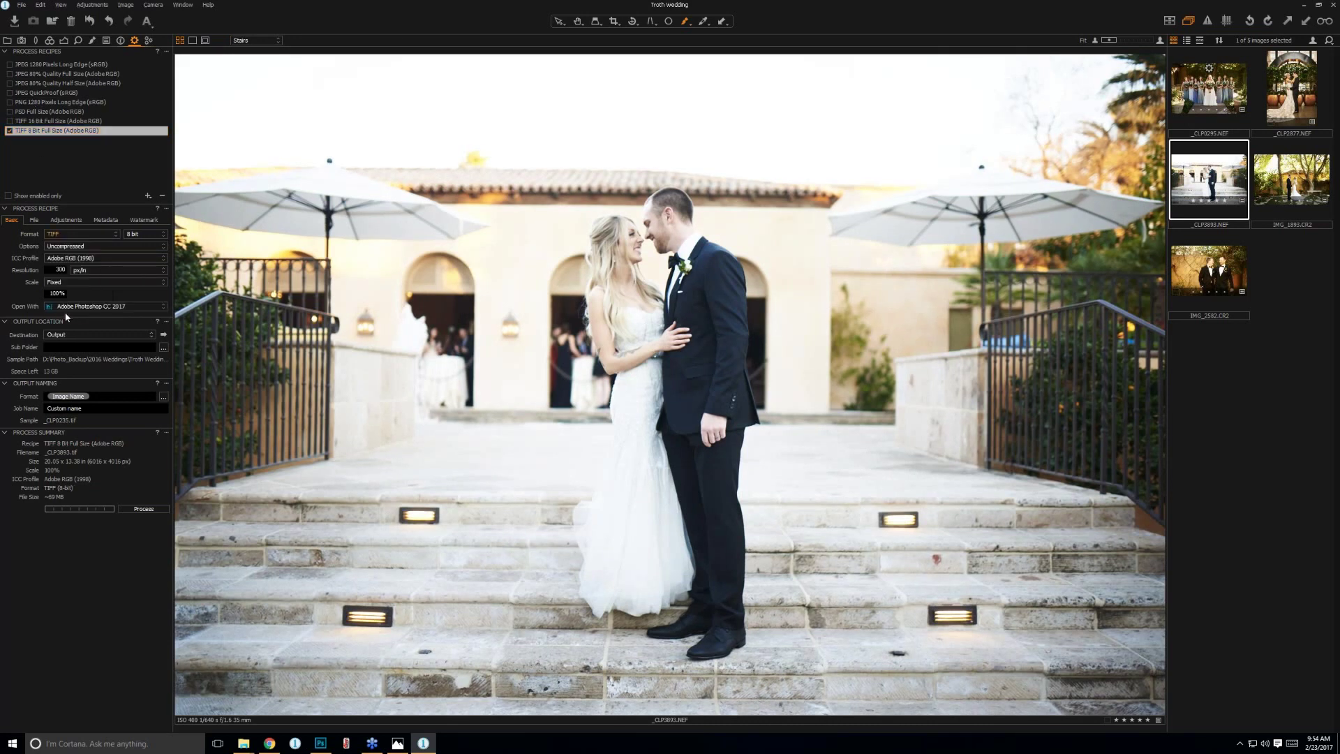
left_click(94, 308)
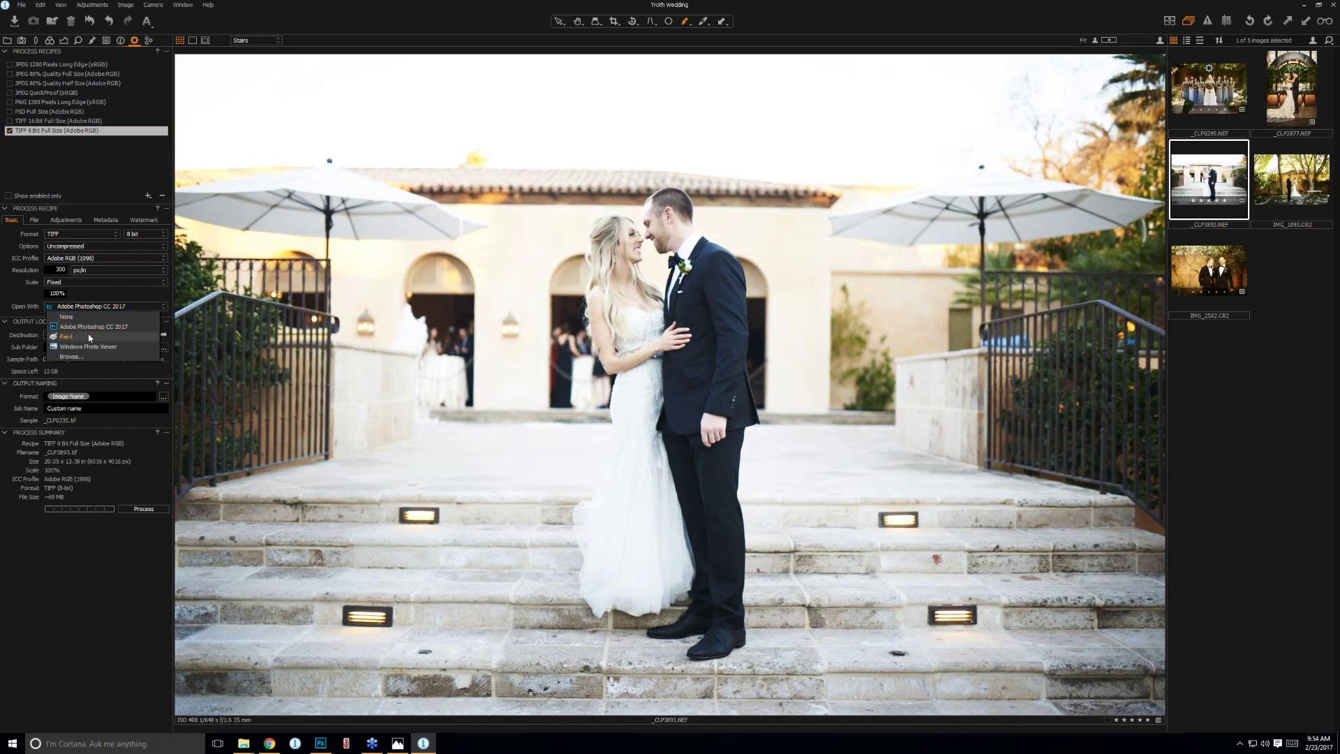
left_click(85, 326)
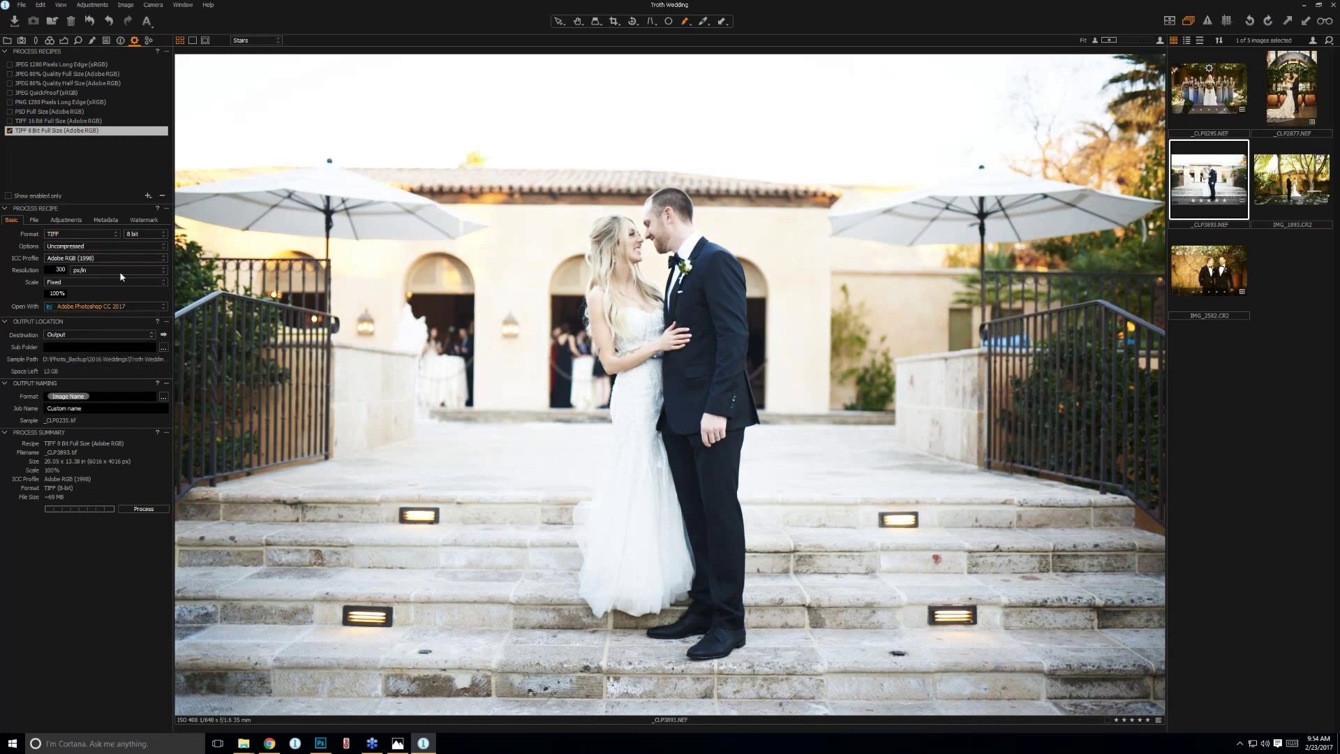
Review the 8-bit TIFF recipe's metadata, watermark, adjustments and file settings.
left_click(115, 222)
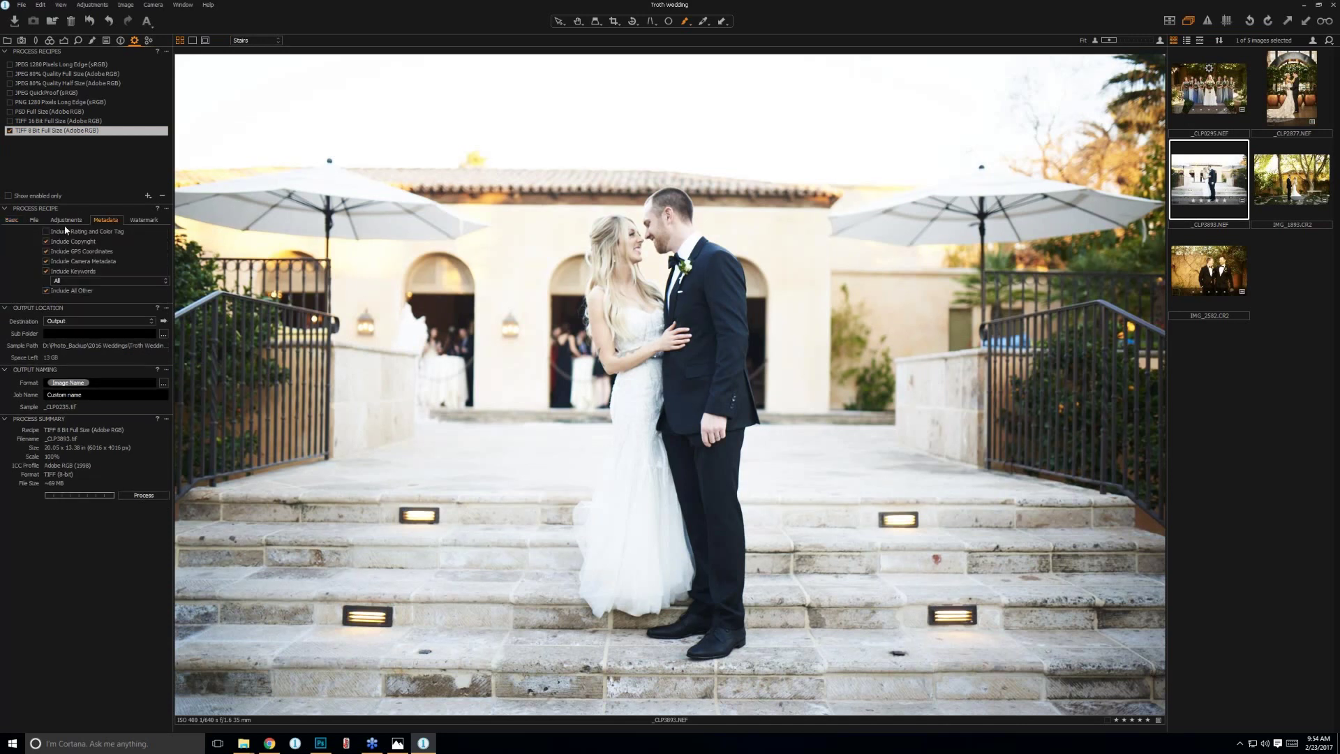
left_click(142, 221)
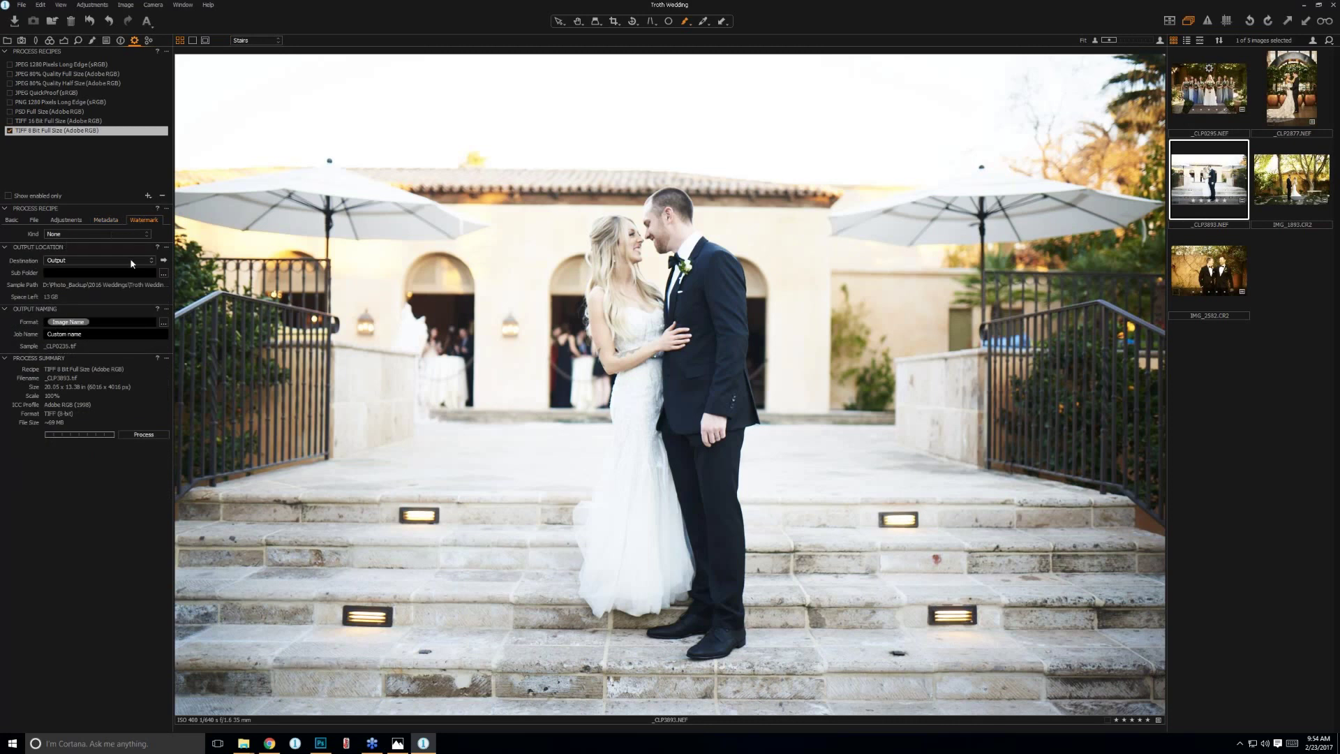
left_click(92, 222)
left_click(61, 223)
left_click(35, 222)
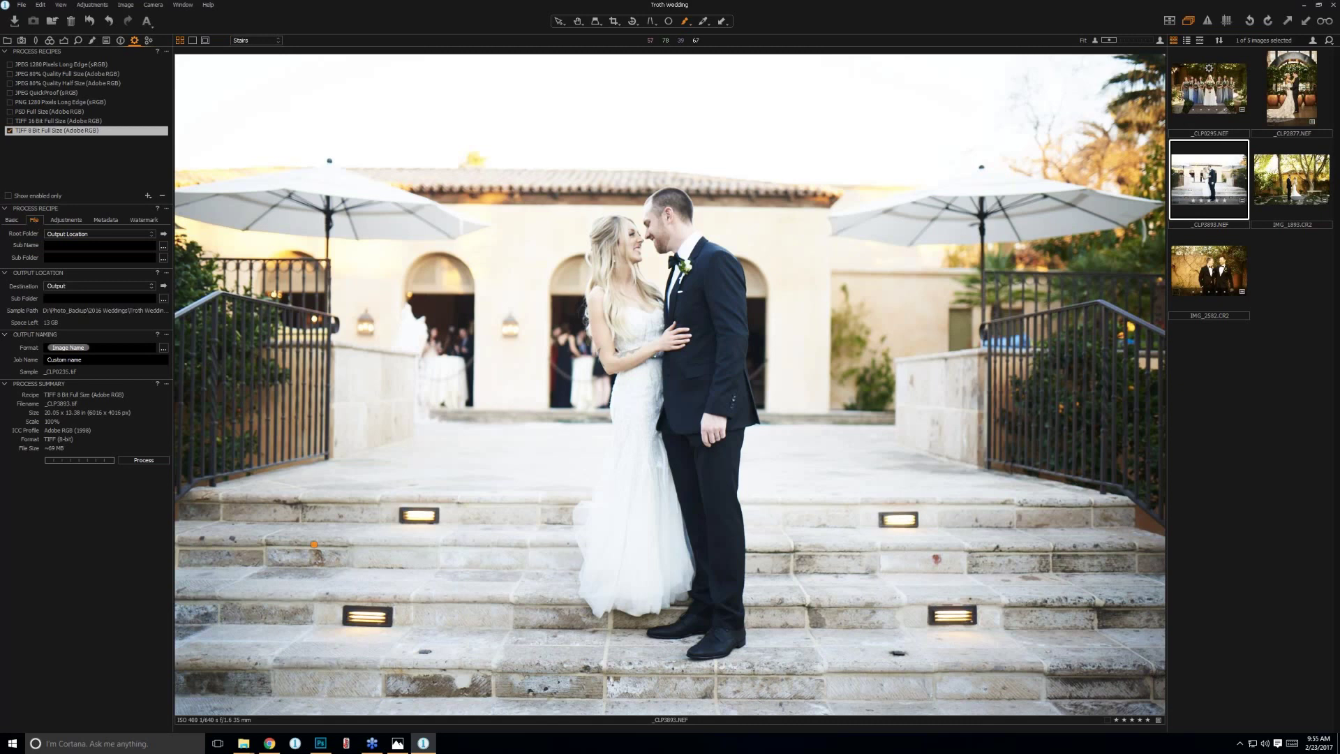
Select all five wedding photos and open the export dialog for their edited versions.
left_click(1194, 93)
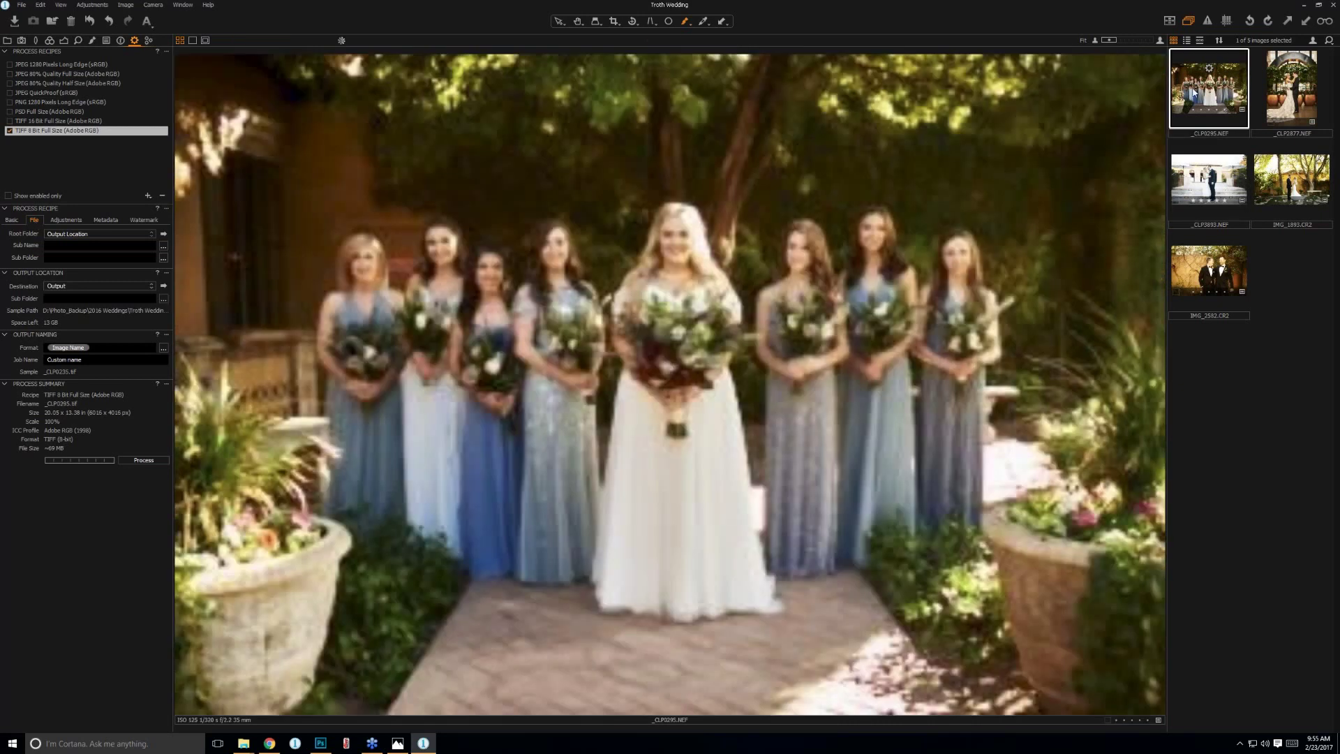
key("ctrl+a")
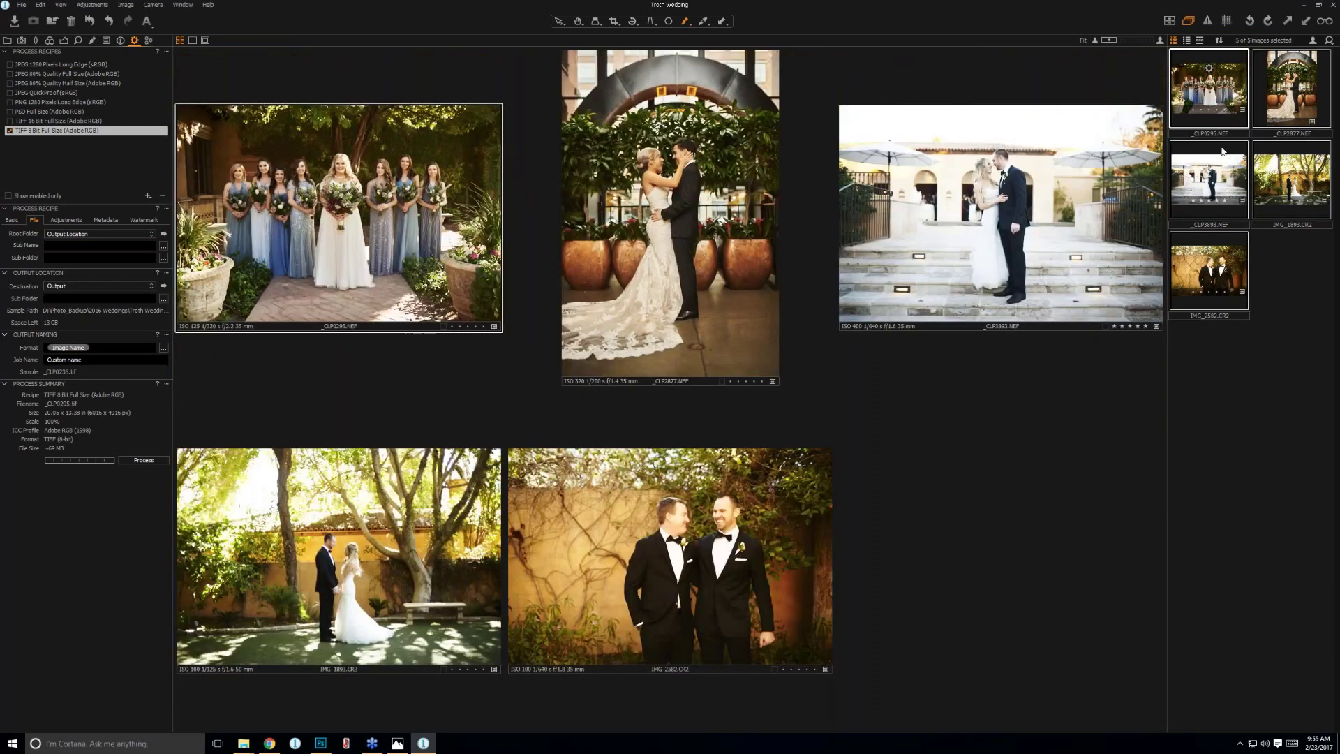
right_click(1217, 162)
mouse_move(1244, 324)
left_click(1179, 337)
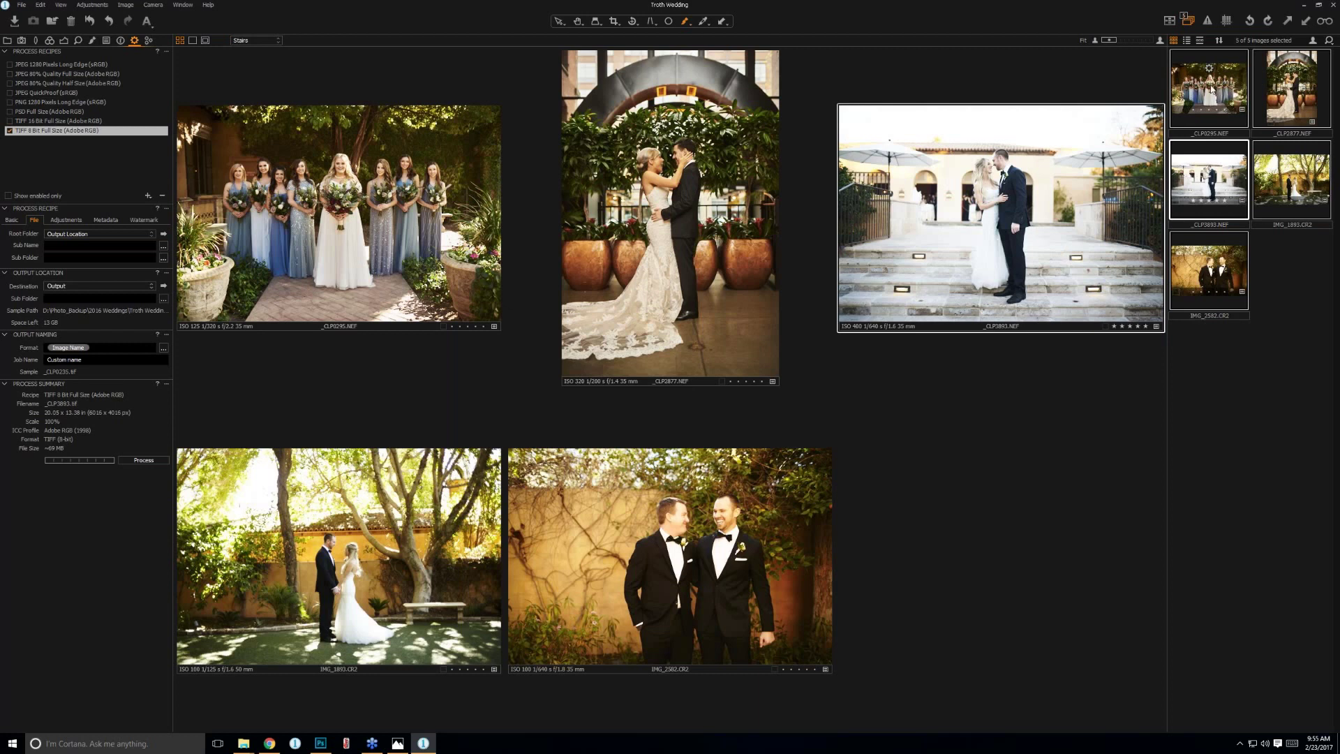
left_click(988, 168)
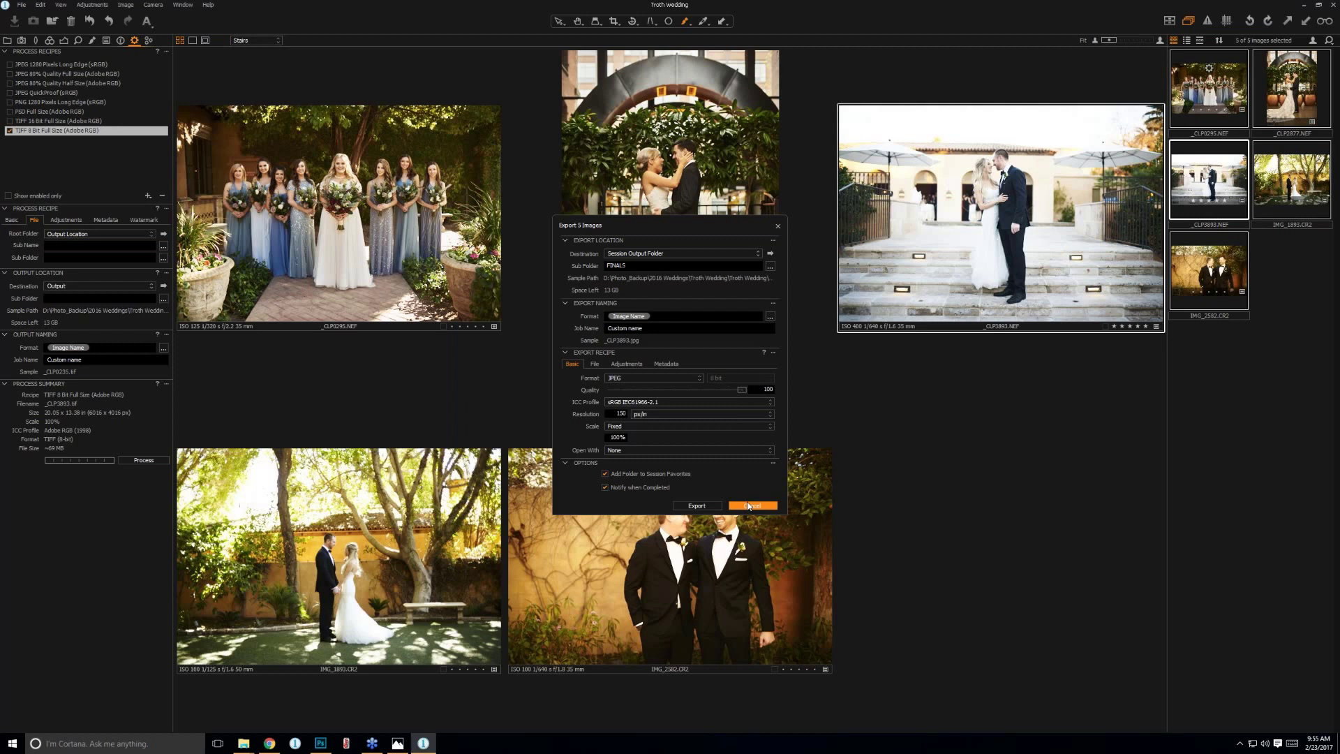
left_click_drag(649, 223, 673, 132)
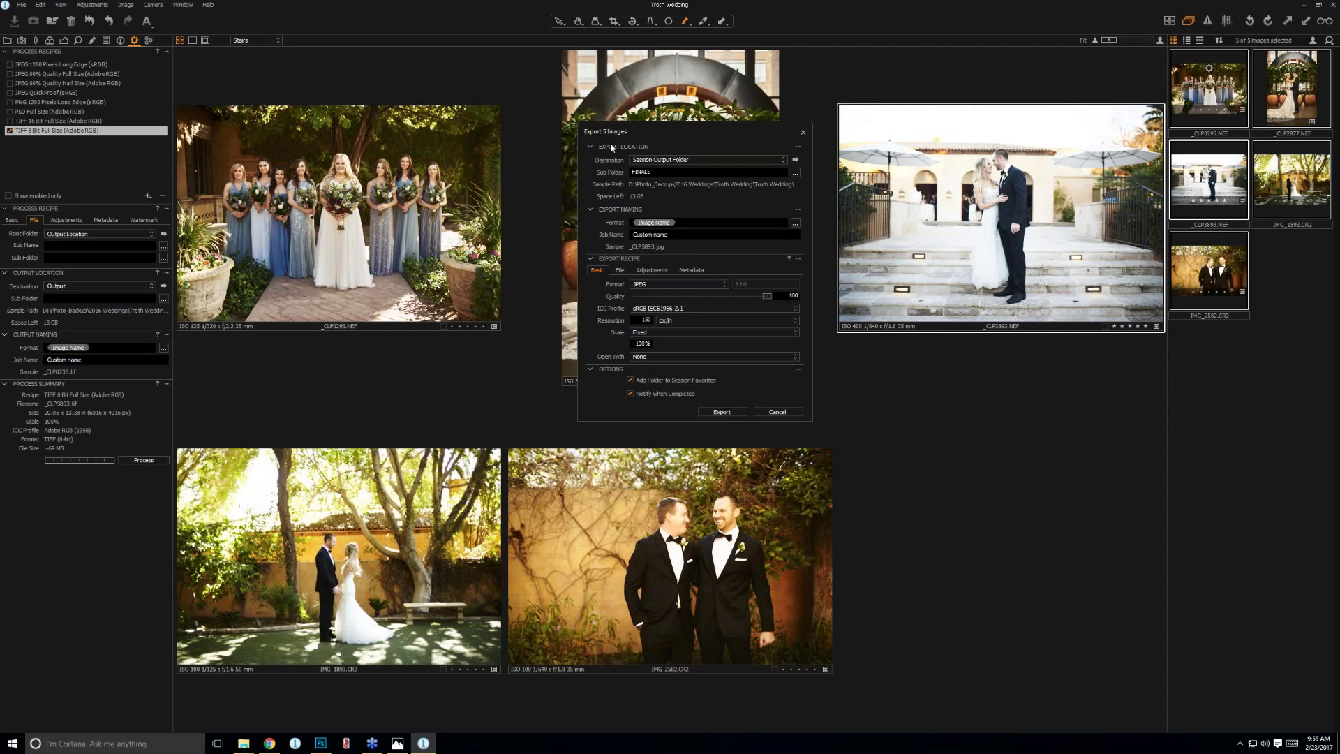
Create a new folder named Webinar on the Desktop and choose it as the export destination.
left_click(671, 162)
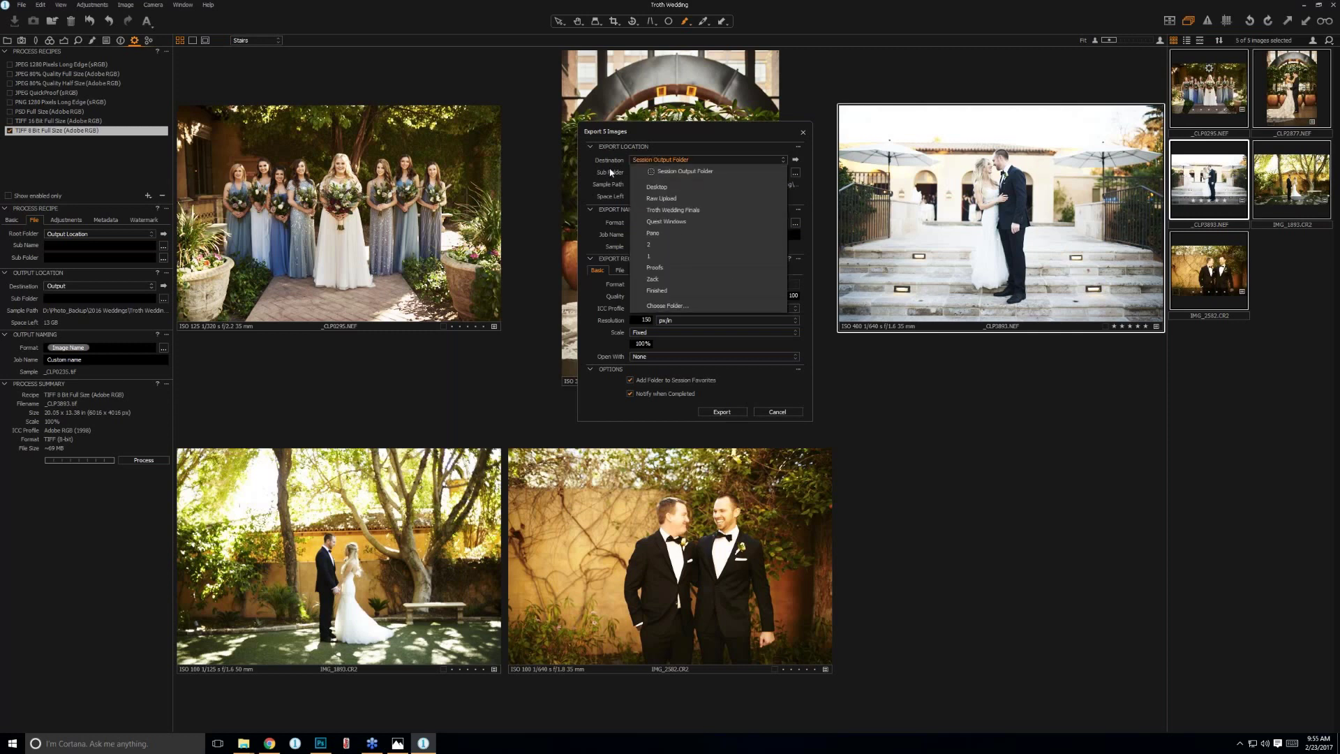
left_click(667, 306)
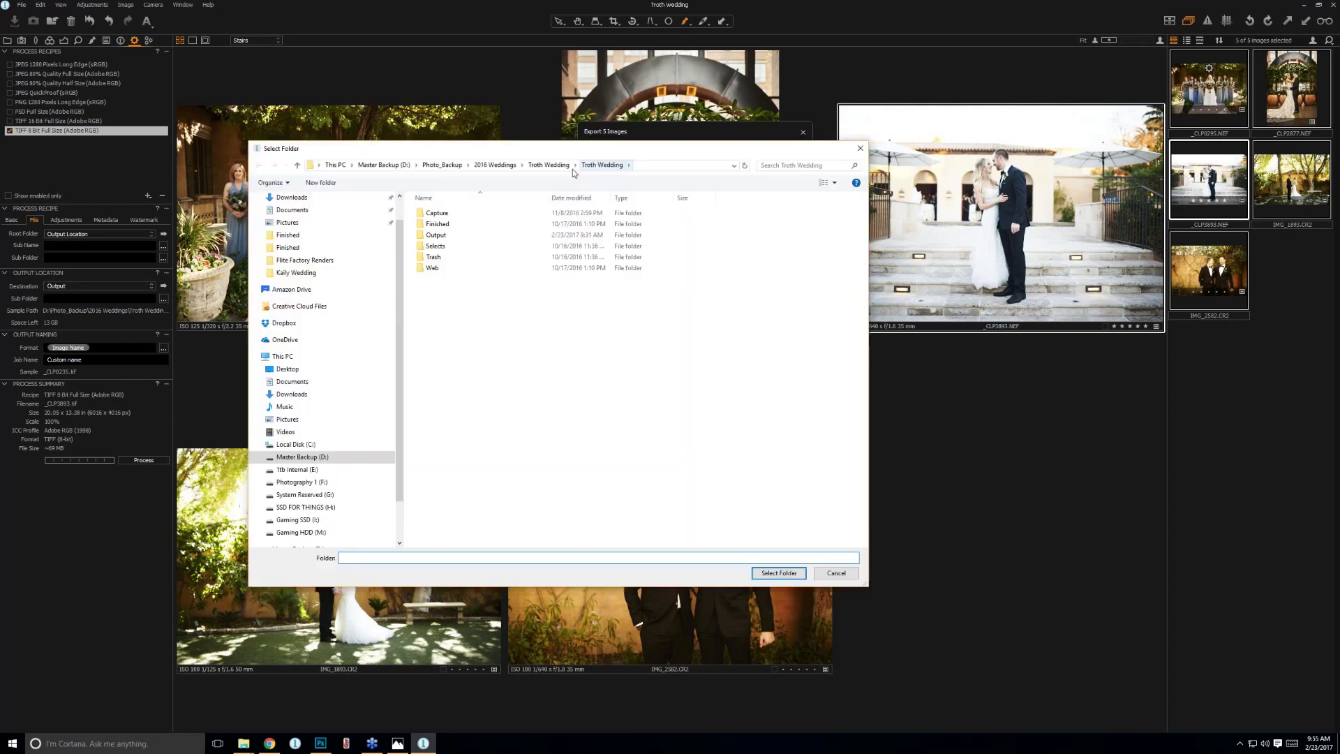
scroll(308, 230, "up", 1)
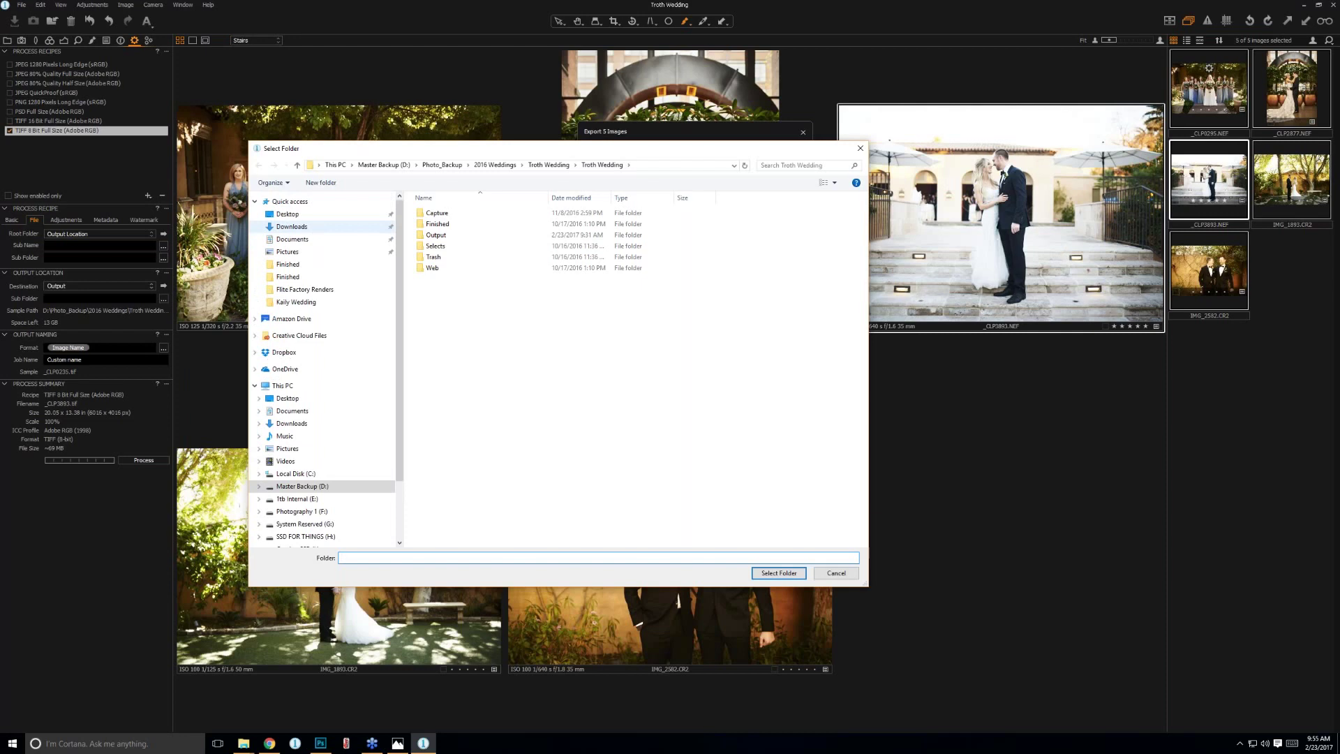
left_click(286, 213)
right_click(456, 381)
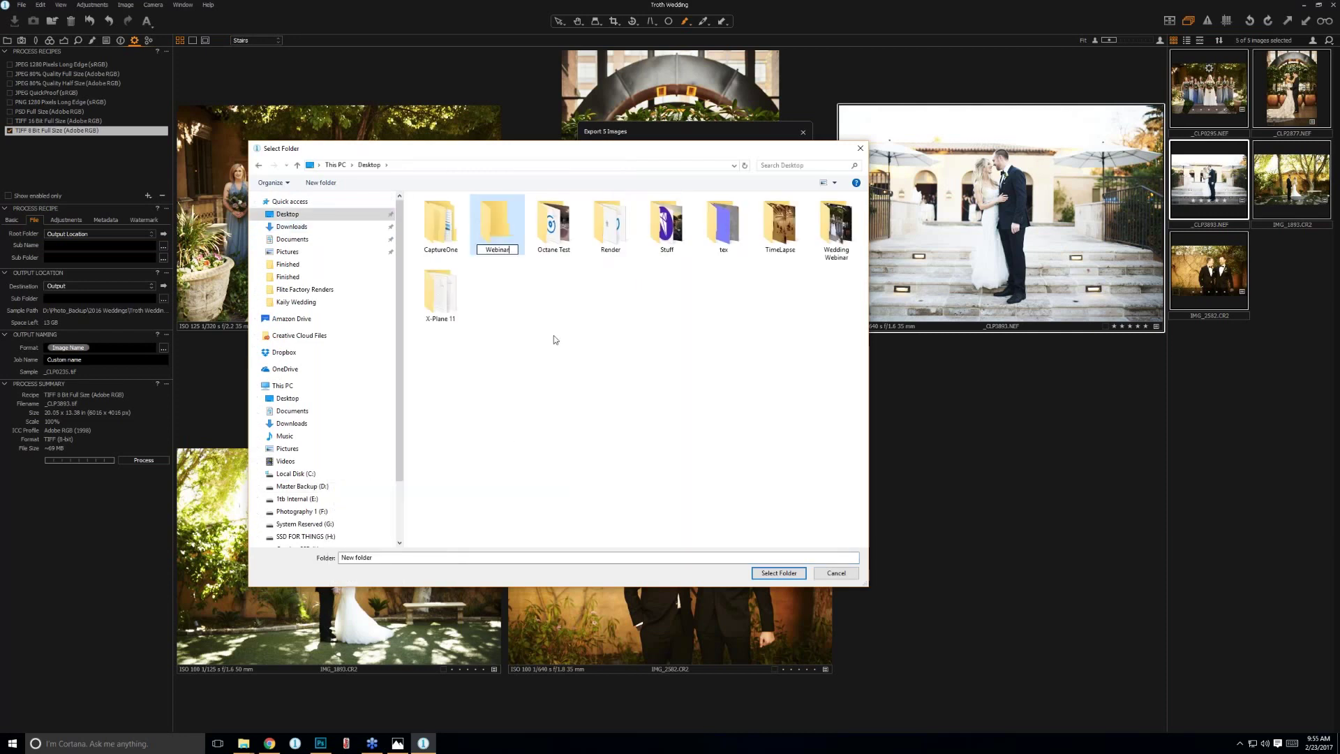
left_click(497, 228)
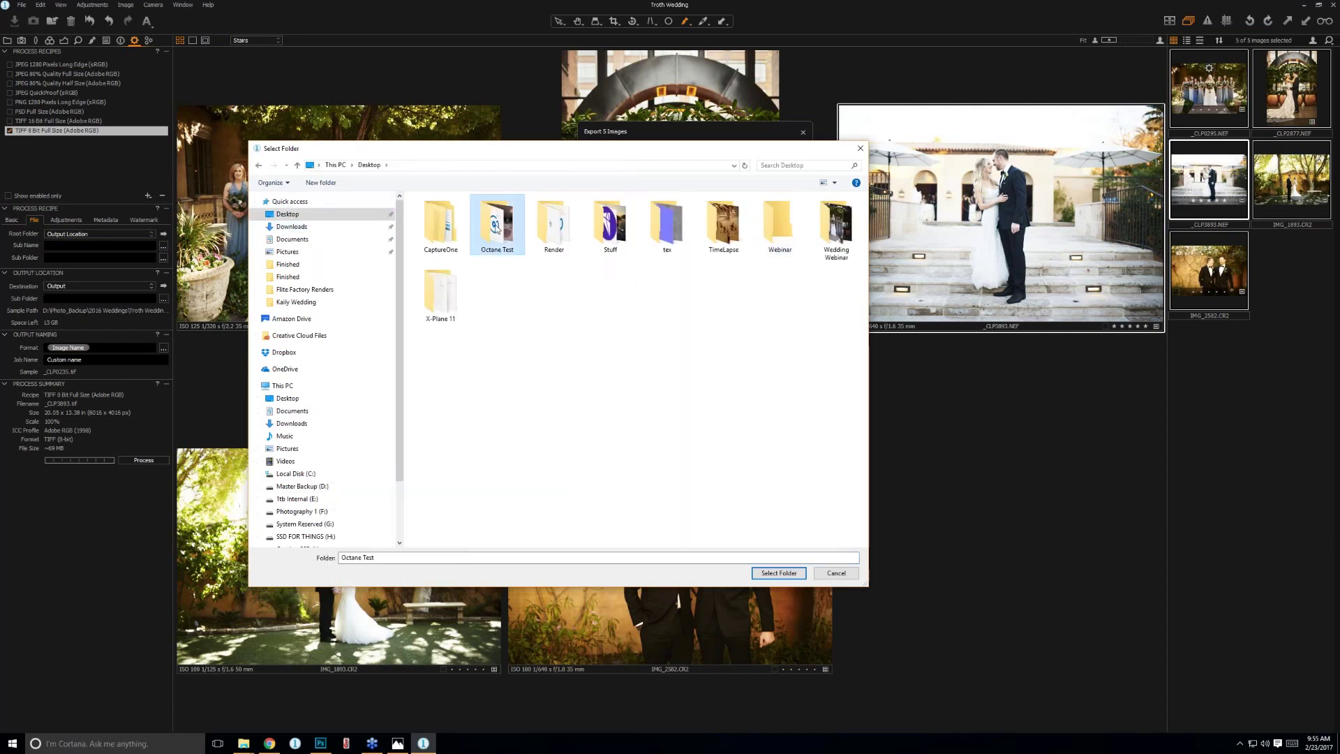
double_click(779, 223)
left_click(766, 574)
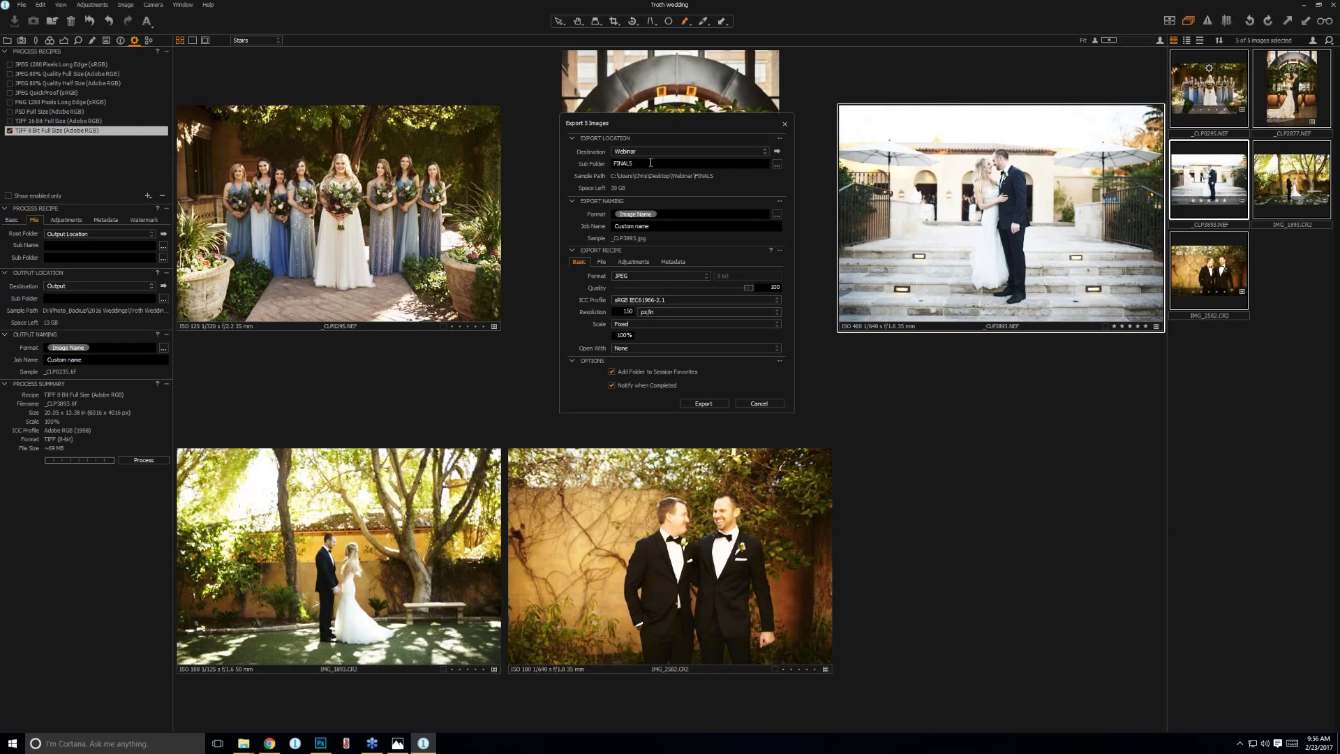
Choose the image format, export the five photos to the Webinar folder and close the completion notice.
left_click(628, 276)
left_click(642, 291)
left_click(704, 403)
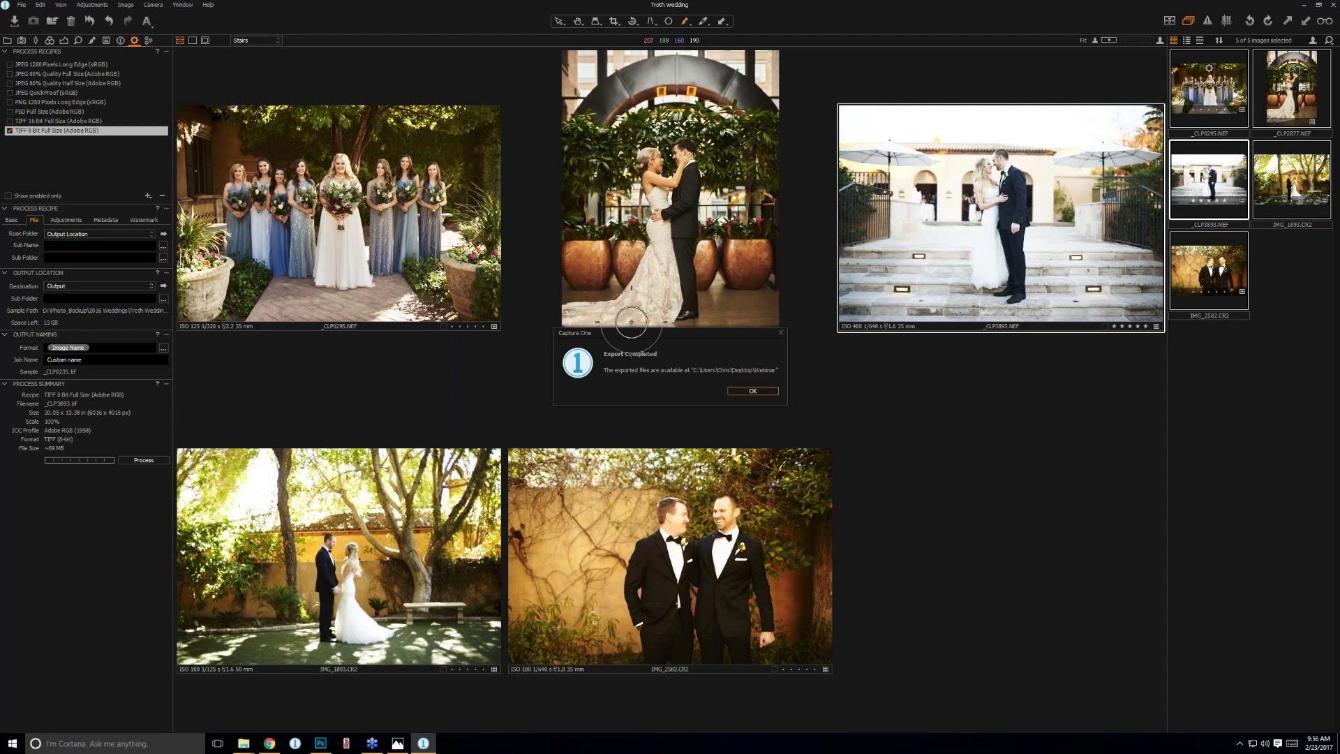
key("Return")
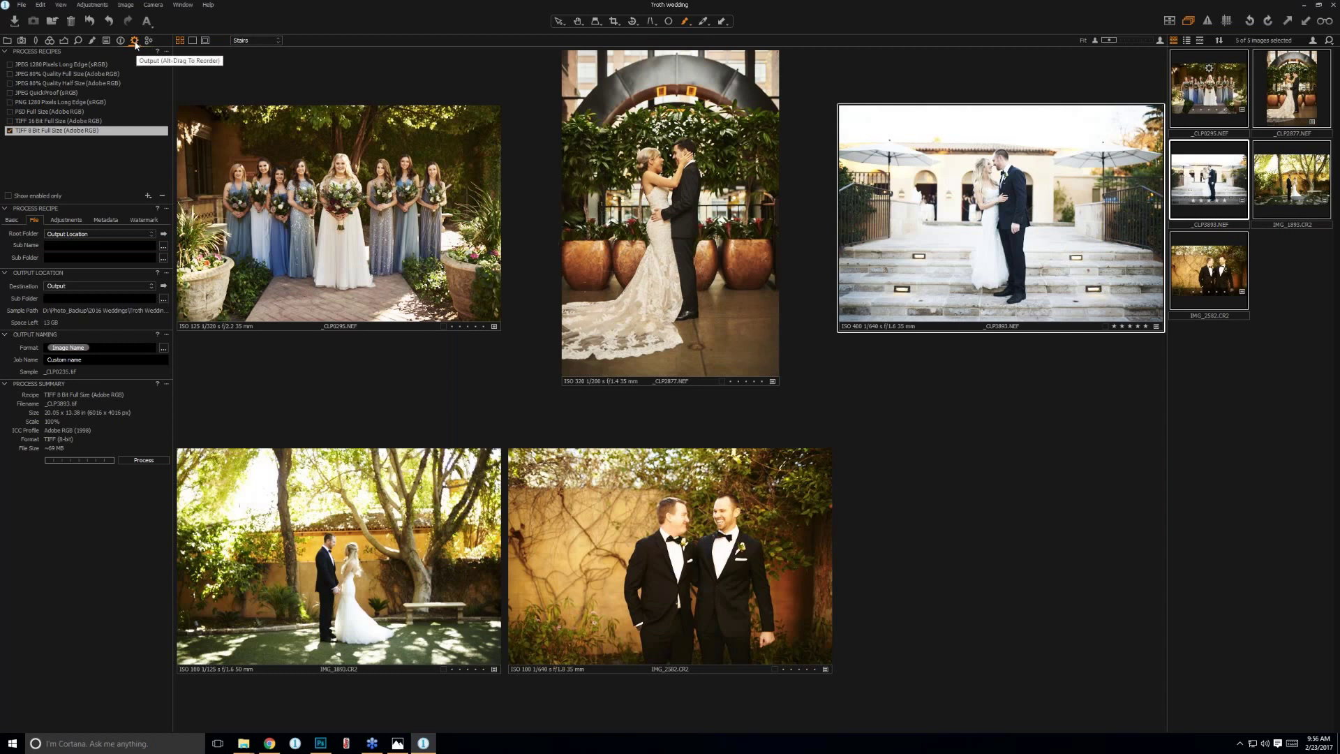
Add a text watermark reading PROOF to the TIFF 8 Bit recipe and preview it on the photo of the two men in tuxedos.
left_click(143, 219)
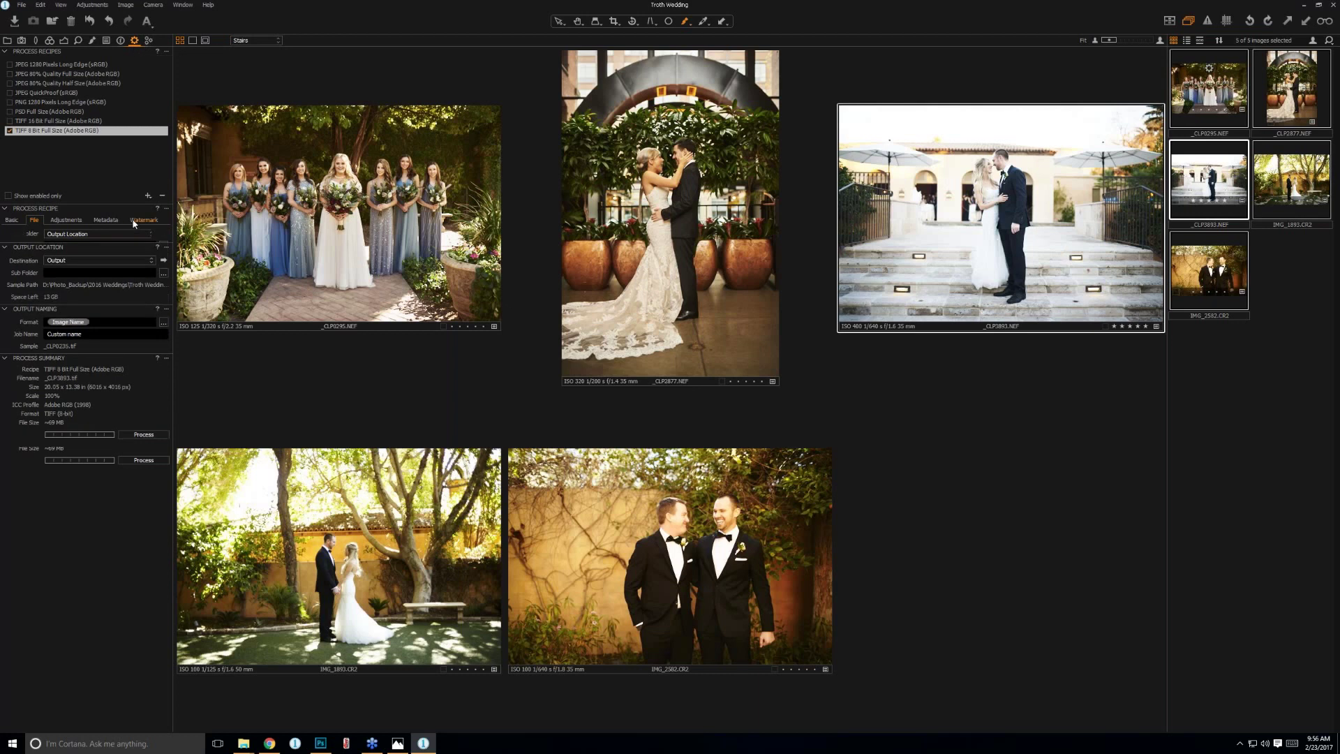
left_click(116, 234)
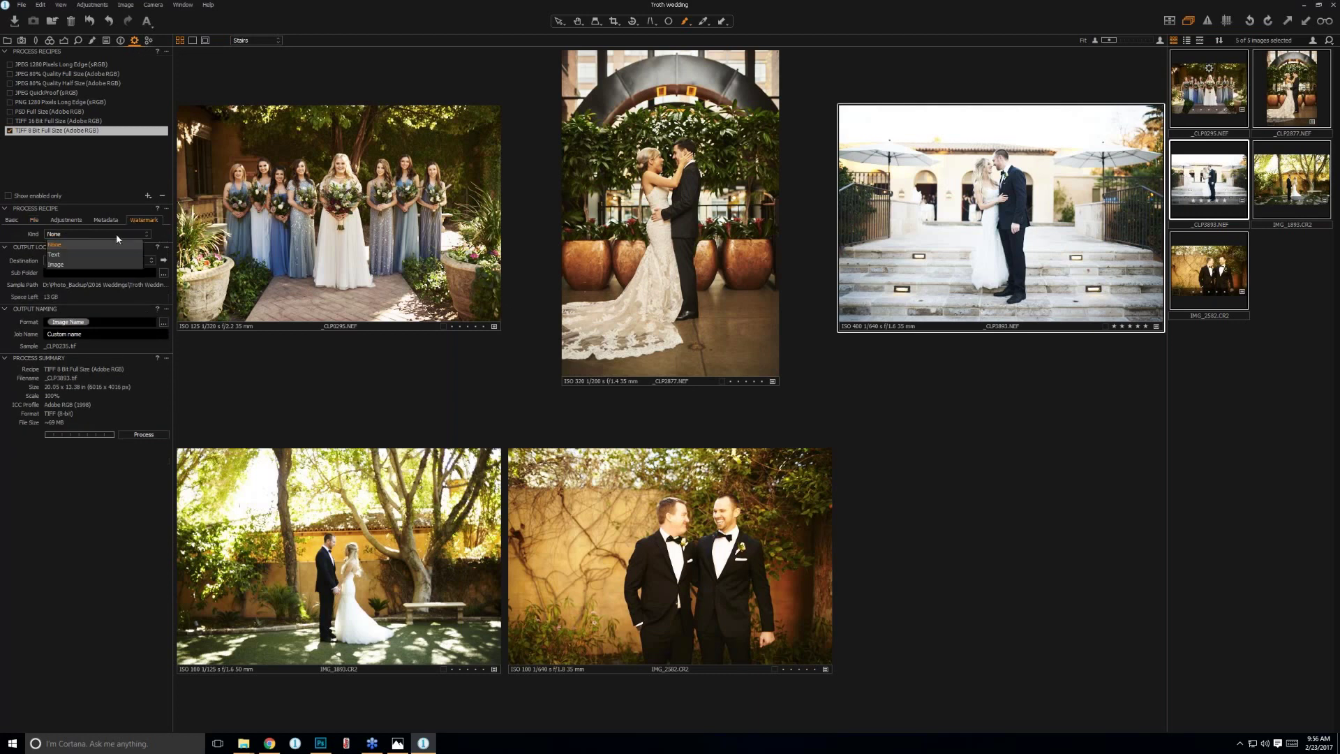
left_click(68, 256)
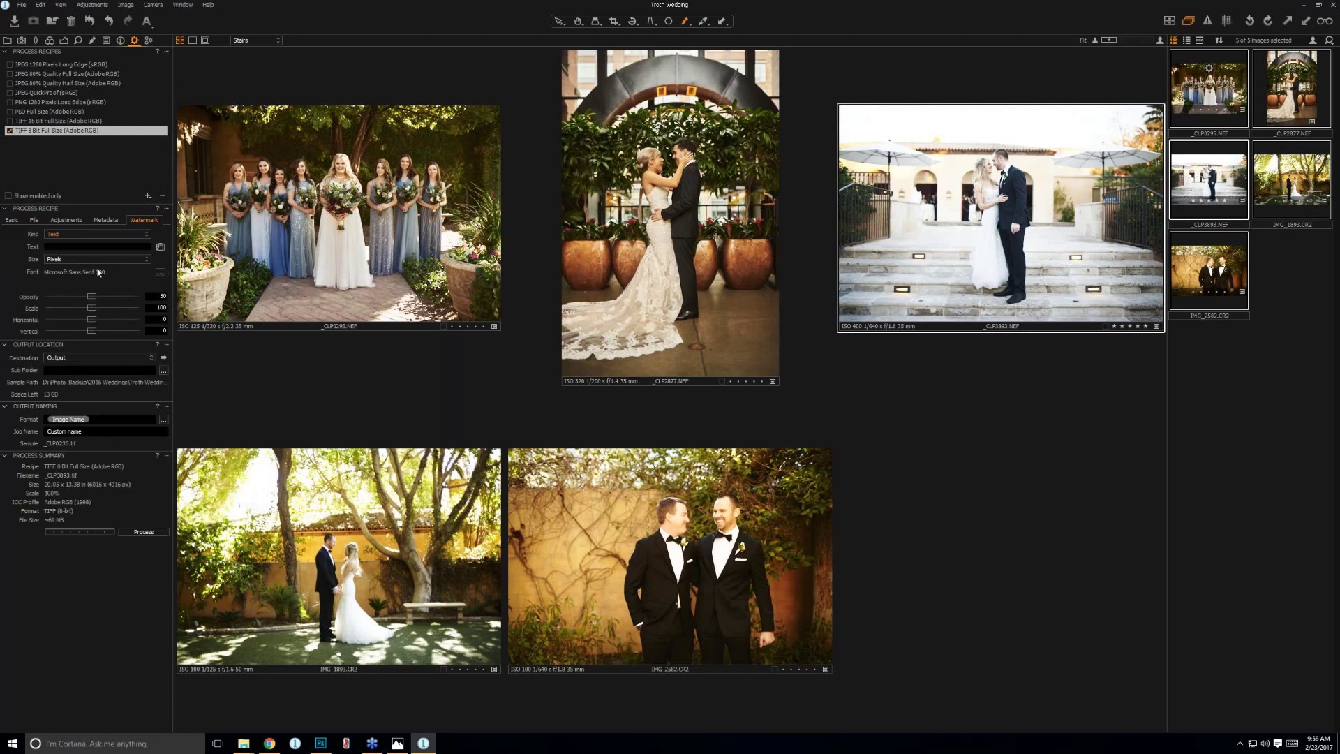
left_click(1207, 275)
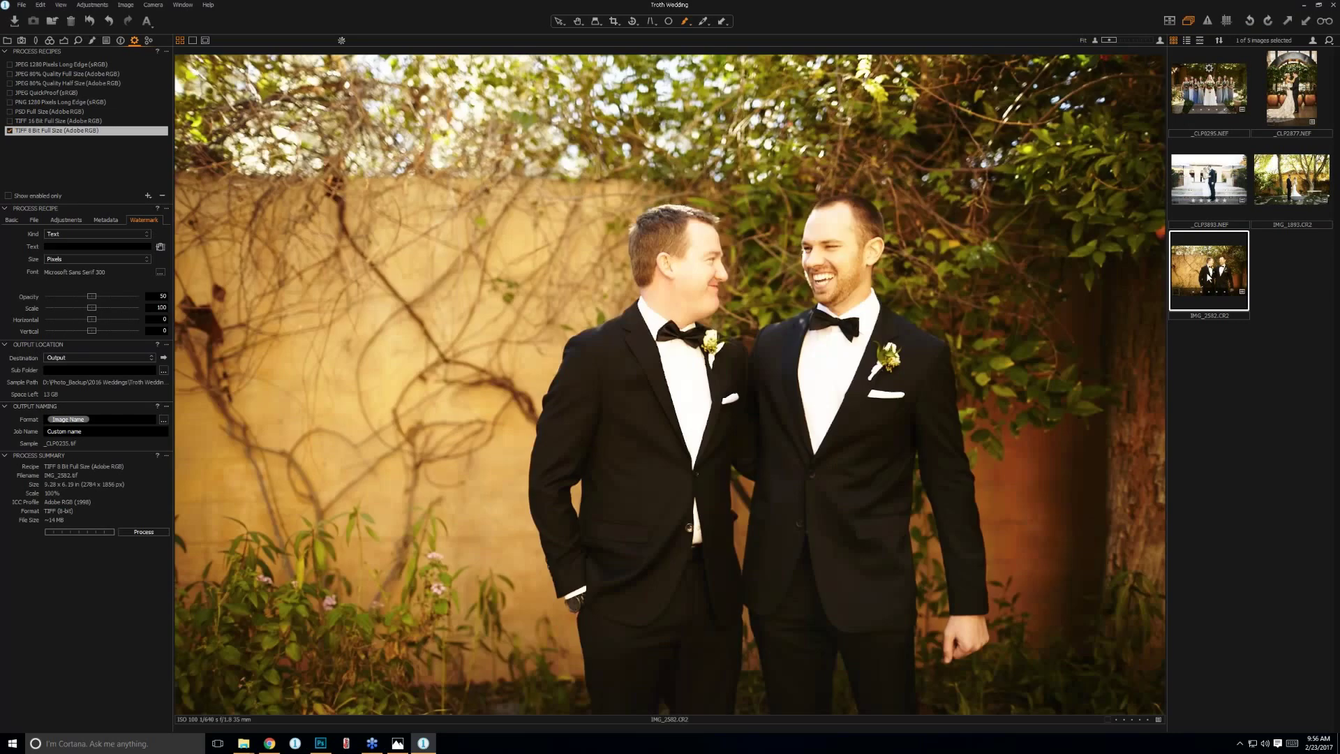
left_click(98, 246)
type("PROOF")
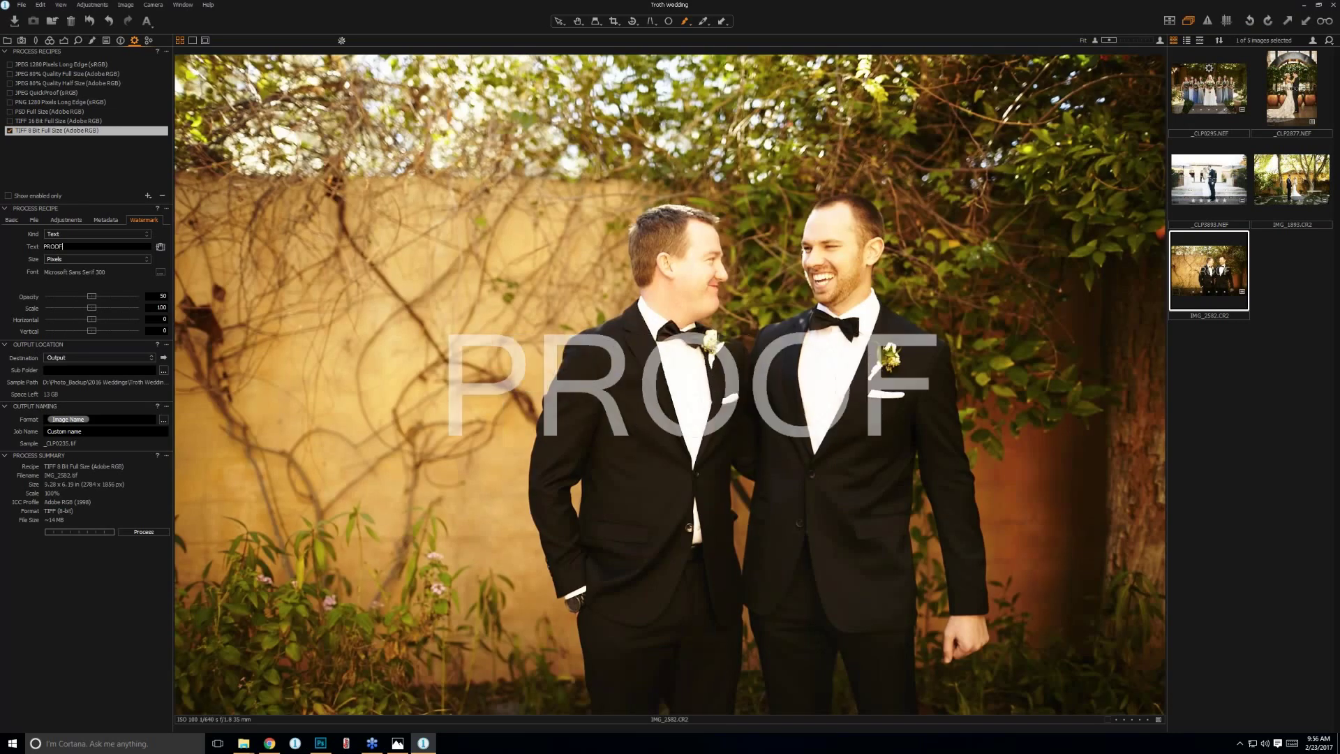
Set the PROOF watermark's opacity to 64 and scale to 155, and reset the watermark kind to None after previewing it.
left_click_drag(92, 295, 93, 338)
key("ctrl+z")
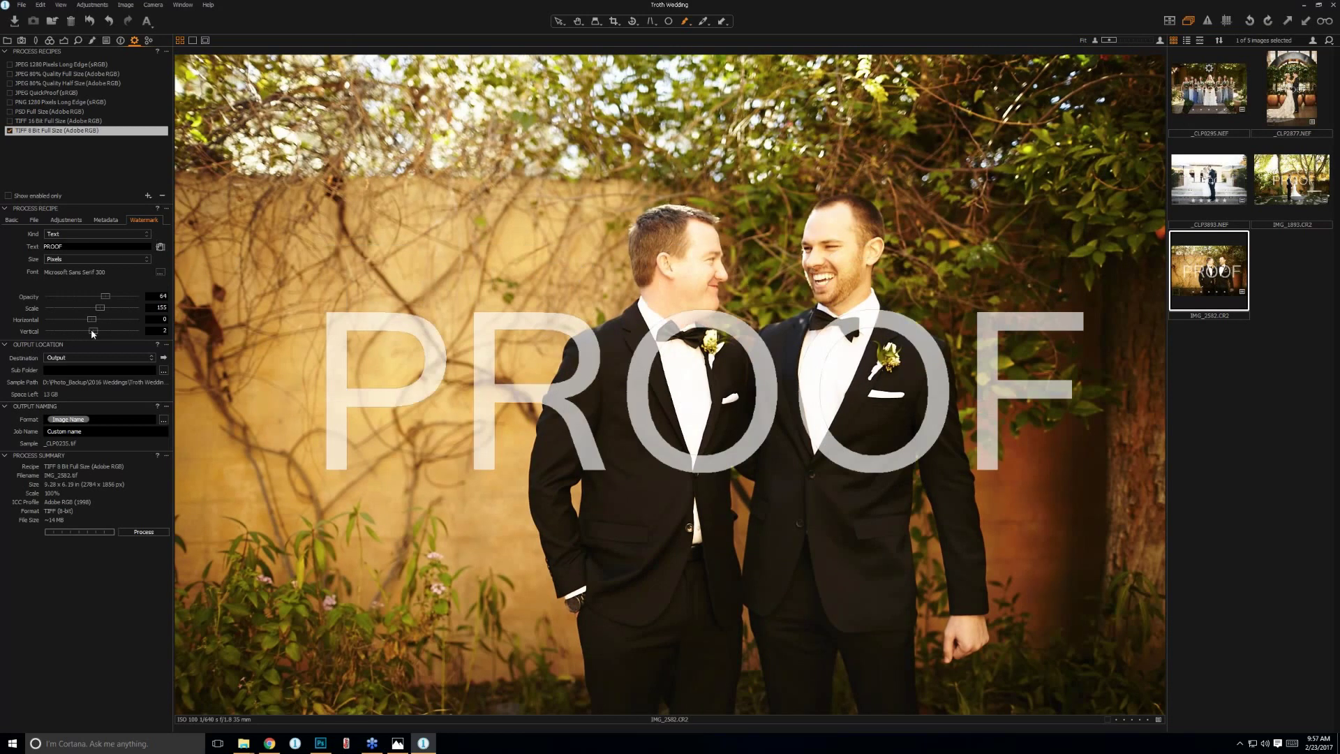
left_click(120, 233)
left_click(99, 245)
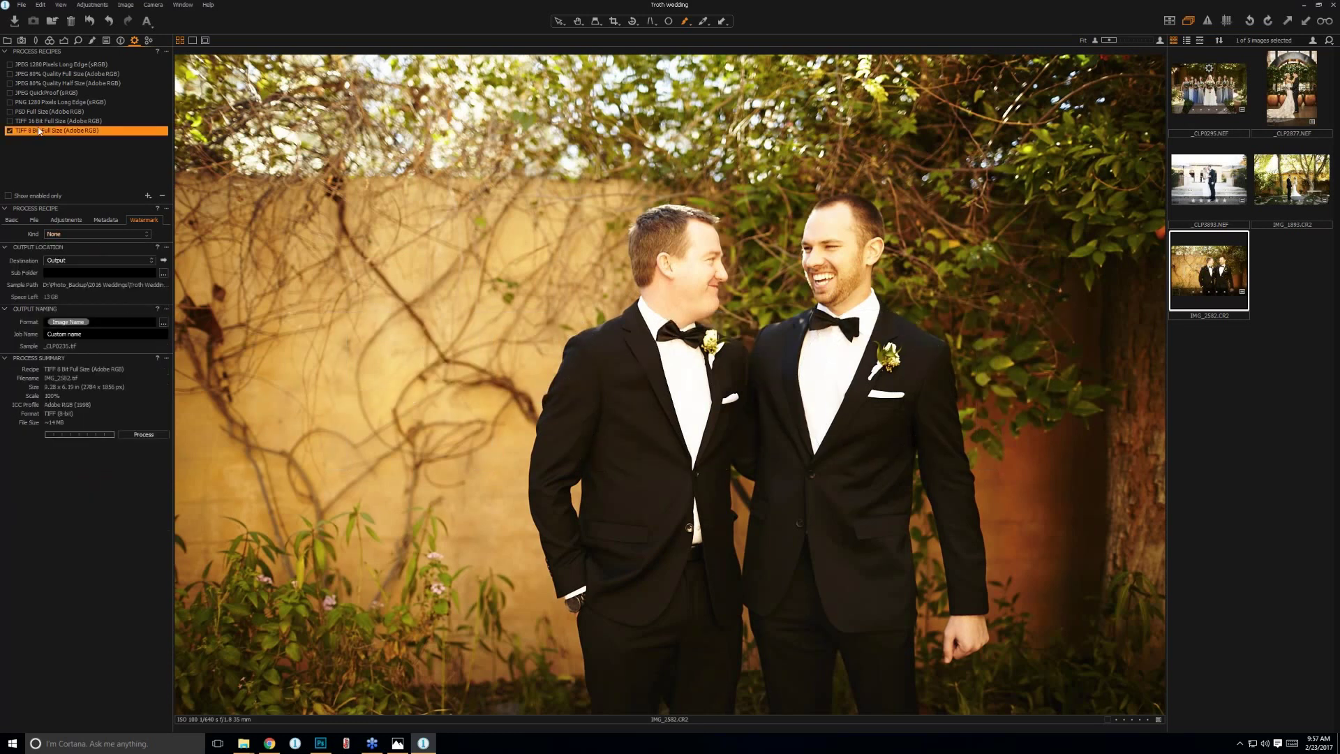
Compare the two TIFF recipes and show the basic settings of TIFF 8 Bit Full Size (Adobe RGB).
left_click(17, 122)
left_click(18, 130)
left_click(16, 221)
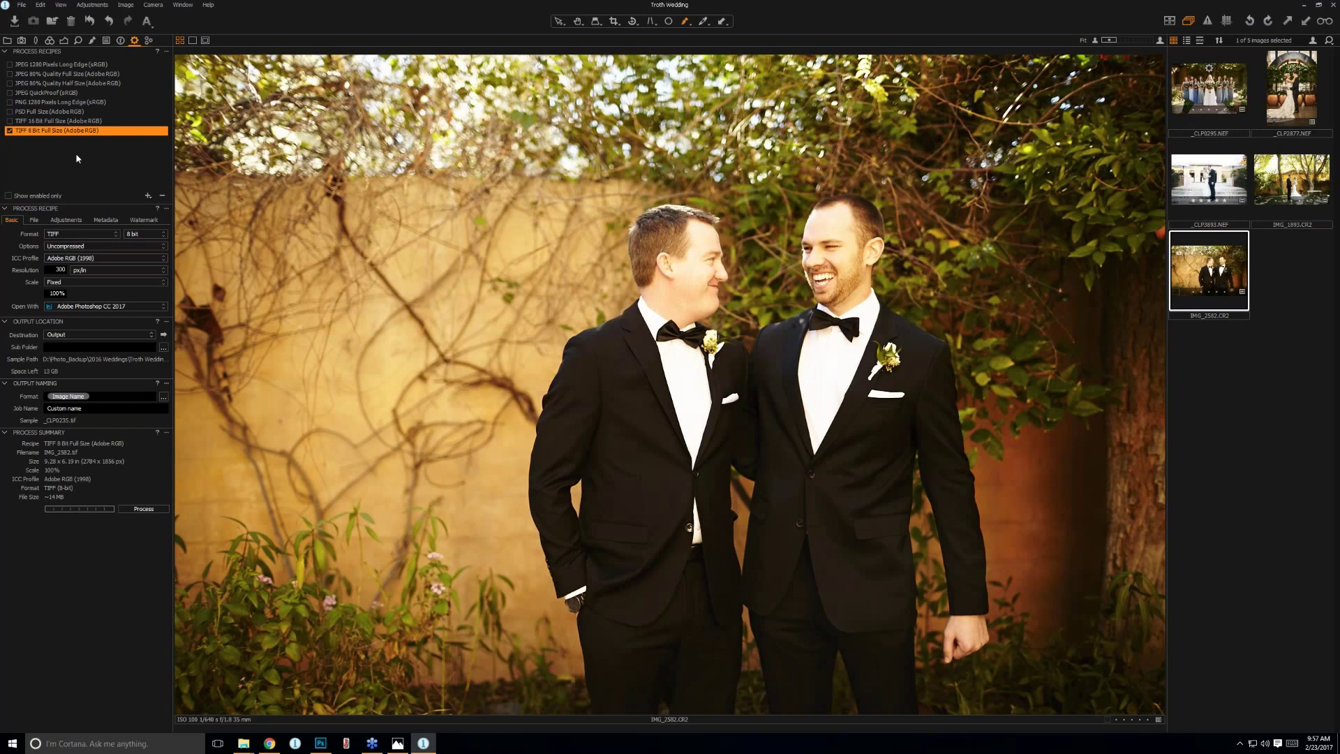
Add a new local adjustment layer to the photo of the two men, keeping its default name.
left_click(64, 40)
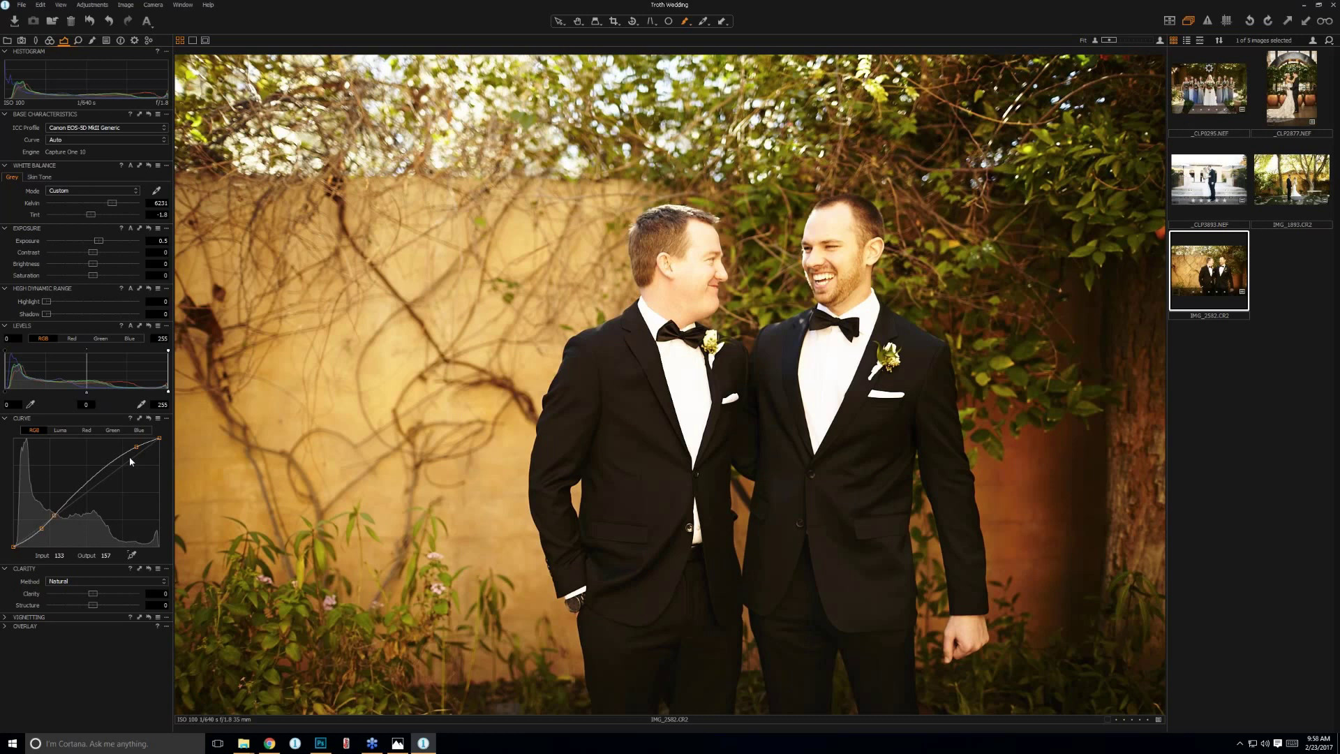
left_click(92, 40)
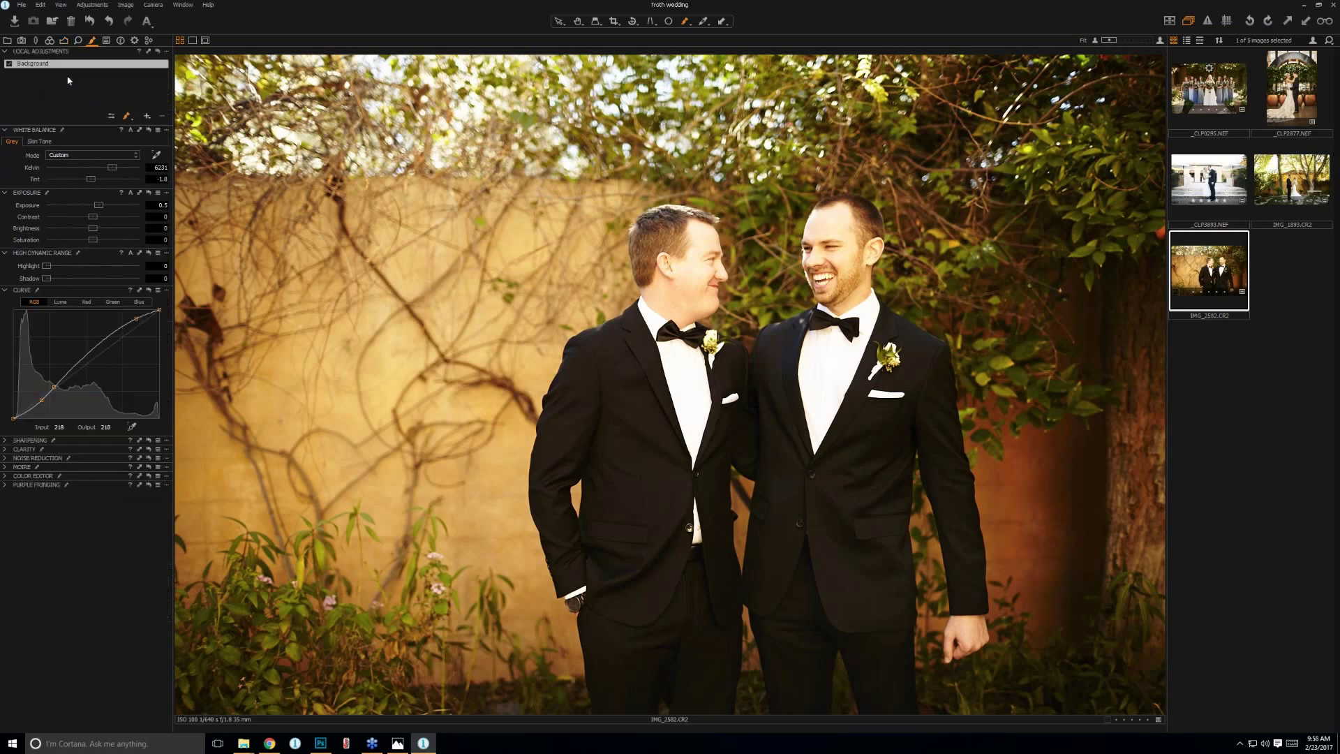
left_click(147, 118)
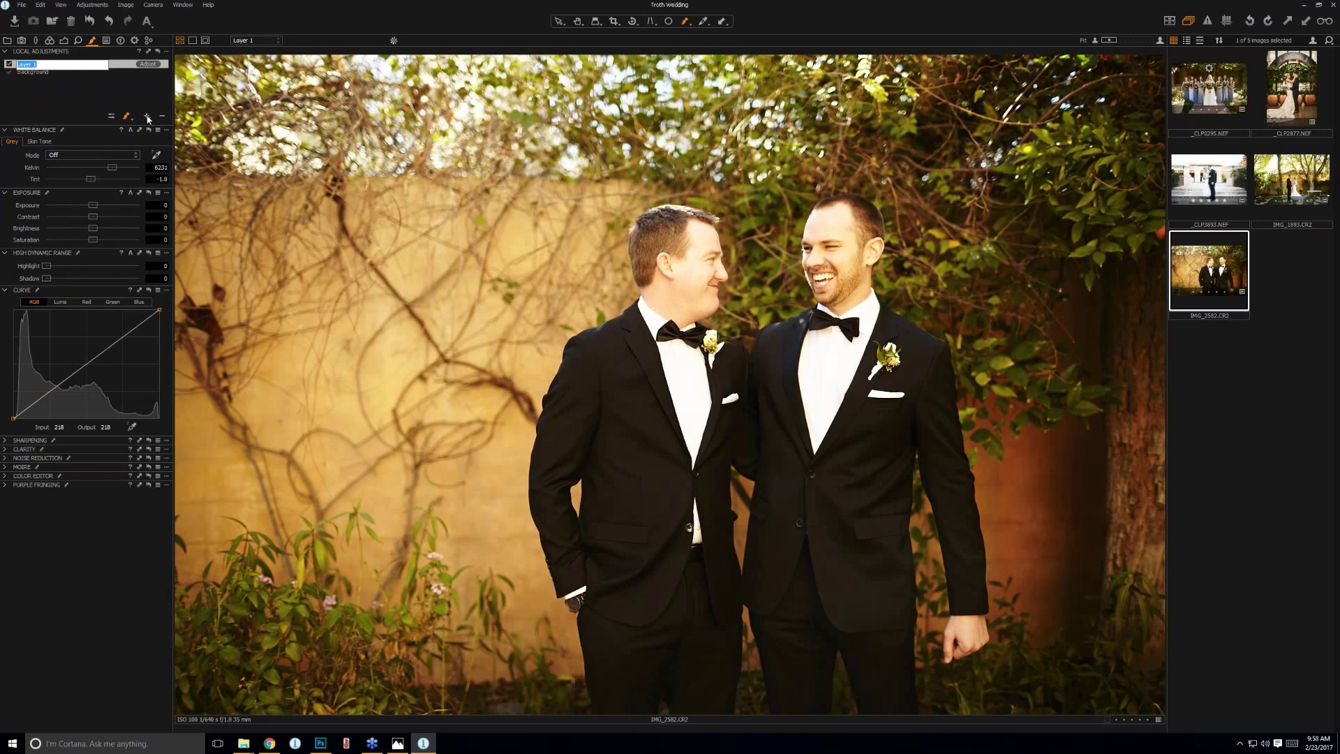
key("Return")
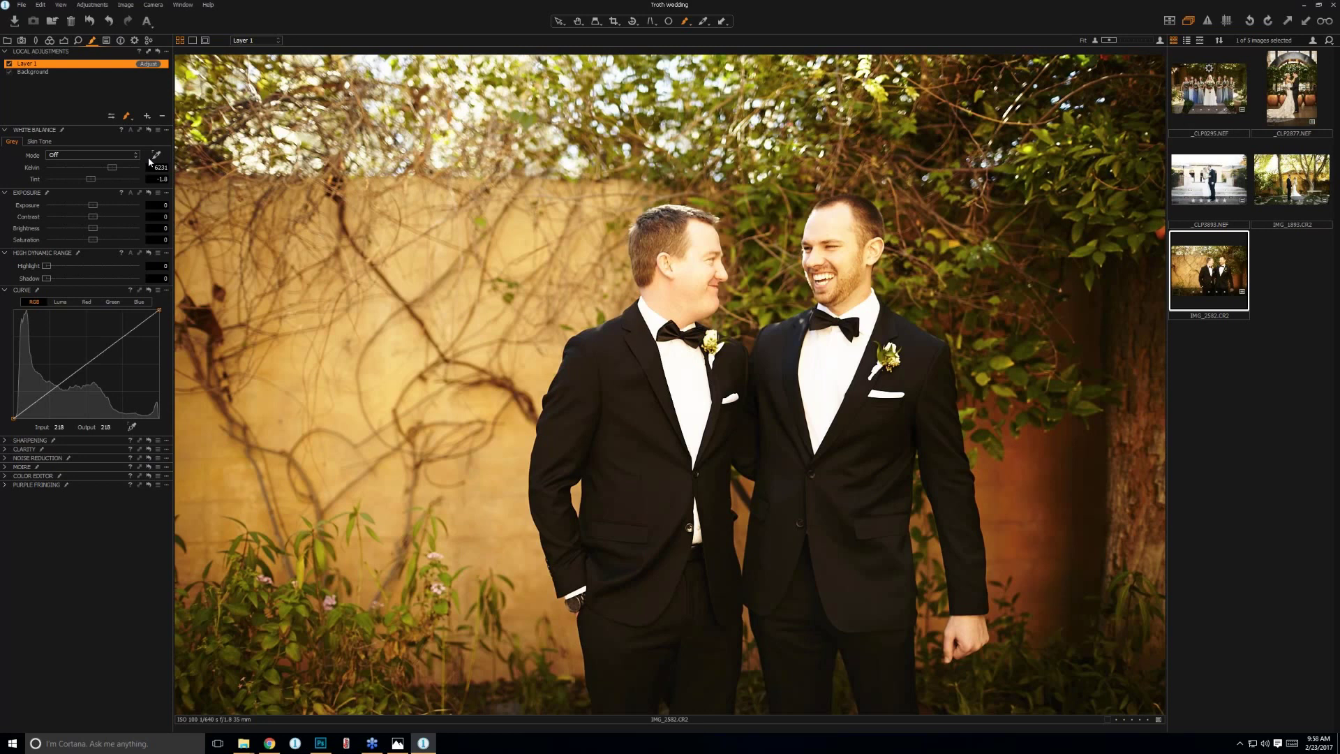
Examine the Color Editor's Advanced and Basic modes for the photo of the two men.
key("ctrl+4")
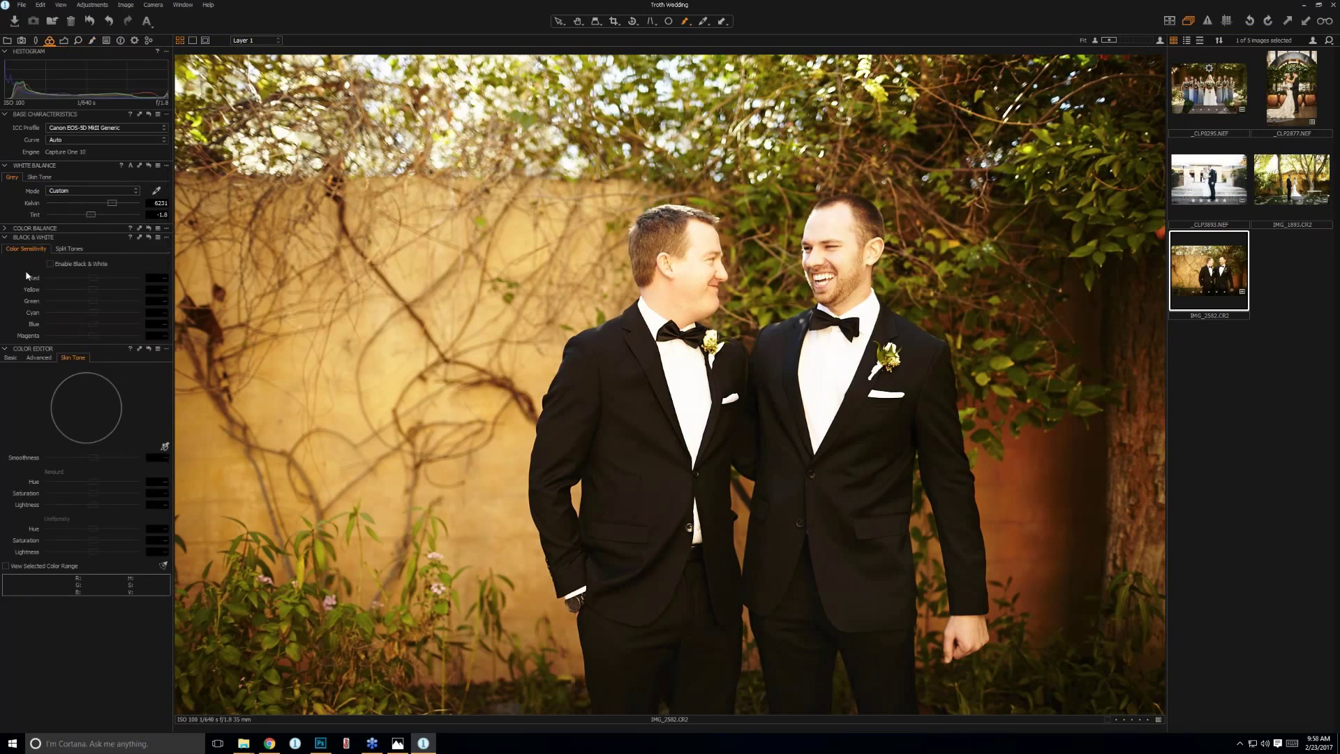
left_click(38, 358)
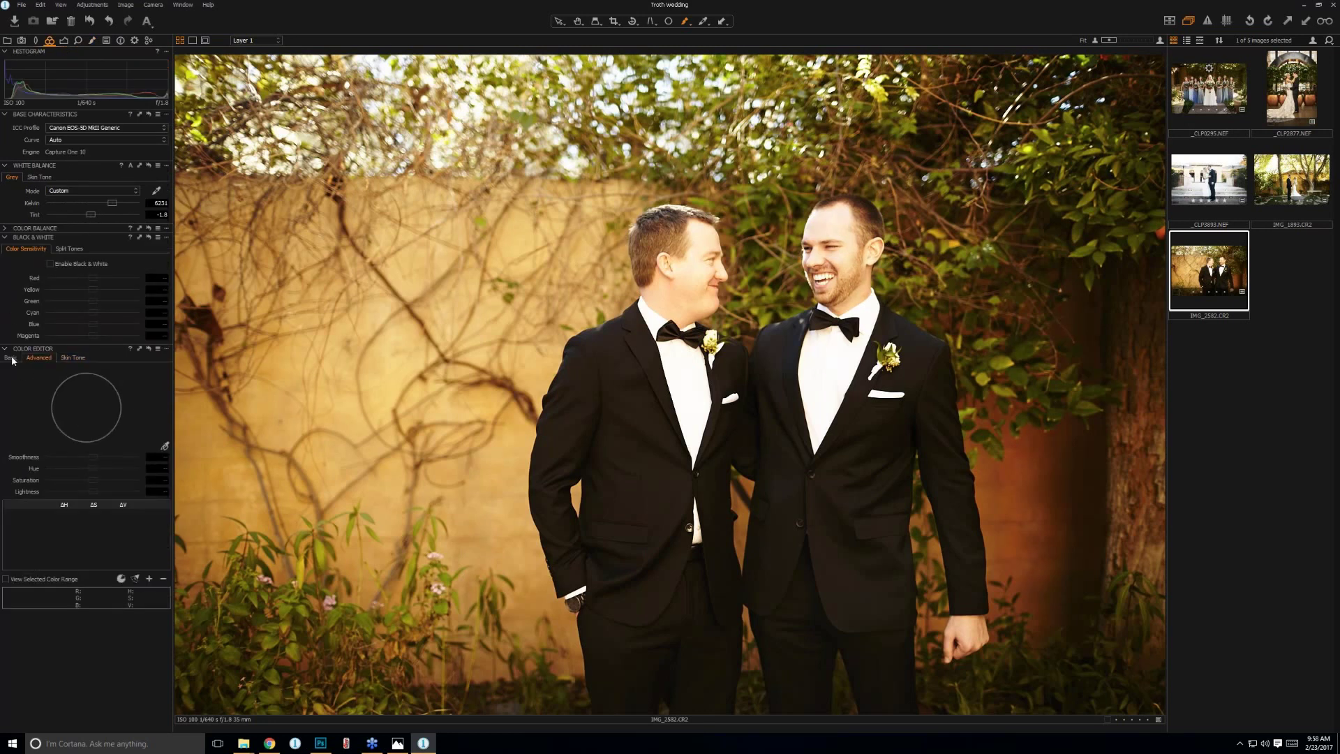
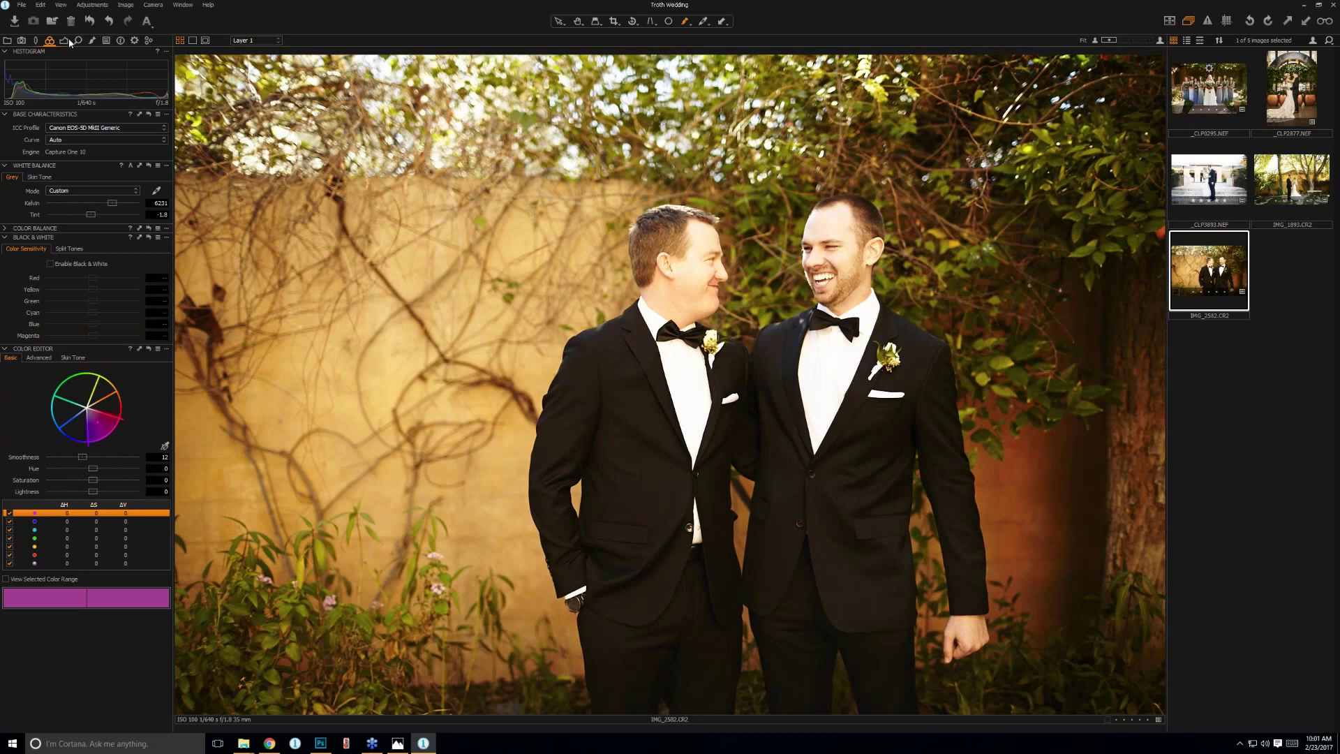
Browse the wedding photos, checking the exposure adjustments of the garden couple and bridesmaids shots.
left_click(1191, 96)
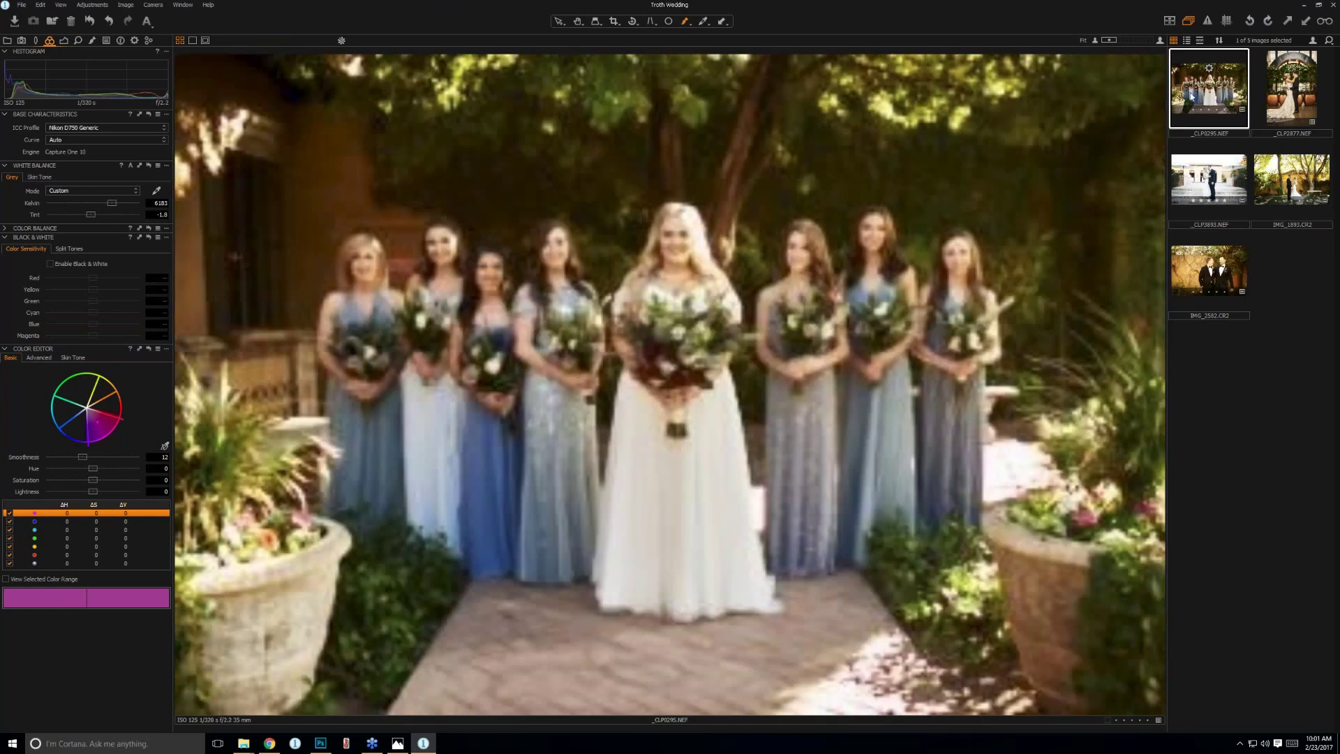
key("Down")
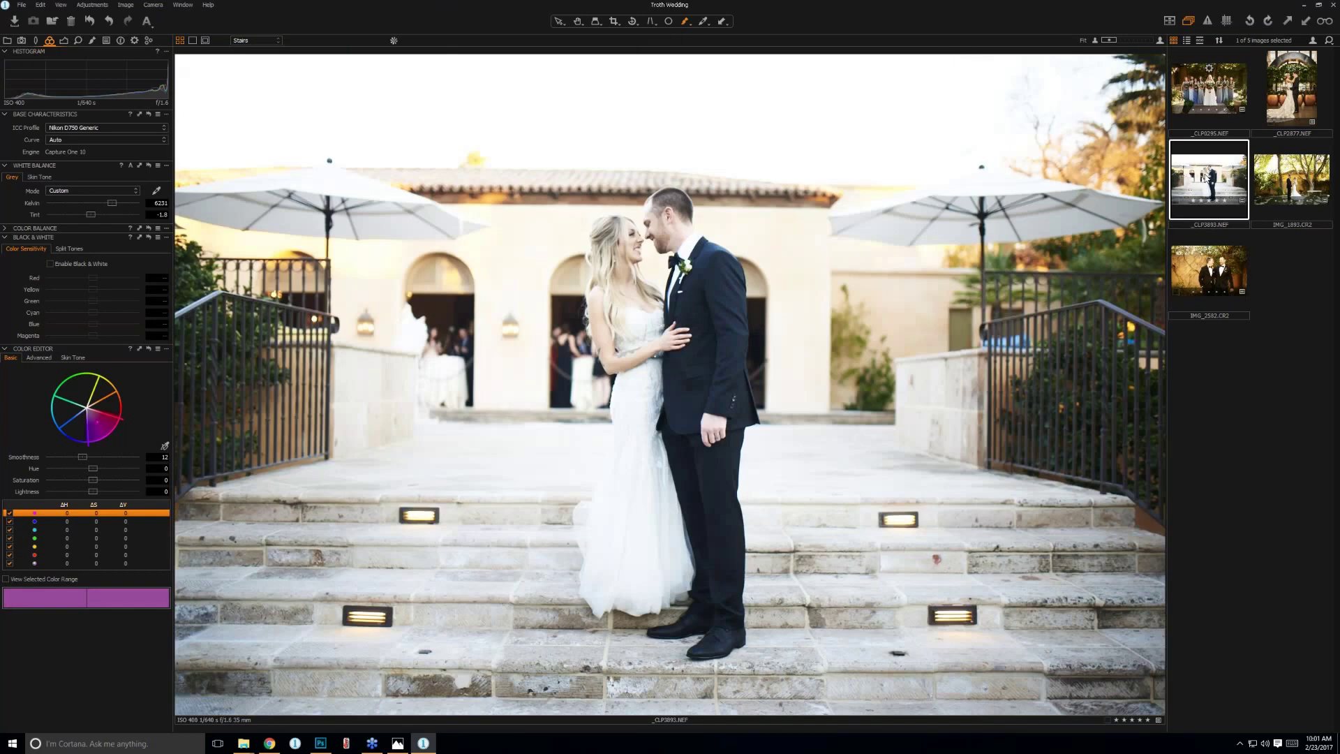
key("Left")
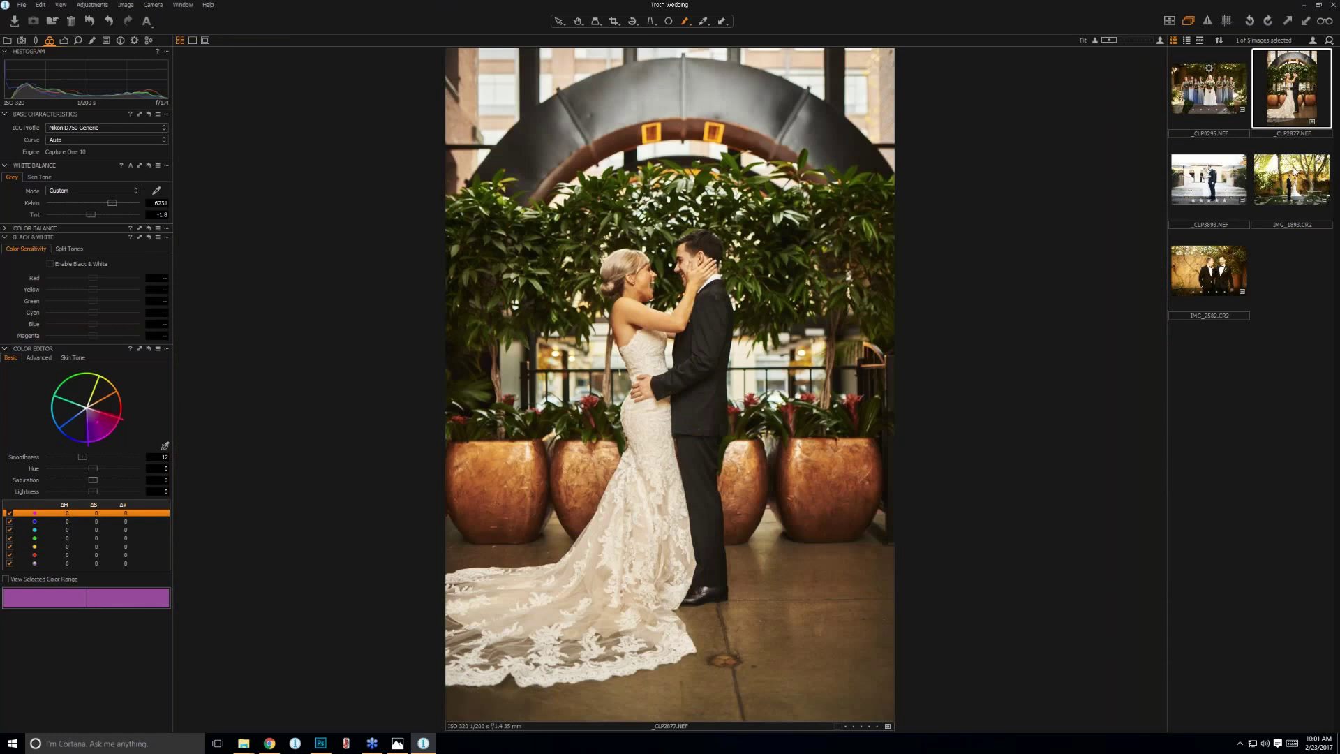
left_click(1293, 171)
left_click(63, 40)
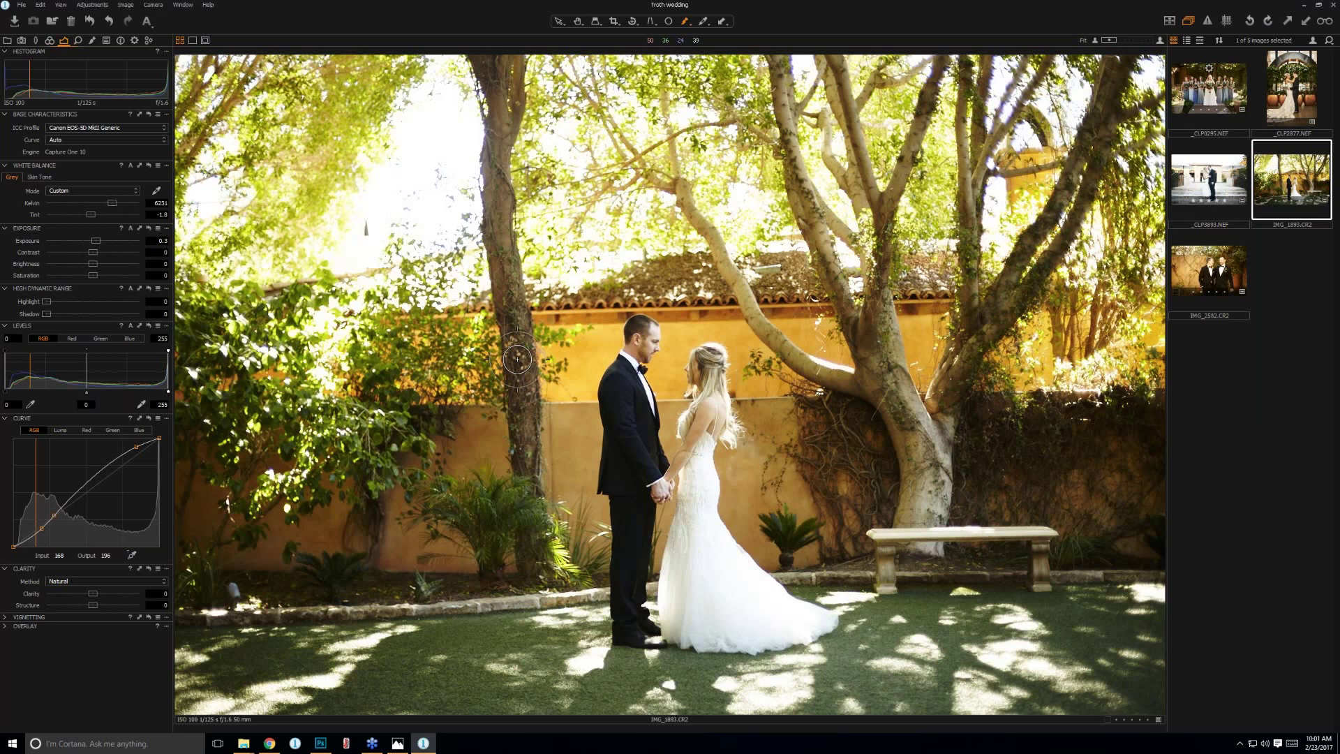
scroll(517, 359, "up", 1)
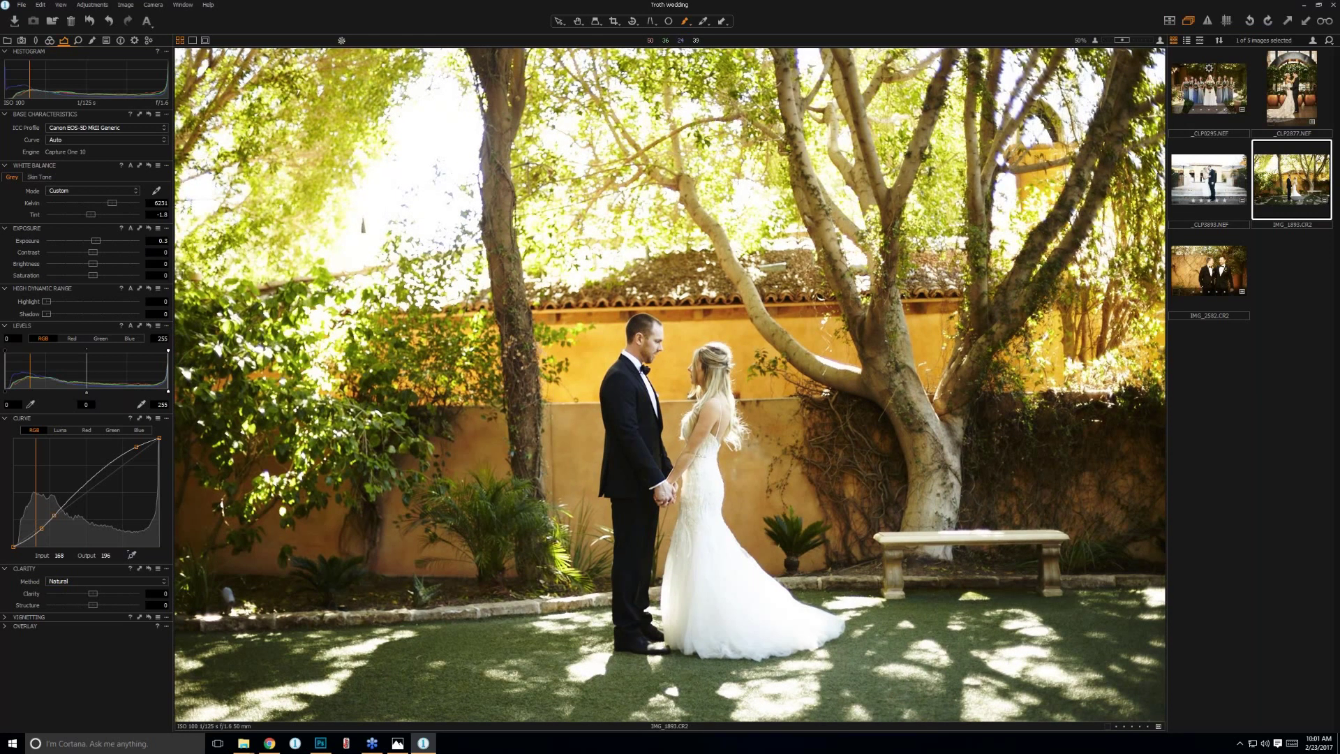
scroll(517, 358, "down", 1)
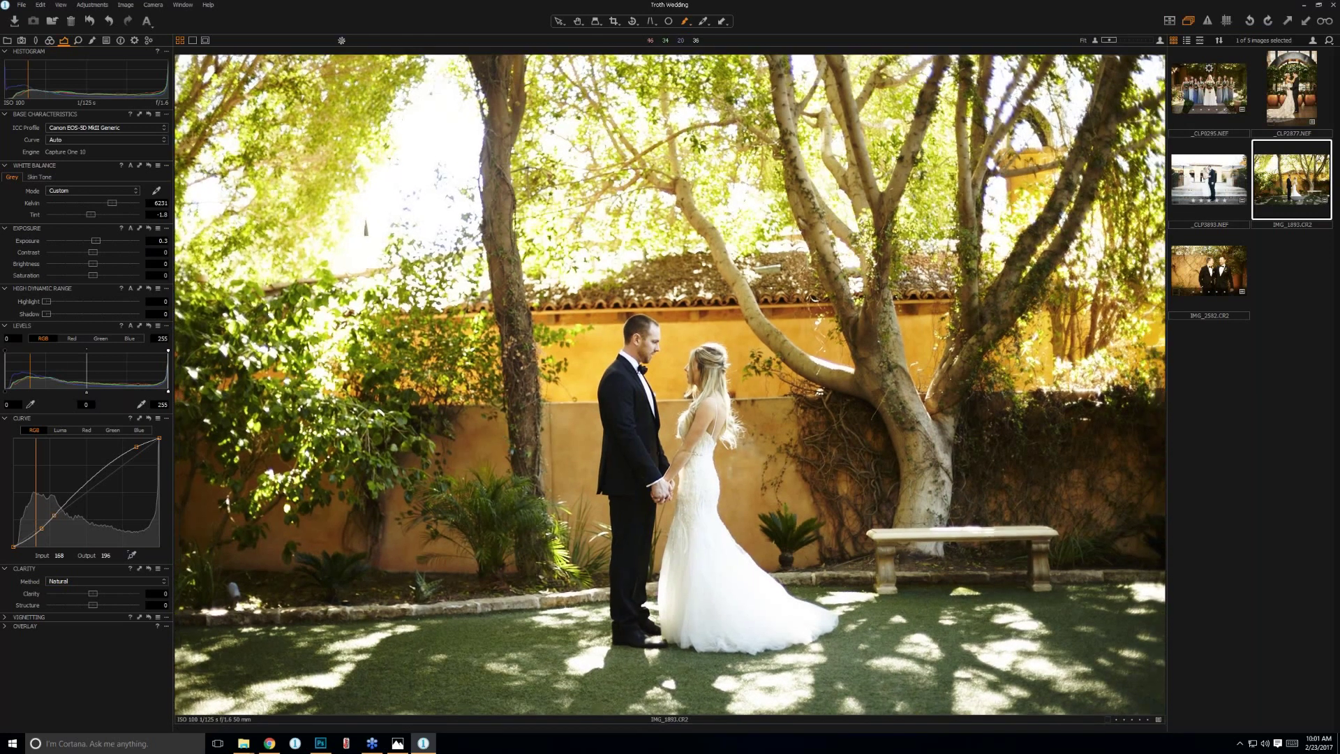
left_click(1193, 82)
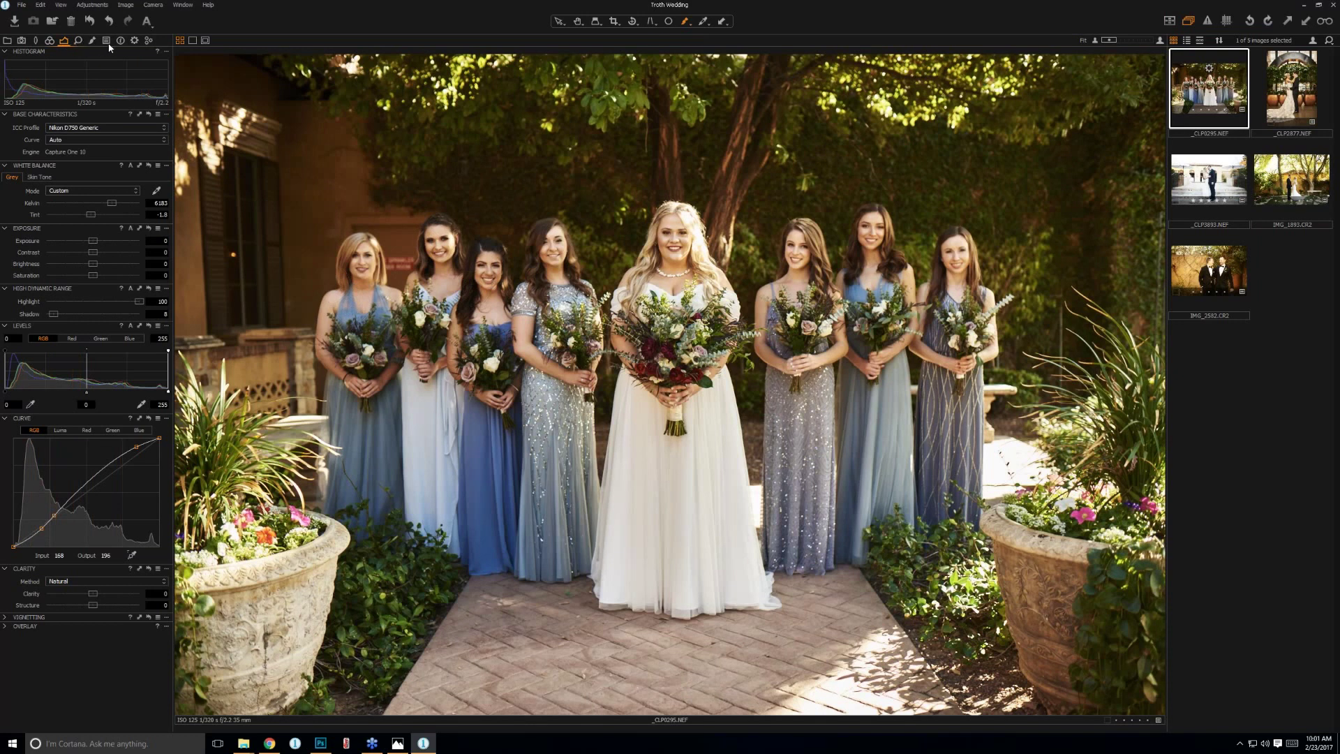
Review the process recipes, exposure adjustments, and sharpening and noise reduction settings with the bridesmaids photo selected.
left_click(134, 42)
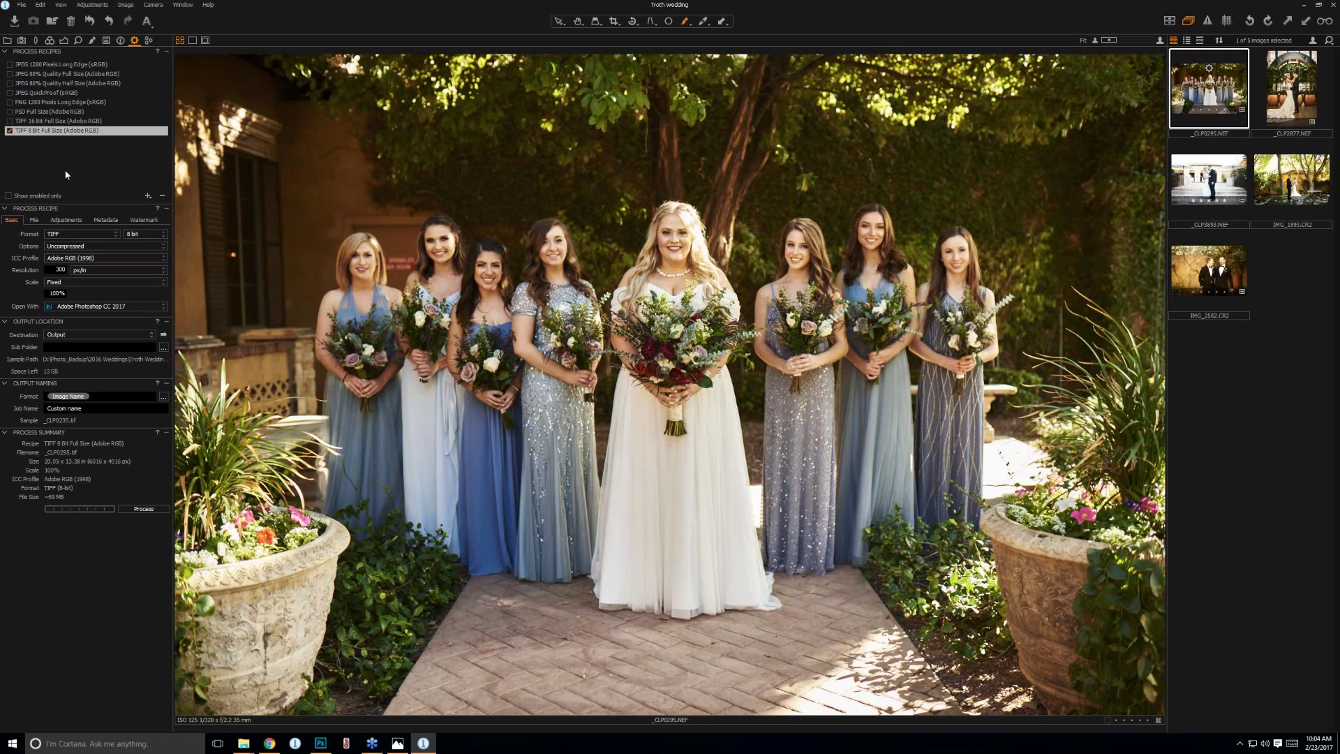
left_click(65, 40)
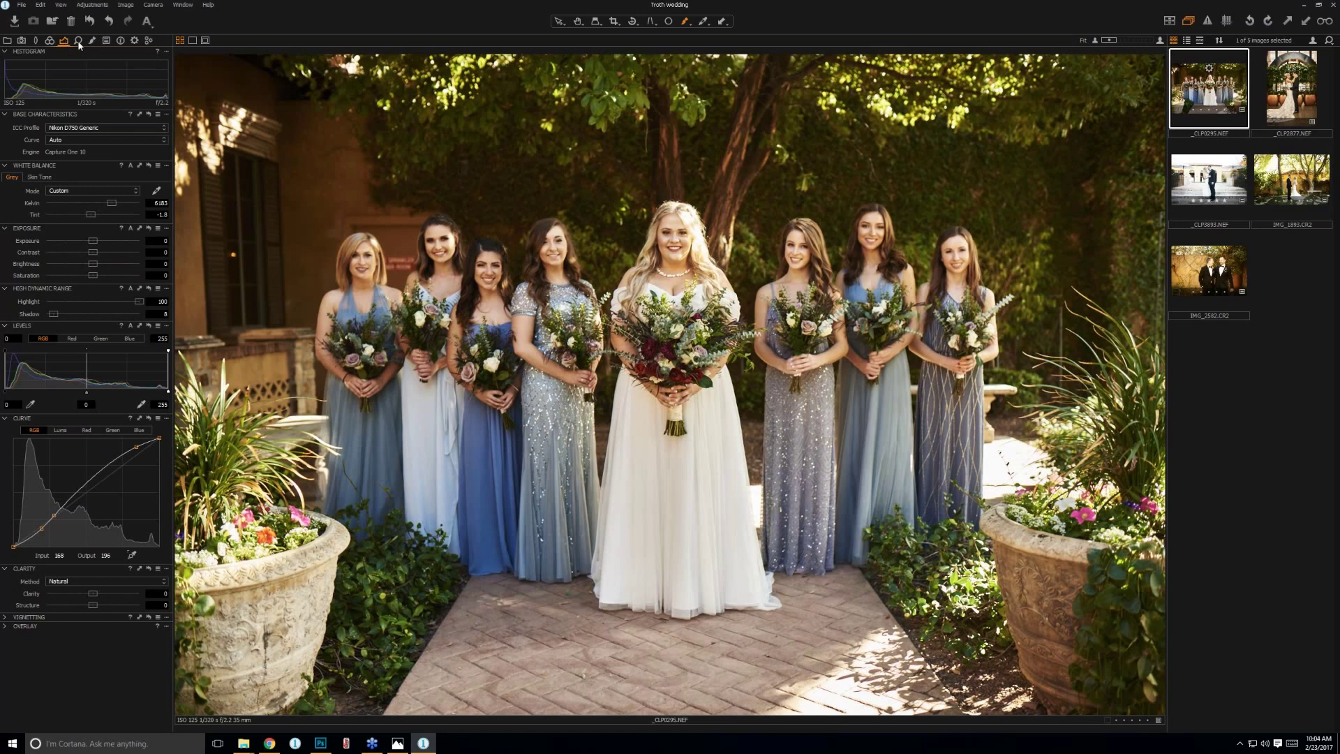
left_click(78, 41)
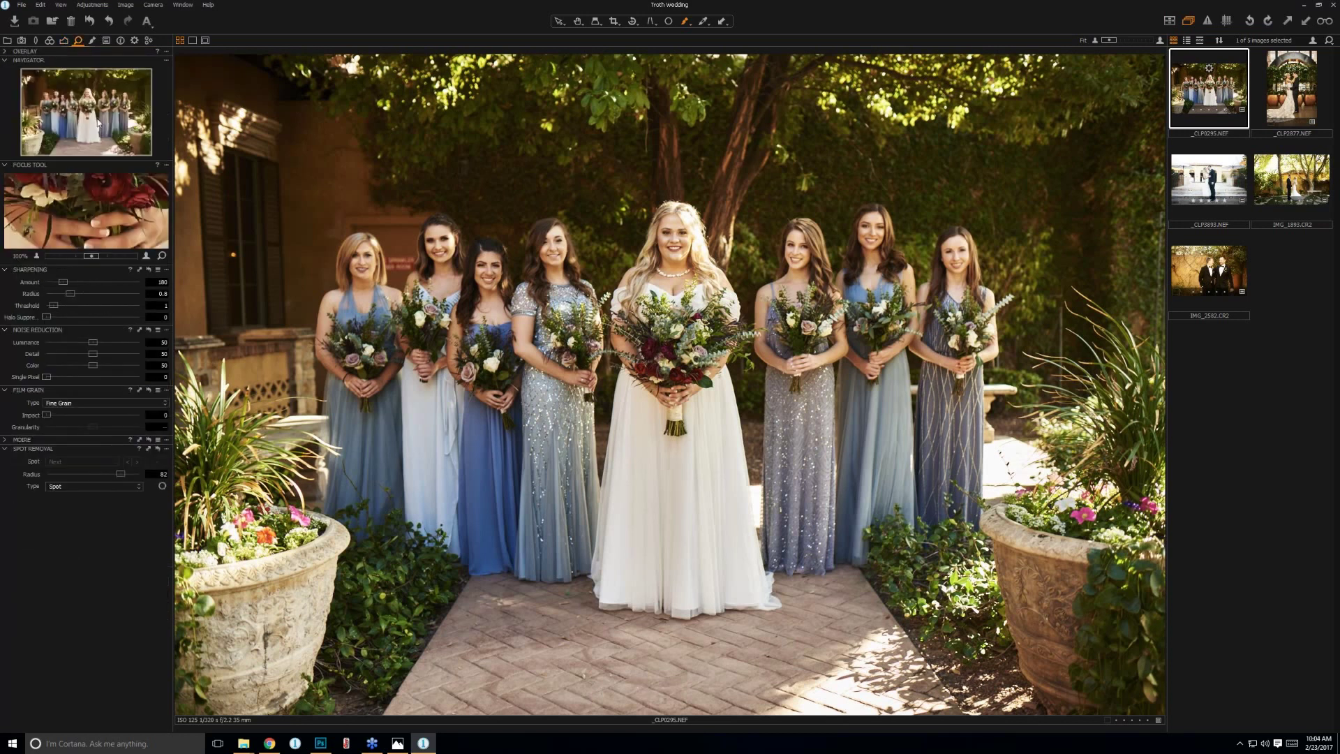